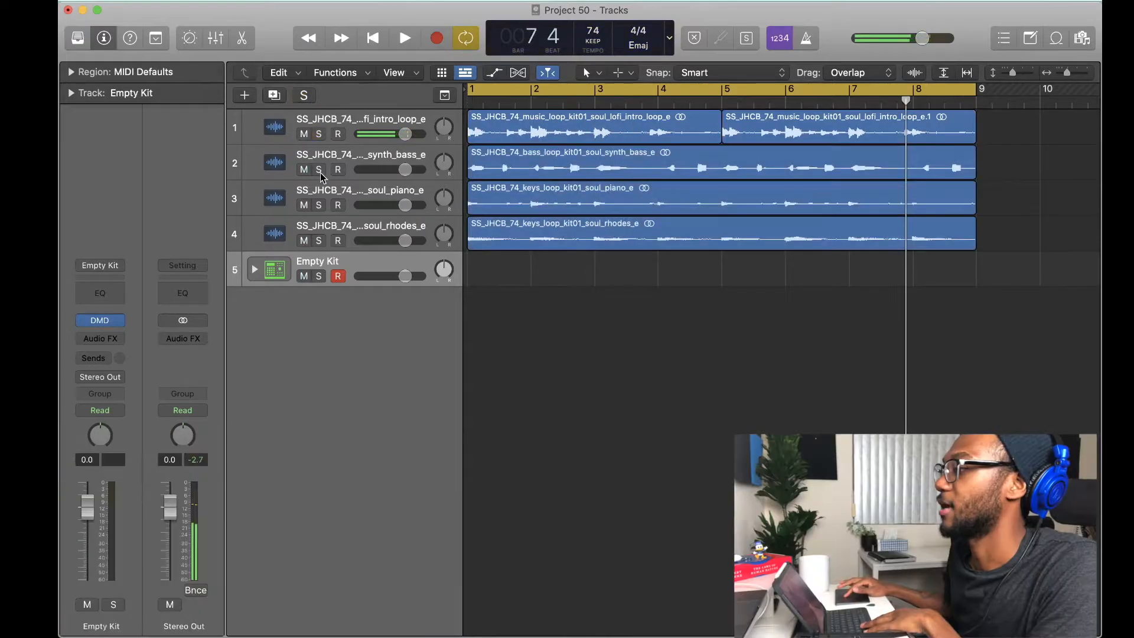
# Step: Solo the synth bass track and play the project from the beginning
pyautogui.click(319, 170)
pyautogui.press('Return')
pyautogui.press('space')
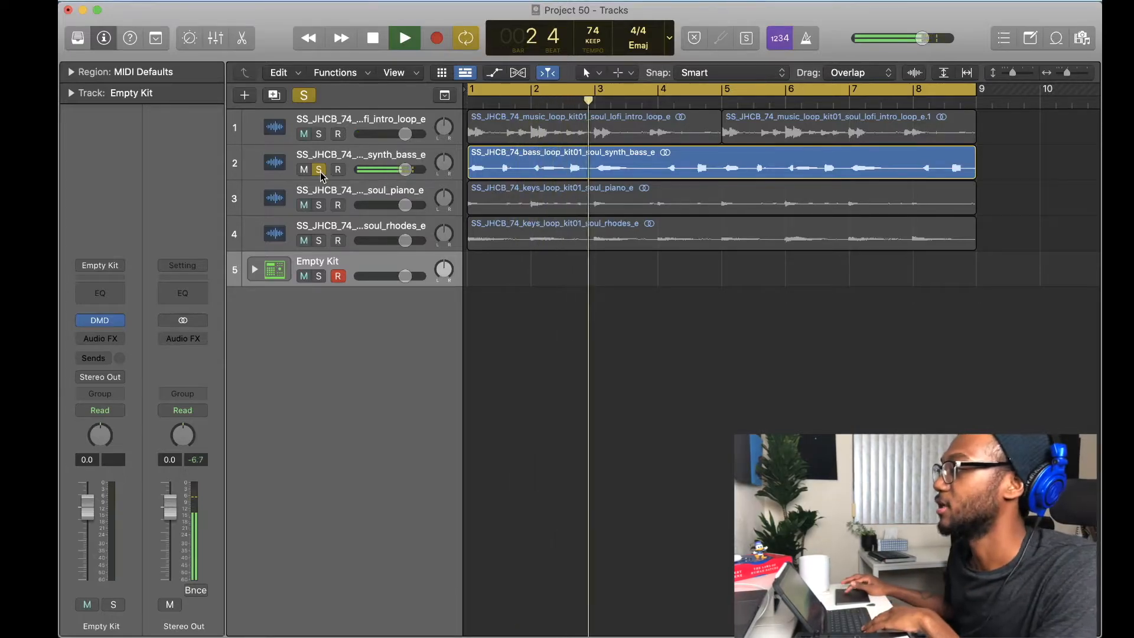
# Step: Listen to the soul piano and soul rhodes tracks in solo, then play all tracks together unsoloed
pyautogui.click(319, 205)
pyautogui.press('Return')
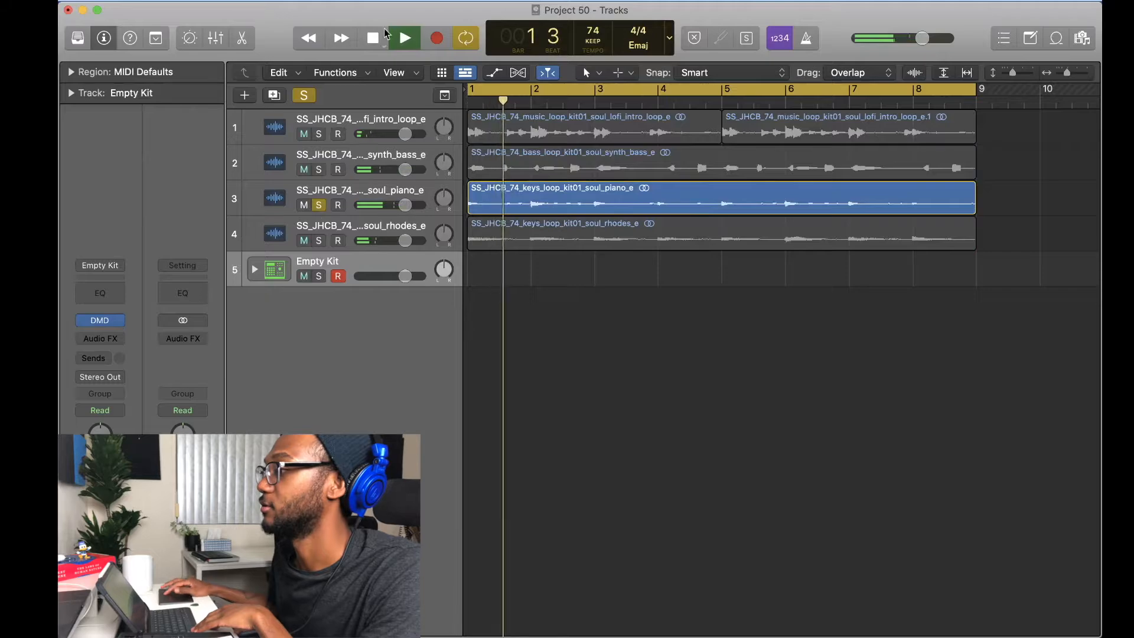
pyautogui.click(319, 241)
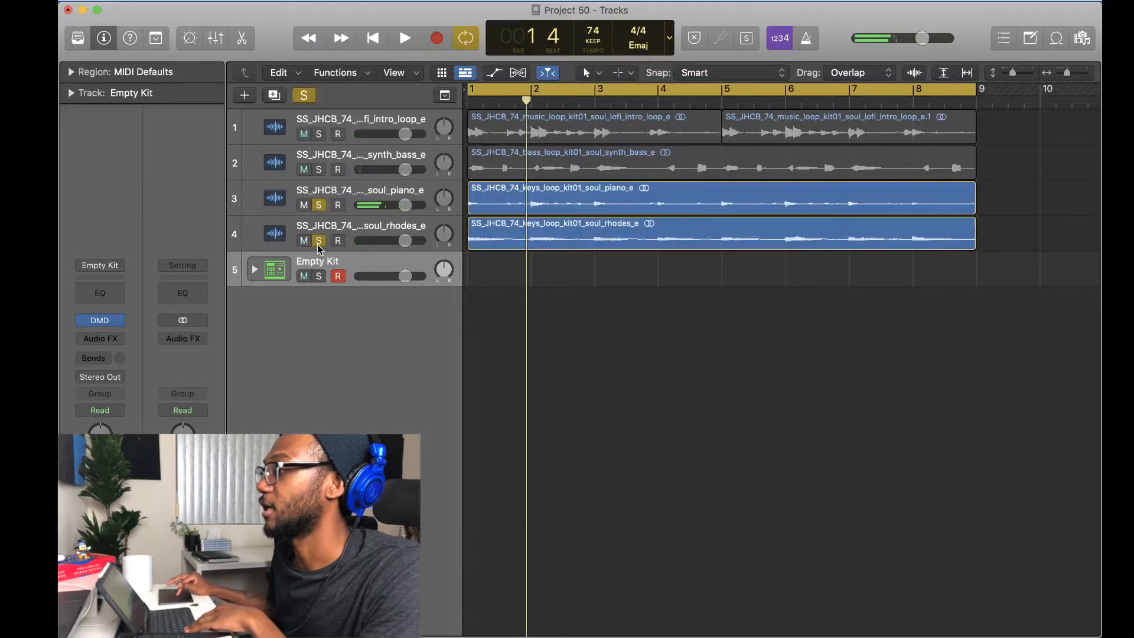
pyautogui.click(319, 205)
pyautogui.press('Return')
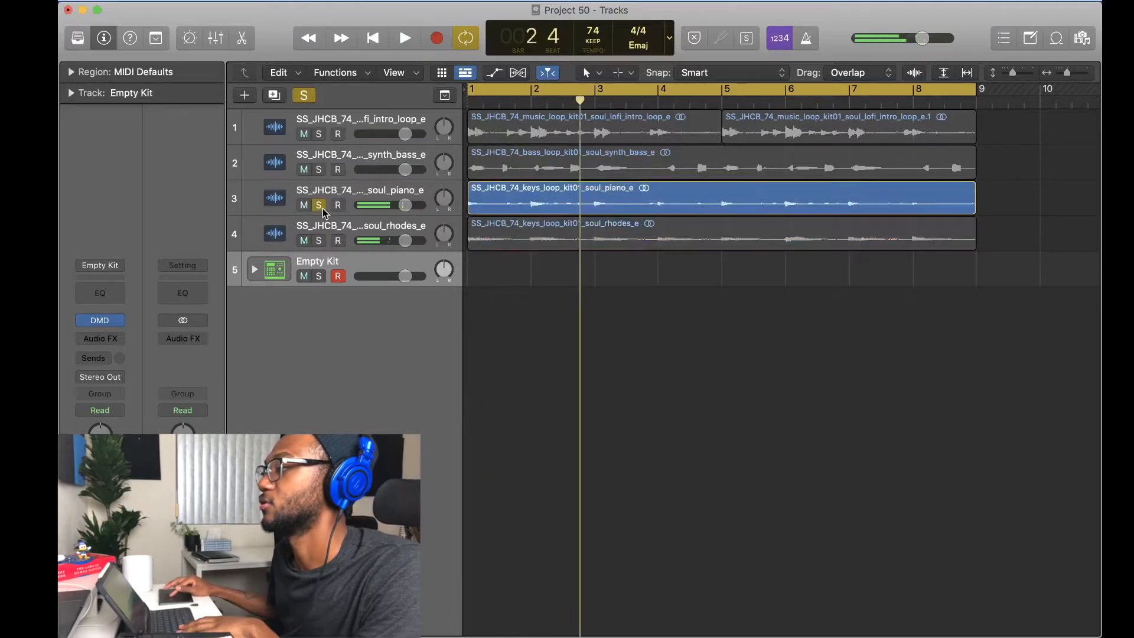
pyautogui.click(319, 205)
pyautogui.press('space')
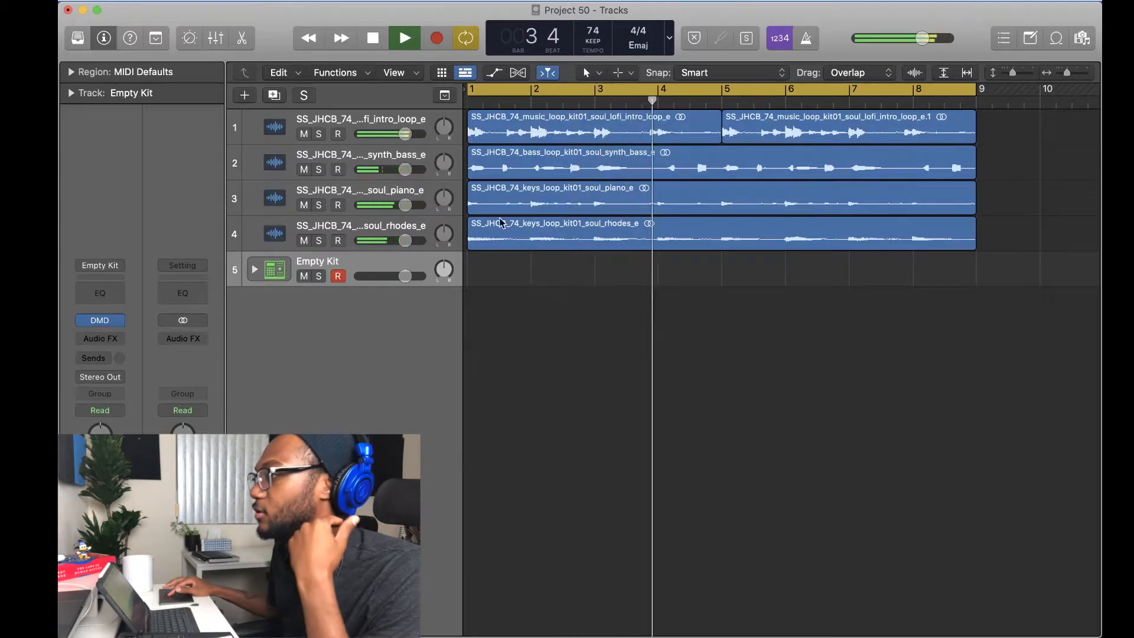
# Step: Add a Channel EQ to the lofi intro loop track with the high-cut filter enabled at about 2020 Hz
pyautogui.click(376, 124)
pyautogui.click(111, 289)
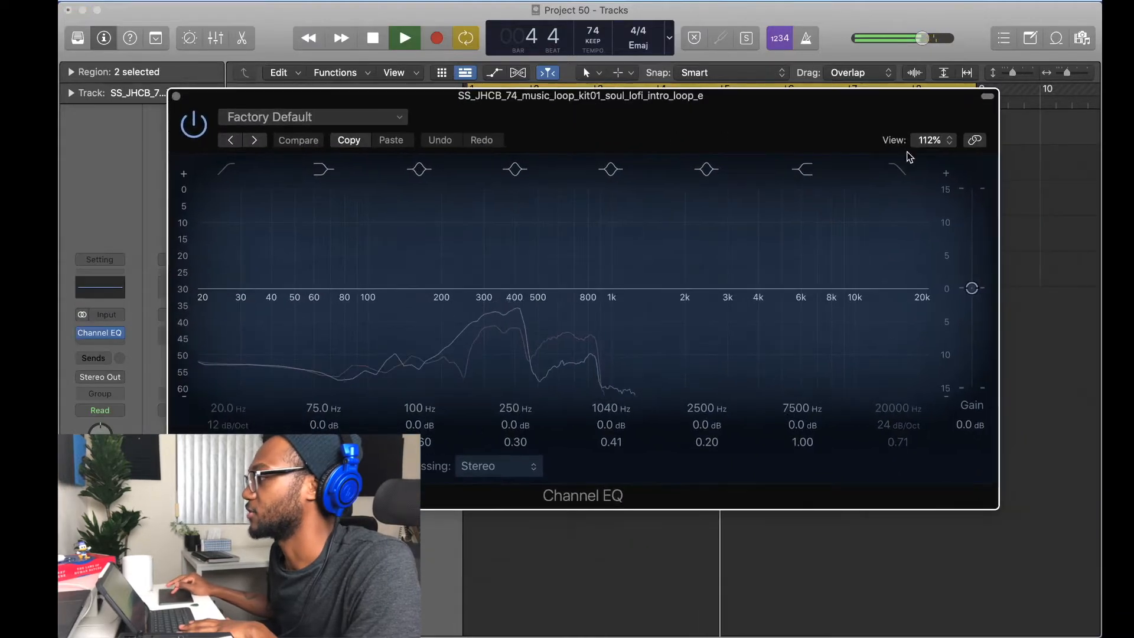
pyautogui.click(897, 170)
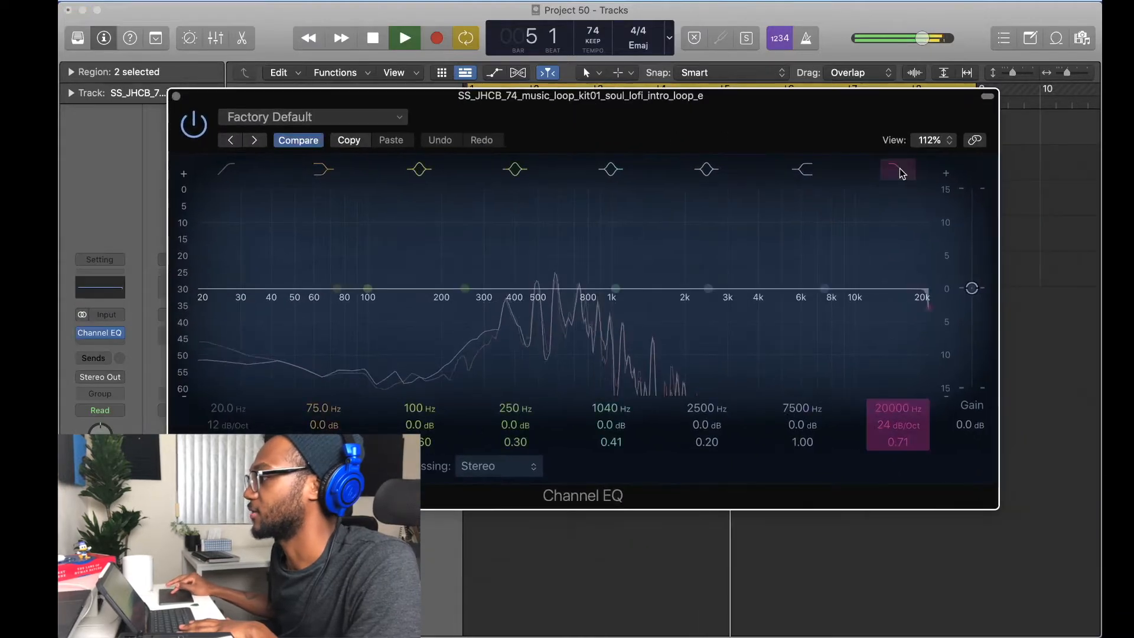
pyautogui.moveTo(893, 362); pyautogui.dragTo(633, 330)
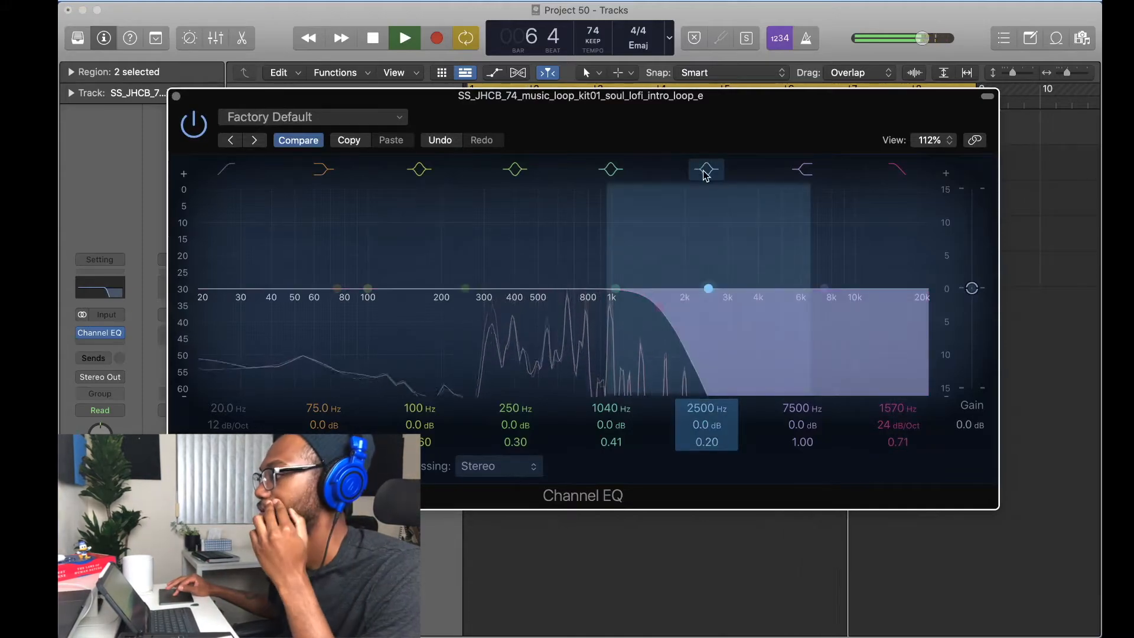
pyautogui.moveTo(662, 307); pyautogui.dragTo(687, 324)
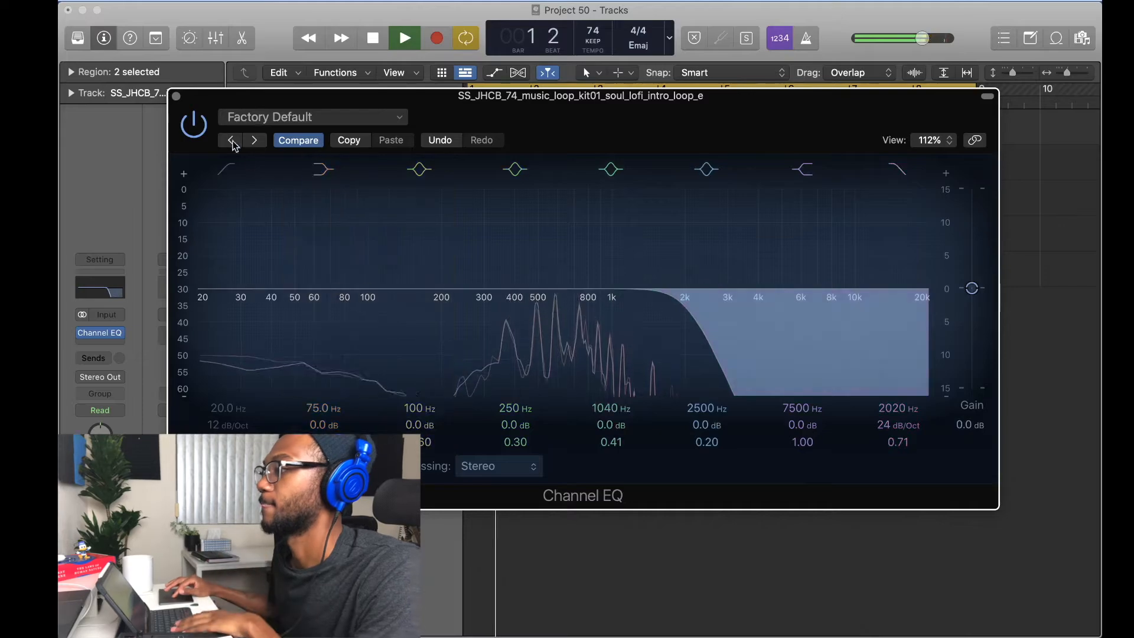
pyautogui.click(177, 97)
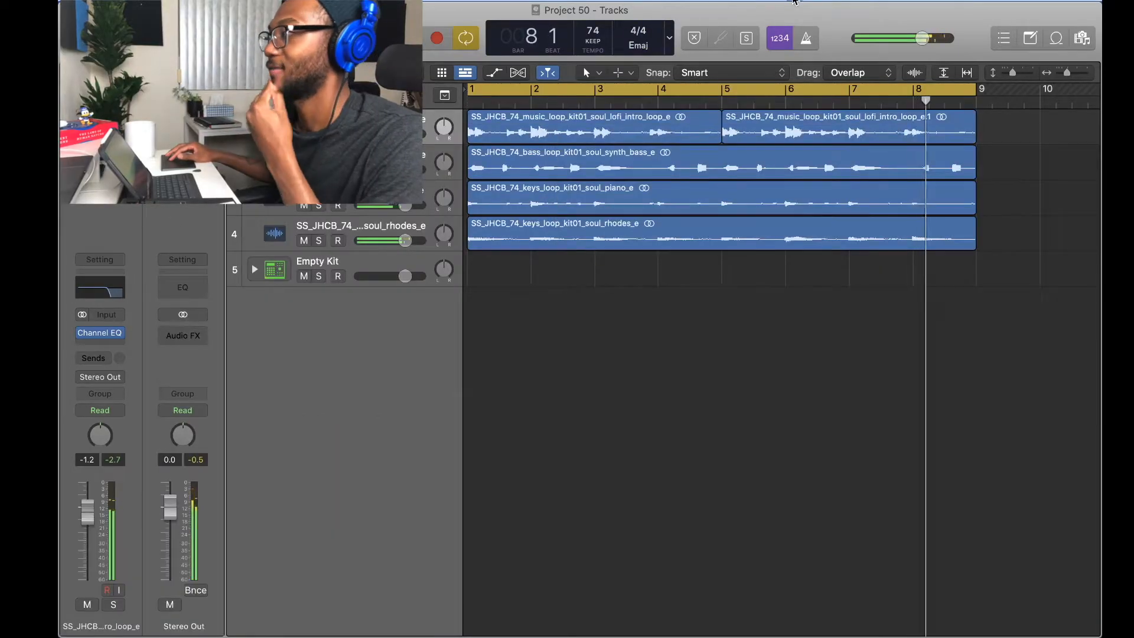
# Step: Add the TS_TROPICOOL_105 hashed bells percussion loop on a new track at bar 1 and stretch it to end at bar 5
pyautogui.click(793, 1)
pyautogui.moveTo(771, 251); pyautogui.dragTo(503, 309)
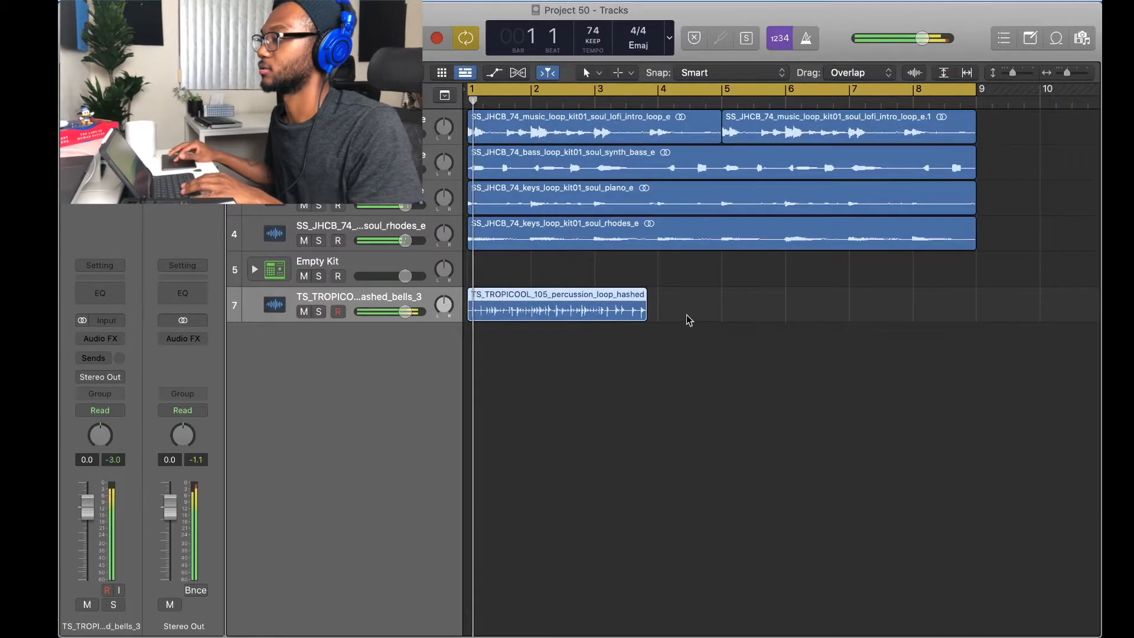
pyautogui.moveTo(645, 313); pyautogui.dragTo(711, 325)
pyautogui.click(687, 383)
pyautogui.press('Return')
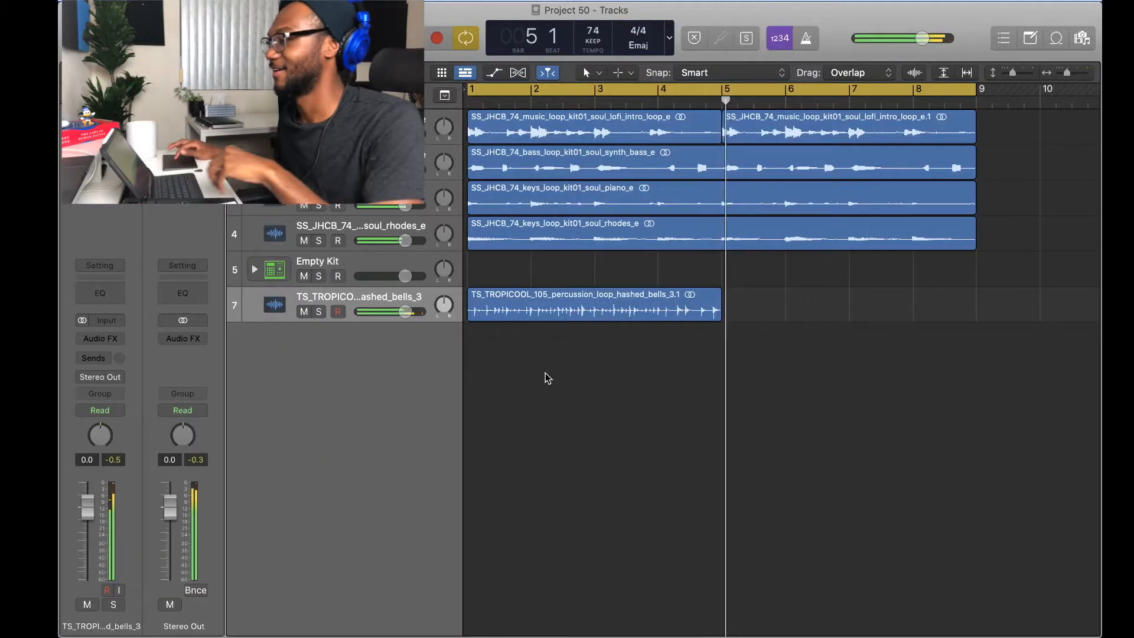
# Step: Repeat the hashed bells region once so the loop fills the track up to bar 9
pyautogui.click(568, 314)
pyautogui.press('super+r')
pyautogui.click(620, 358)
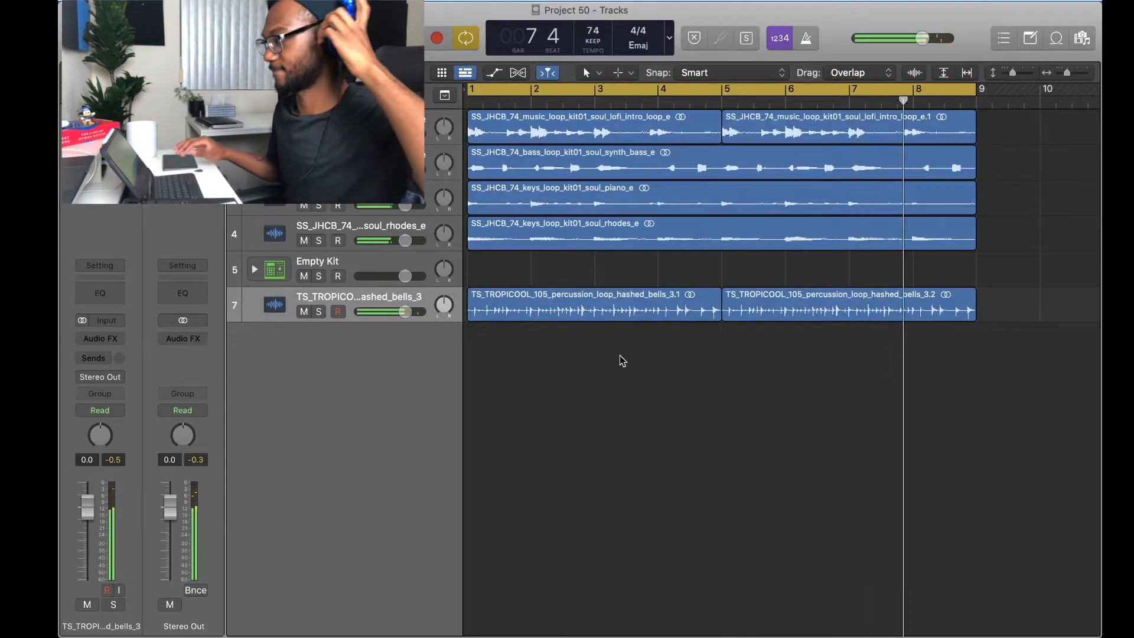
# Step: Insert a stereo Direction Mixer on the hashed bells track and close its plug-in window
pyautogui.click(120, 336)
pyautogui.moveTo(140, 382)
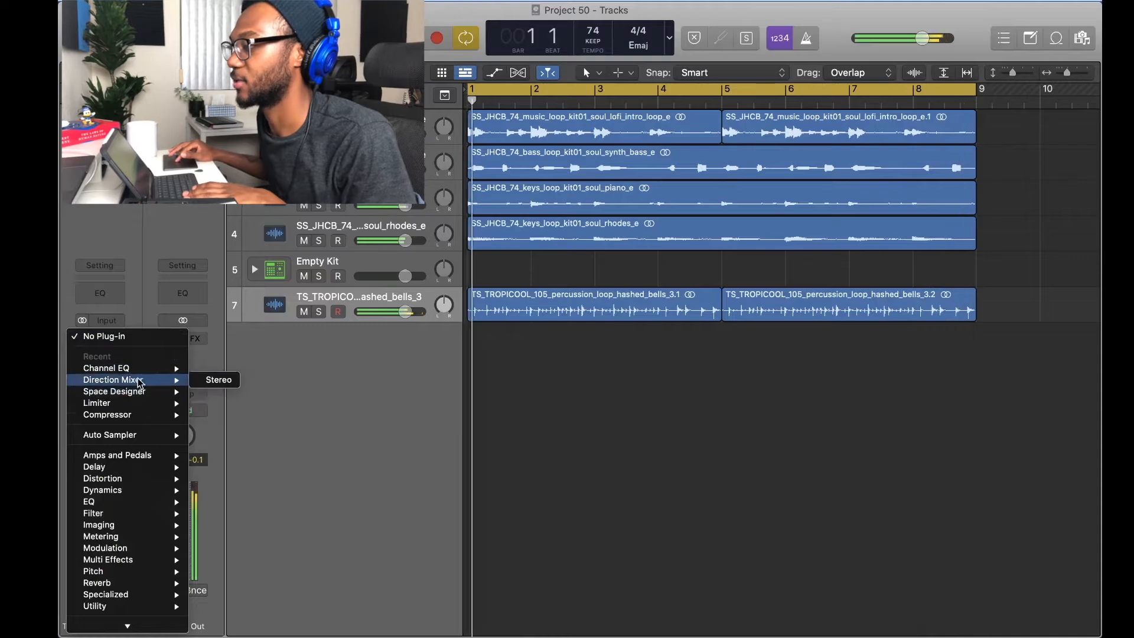
pyautogui.click(231, 381)
pyautogui.moveTo(588, 200); pyautogui.dragTo(787, 286)
pyautogui.click(603, 276)
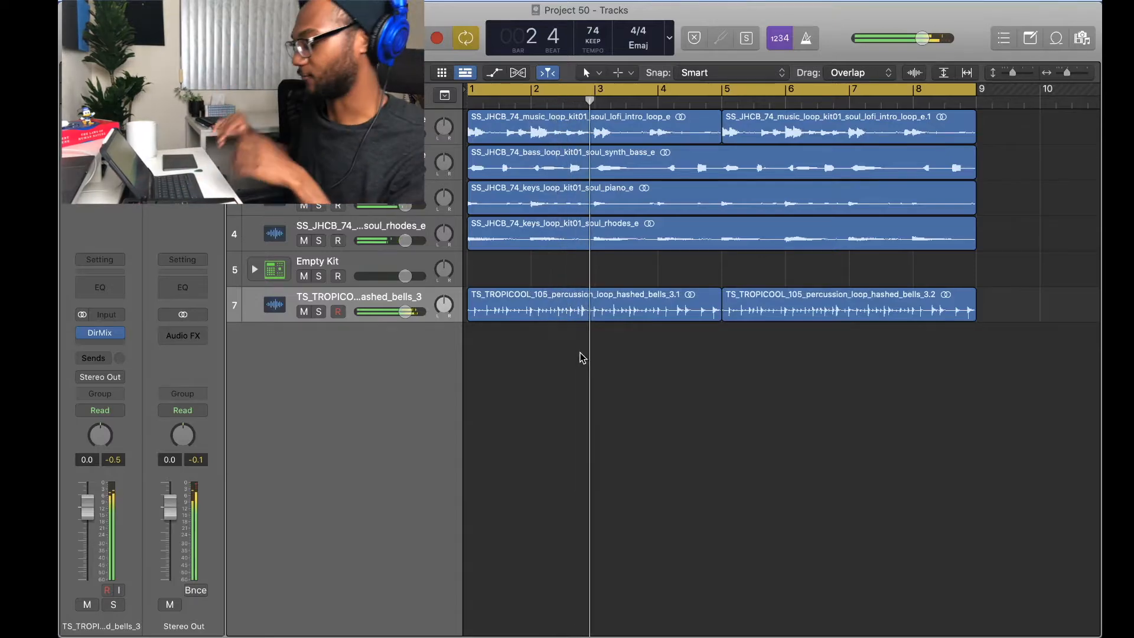
# Step: Show track automation and set the hashed bells lane to the Direction Mixer's Direction parameter
pyautogui.press('a')
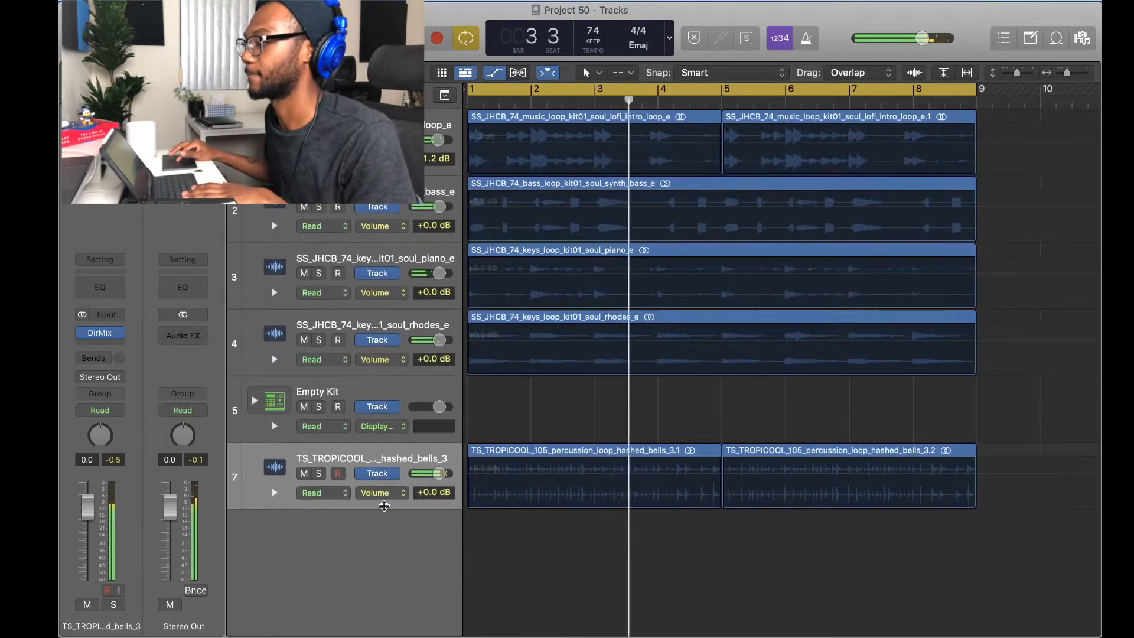
pyautogui.click(381, 493)
pyautogui.moveTo(400, 597)
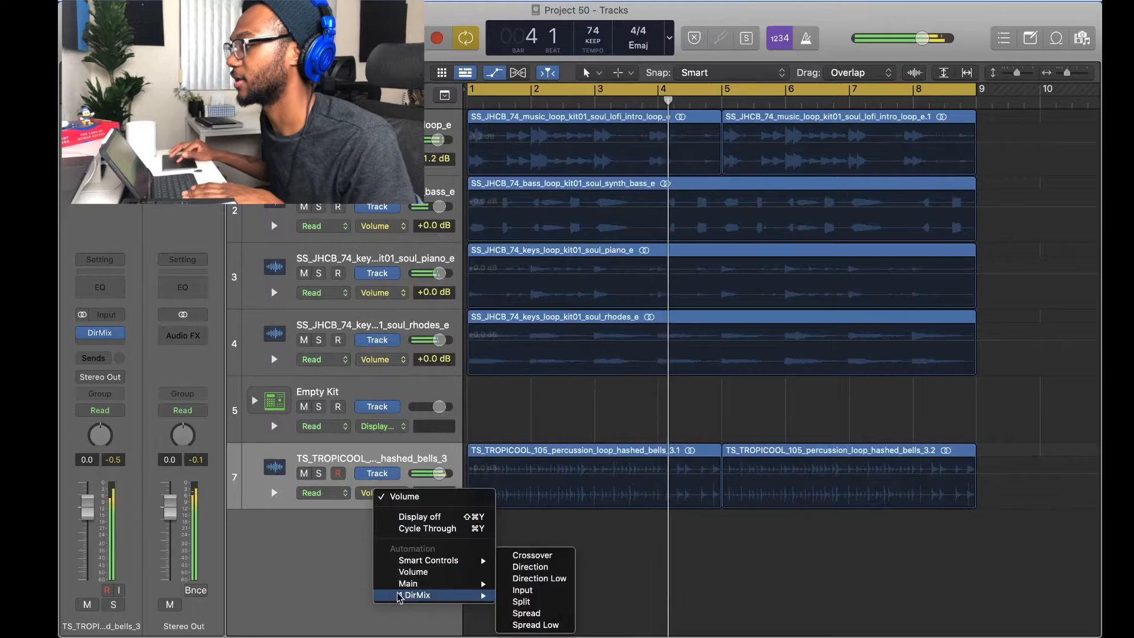
pyautogui.click(530, 567)
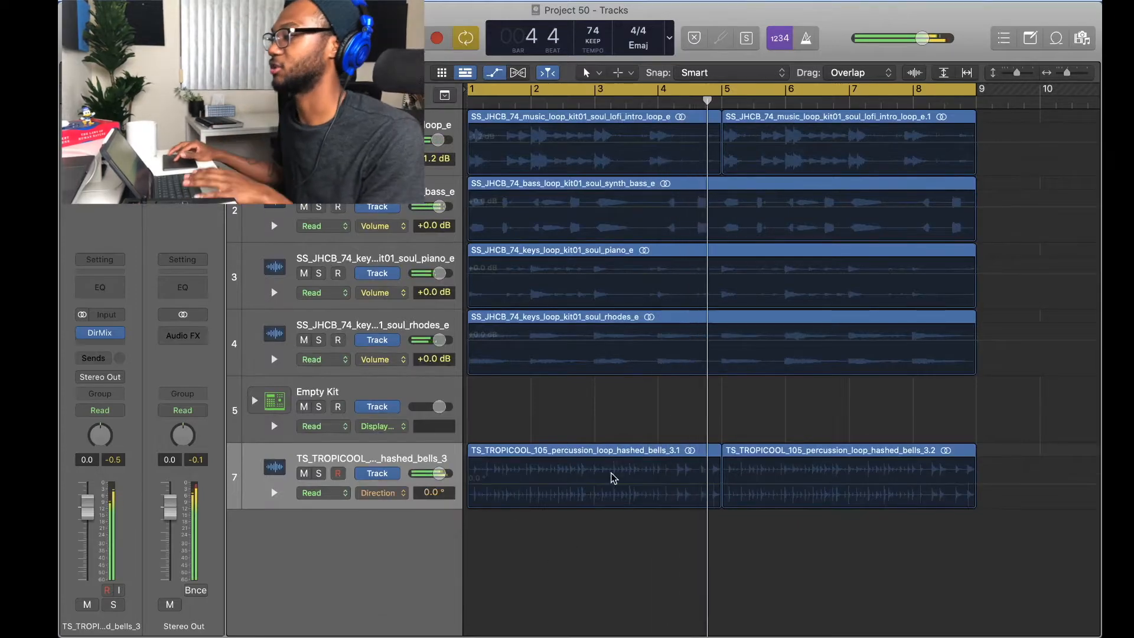
# Step: Add Direction automation points at bars 5 and 9, setting bar 5 to -180° and keeping bar 9 at 0°
pyautogui.click(723, 488)
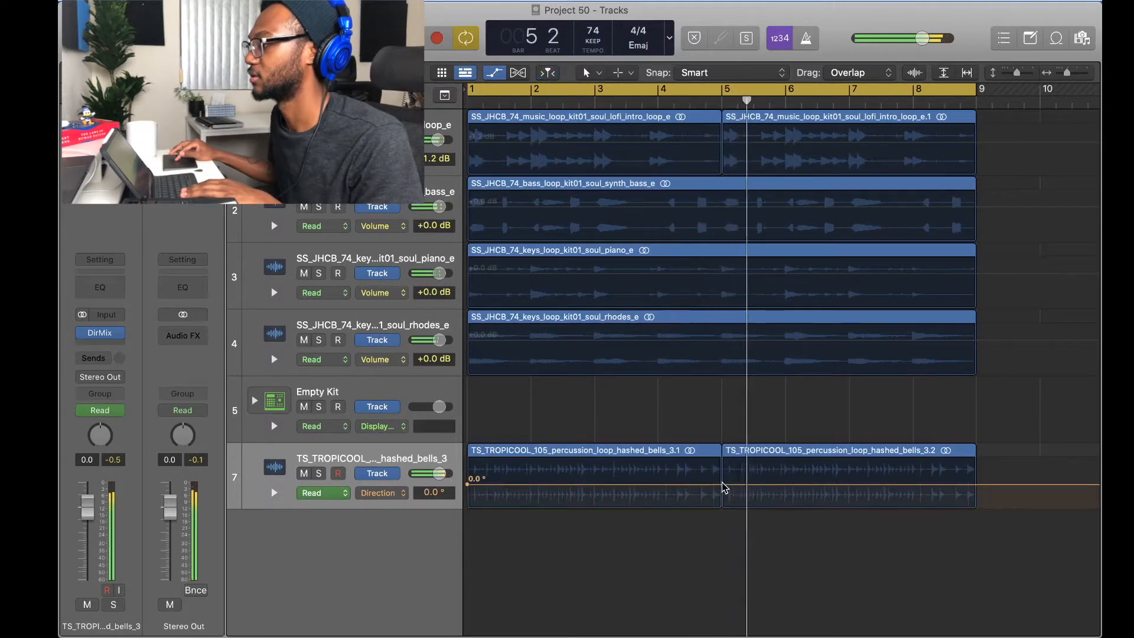
pyautogui.click(975, 485)
pyautogui.moveTo(723, 487); pyautogui.dragTo(723, 507)
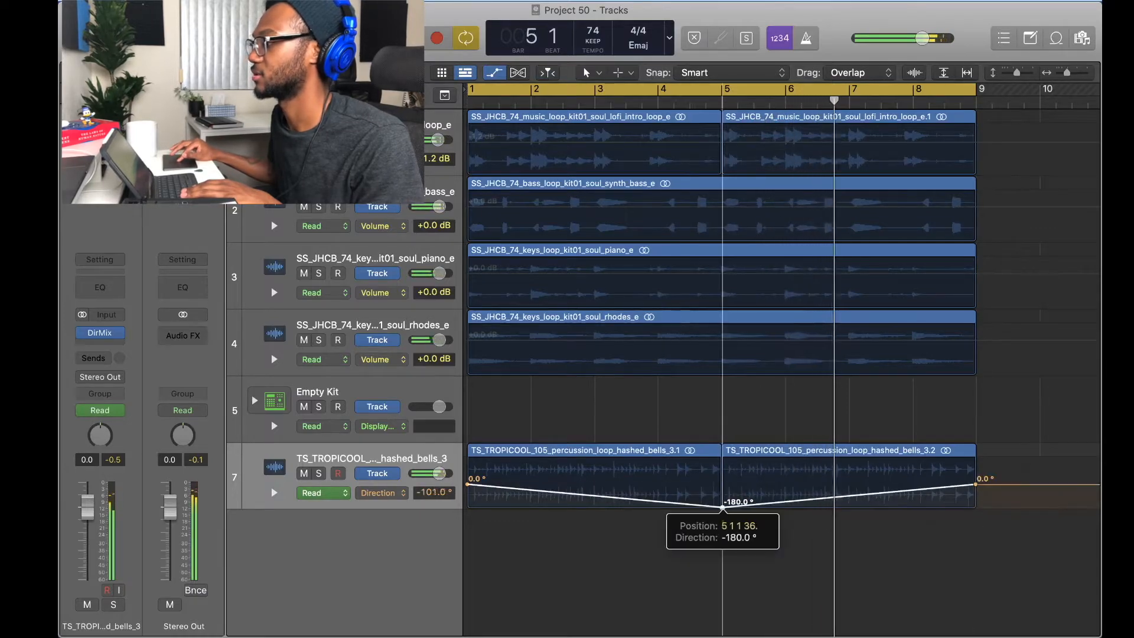
# Step: Add Direction automation points at bars 3 and 7 and raise both to +180°
pyautogui.click(593, 494)
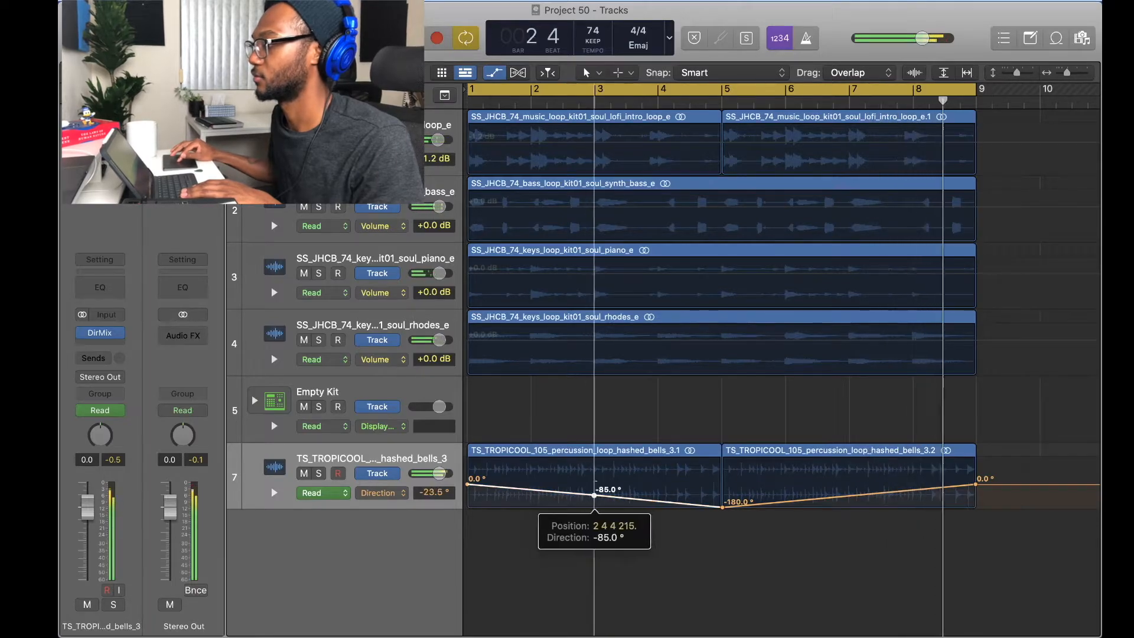
pyautogui.moveTo(594, 495); pyautogui.dragTo(594, 460)
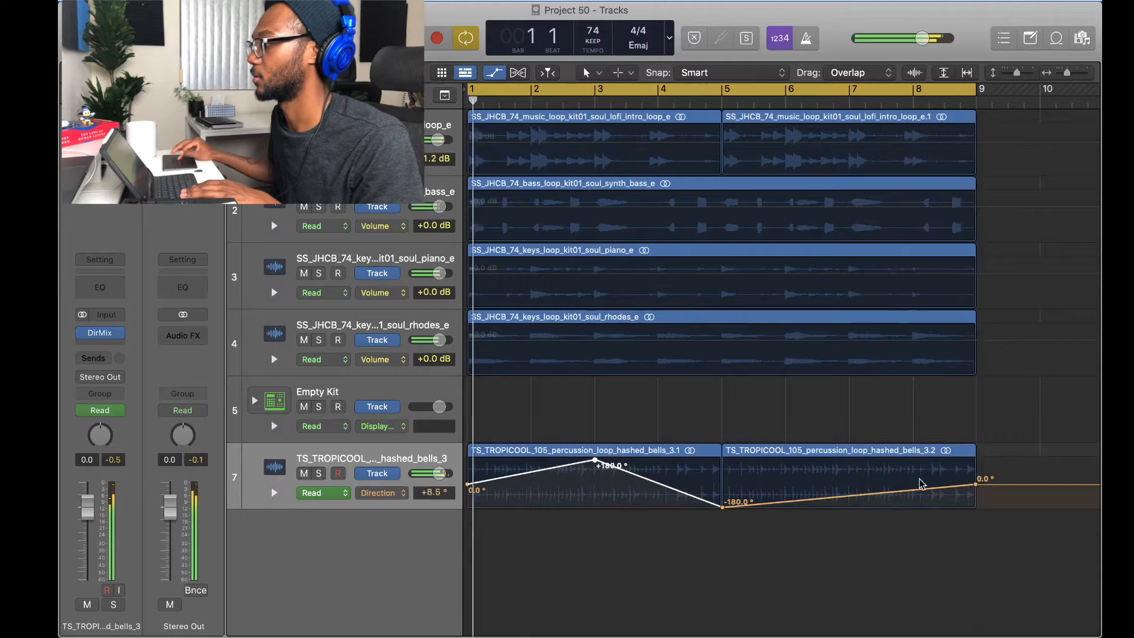
pyautogui.click(874, 494)
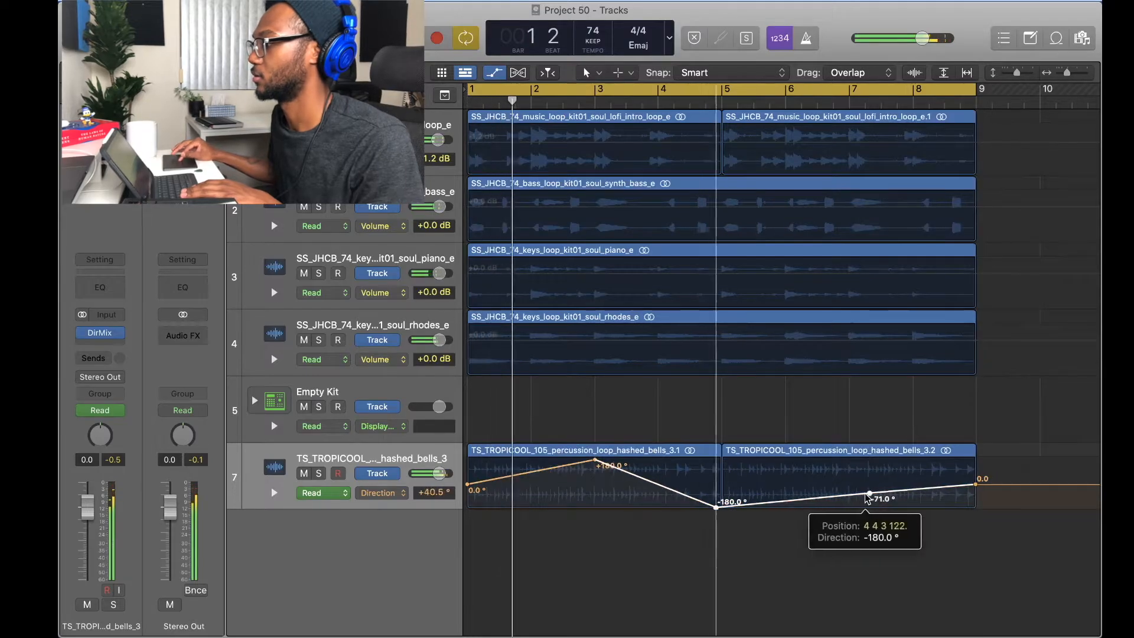
pyautogui.moveTo(878, 496); pyautogui.dragTo(849, 459)
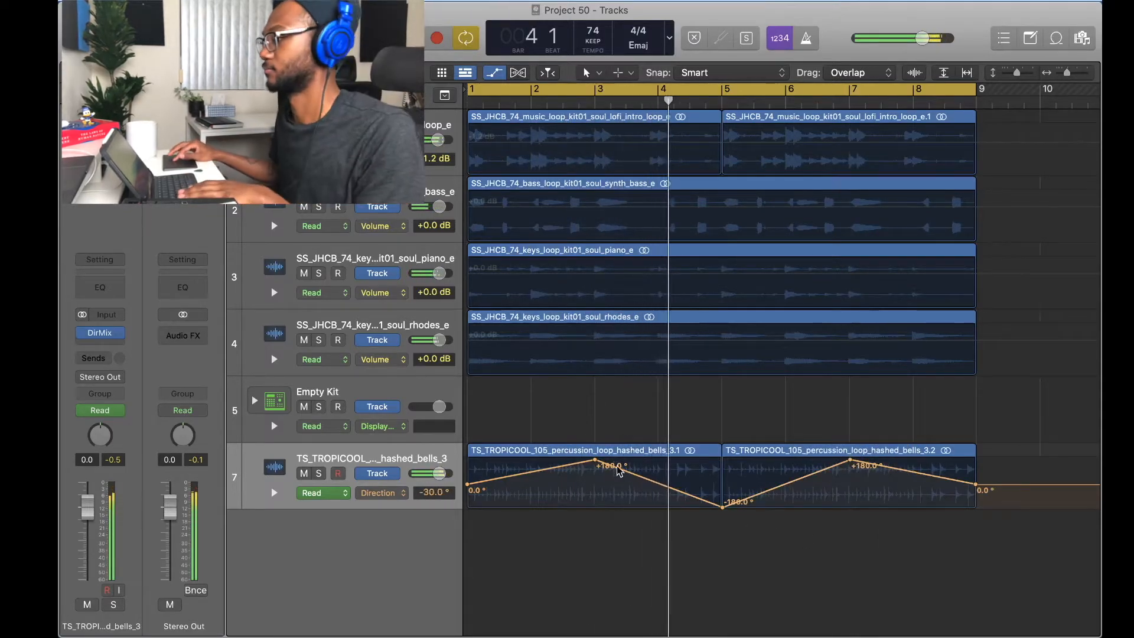
pyautogui.click(594, 460)
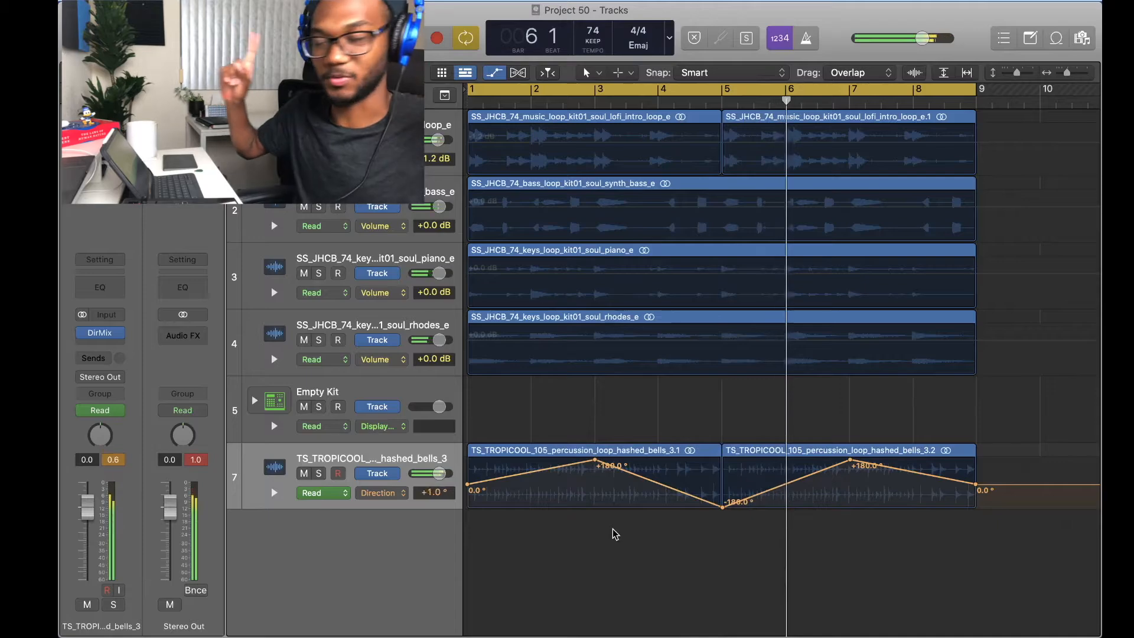
# Step: Hide the automation lanes and lower the hashed bells track's volume to about -1.7 dB
pyautogui.press('a')
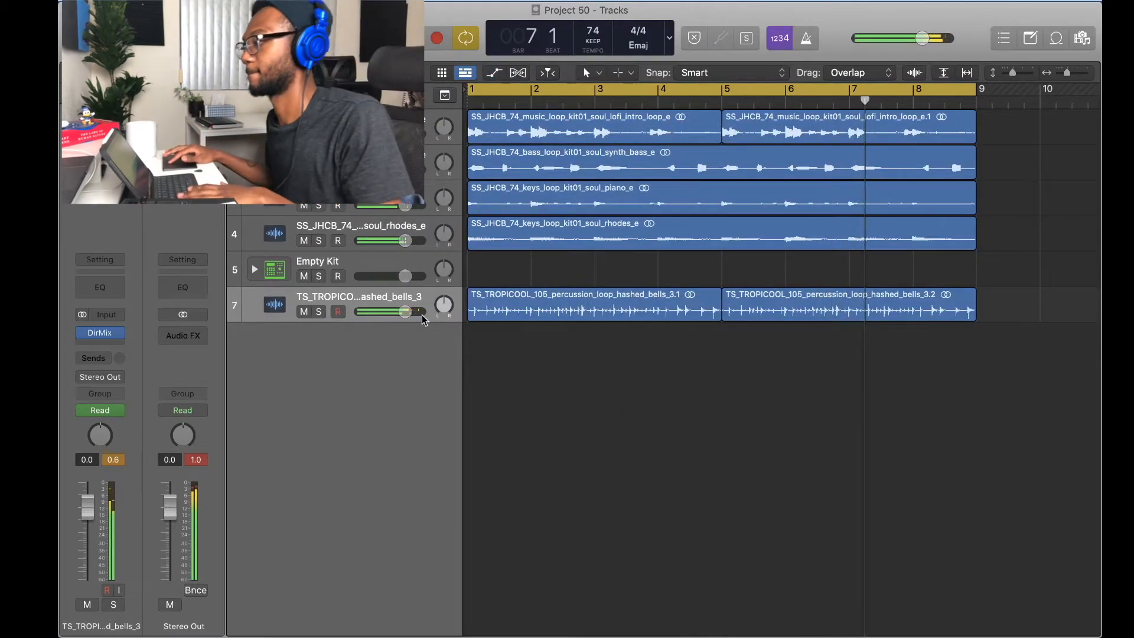
pyautogui.moveTo(405, 312); pyautogui.dragTo(401, 311)
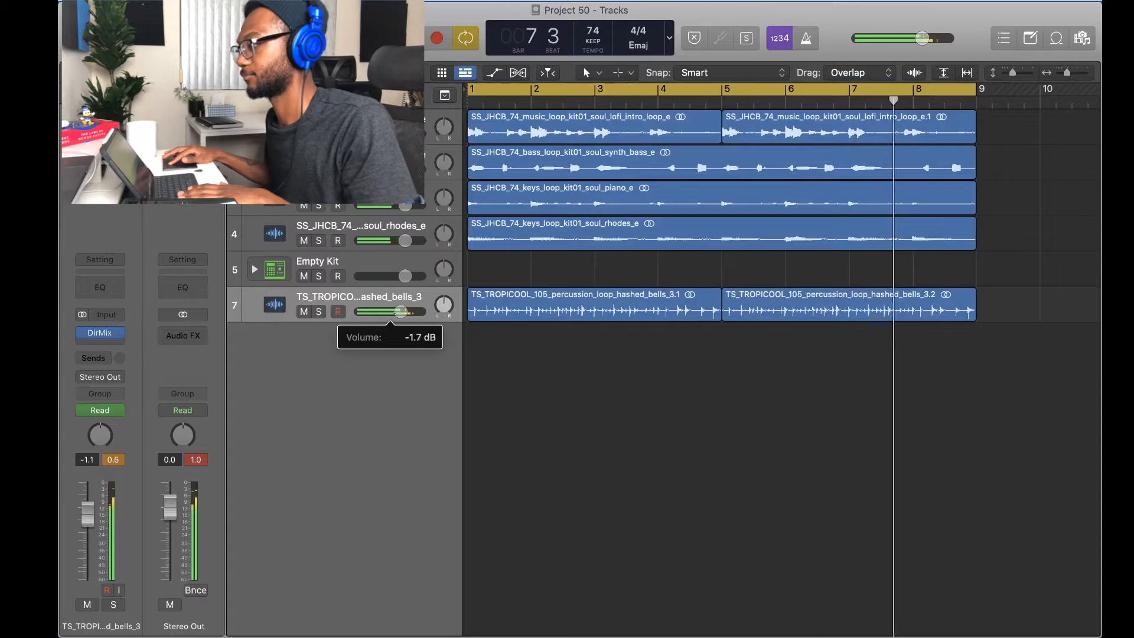
# Step: Open the Empty Kit track's Drum Machine Designer, then switch to Splice and search the samples for "kick"
pyautogui.click(353, 269)
pyautogui.click(99, 320)
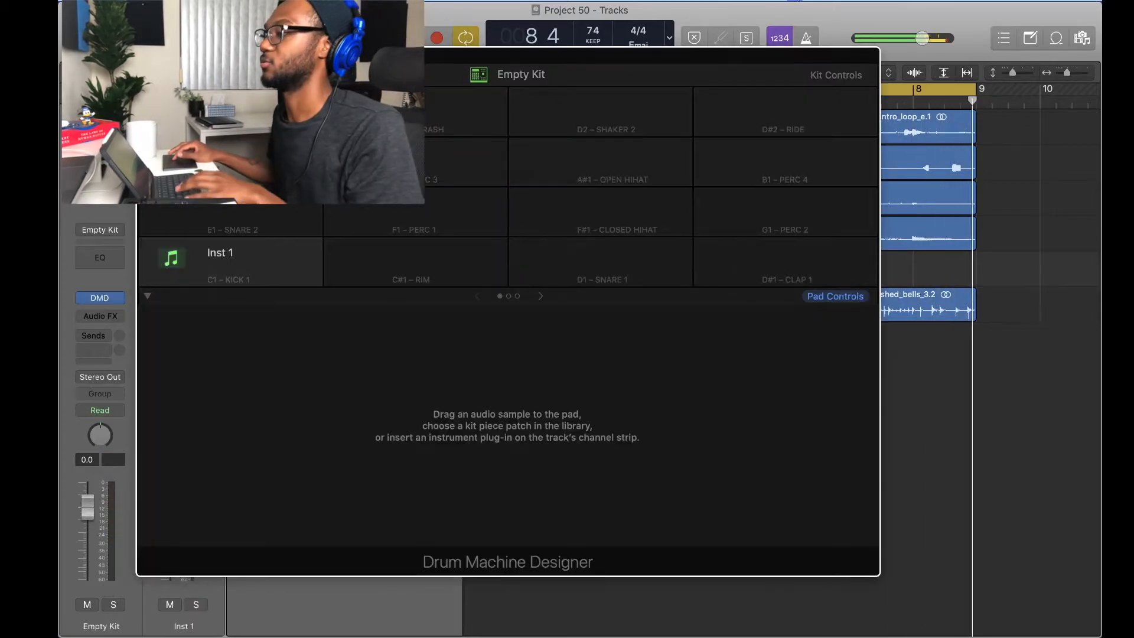
pyautogui.click(794, 1)
pyautogui.moveTo(758, 30); pyautogui.dragTo(756, 62)
pyautogui.scroll(7, 709, 150)
pyautogui.click(657, 115)
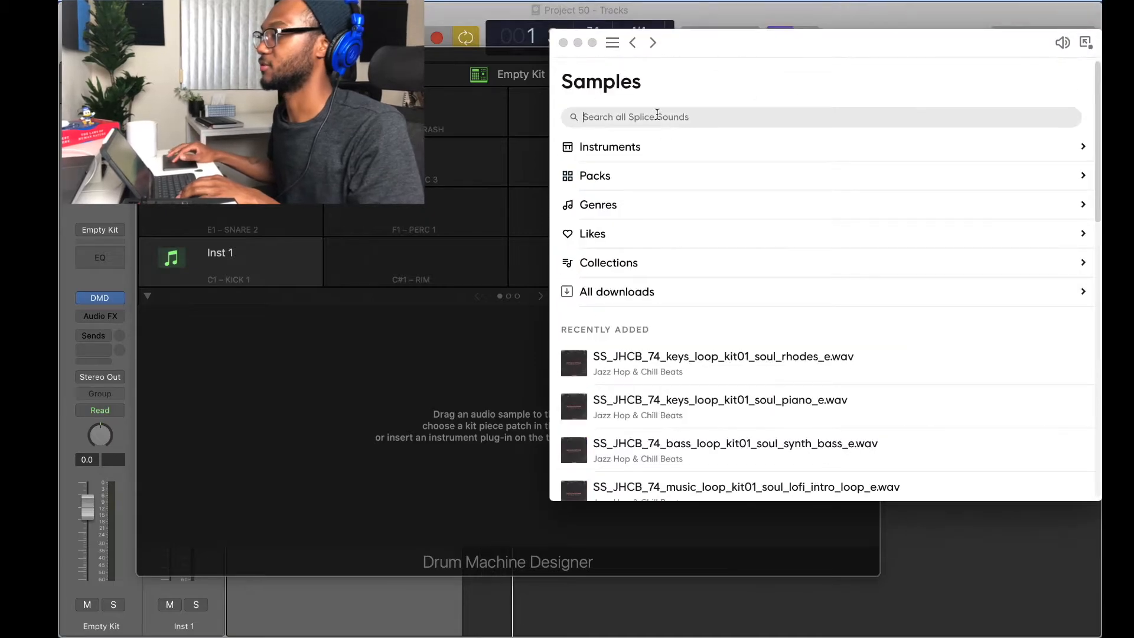
pyautogui.write('kick')
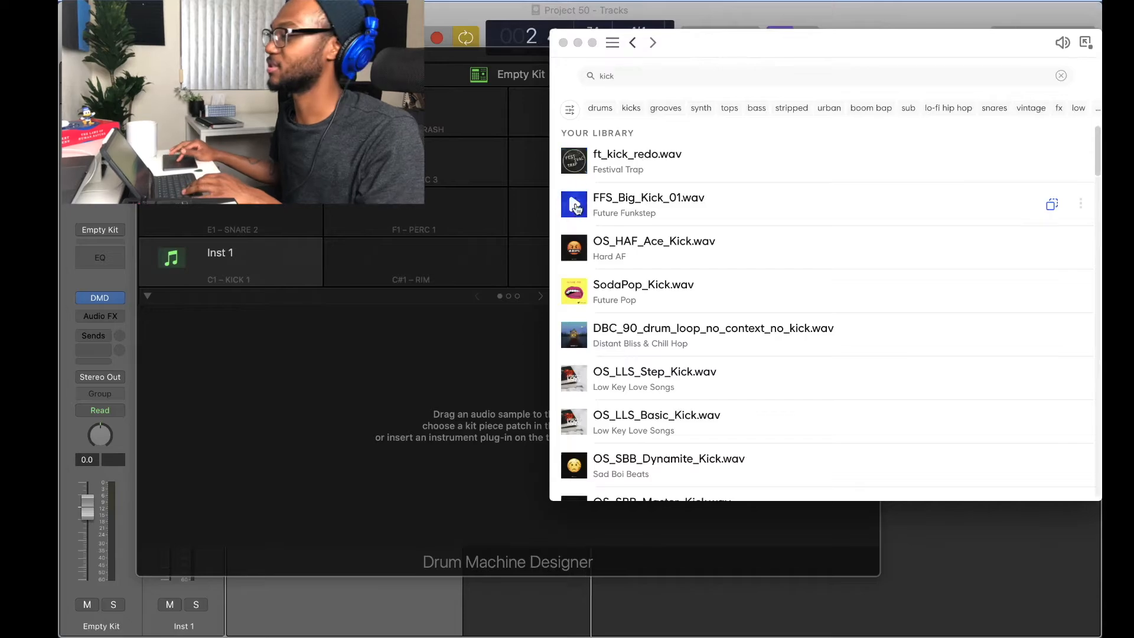
# Step: Audition kick samples, load MARIO_LUCIANO_kick_one_shot_rex.wav onto the C1 Kick 1 pad, and close the Drum Machine Designer
pyautogui.click(577, 249)
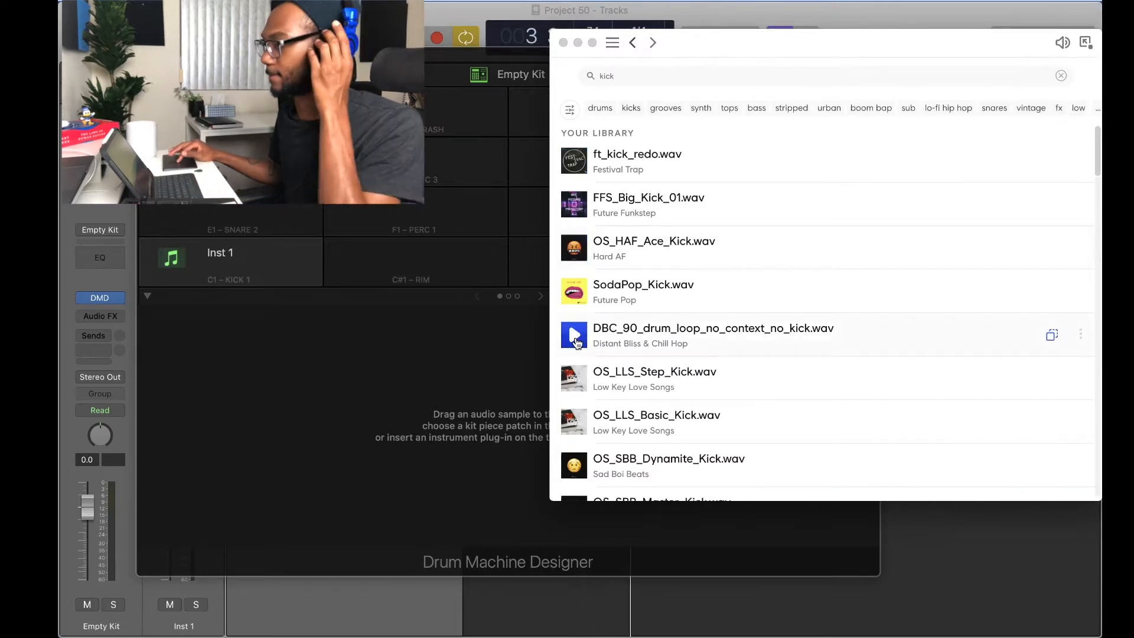
pyautogui.scroll(-5, 577, 342)
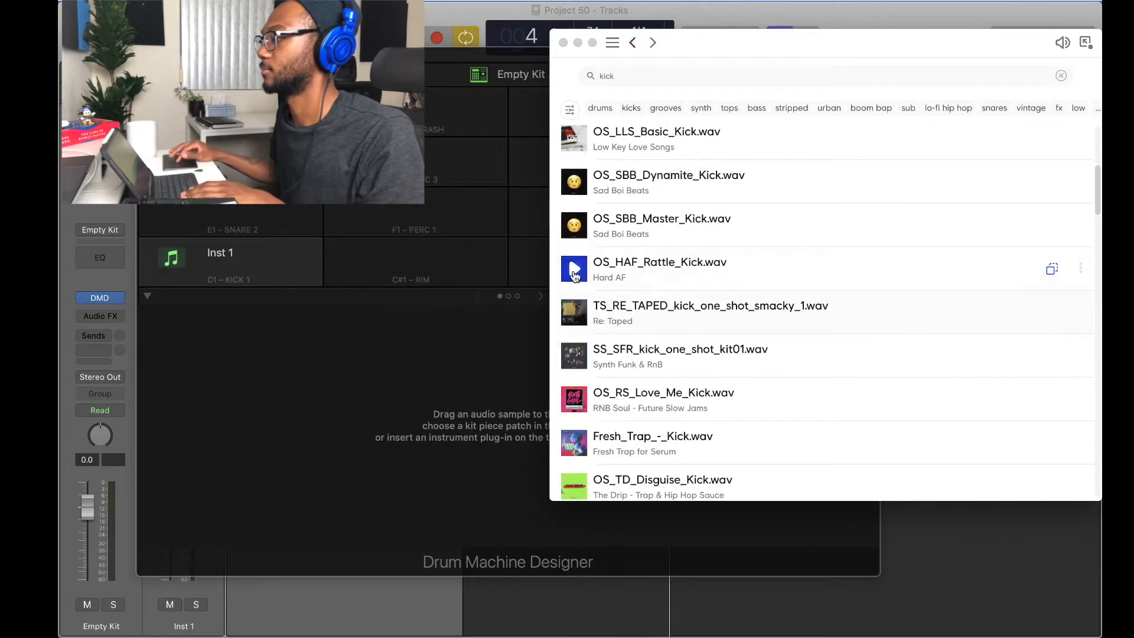
pyautogui.scroll(-5, 576, 254)
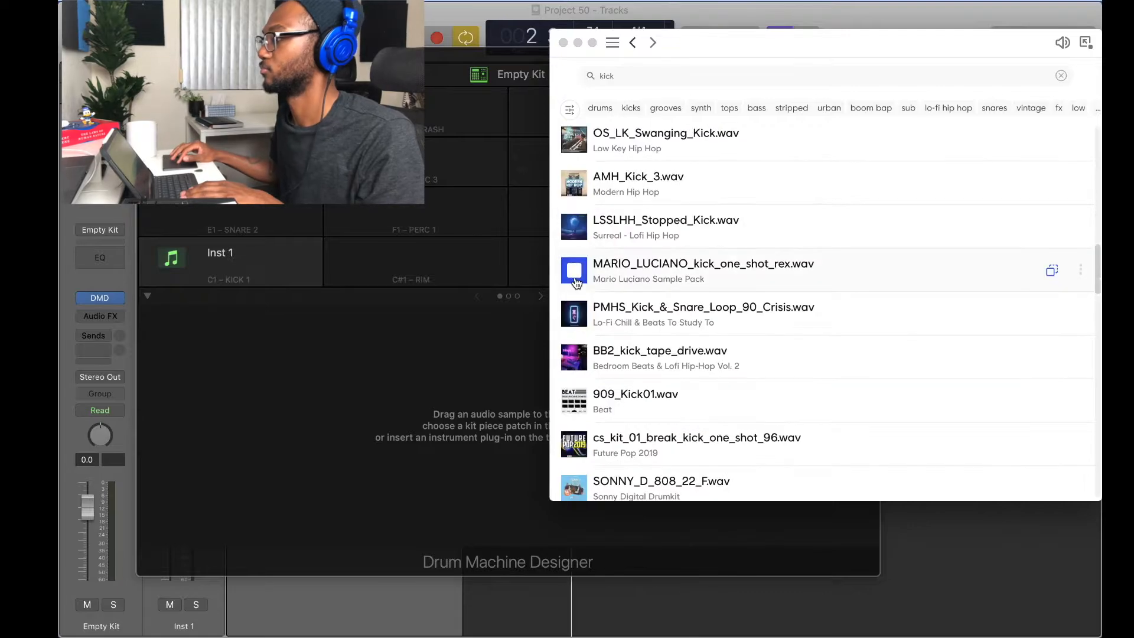
pyautogui.moveTo(742, 279); pyautogui.dragTo(269, 264)
pyautogui.moveTo(676, 41); pyautogui.dragTo(706, 77)
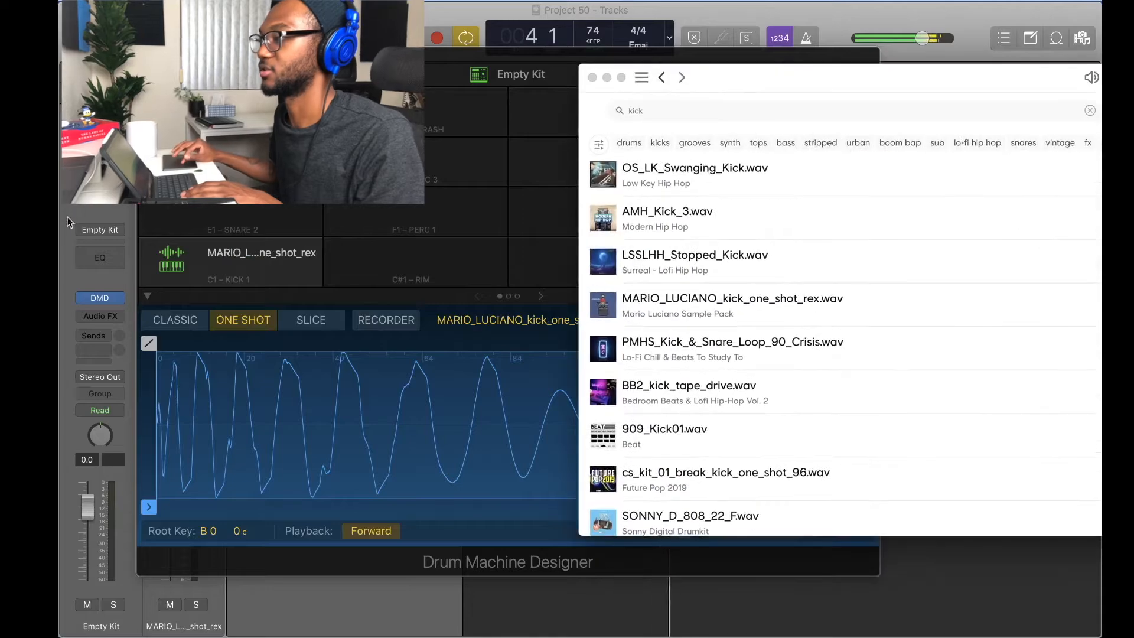
pyautogui.click(99, 299)
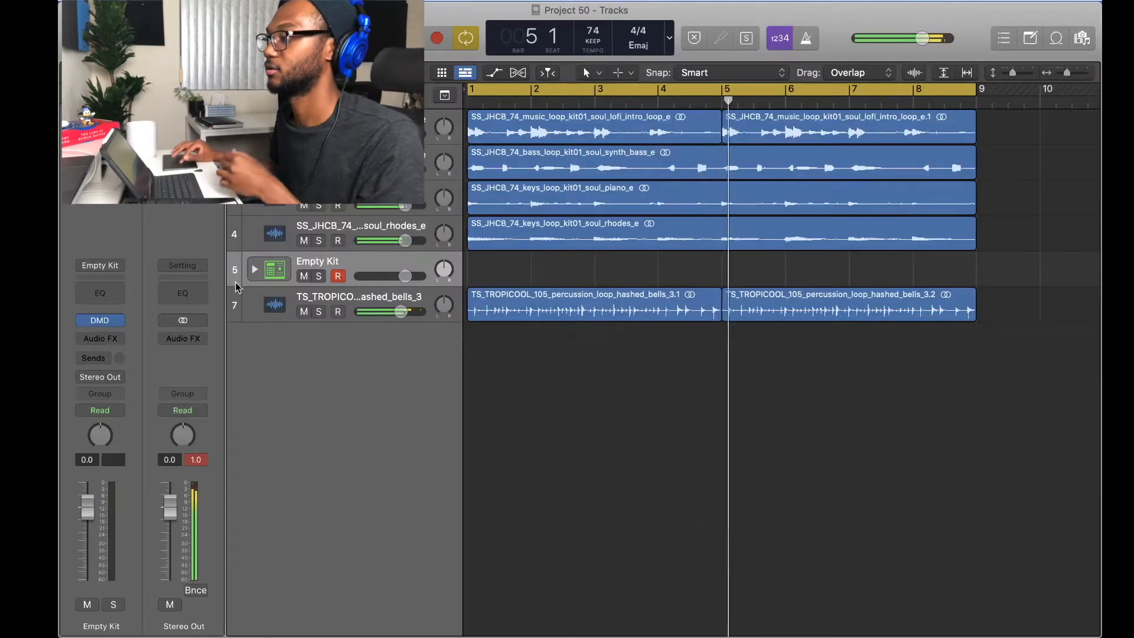
# Step: Reopen the Empty Kit's Drum Machine Designer, search Splice for "snare", and load OS_LLS_Snare_Rim.wav onto F1 Perc 1 and LSFTTB_Snare_Jet_Set.wav onto E1 Snare 2
pyautogui.click(104, 321)
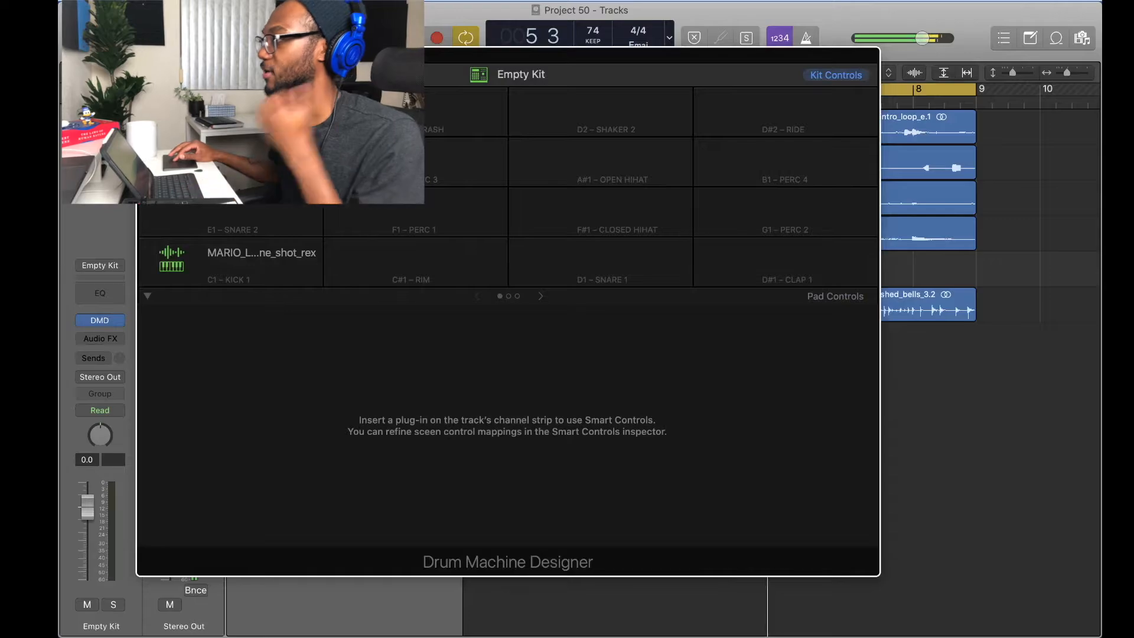
pyautogui.click(795, 1)
pyautogui.click(753, 112)
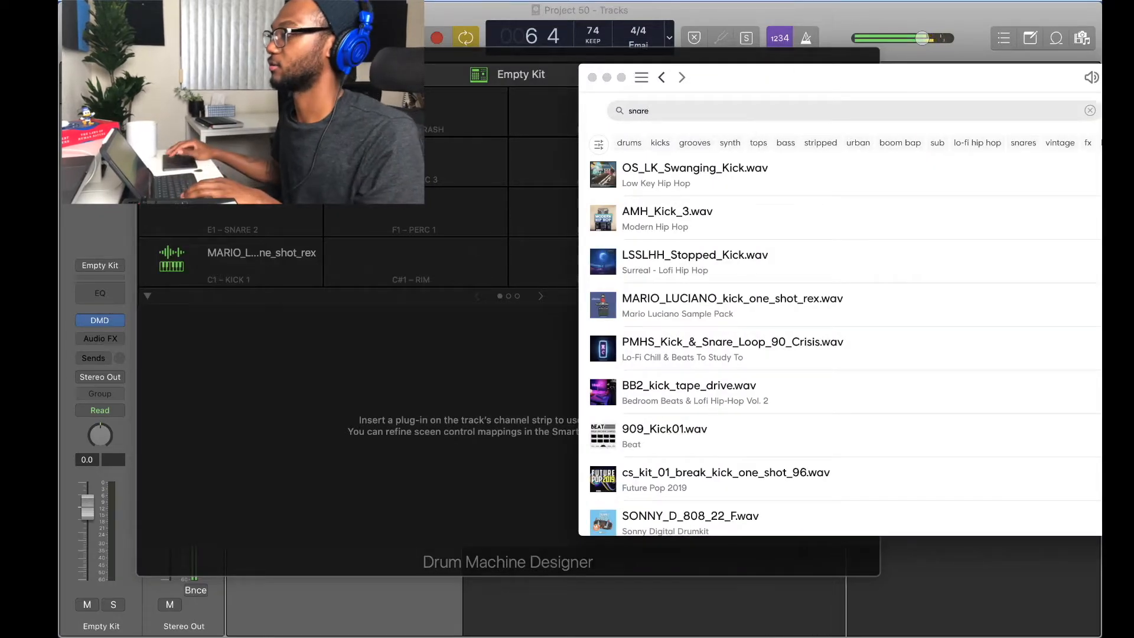
pyautogui.click(594, 325)
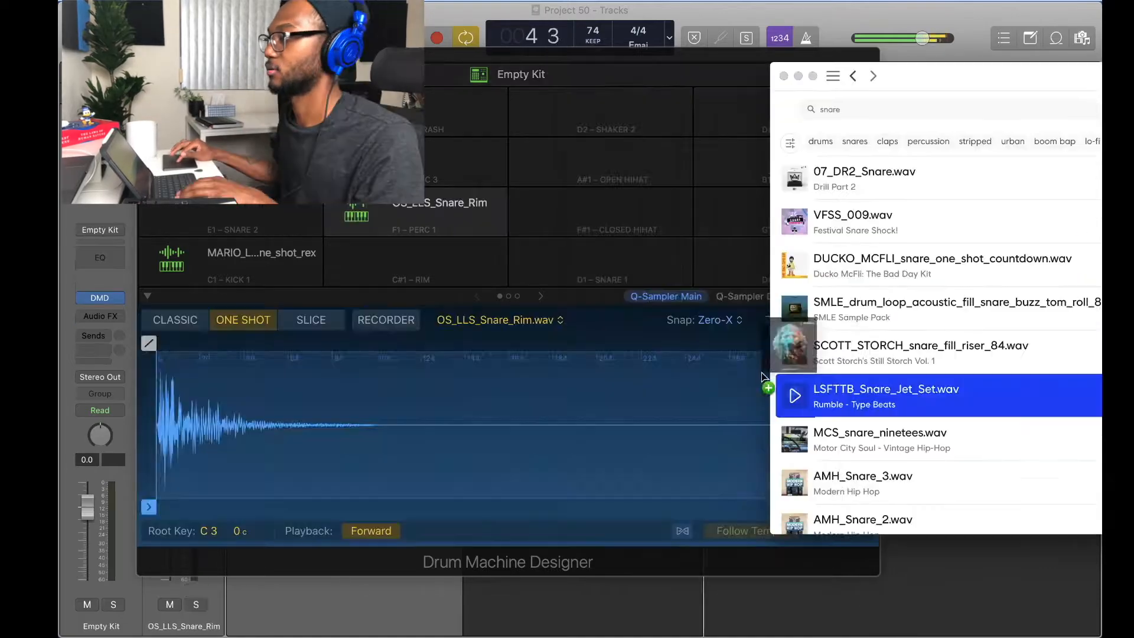
pyautogui.moveTo(767, 385); pyautogui.dragTo(285, 204)
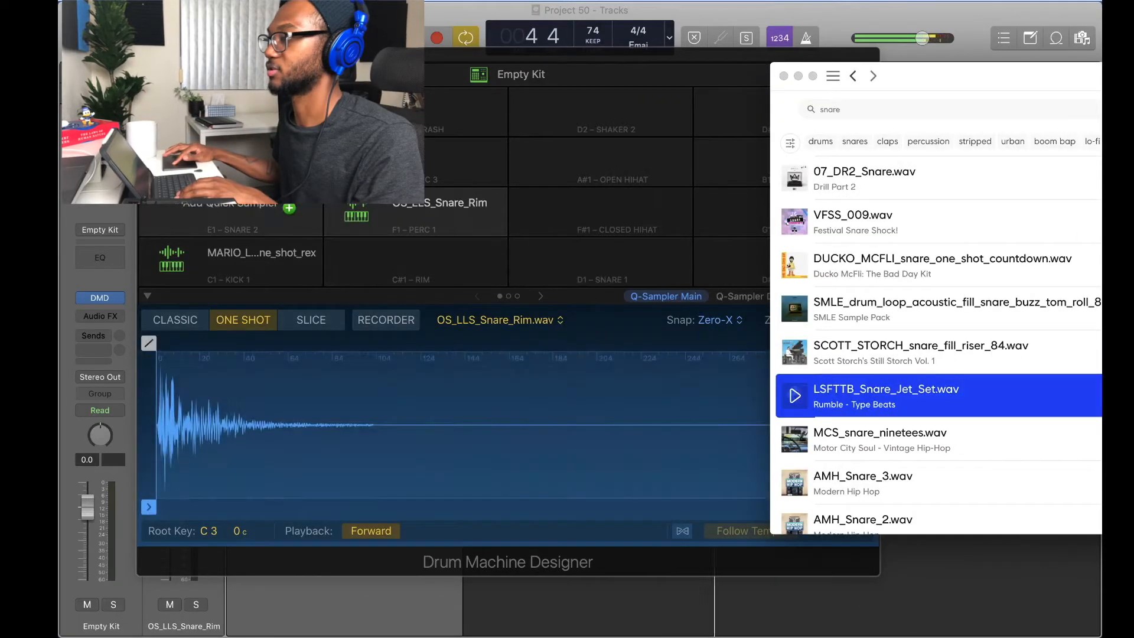
# Step: Search Splice for "clap" and browse the clap samples
pyautogui.click(900, 112)
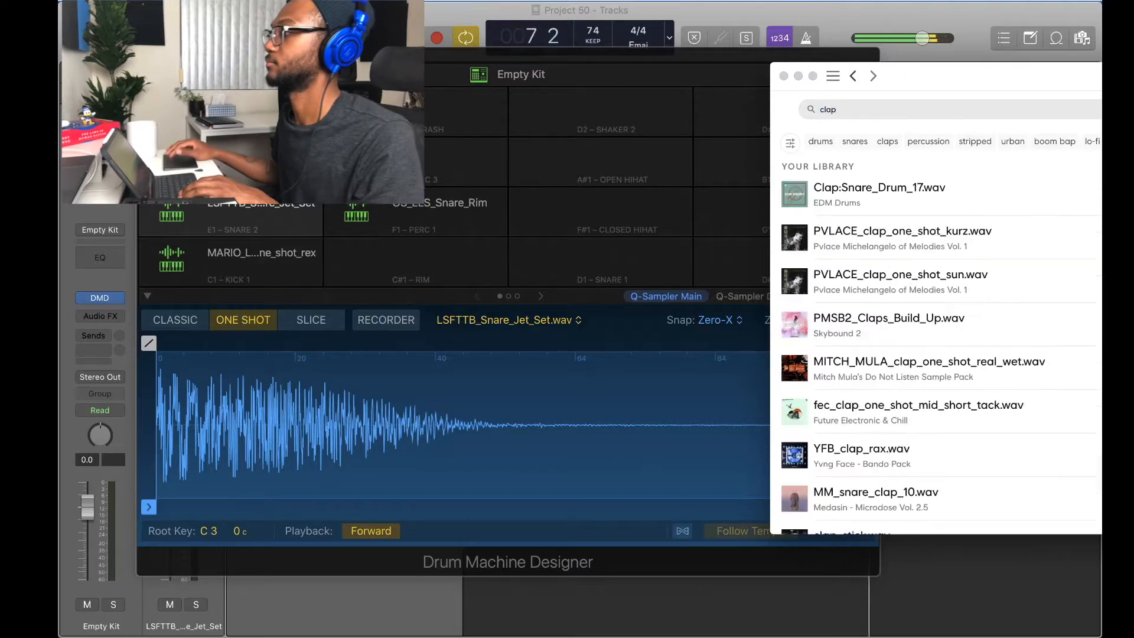
pyautogui.scroll(-4, 795, 325)
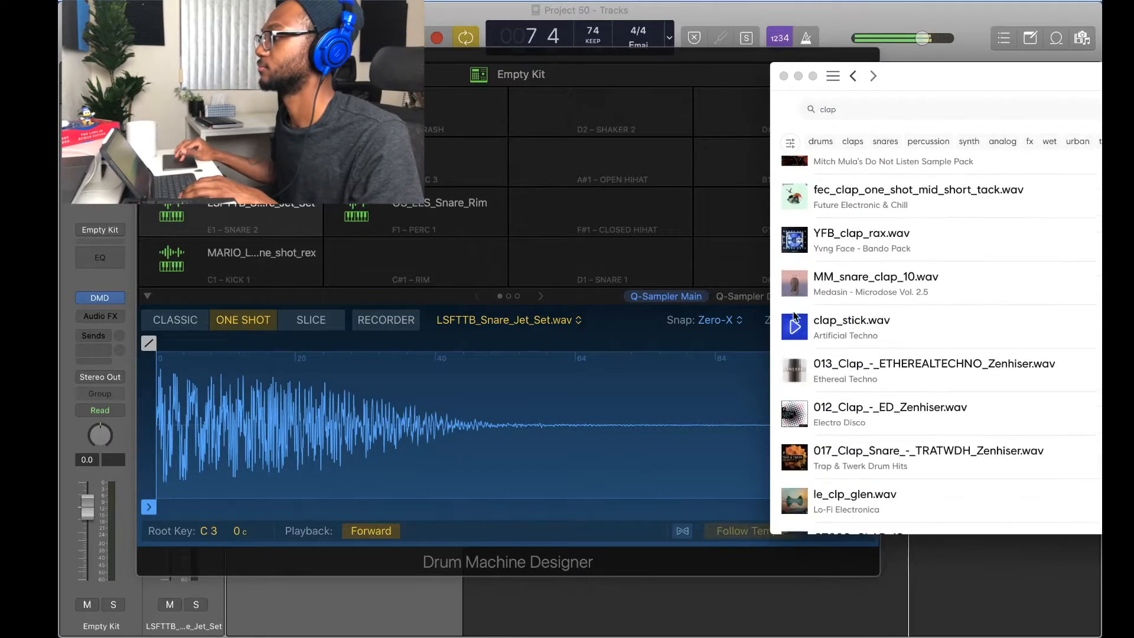
pyautogui.scroll(-3, 794, 370)
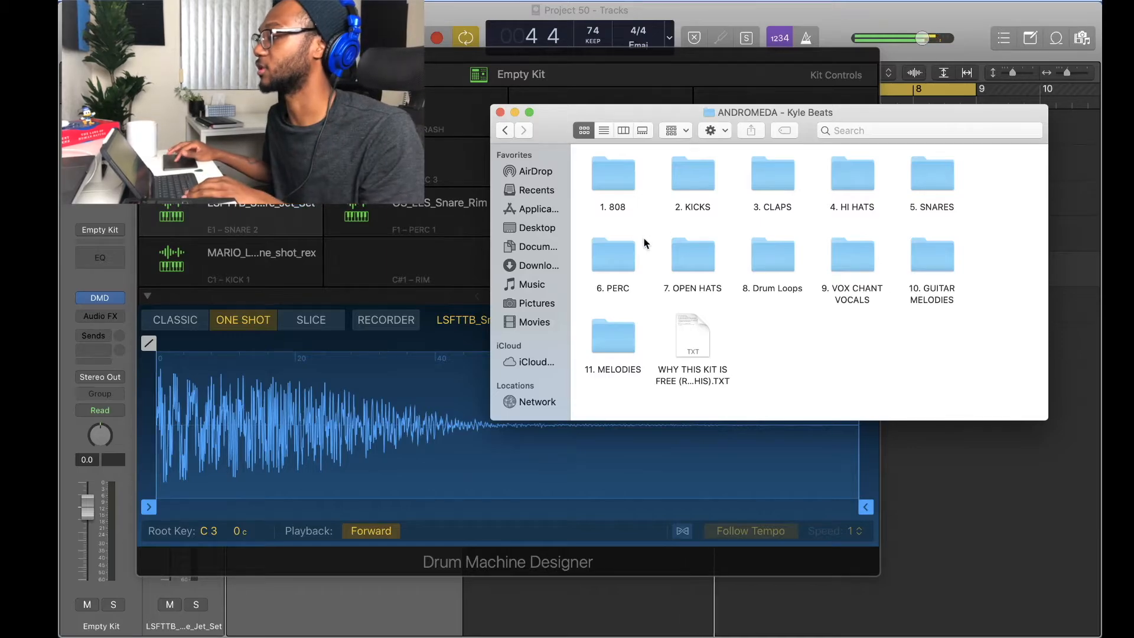
# Step: In Finder, open the ANDROMEDA kit's 3. CLAPS folder, audition the claps, and load KYLE BEATS ANDROMEDA - CLAP 1.wav onto the D#1 Clap 1 pad
pyautogui.doubleClick(755, 189)
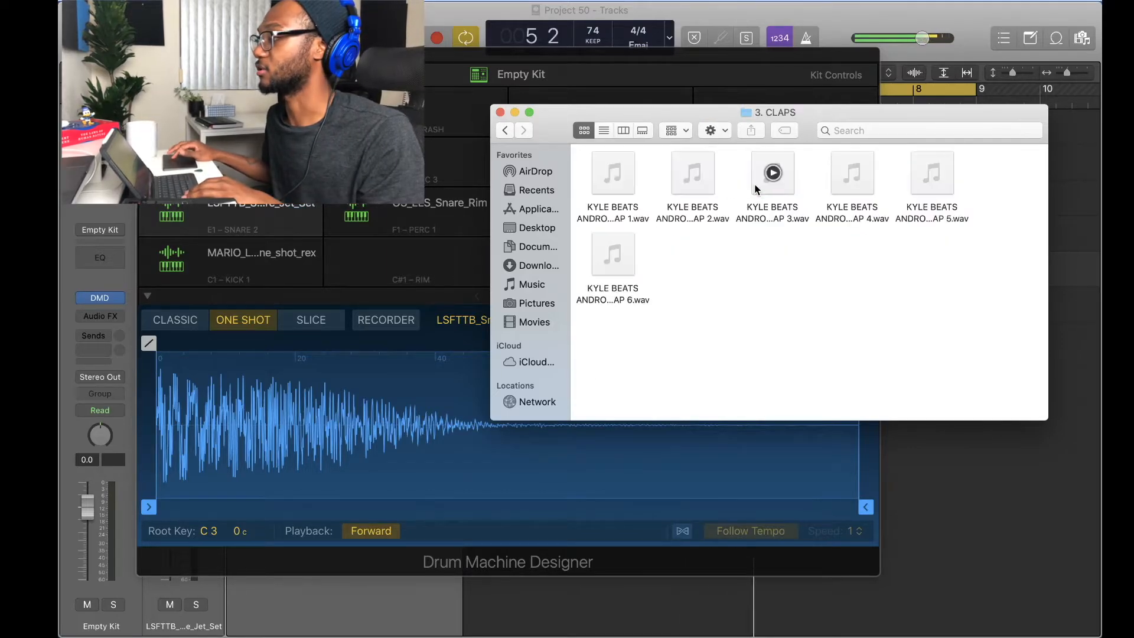
pyautogui.press('space')
pyautogui.press('space')
pyautogui.moveTo(657, 112); pyautogui.dragTo(931, 314)
pyautogui.moveTo(890, 378); pyautogui.dragTo(785, 263)
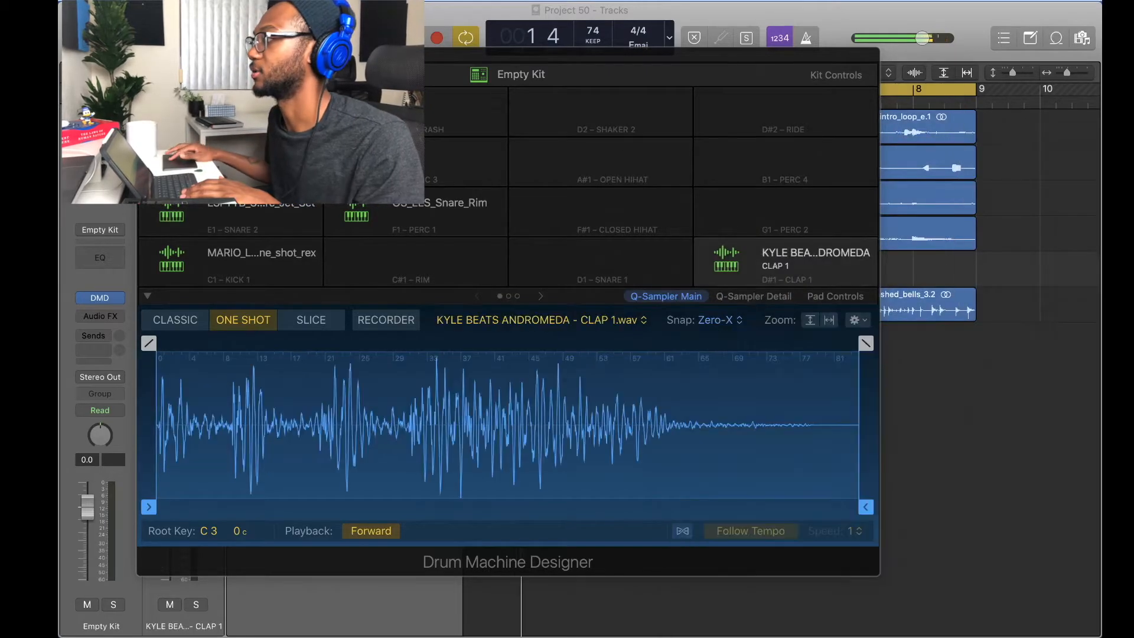
# Step: Switch to Splice, search for "shaker", and load the JAY_DANIEL shaker sample onto the D2 Shaker 2 pad
pyautogui.click(799, 1)
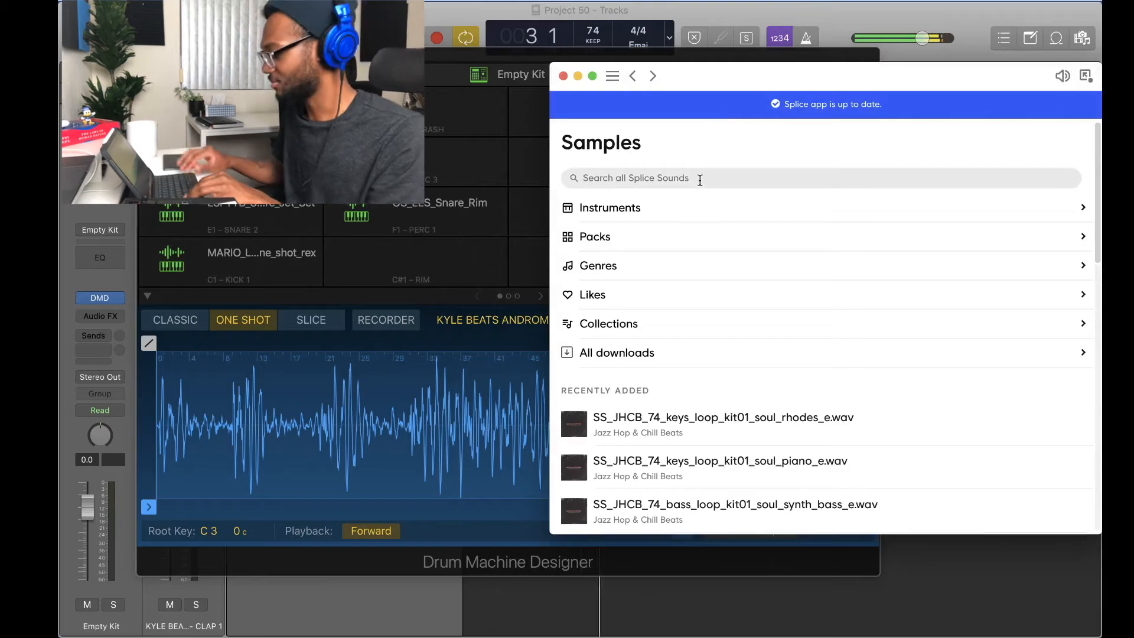
pyautogui.write('shaker')
pyautogui.moveTo(825, 413); pyautogui.dragTo(734, 109)
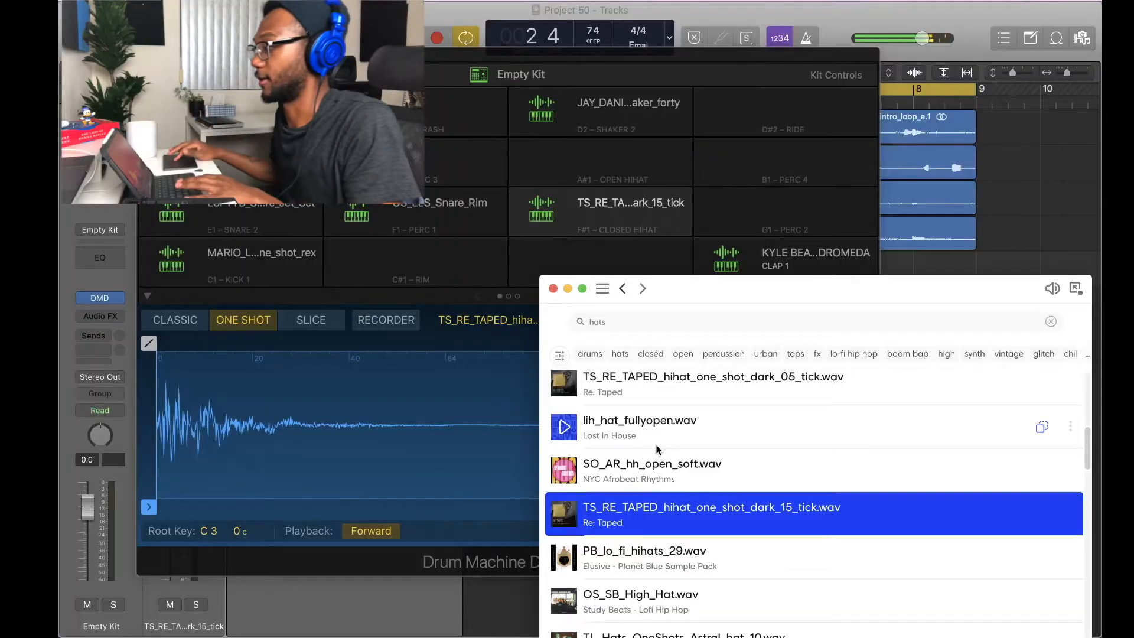
# Step: Browse the "hats" results, load the MH_KIT_5 open hi-hat one-shot onto the A#1 Open Hihat pad, and close the Drum Machine Designer
pyautogui.scroll(-4, 655, 449)
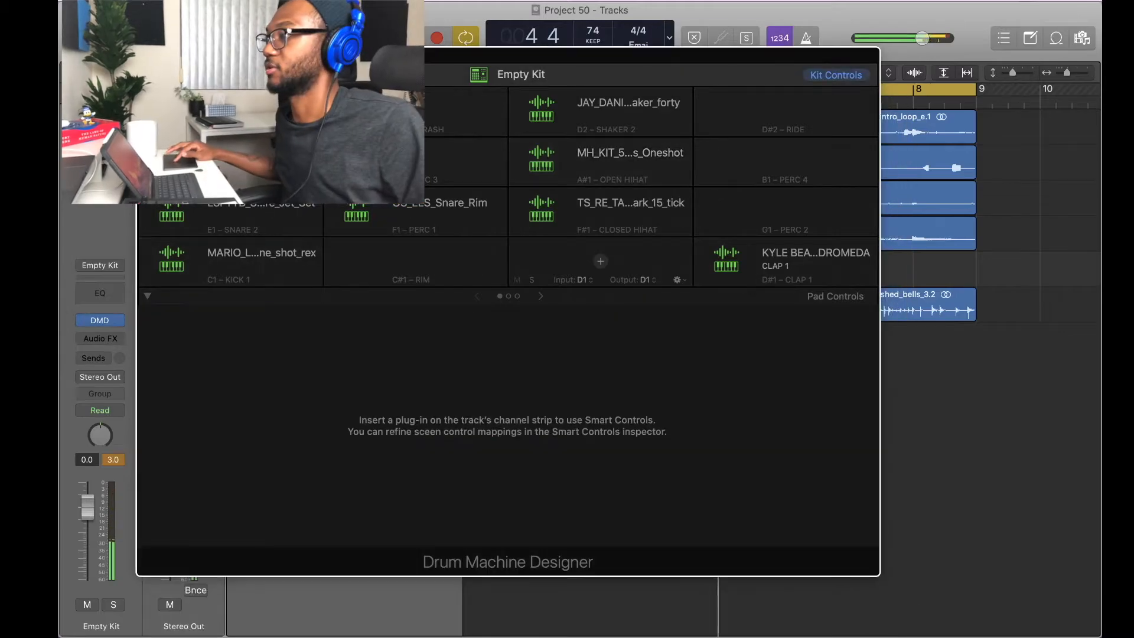
pyautogui.press('super+w')
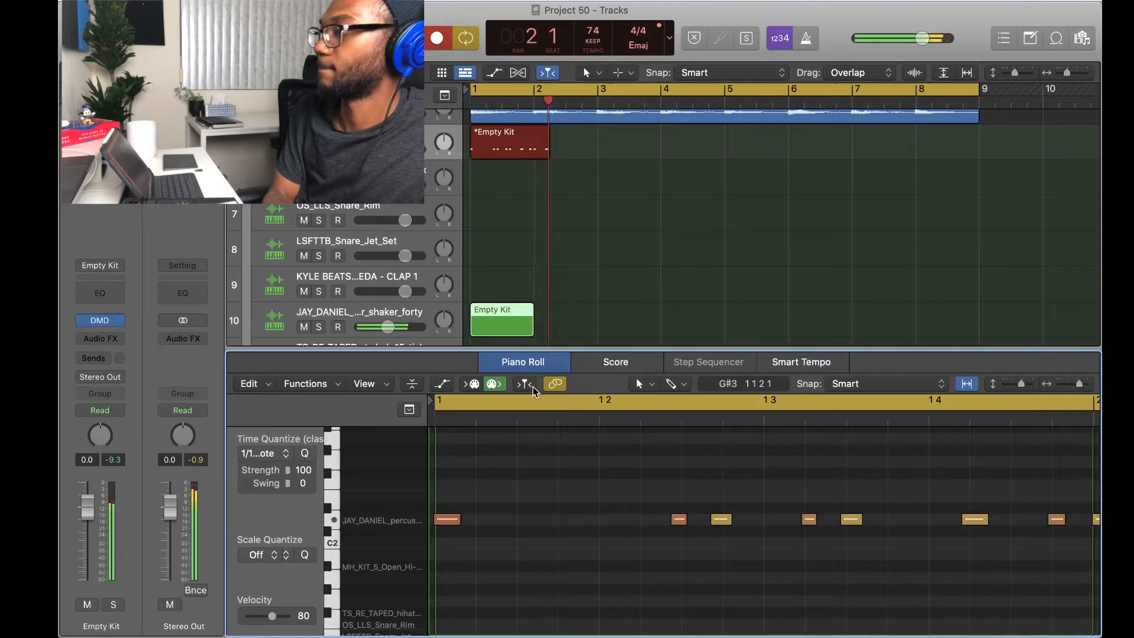
# Step: Stop recording the shaker pattern, quantize all its notes in the Piano Roll, play it back, and close the Piano Roll
pyautogui.press('space')
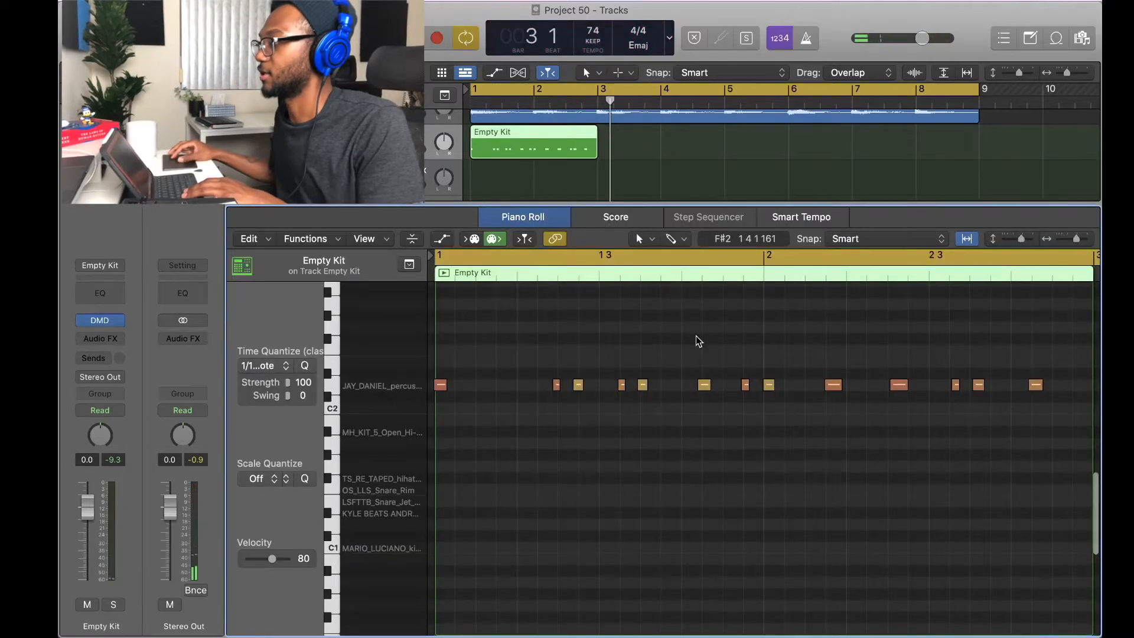
pyautogui.scroll(-4, 696, 336)
pyautogui.moveTo(908, 353); pyautogui.dragTo(407, 423)
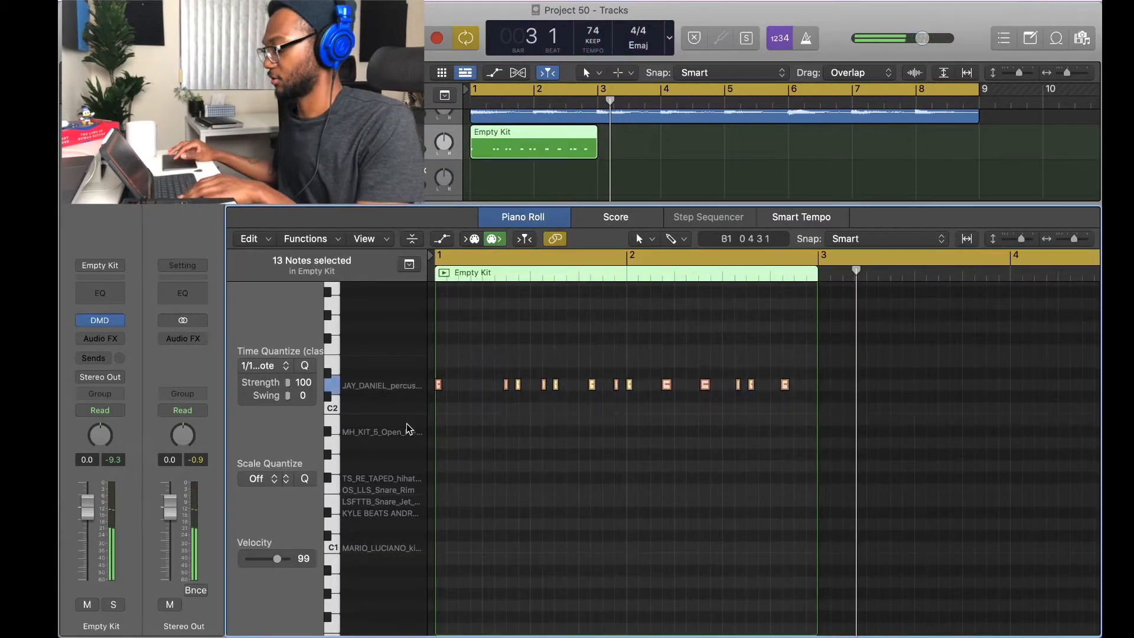
pyautogui.press('z')
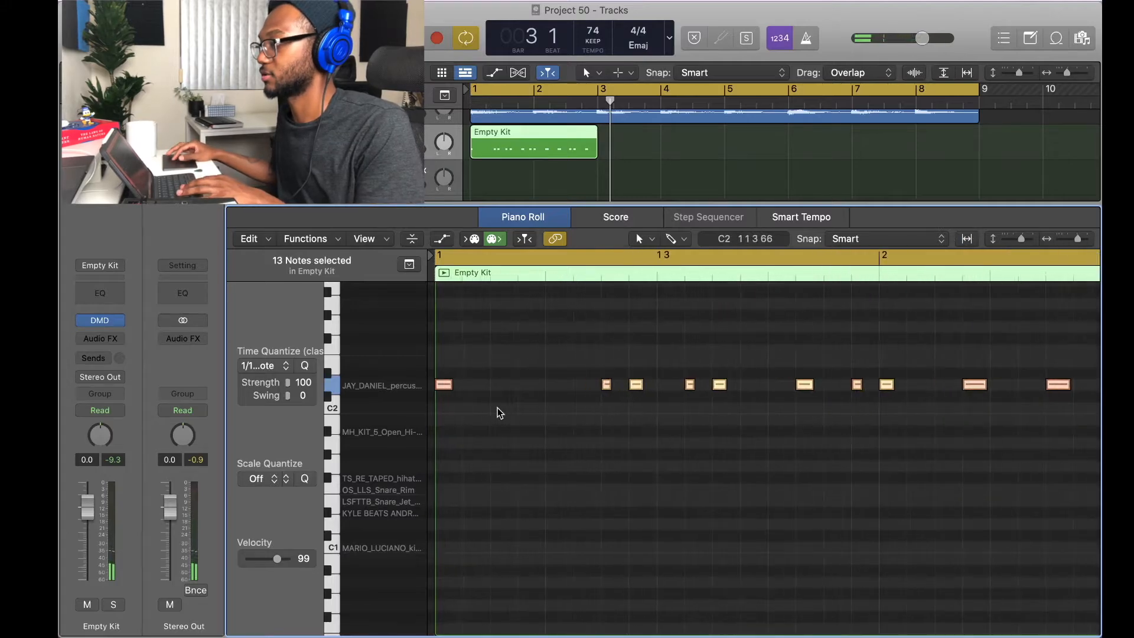
pyautogui.press('space')
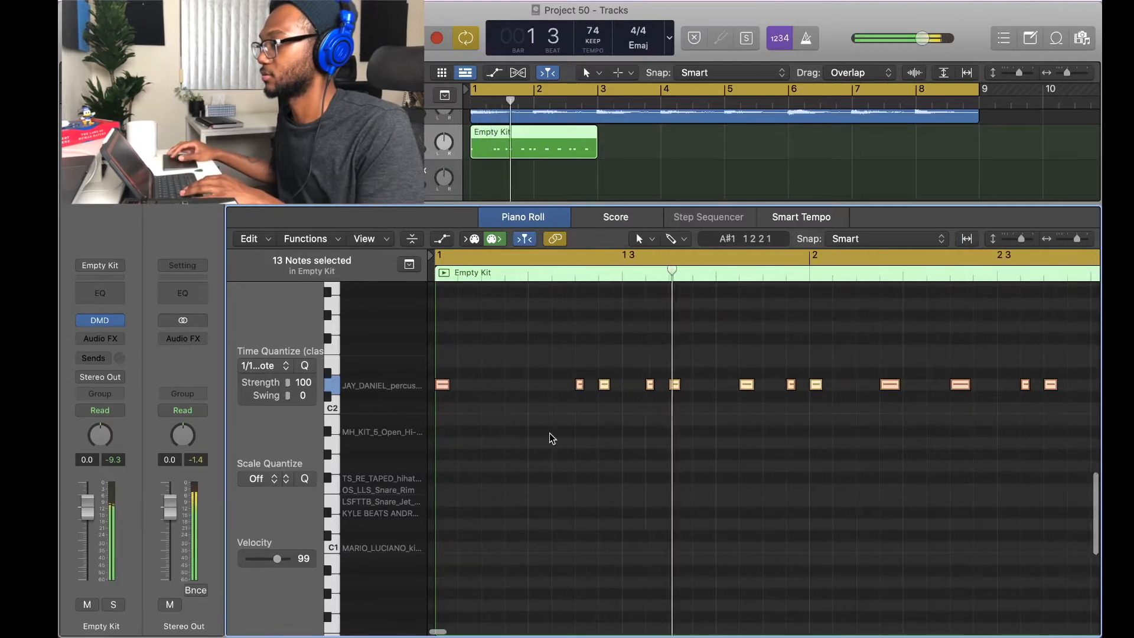
pyautogui.scroll(-2, 549, 438)
pyautogui.press('p')
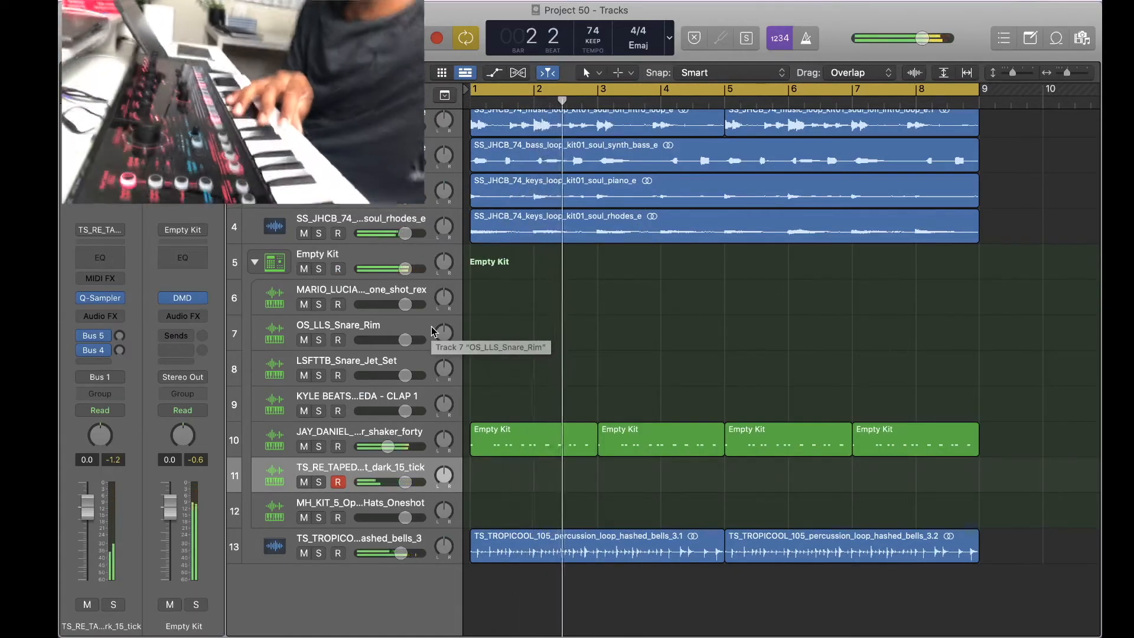
# Step: Record a hi-hat pattern from bar 1 on the TS_RE_TAPED hi-hat track
pyautogui.press('r')
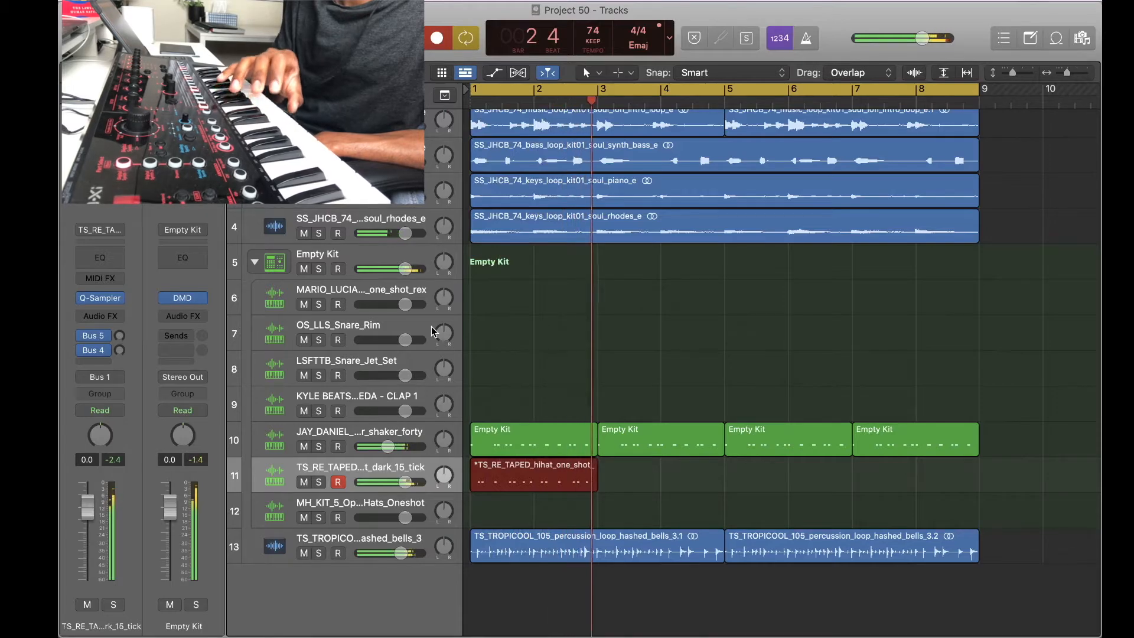
pyautogui.press('space')
# Step: Record a one-bar, two-hit clap pattern on the CLAP 1 track and lower that track's volume to about -4.4 dB
pyautogui.click(548, 405)
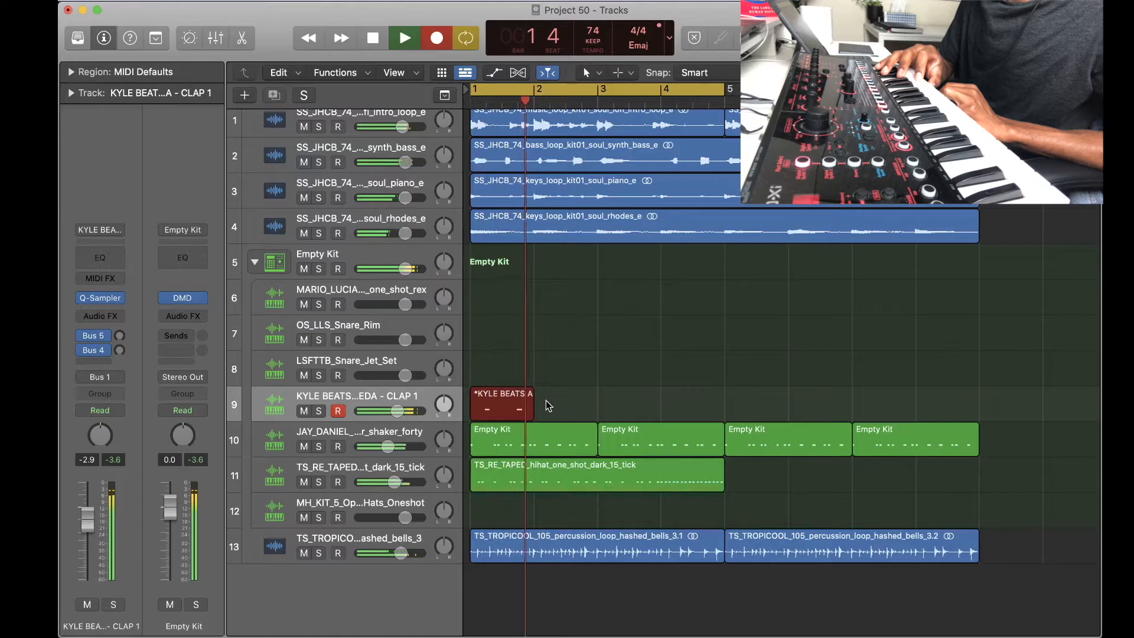
pyautogui.press('space')
pyautogui.moveTo(658, 417); pyautogui.dragTo(519, 502)
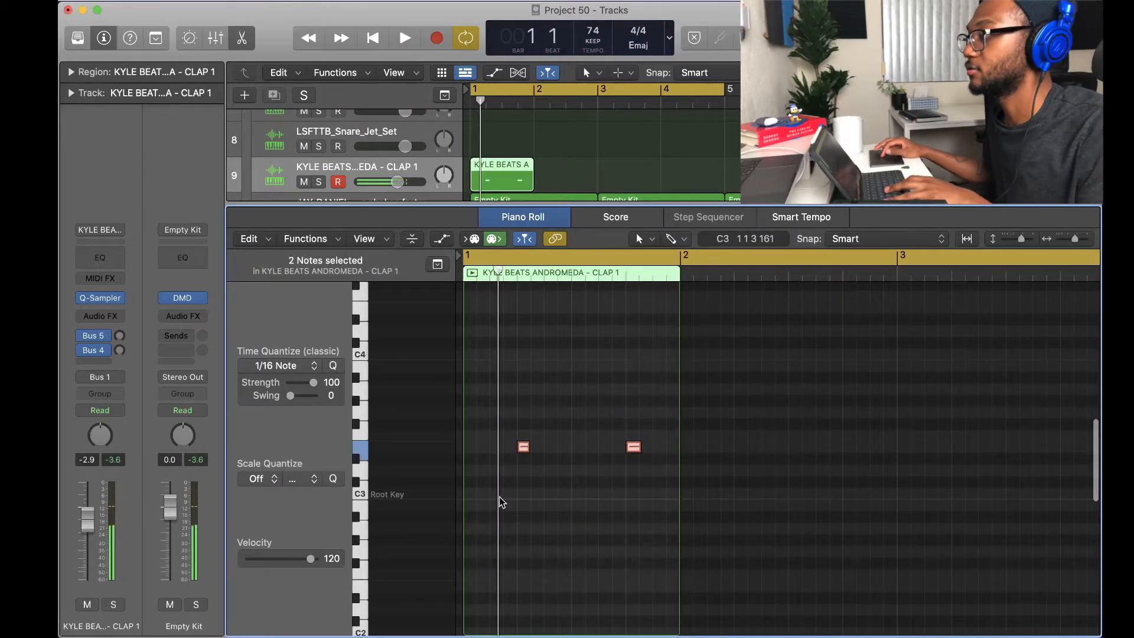
pyautogui.press('space')
pyautogui.moveTo(396, 182); pyautogui.dragTo(393, 182)
pyautogui.press('e')
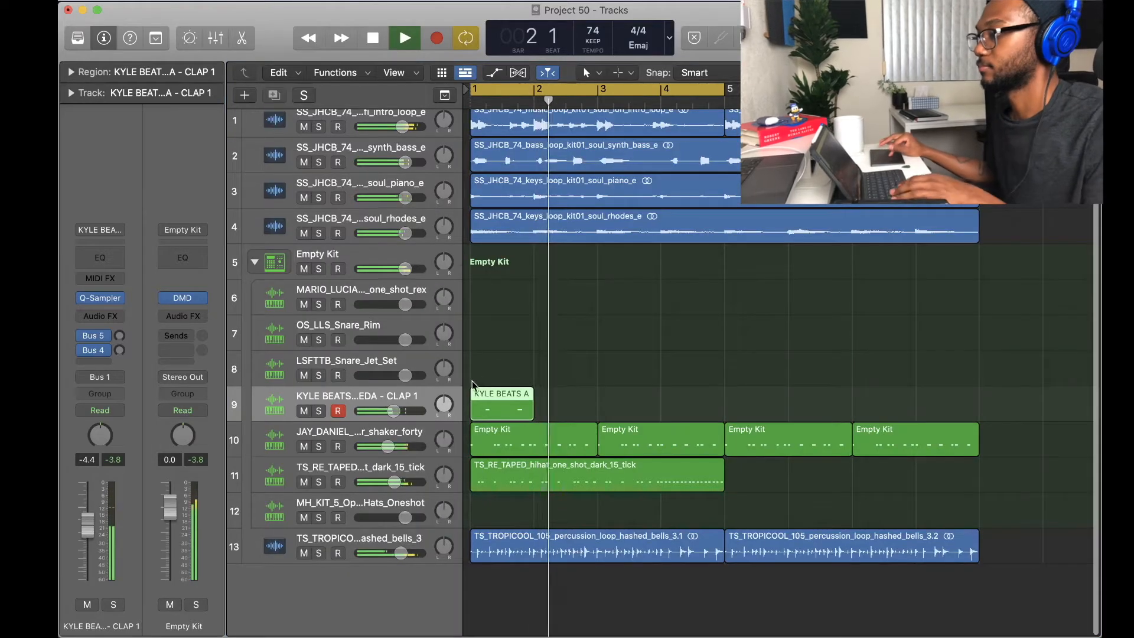
# Step: Repeat the one-bar clap region three times and join the four regions into one
pyautogui.press('super+r')
pyautogui.press('super+r')
pyautogui.press('super+r')
pyautogui.moveTo(742, 373); pyautogui.dragTo(502, 392)
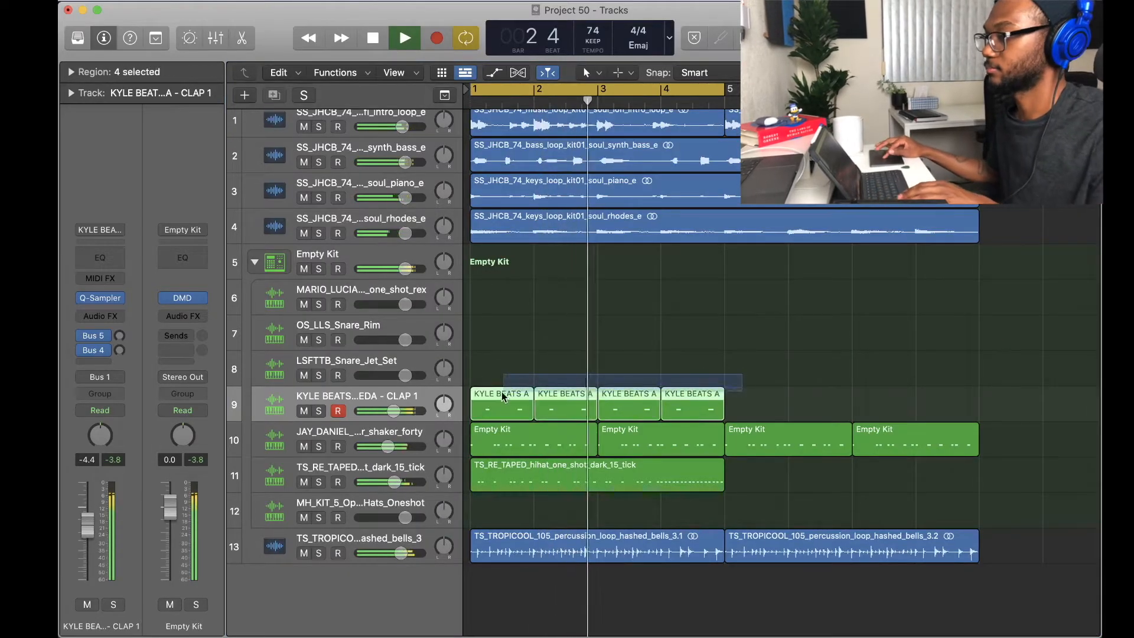
pyautogui.press('super+j')
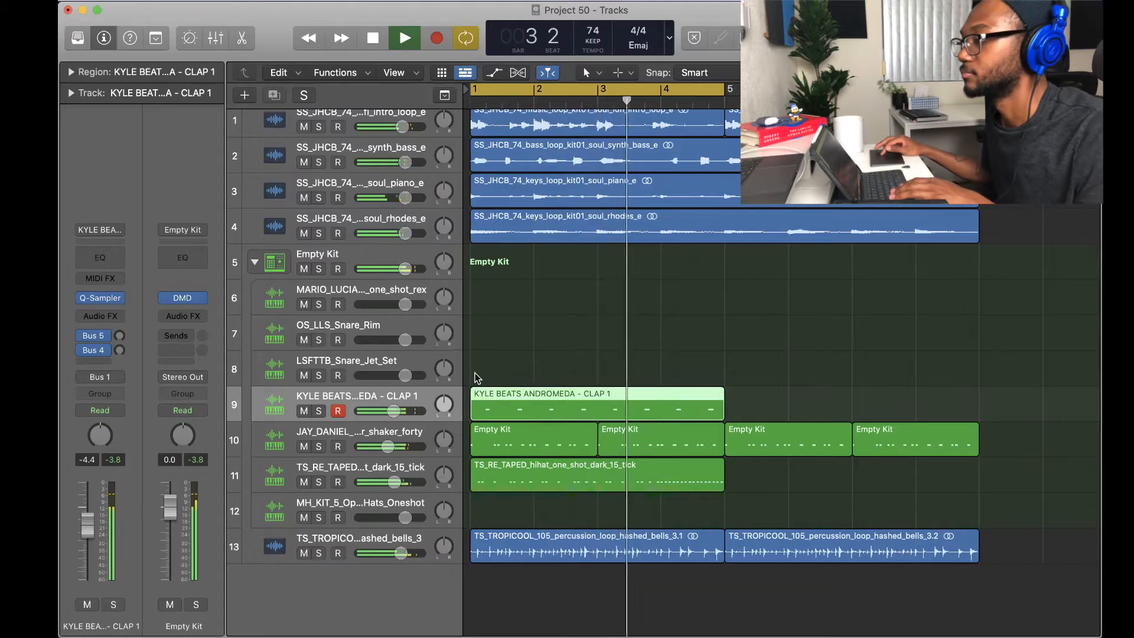
# Step: Copy the four-bar clap region to the LSFTTB_Snare_Jet_Set track and lower that track's volume to about -2.4 dB
pyautogui.moveTo(502, 404); pyautogui.dragTo(504, 374)
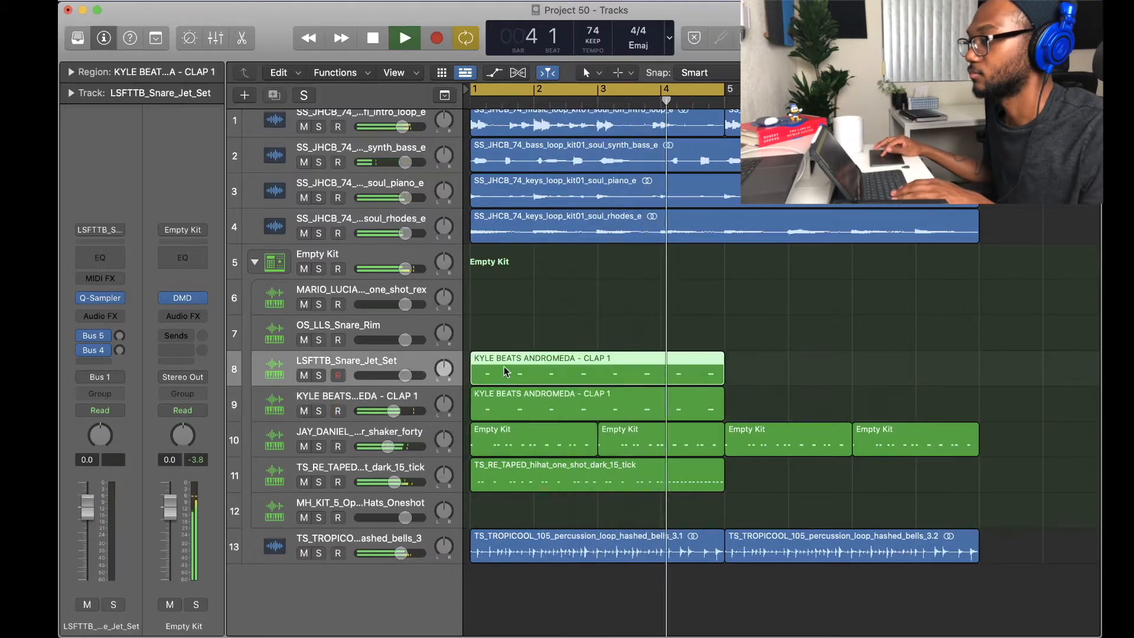
pyautogui.moveTo(405, 375); pyautogui.dragTo(399, 375)
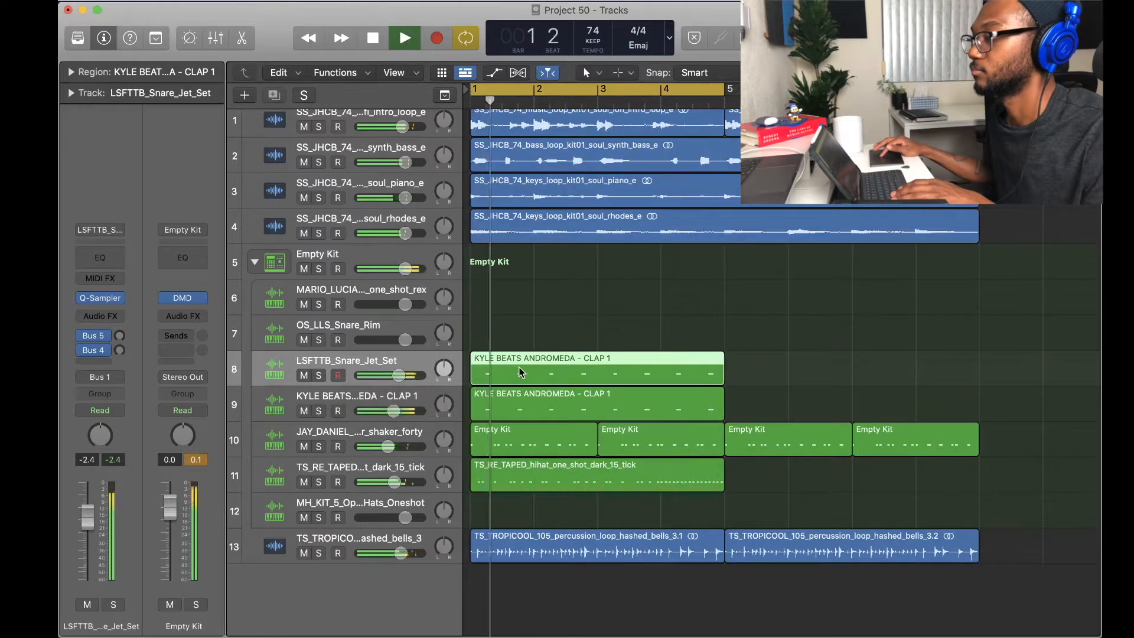
# Step: With the Brush Tool in the Piano Roll, add extra snare notes at 1 2 4 and 1 3 2, checking the pattern by playback
pyautogui.doubleClick(521, 372)
pyautogui.click(643, 239)
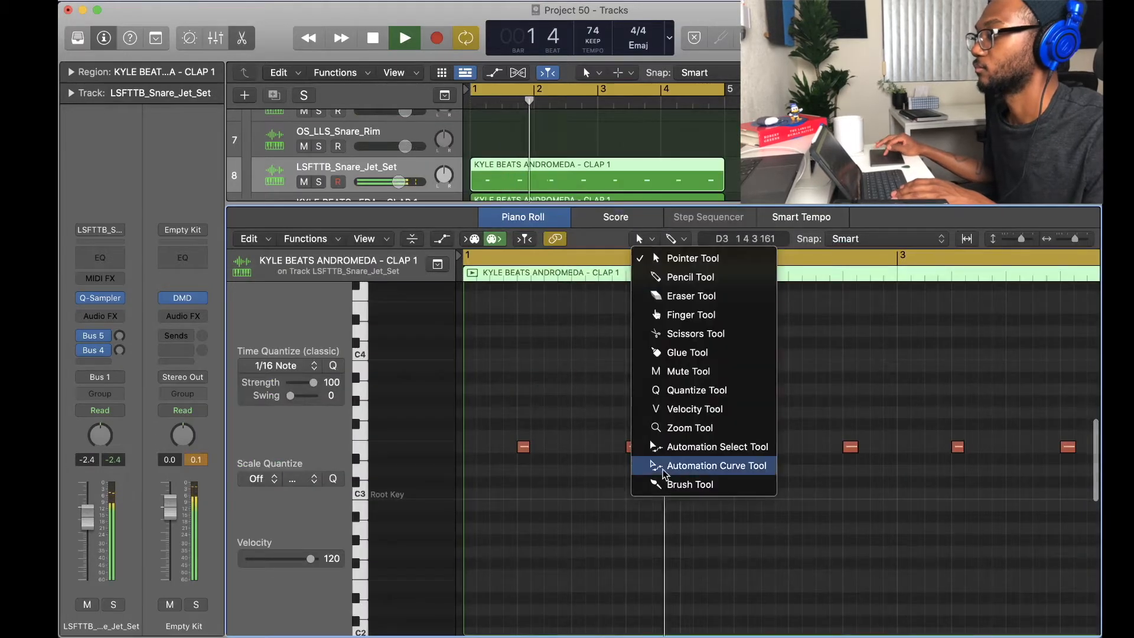
pyautogui.click(667, 484)
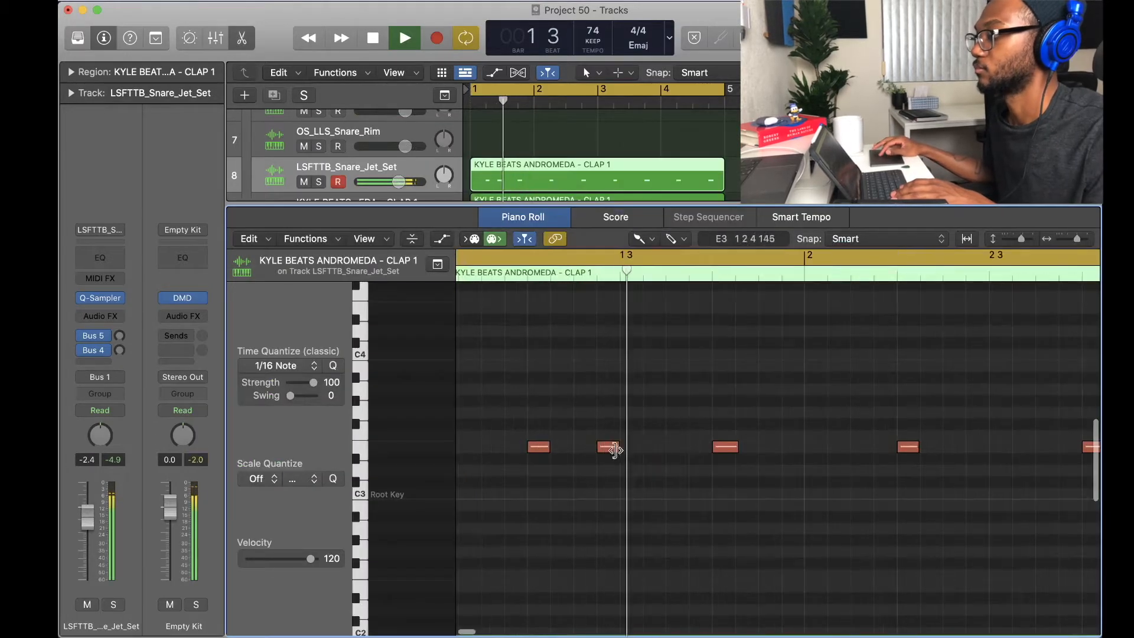
pyautogui.click(676, 445)
pyautogui.press('space')
pyautogui.press('space')
pyautogui.scroll(-3, 676, 459)
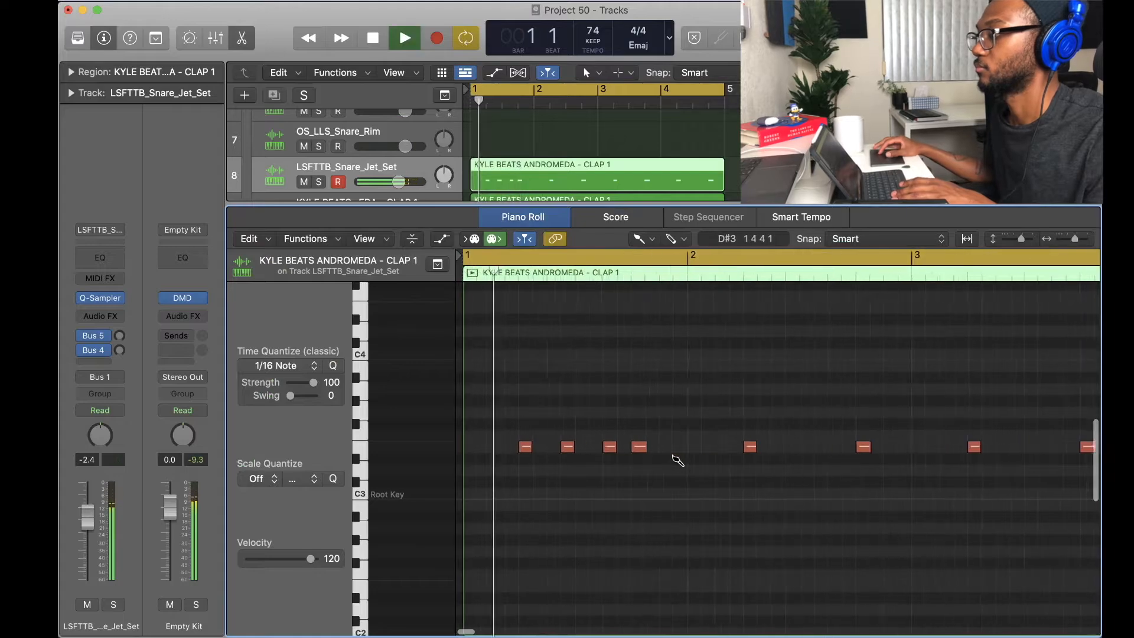
pyautogui.scroll(1, 677, 460)
pyautogui.press('space')
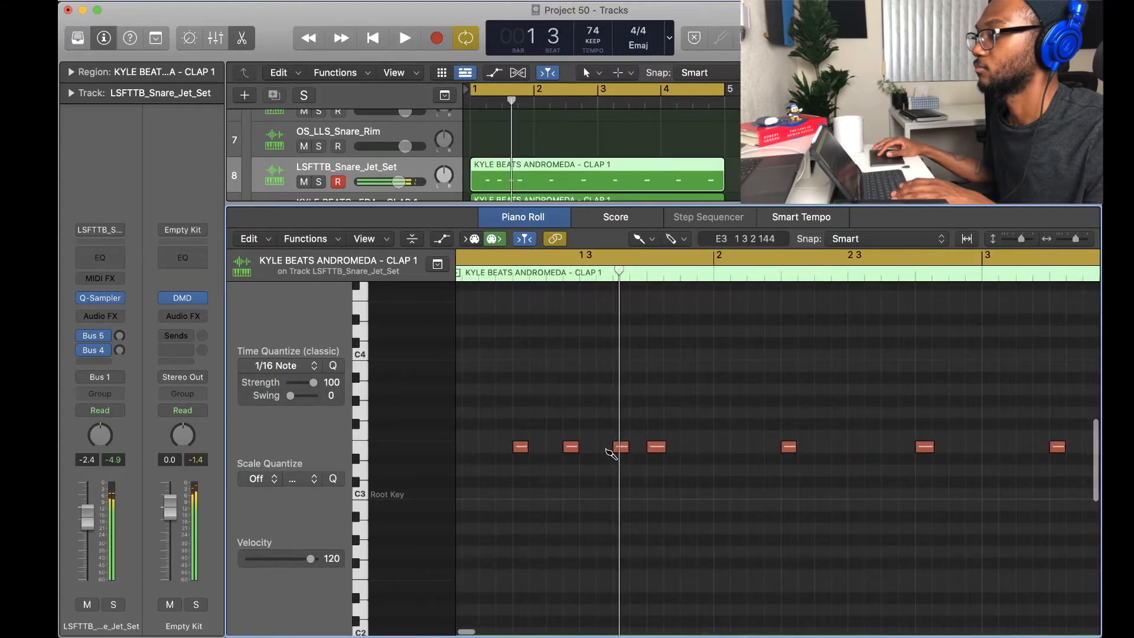
pyautogui.press('space')
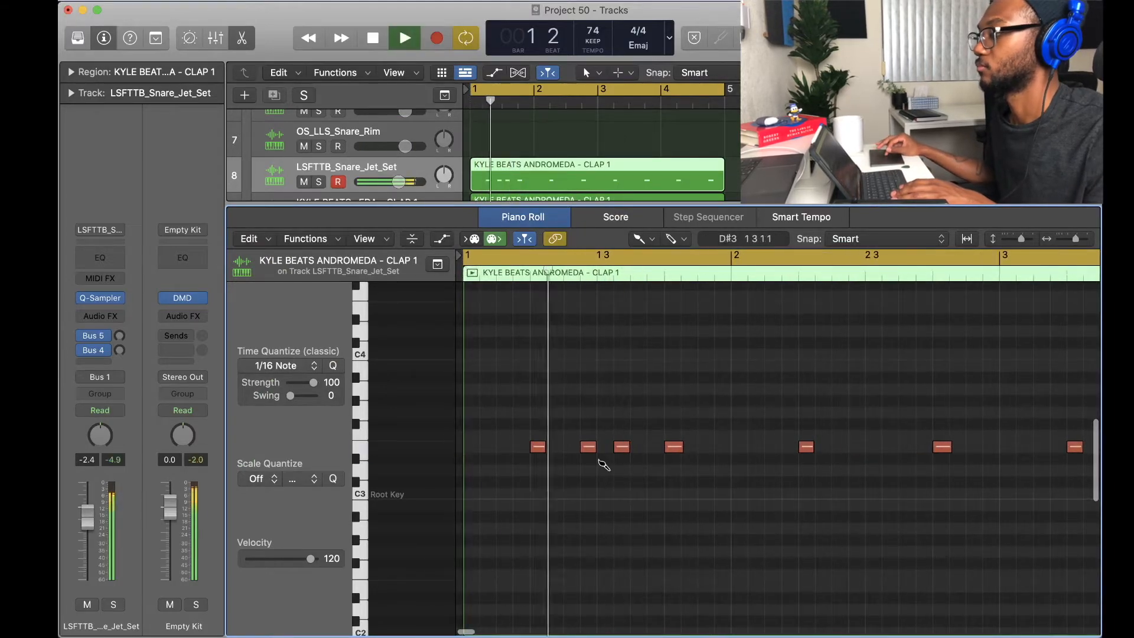
pyautogui.press('space')
# Step: Trim the snare region to its first bar, repeat it three times, and join the copies into one four-bar region
pyautogui.moveTo(722, 180); pyautogui.dragTo(517, 185)
pyautogui.press('super+r')
pyautogui.press('super+r')
pyautogui.press('super+r')
pyautogui.moveTo(732, 167); pyautogui.dragTo(520, 158)
pyautogui.press('super+j')
pyautogui.press('space')
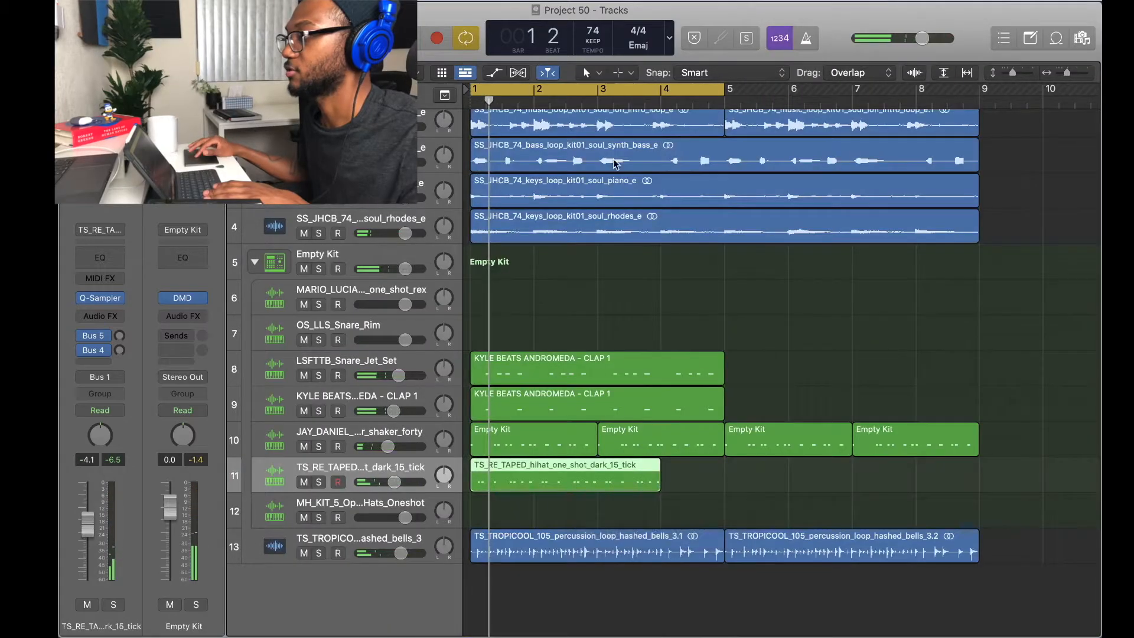
# Step: Split the hi-hat region at bar 3 and copy its one-bar second part to bar 4
pyautogui.click(597, 102)
pyautogui.press('super+r')
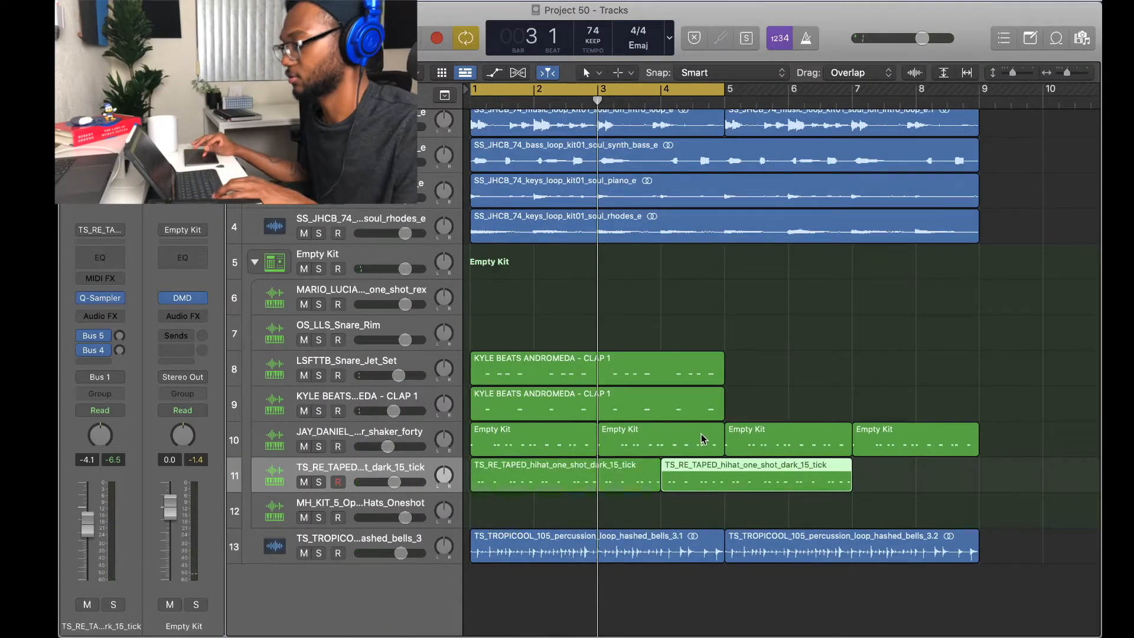
pyautogui.press('super+z')
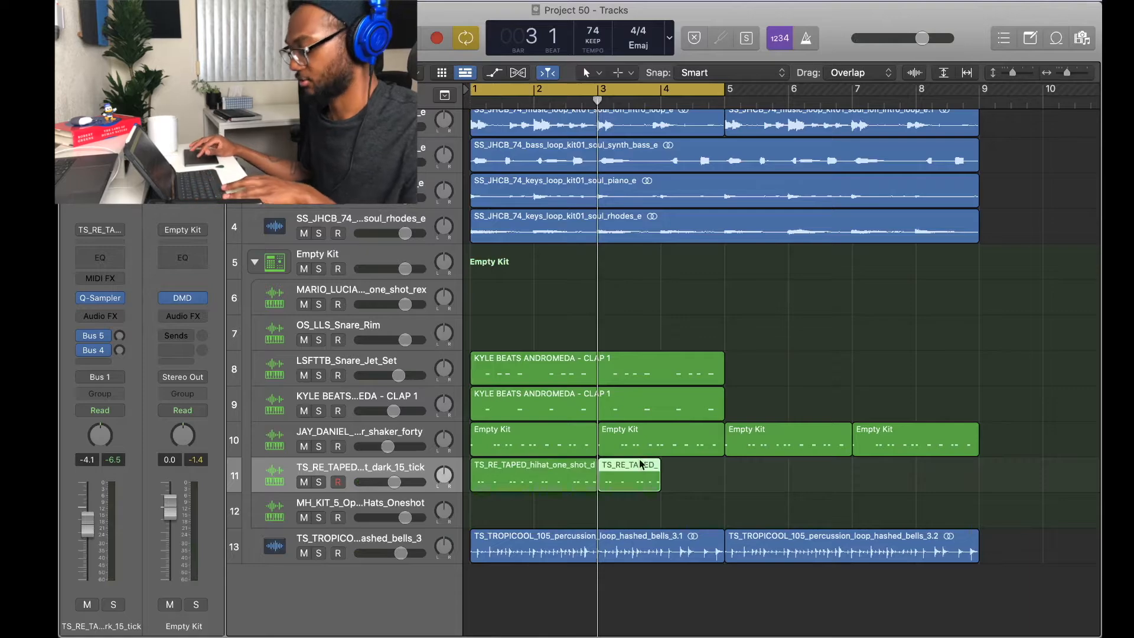
pyautogui.moveTo(635, 485); pyautogui.dragTo(697, 485)
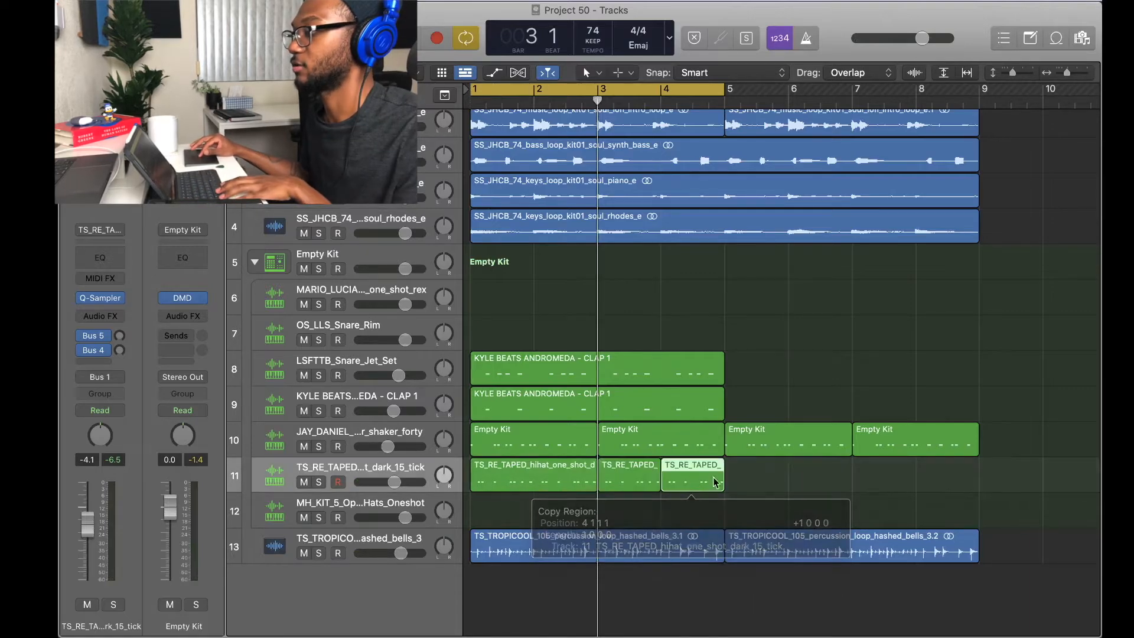
# Step: Join the hi-hat regions into one four-bar region and lower the volumes to about -5.3 dB for the hi-hat and -9.4 dB for the shaker
pyautogui.moveTo(789, 475); pyautogui.dragTo(544, 481)
pyautogui.press('space')
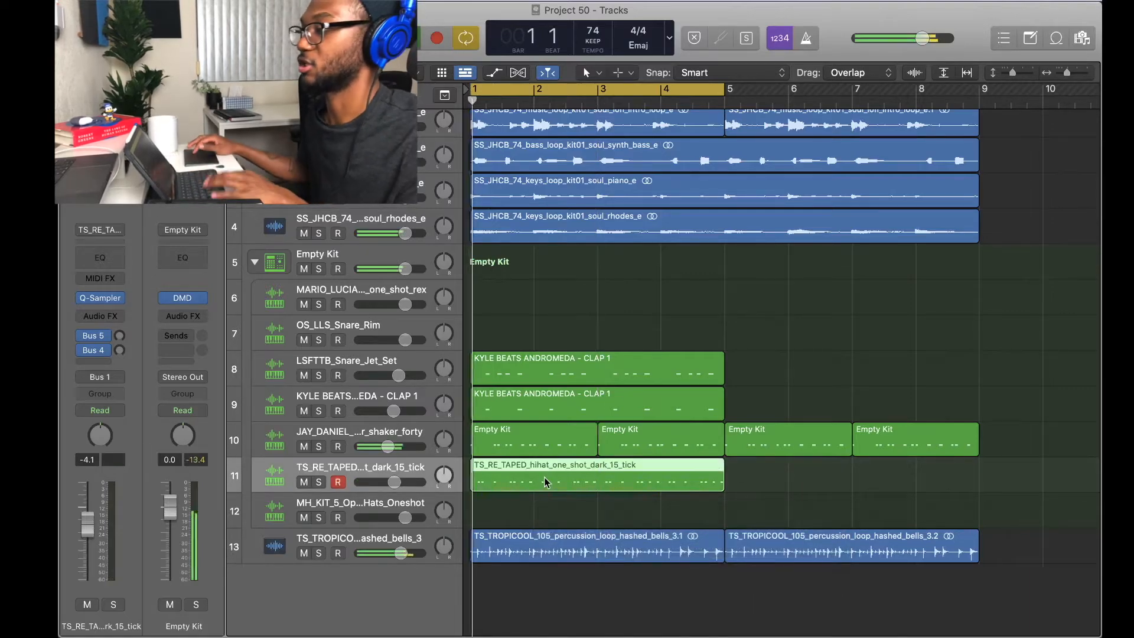
pyautogui.moveTo(395, 491); pyautogui.dragTo(391, 490)
pyautogui.moveTo(388, 447); pyautogui.dragTo(386, 448)
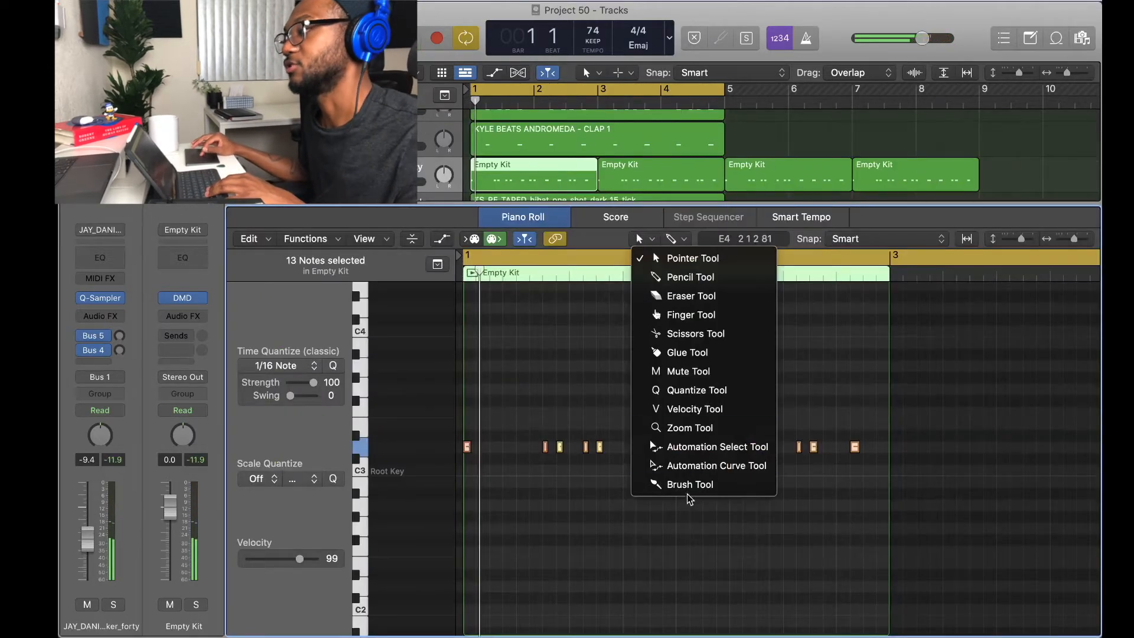
# Step: Rework the shaker pattern with the Brush Tool, trim it to one bar, and build repeated two-bar regions by repeating and joining it
pyautogui.click(689, 484)
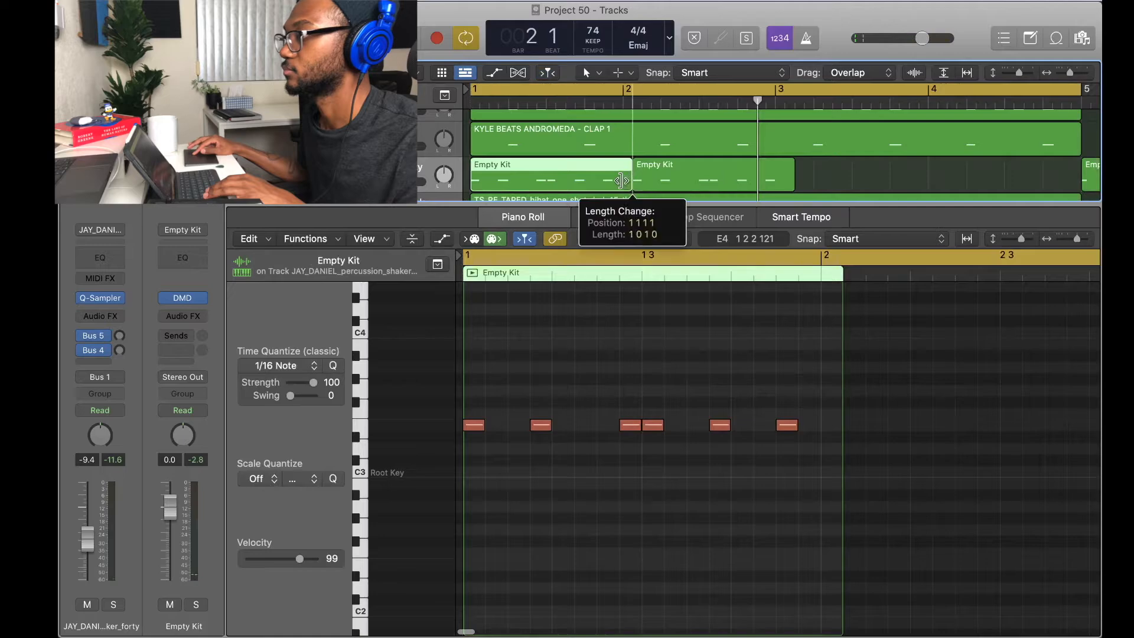
pyautogui.moveTo(635, 177); pyautogui.dragTo(598, 181)
pyautogui.press('super+r')
pyautogui.moveTo(824, 179); pyautogui.dragTo(555, 180)
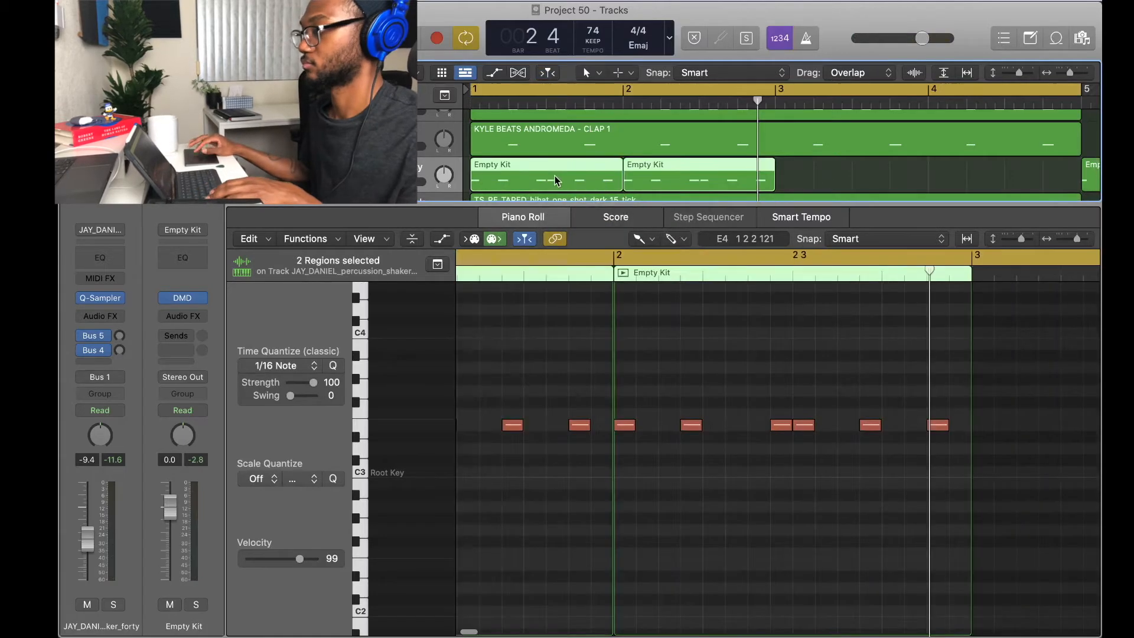
pyautogui.press('super+j')
pyautogui.press('super+r')
# Step: With the Brush Tool, edit the OS_LLS_Snare_Rim pattern to hits at 1 4 3, 1 4 4, 2 2 4 and 2 3 2, repeated in bars 3 and 4
pyautogui.press('space')
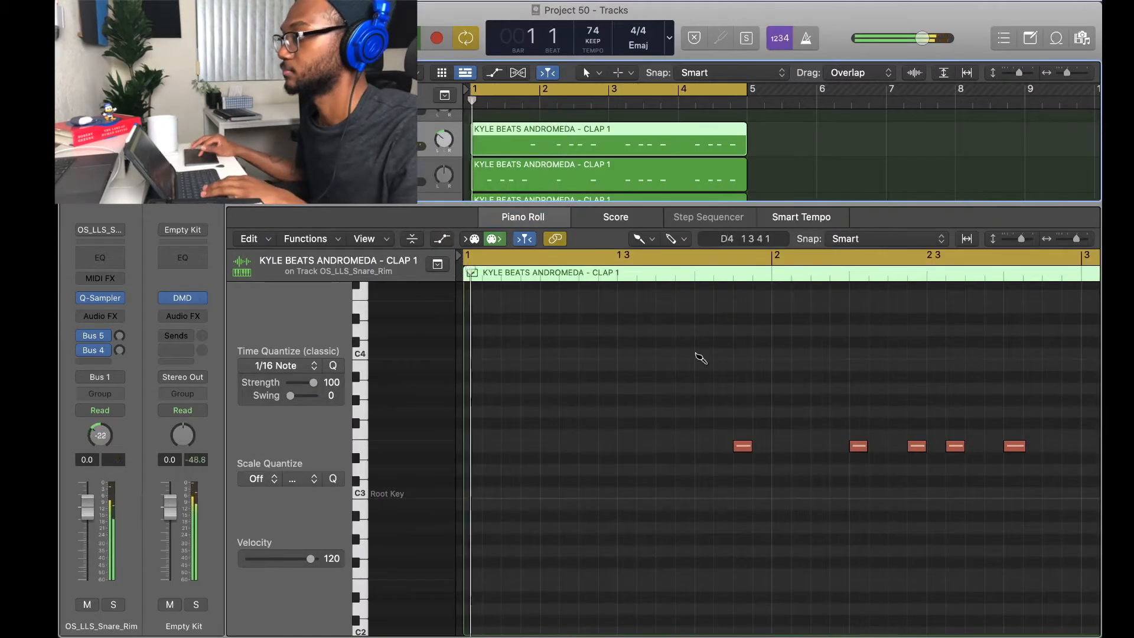
pyautogui.click(767, 459)
pyautogui.click(766, 447)
pyautogui.click(766, 458)
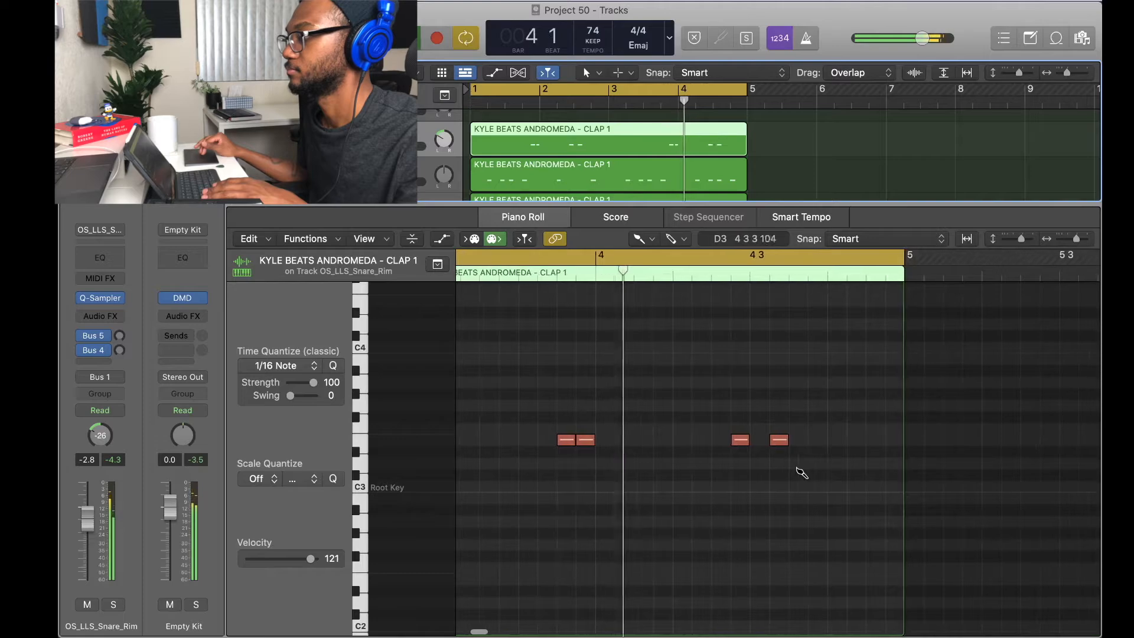
pyautogui.press('e')
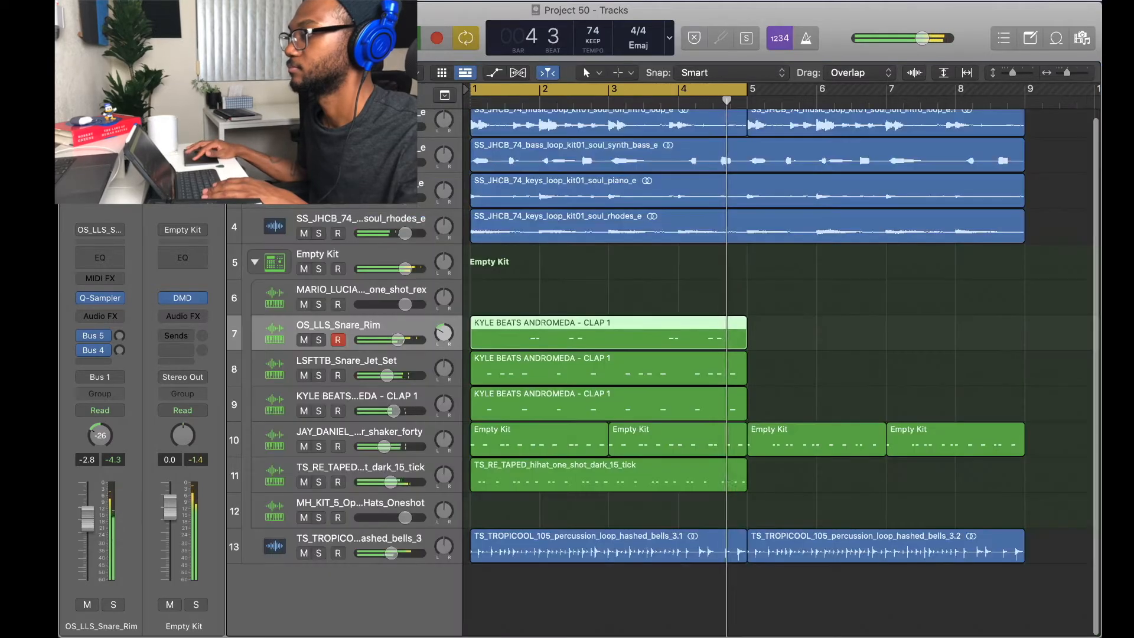
# Step: Open the four-bar hi-hat region in the Piano Roll and select its notes with the Pointer Tool
pyautogui.click(671, 476)
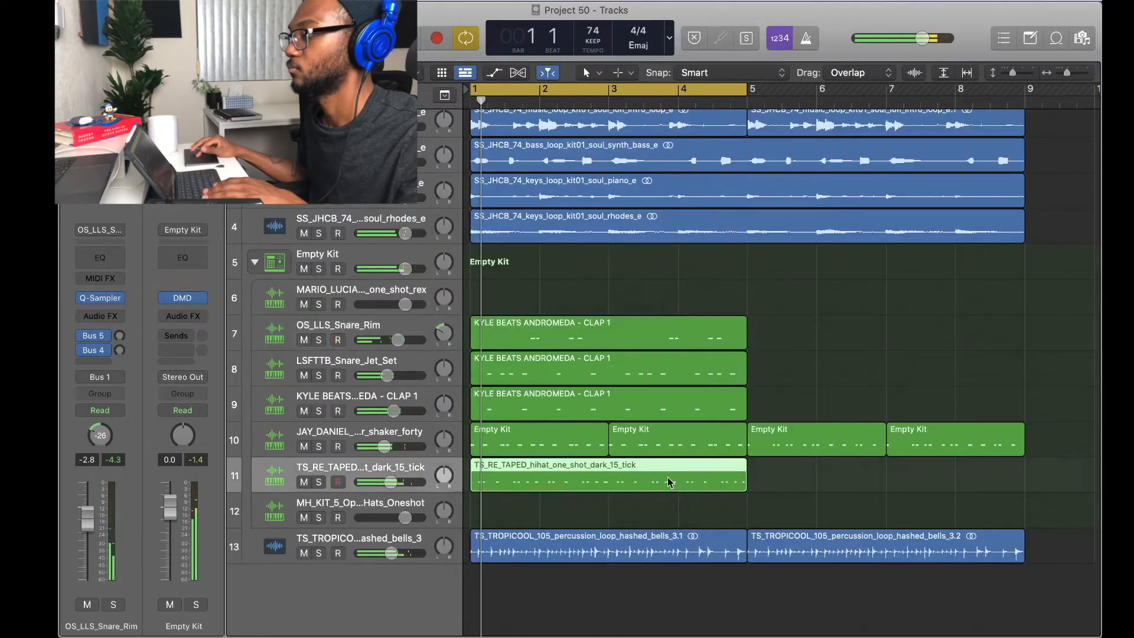
pyautogui.press('e')
pyautogui.click(638, 238)
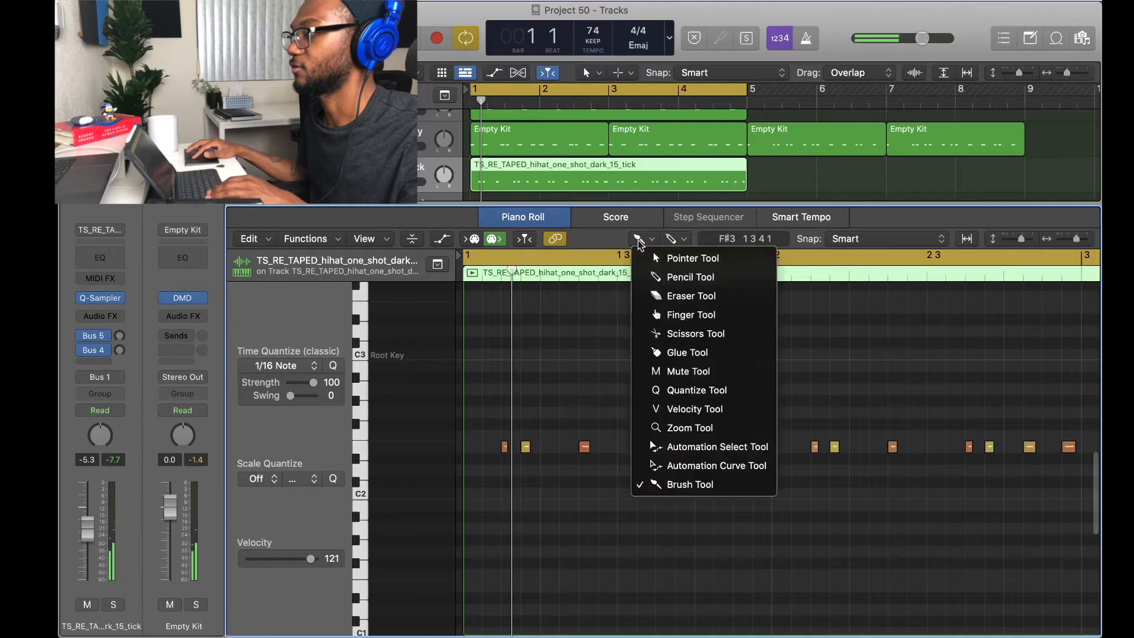
pyautogui.click(664, 256)
pyautogui.press('z')
pyautogui.moveTo(1073, 400); pyautogui.dragTo(470, 532)
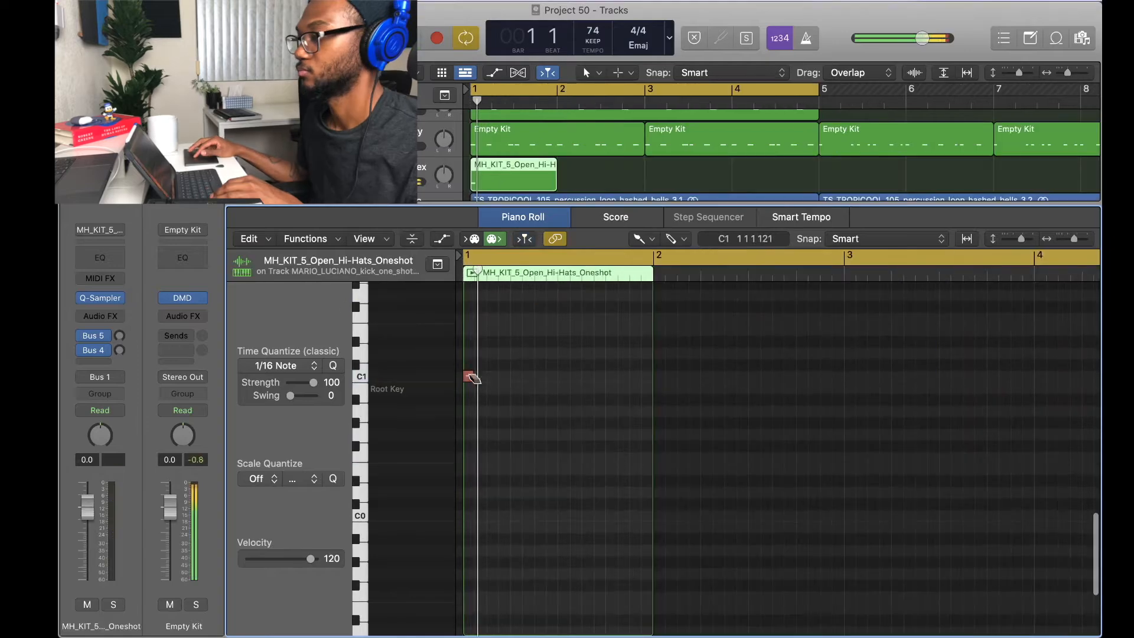
# Step: Draw a one-bar kick pattern on C1 with the Brush Tool, with hits at 1 1 1, 1 1 3, 1 3 2 and 1 3 3
pyautogui.scroll(5, 536, 398)
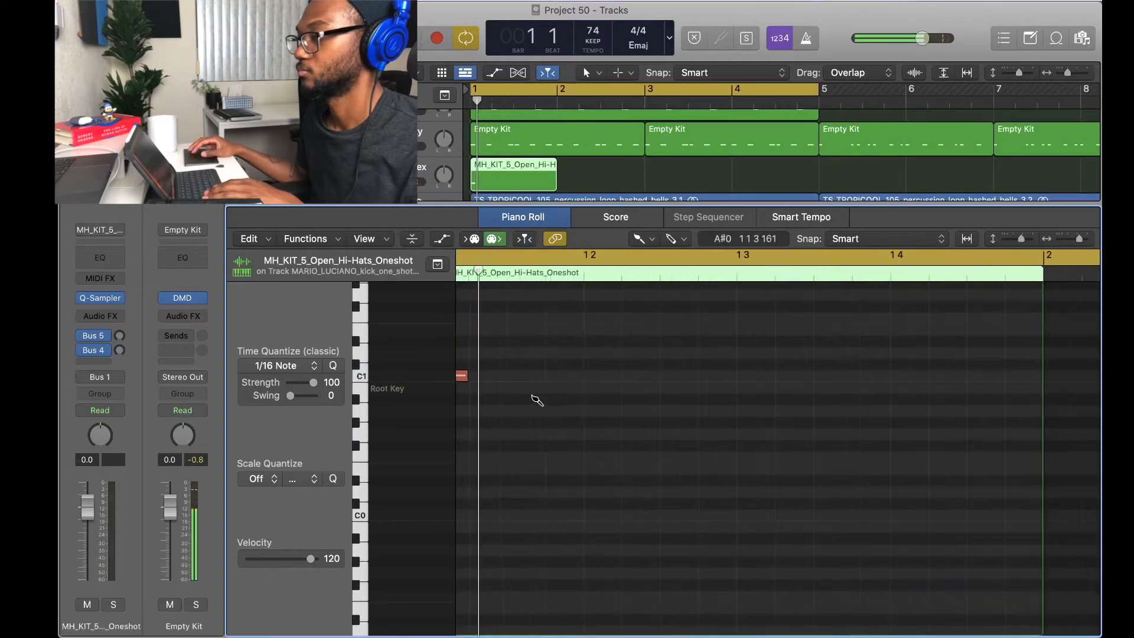
pyautogui.press('space')
pyautogui.scroll(1, 583, 414)
pyautogui.scroll(-2, 580, 418)
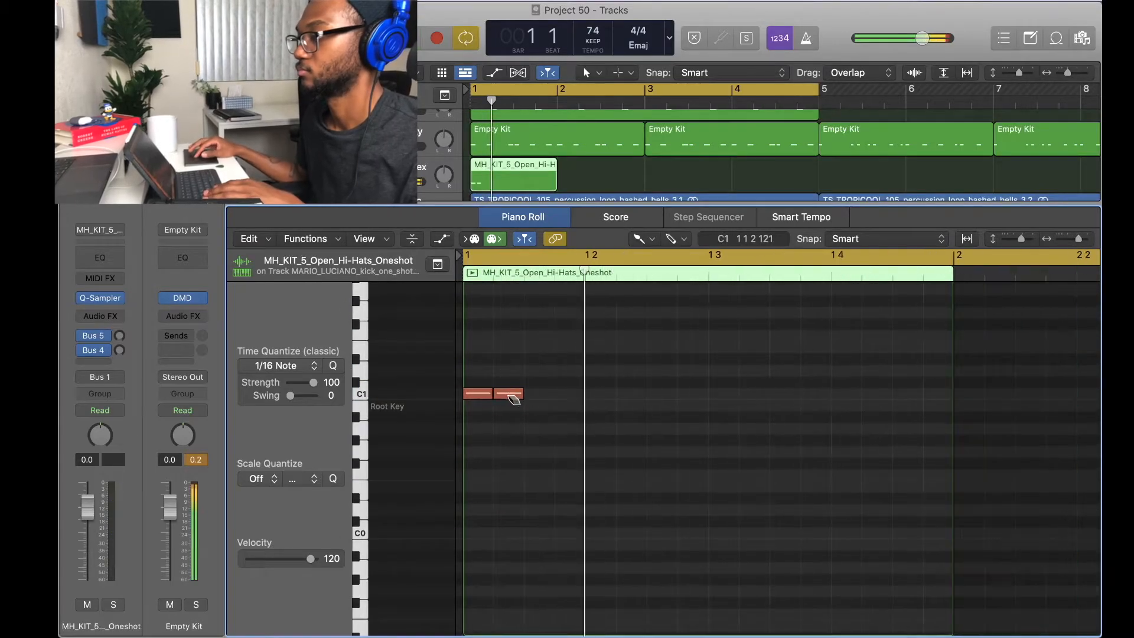
pyautogui.click(510, 394)
pyautogui.scroll(-3, 545, 399)
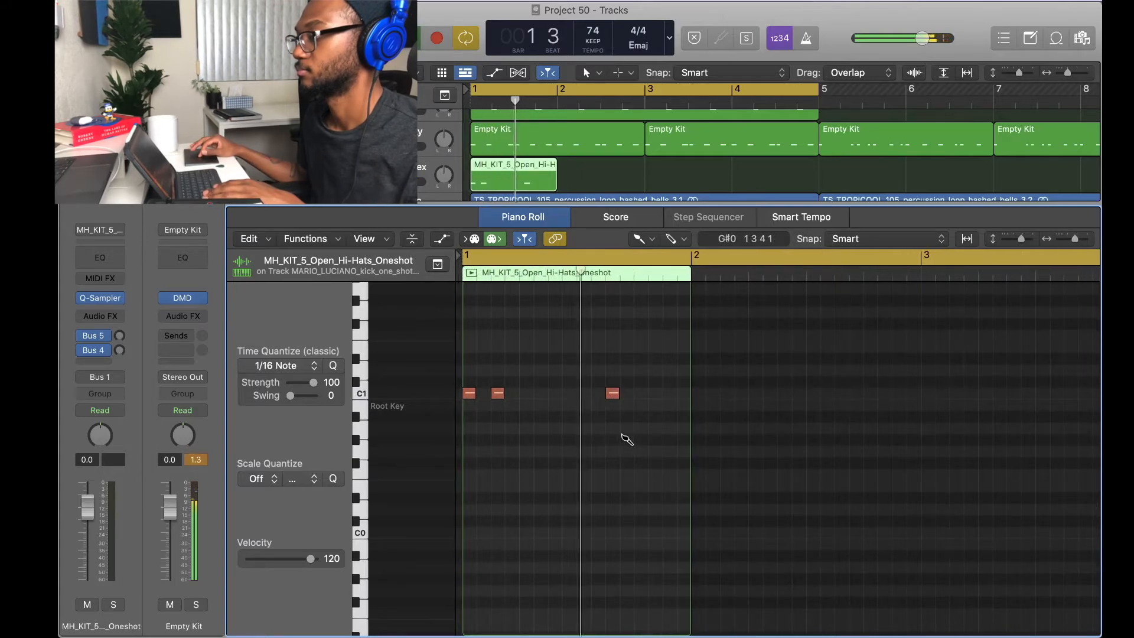
pyautogui.click(598, 392)
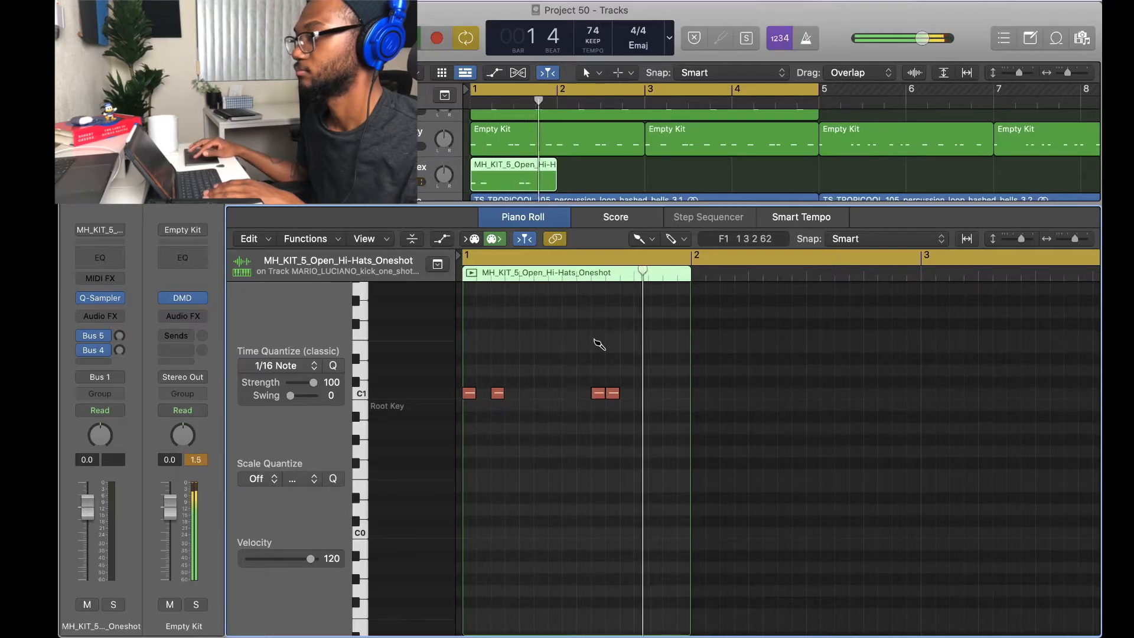
pyautogui.press('p')
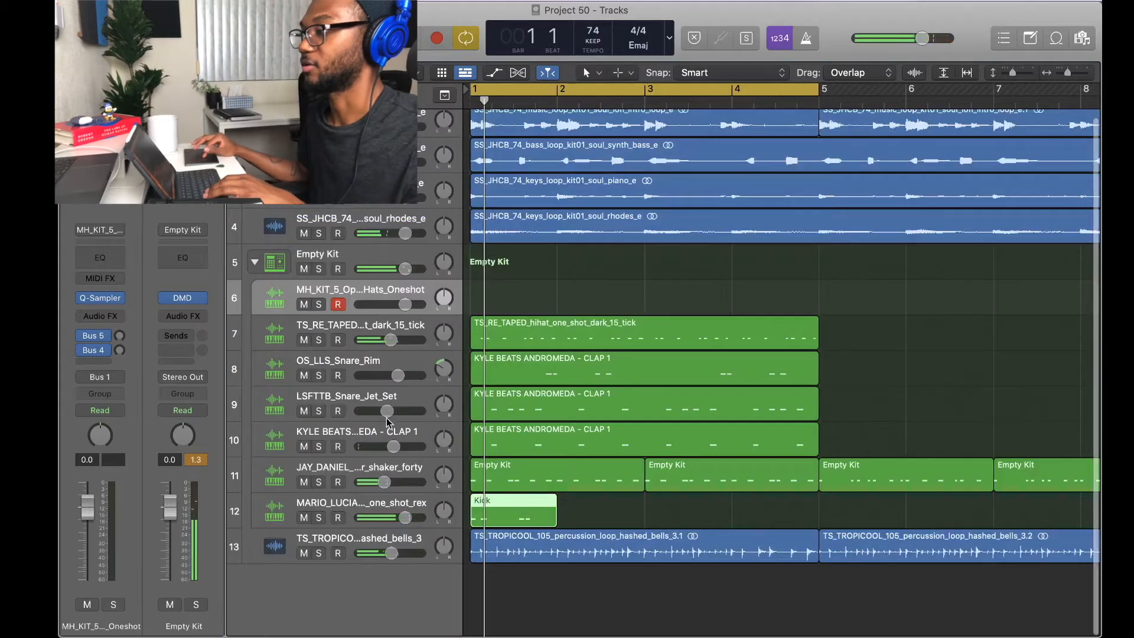
# Step: Rename the kick, shaker, clap, LSFTTB_Snare_Jet_Set and OS_LLS_Snare_Rim tracks as Kick, Shaker, Clap, Snare 2 and Snare 1
pyautogui.click(341, 499)
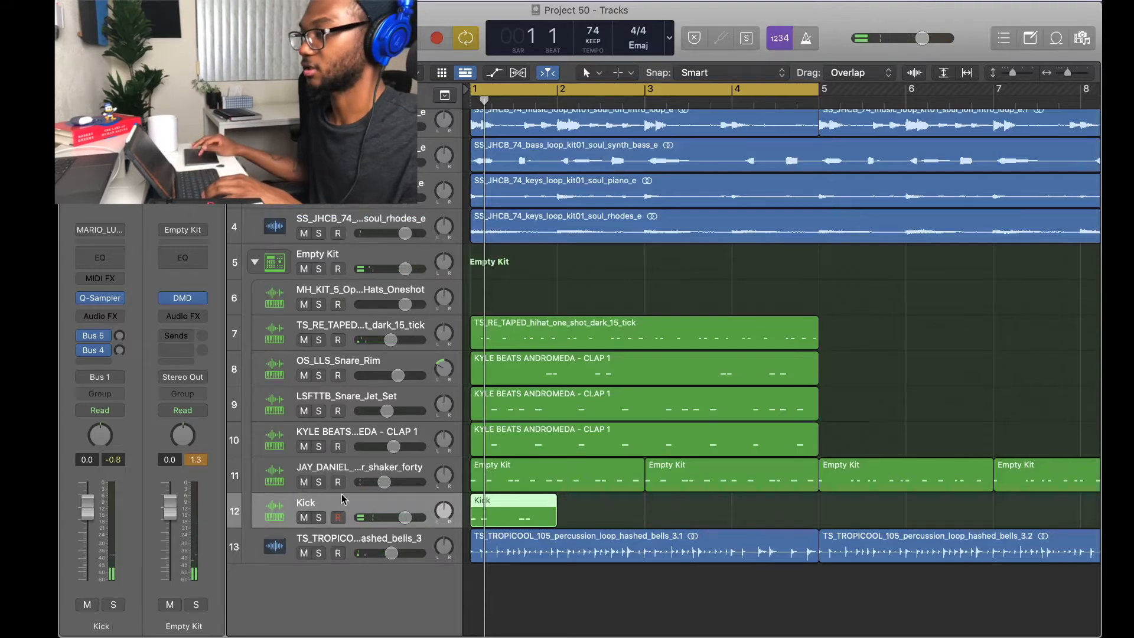
pyautogui.write('Sha')
pyautogui.write('C')
pyautogui.write('Snare 2')
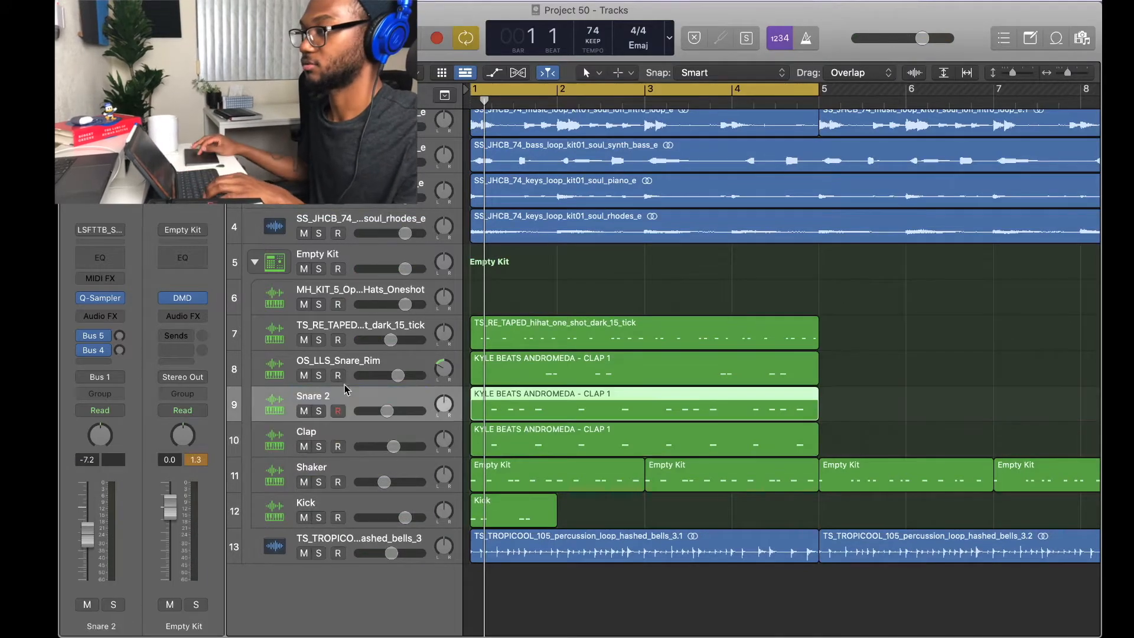
pyautogui.doubleClick(338, 360)
pyautogui.write('Snare 1')
pyautogui.press('Return')
# Step: Rename the closed hi-hat track Hats, the open hi-hat track Open Hats and the Empty Kit track Drums
pyautogui.doubleClick(354, 322)
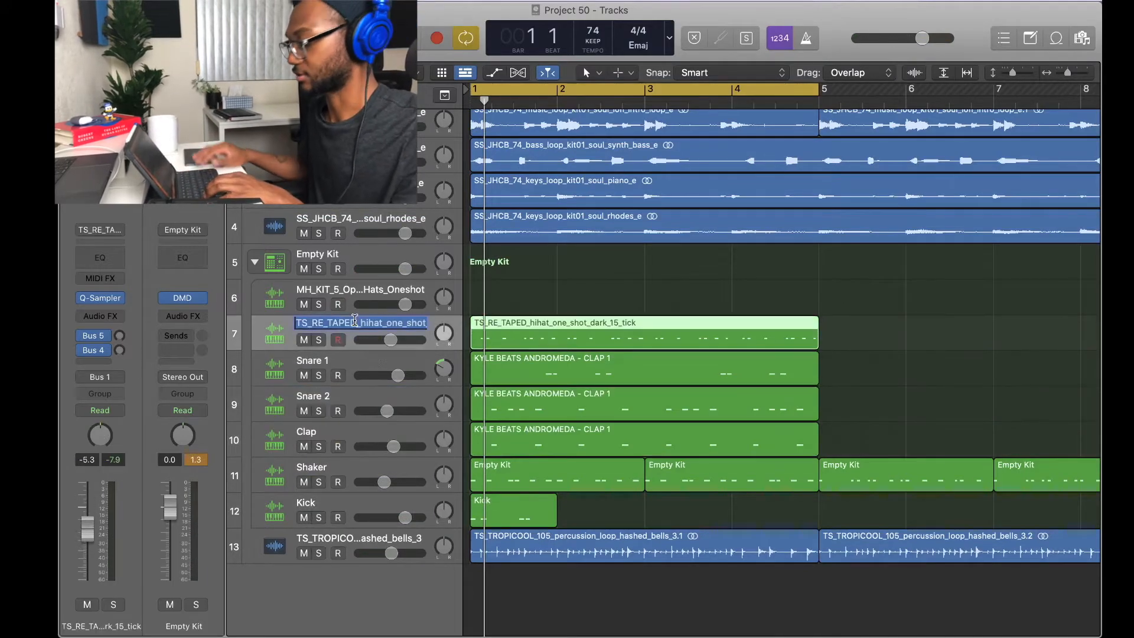
pyautogui.write('Hats')
pyautogui.press('Return')
pyautogui.doubleClick(365, 289)
pyautogui.write('OPne')
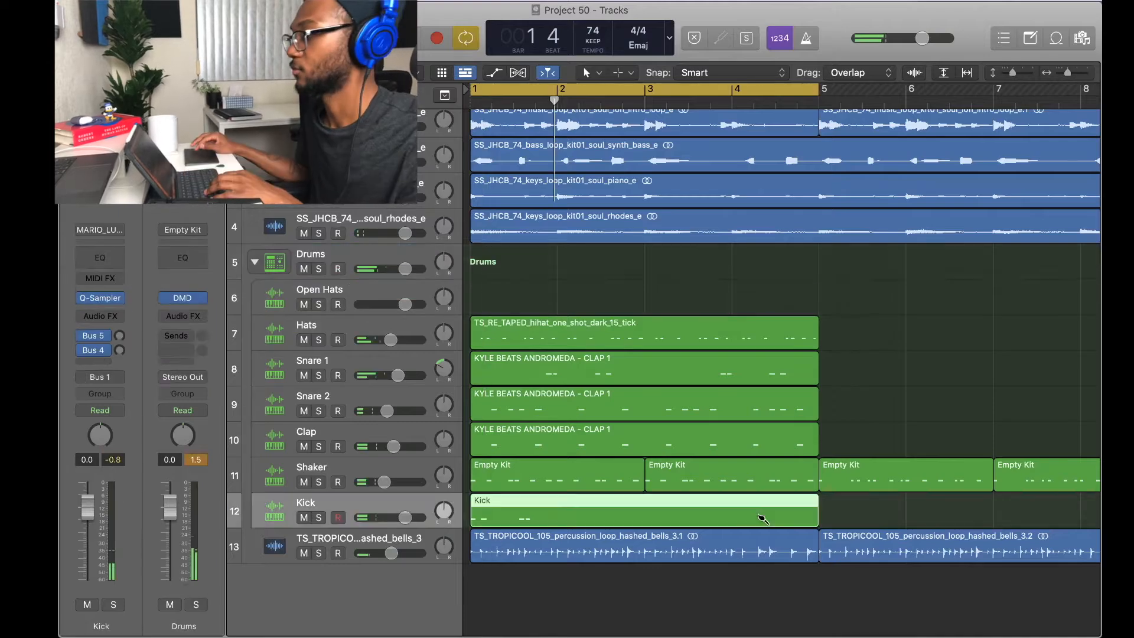
# Step: In the four-bar Kick region, cycle bar 2 and draw notes at 2 1 1, 2 1 3, 2 2 3, 2 3 2 and 2 3 3
pyautogui.press('p')
pyautogui.press('space')
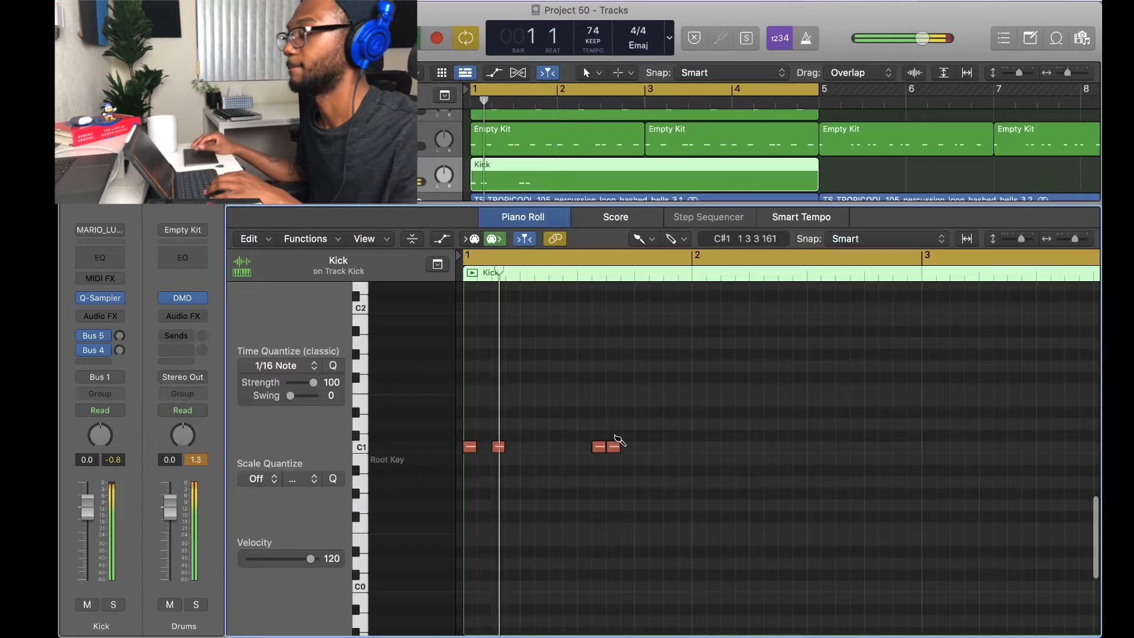
pyautogui.scroll(-3, 616, 437)
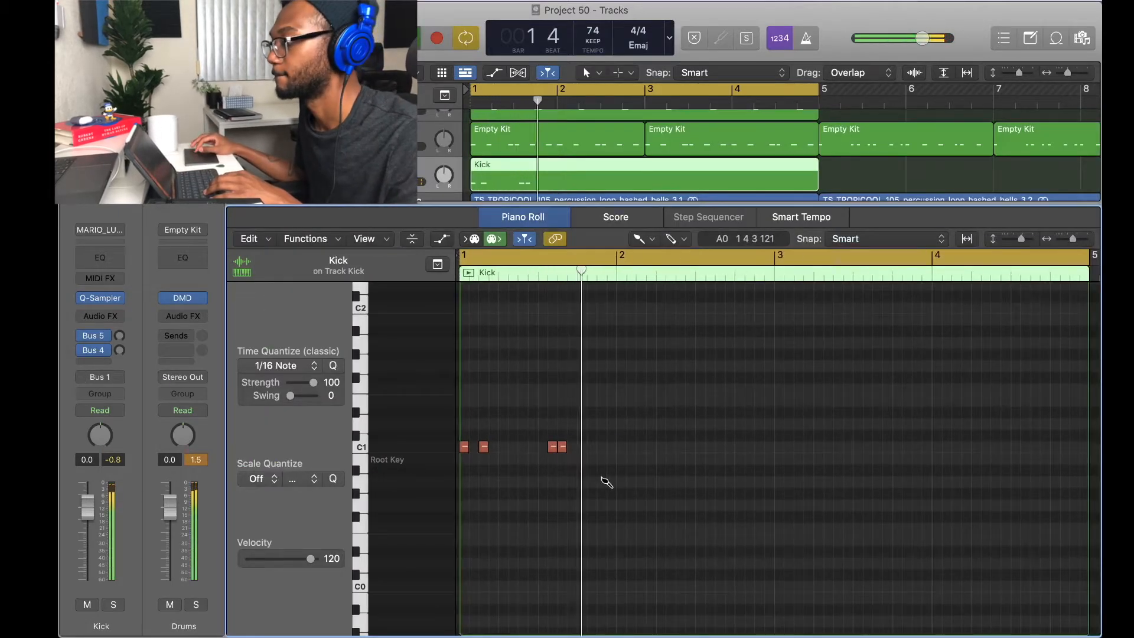
pyautogui.press('super+Right')
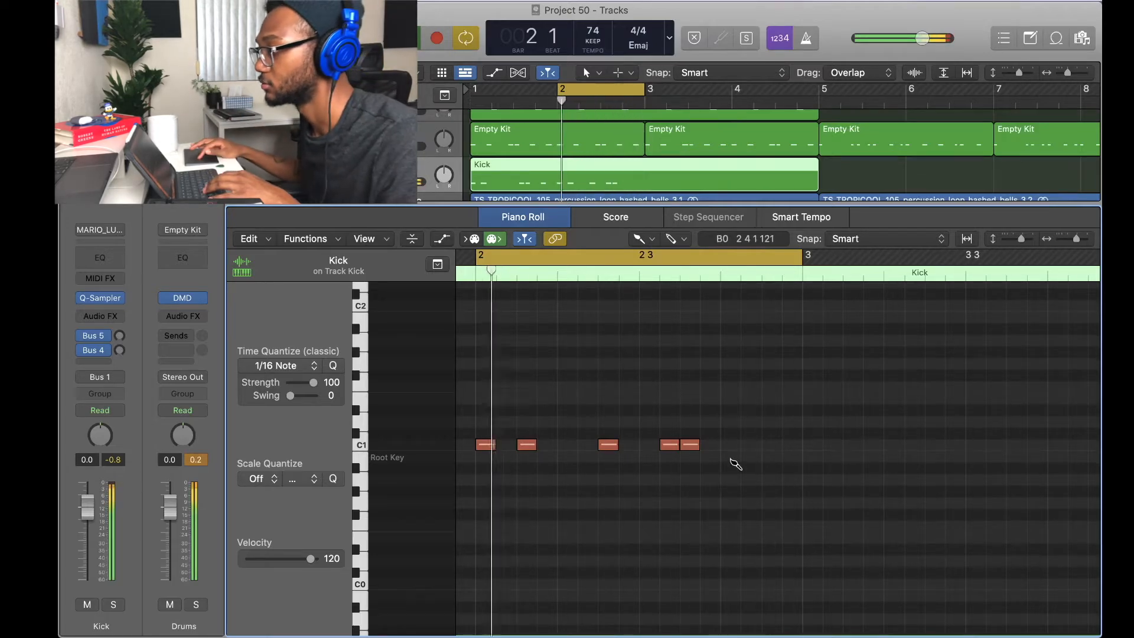
# Step: Add kick notes at 3 1 1, 3 1 3, 3 4 3, 4 1 1, 4 1 3 and 4 3 3, cycling bar 4
pyautogui.moveTo(666, 93); pyautogui.dragTo(758, 94)
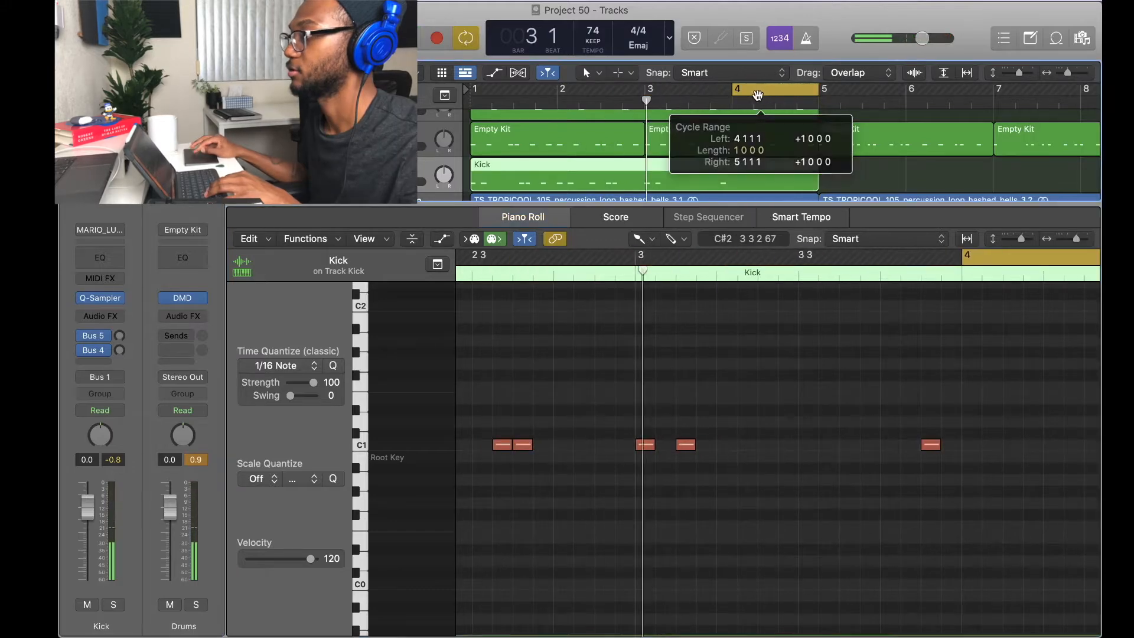
pyautogui.press('space')
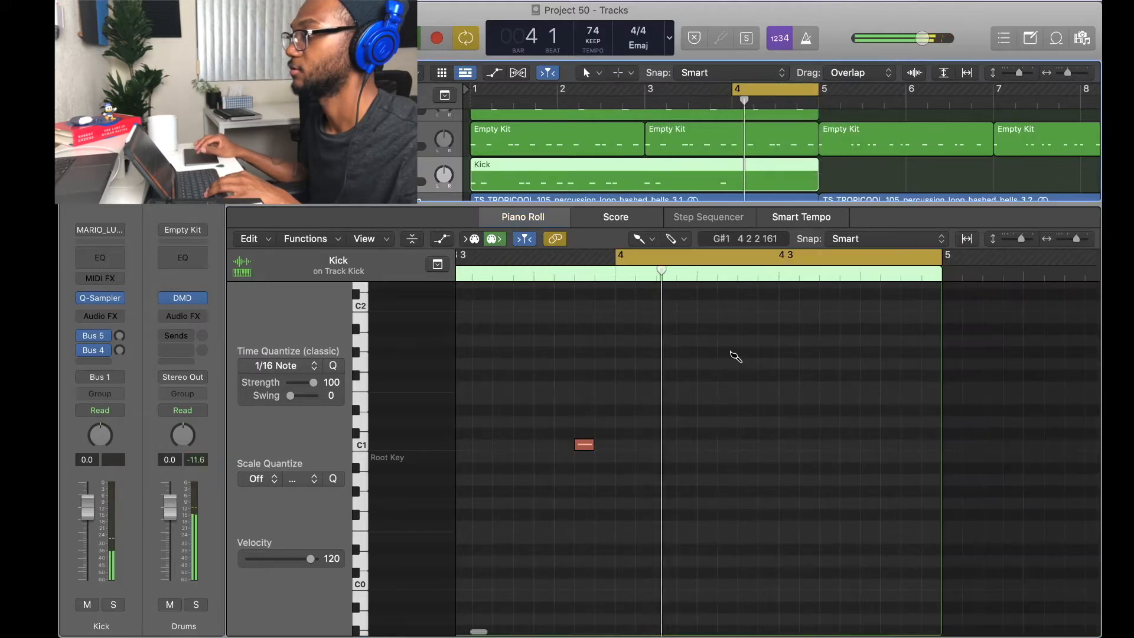
pyautogui.click(625, 444)
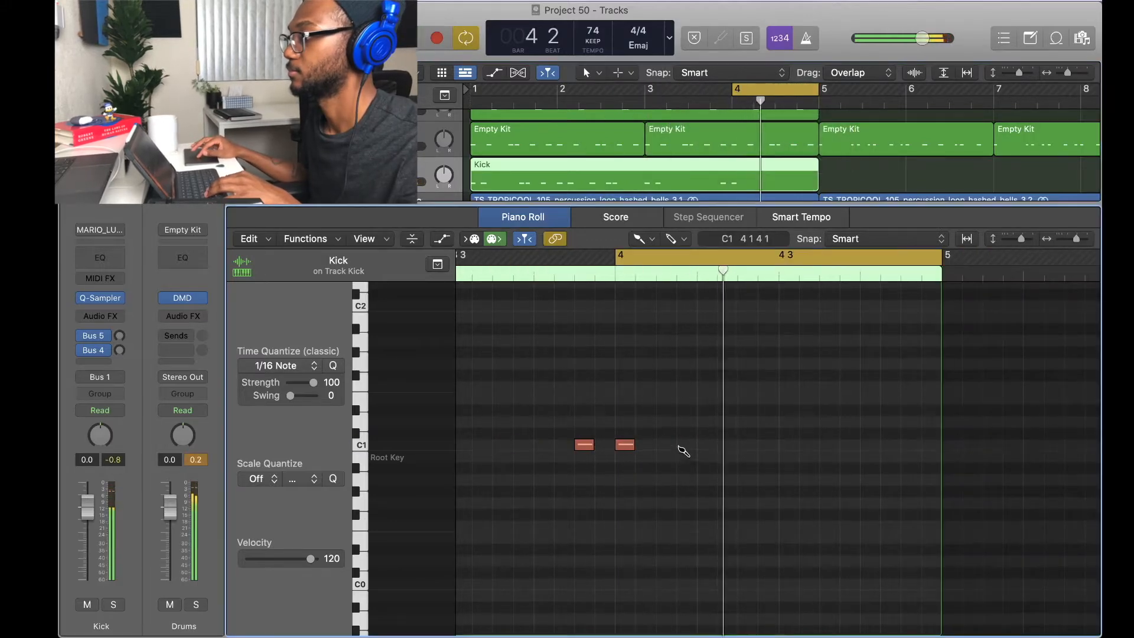
pyautogui.click(666, 445)
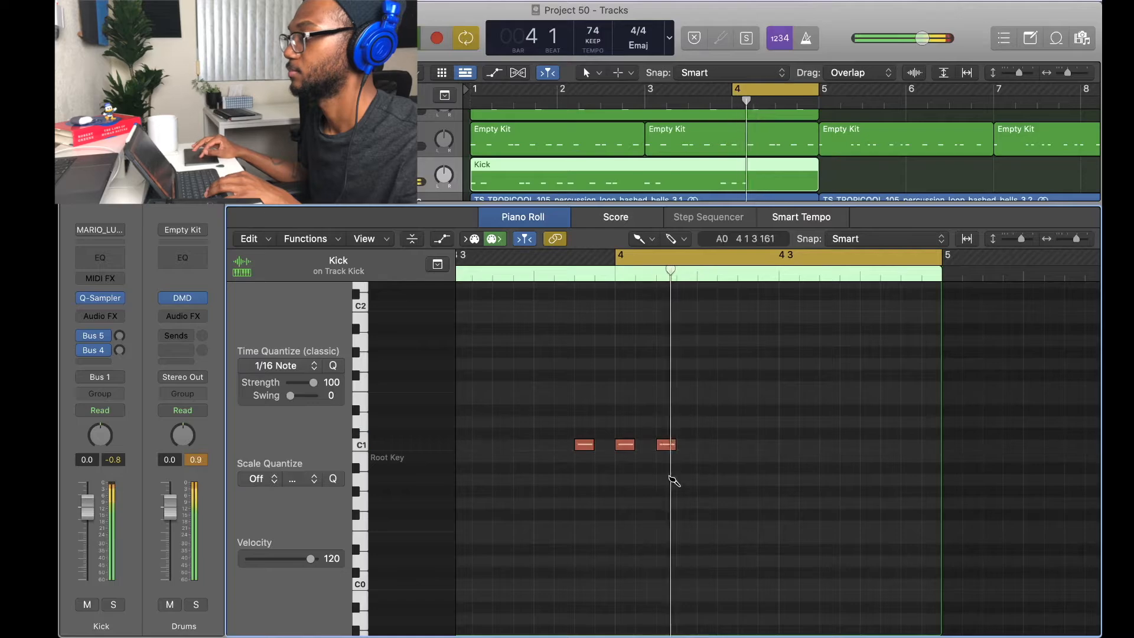
pyautogui.click(829, 444)
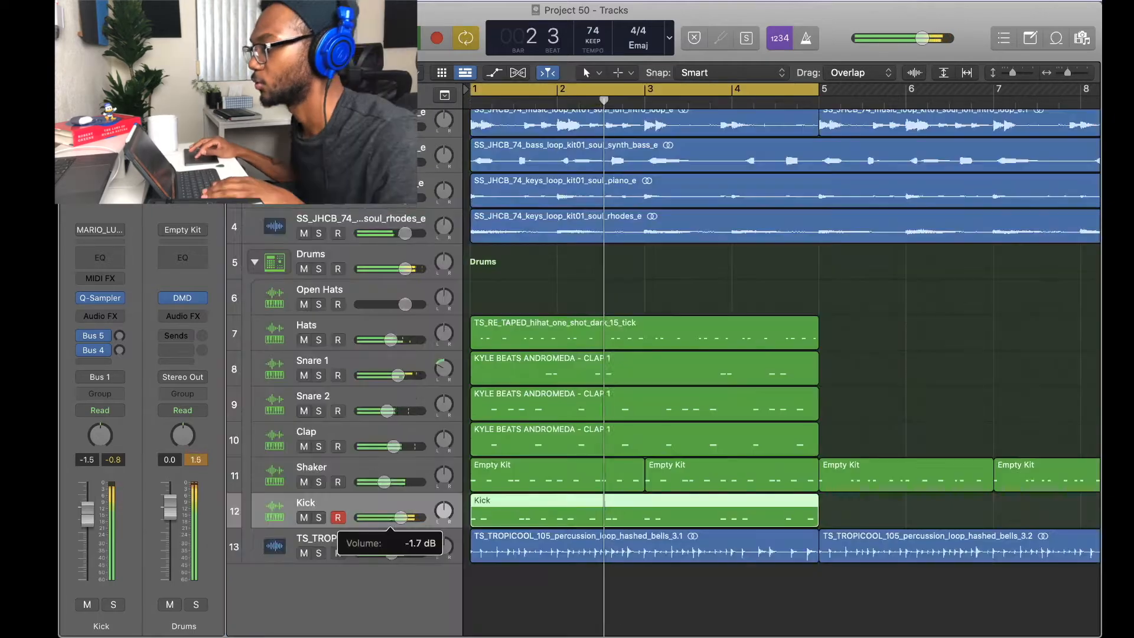
# Step: Lower the Kick track's volume slightly while the four-bar beat plays
pyautogui.moveTo(401, 517); pyautogui.dragTo(400, 518)
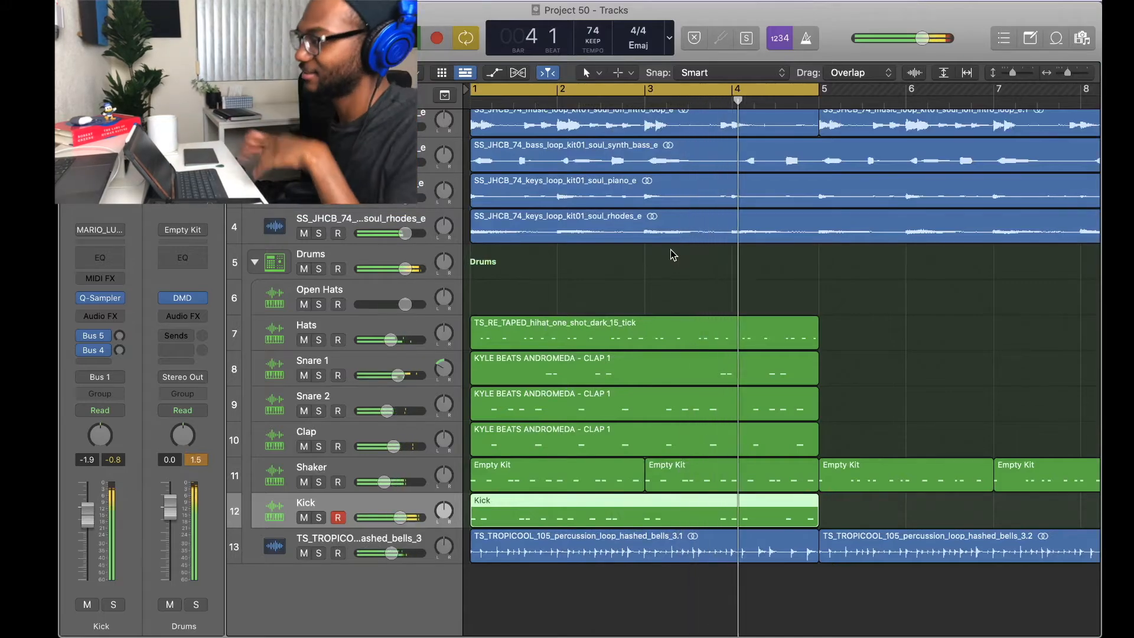
pyautogui.moveTo(401, 517); pyautogui.dragTo(397, 517)
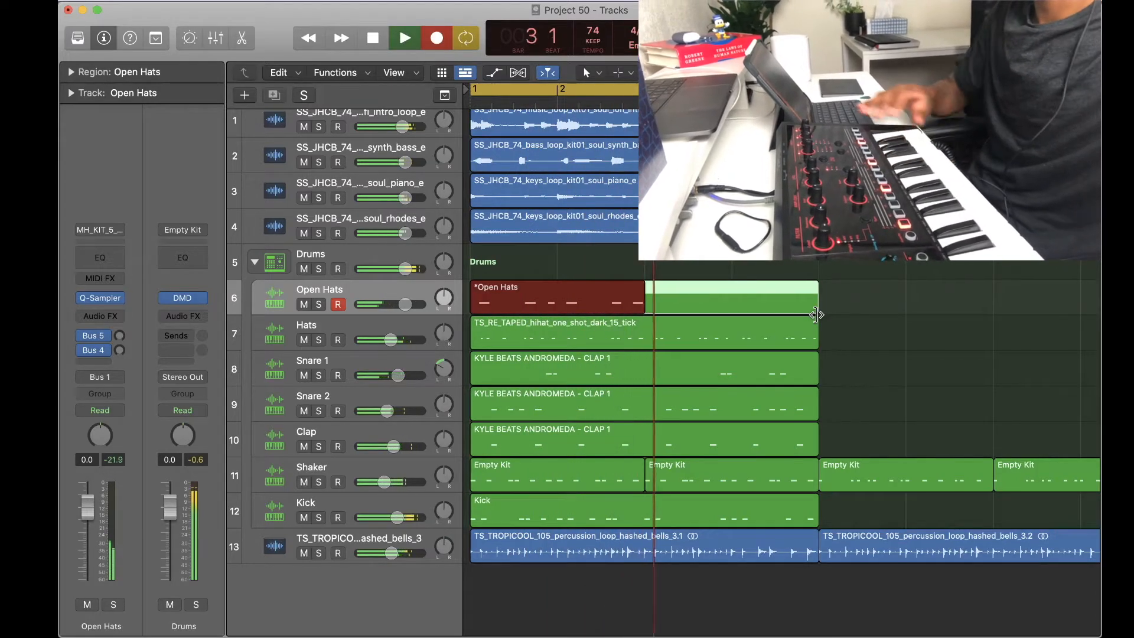
# Step: Record an open hi-hat pattern over bars 1 and 2 on the Open Hats track and set the velocity of all its notes to 77
pyautogui.press('space')
pyautogui.doubleClick(765, 297)
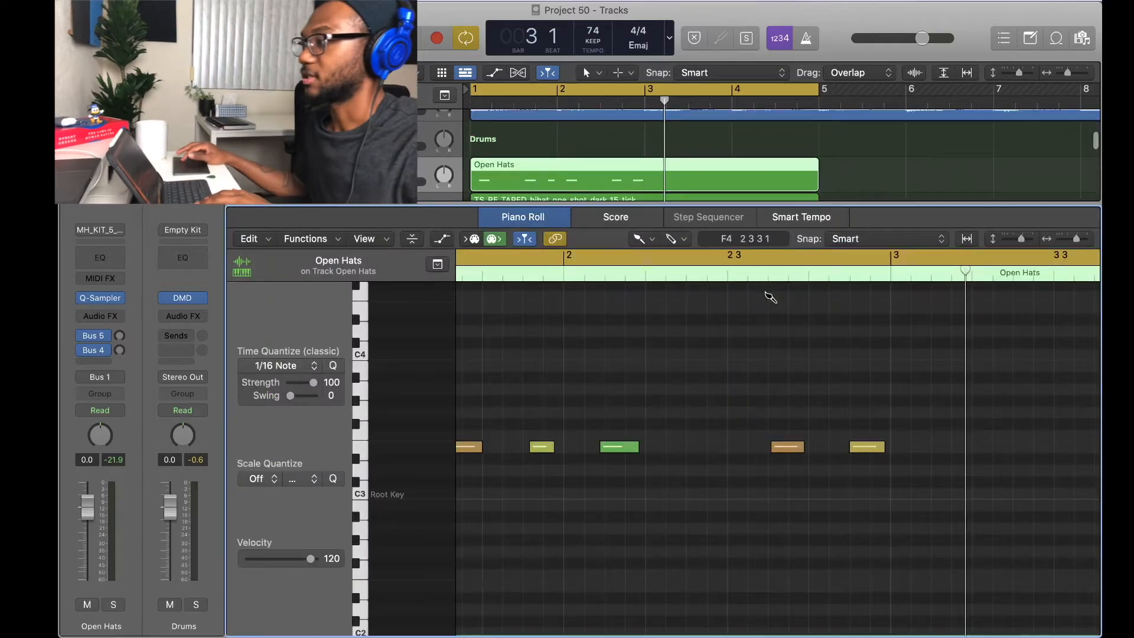
pyautogui.click(638, 241)
pyautogui.click(664, 257)
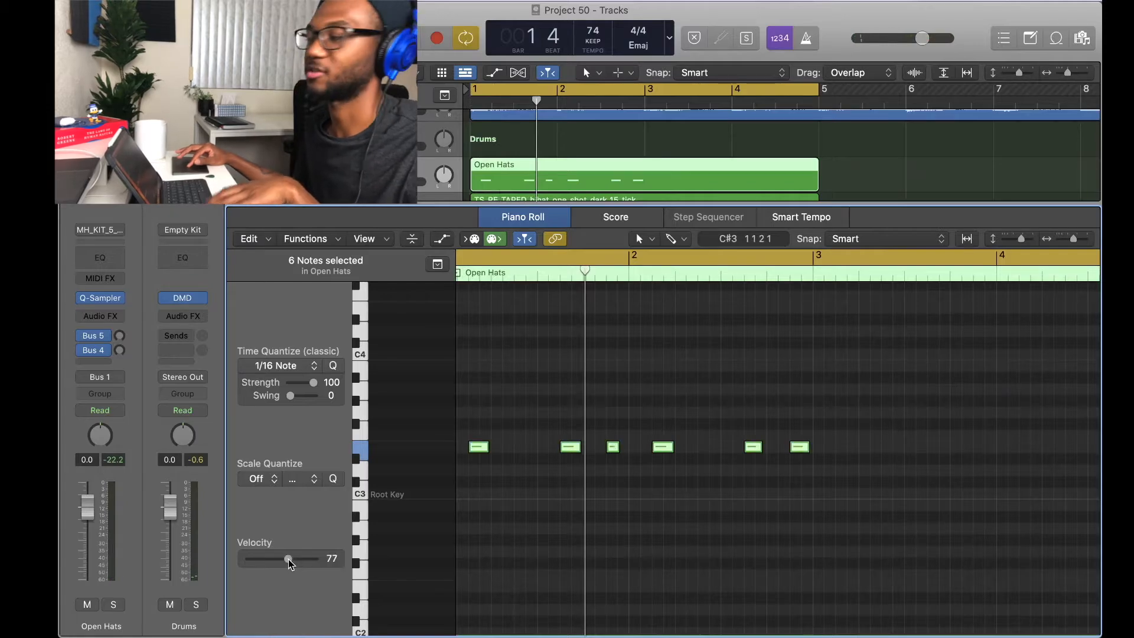
pyautogui.press('space')
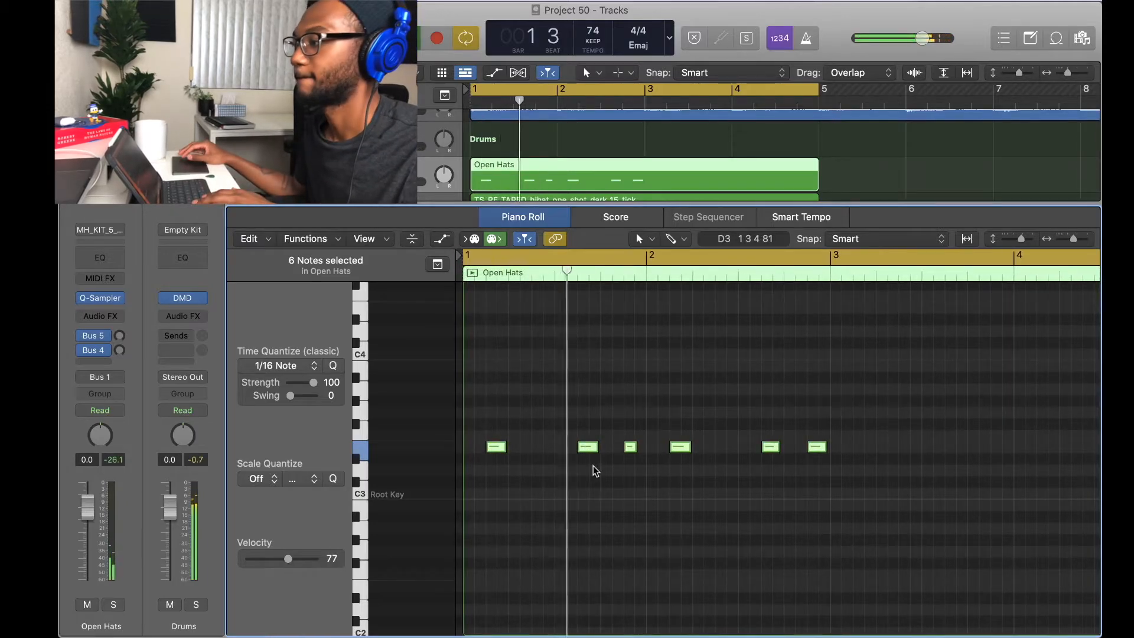
pyautogui.click(612, 467)
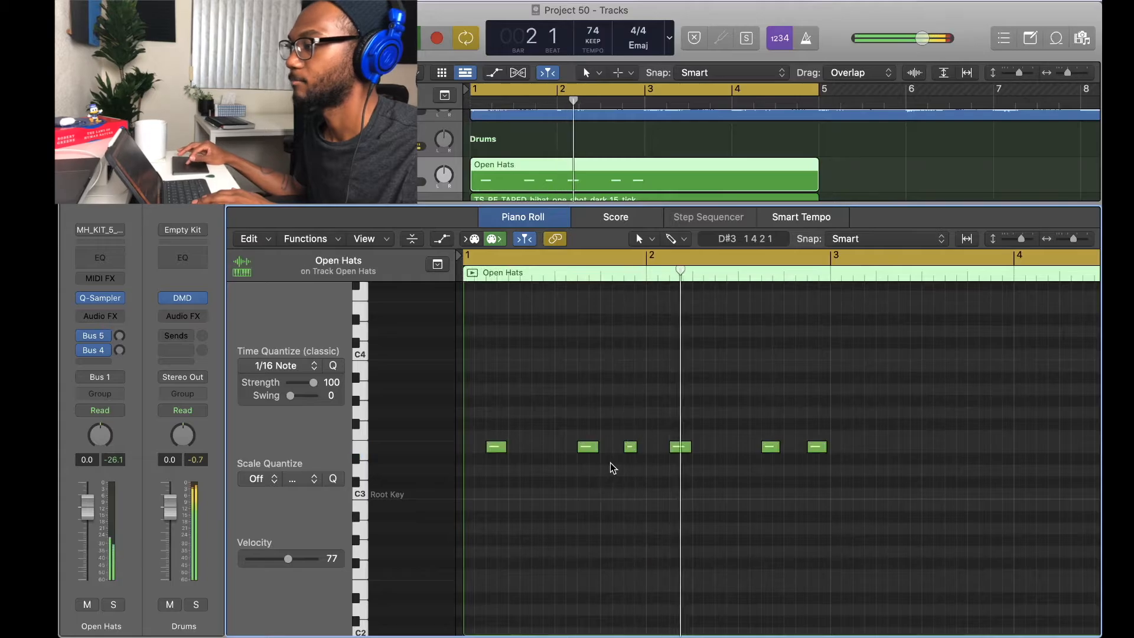
# Step: Add a crash hit at 1 1 1 in a one-bar region on the SFH_kit5 crash track
pyautogui.press('e')
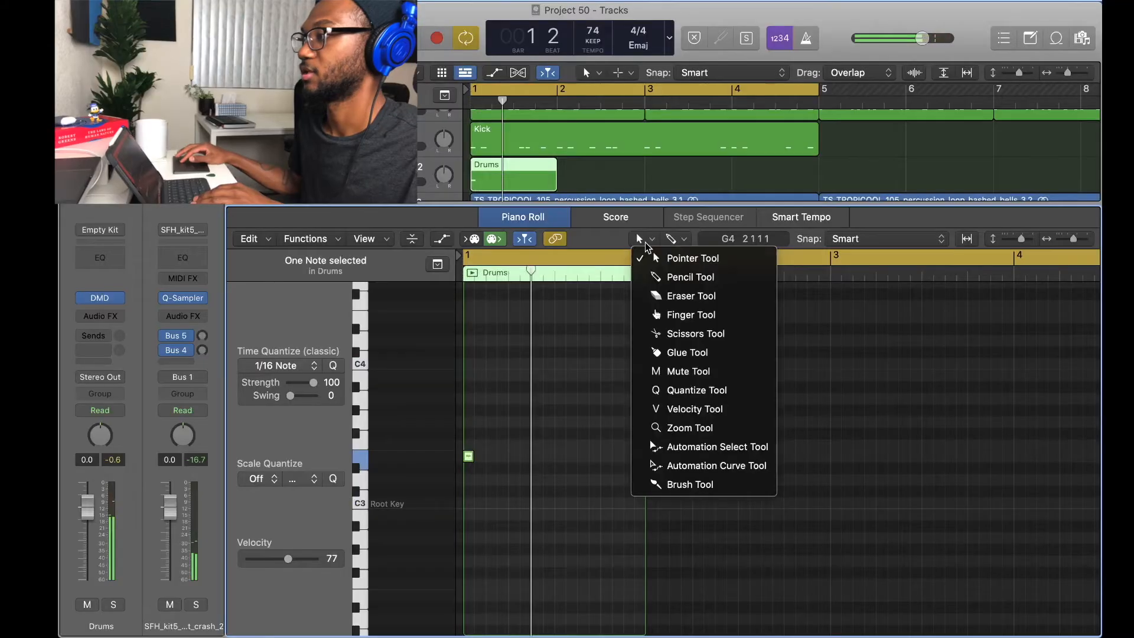
pyautogui.click(637, 235)
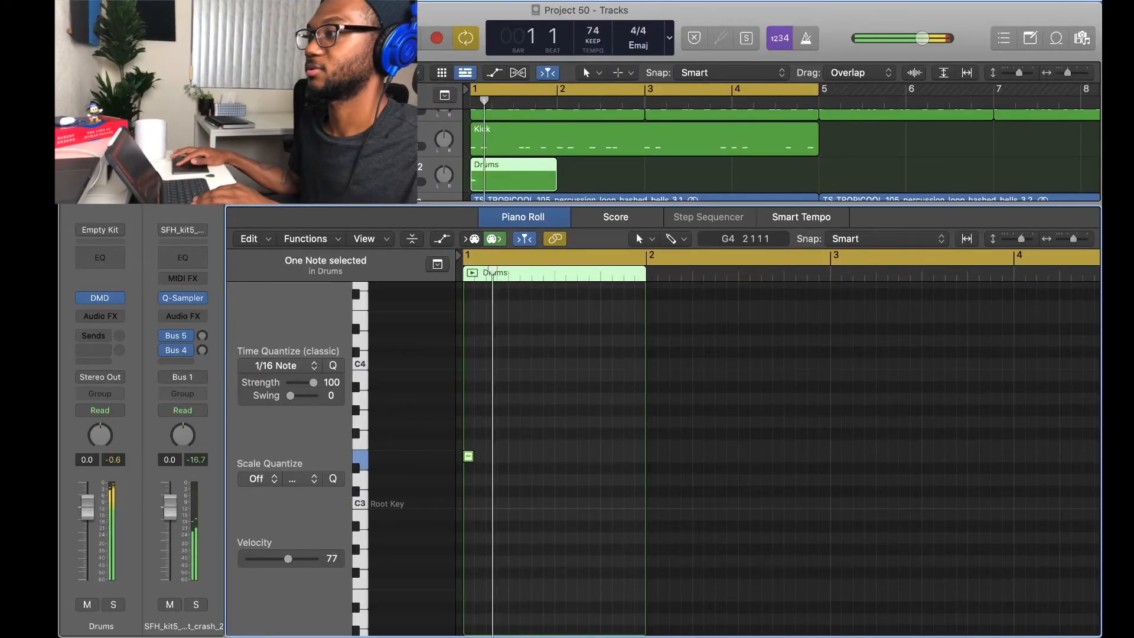
# Step: Rename the one-bar region on the Crash track as Crash and extend it to four bars
pyautogui.press('p')
pyautogui.click(362, 498)
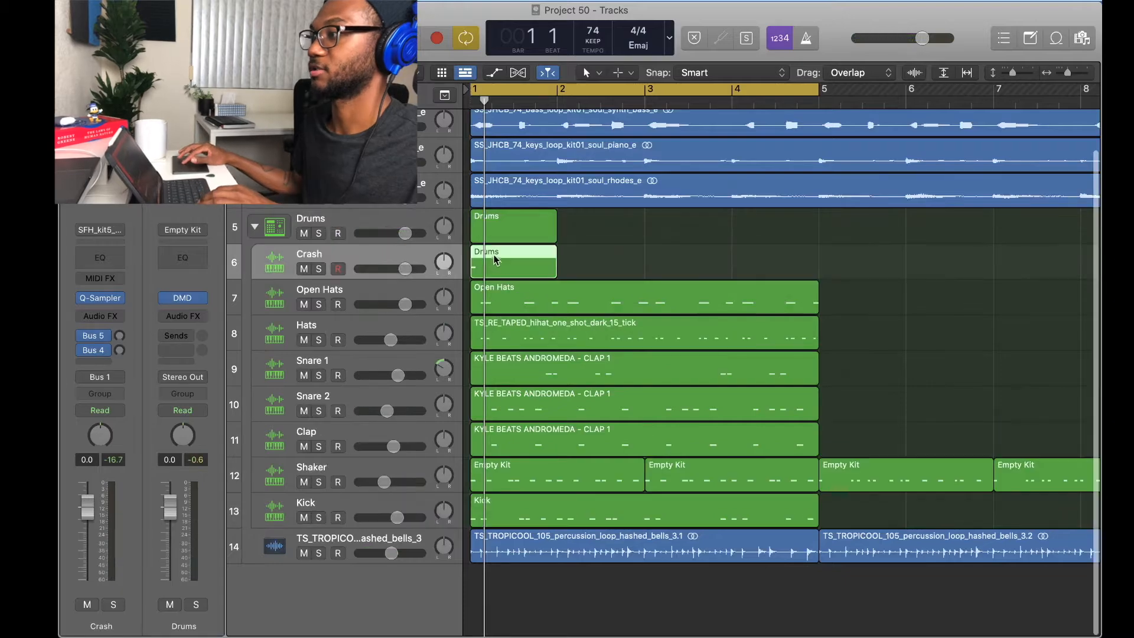
pyautogui.rightClick(495, 258)
pyautogui.click(520, 260)
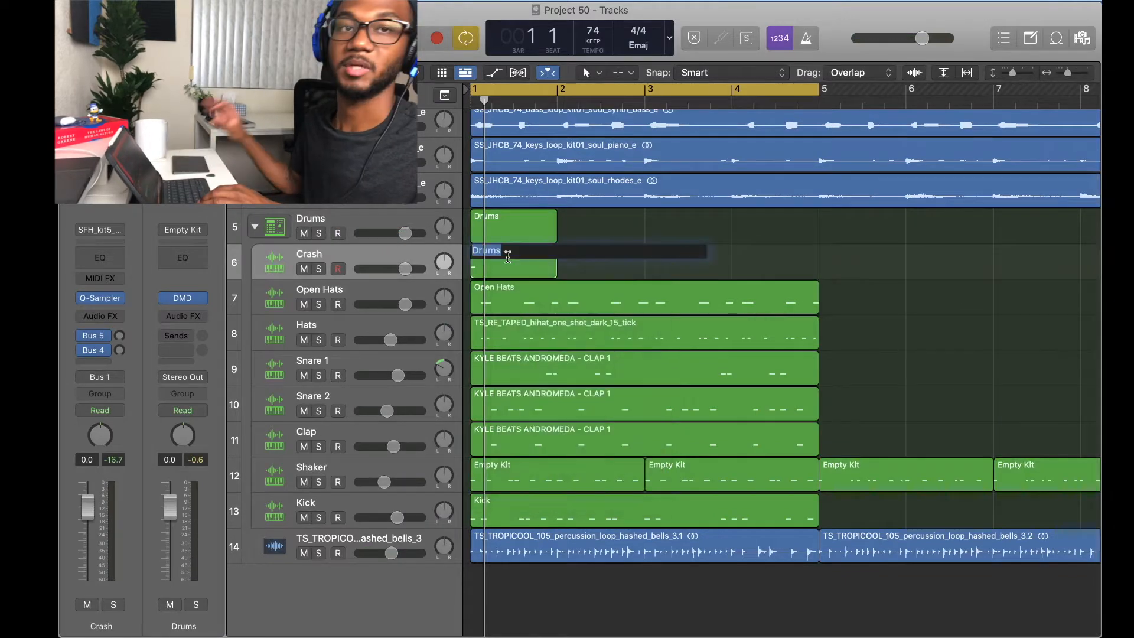
pyautogui.write('Cra')
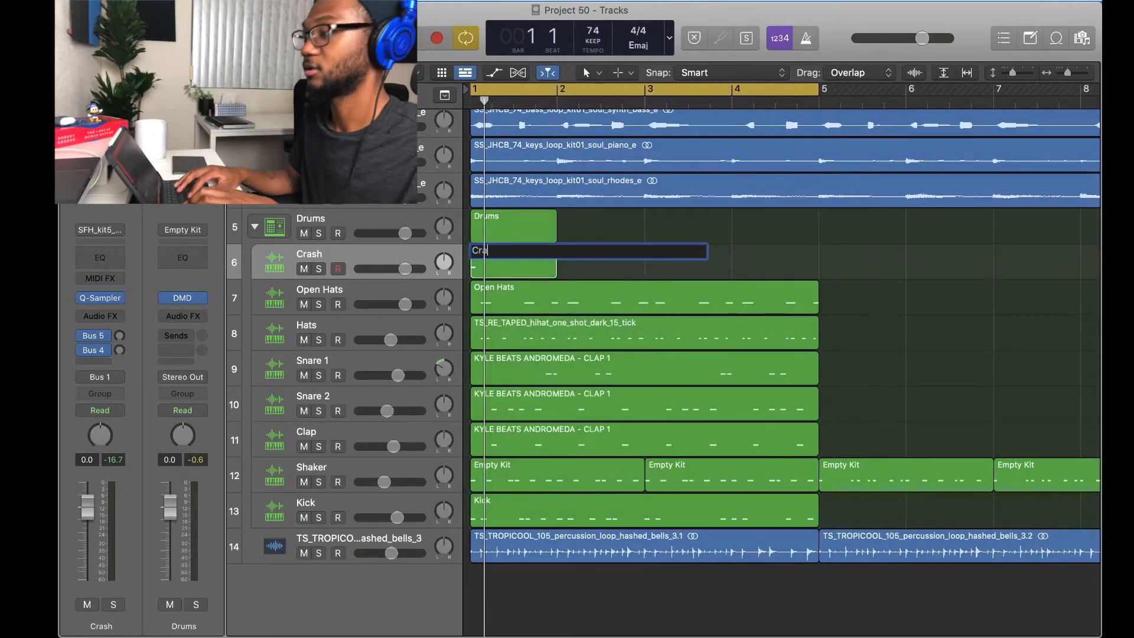
pyautogui.write('sh')
pyautogui.press('Return')
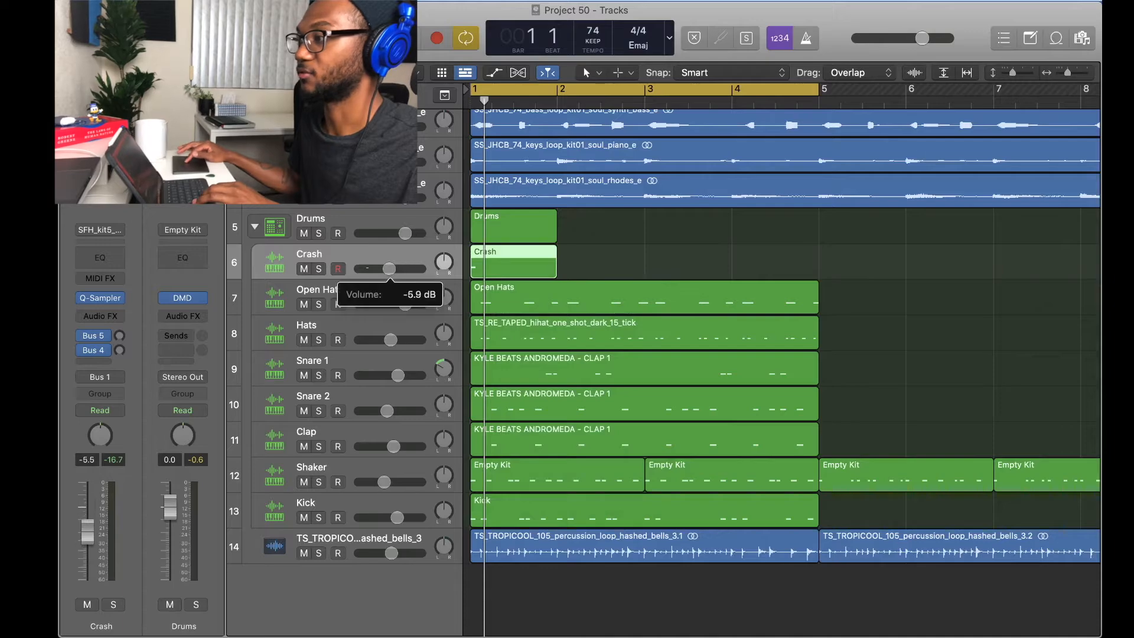
pyautogui.moveTo(575, 267); pyautogui.dragTo(818, 267)
# Step: Add crash hits at 1 1 3, 1 3 3, 2 1 1 and 2 1 3, continuing the kick rhythm through bar 4
pyautogui.doubleClick(535, 261)
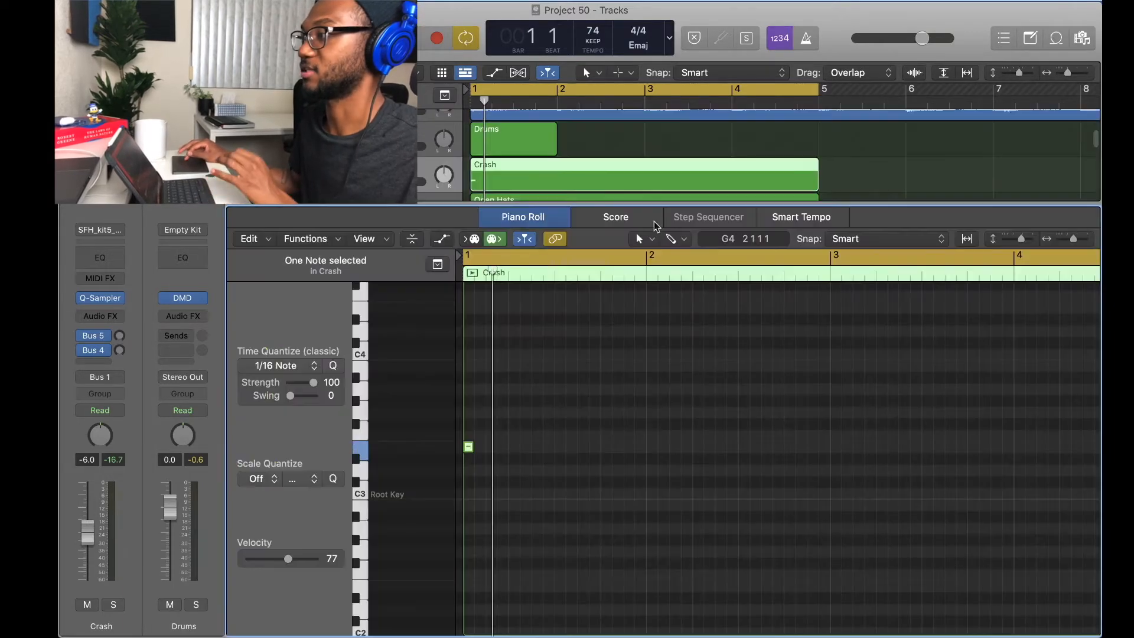
pyautogui.click(649, 240)
pyautogui.click(673, 484)
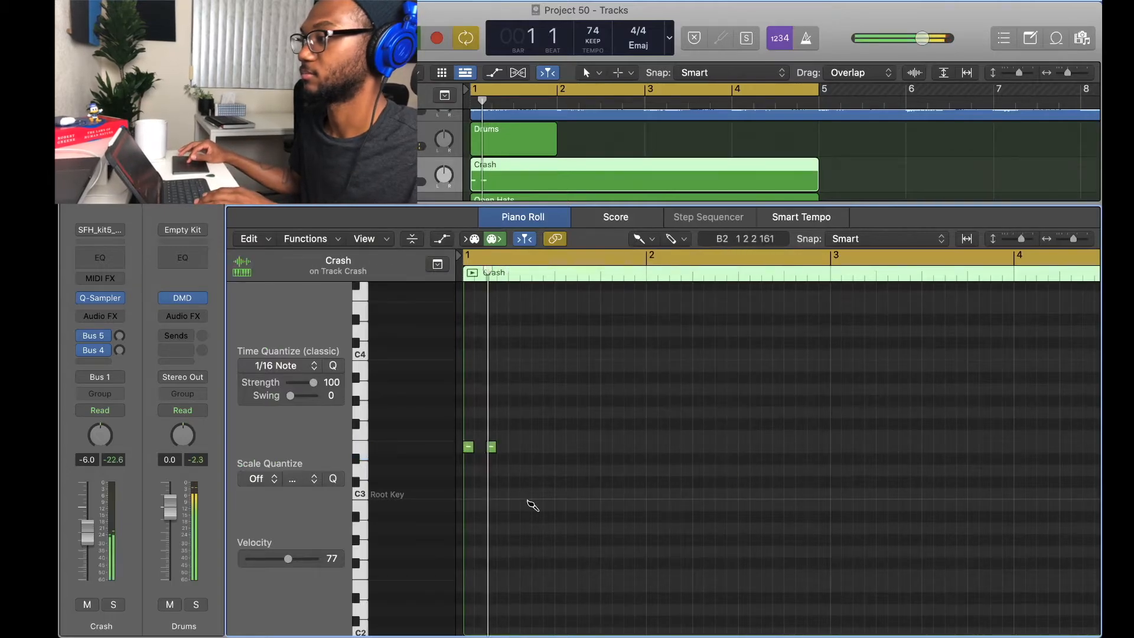
pyautogui.click(582, 447)
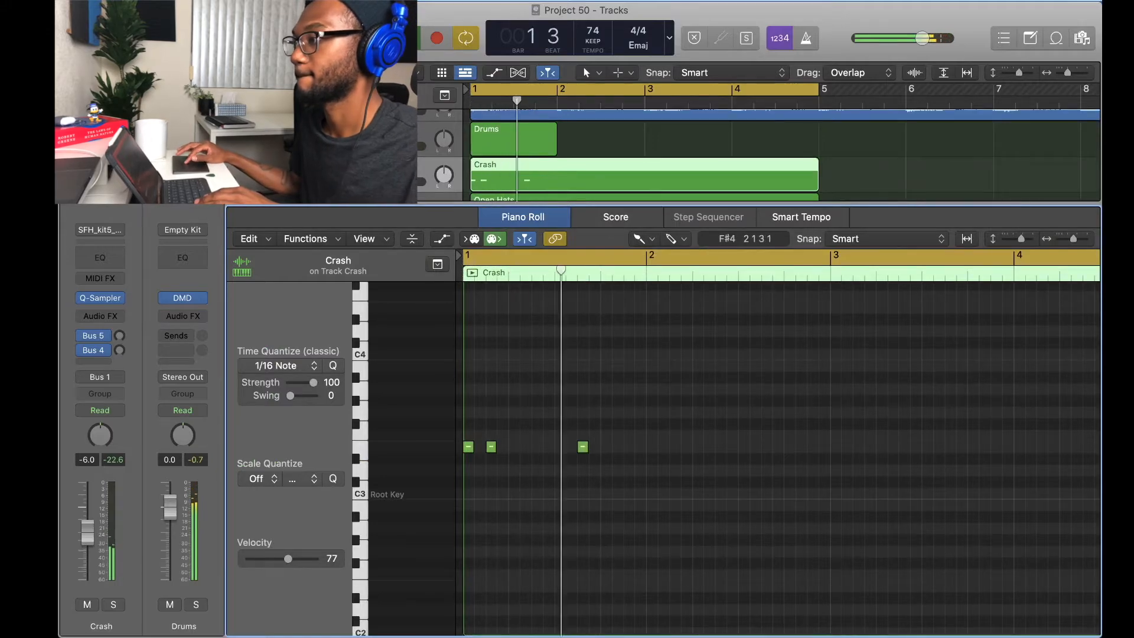
pyautogui.click(651, 446)
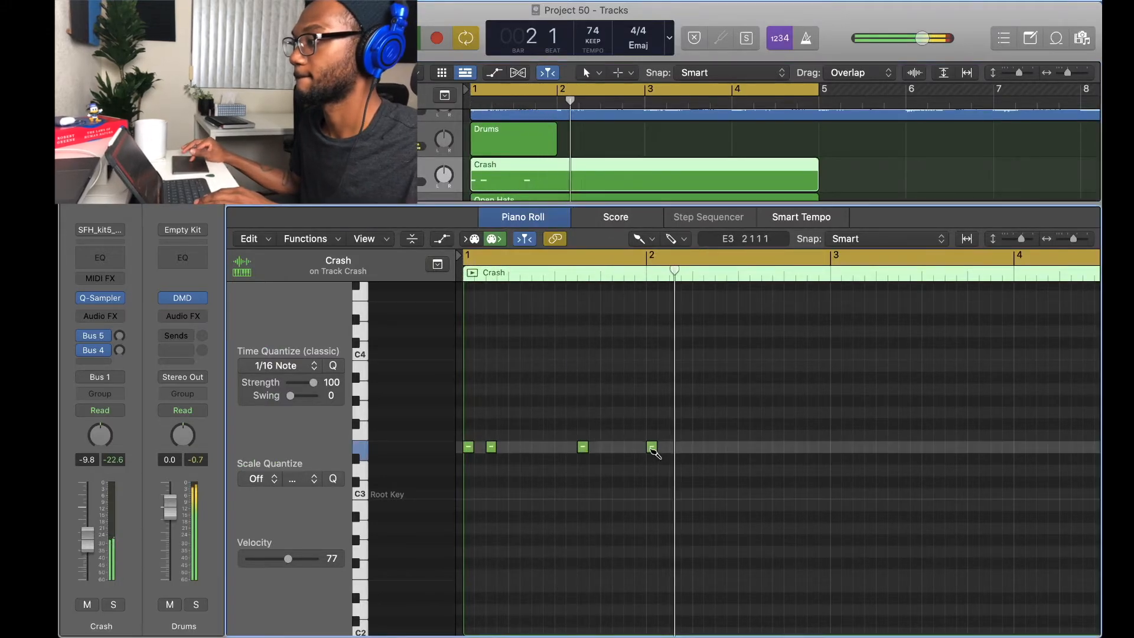
pyautogui.click(674, 447)
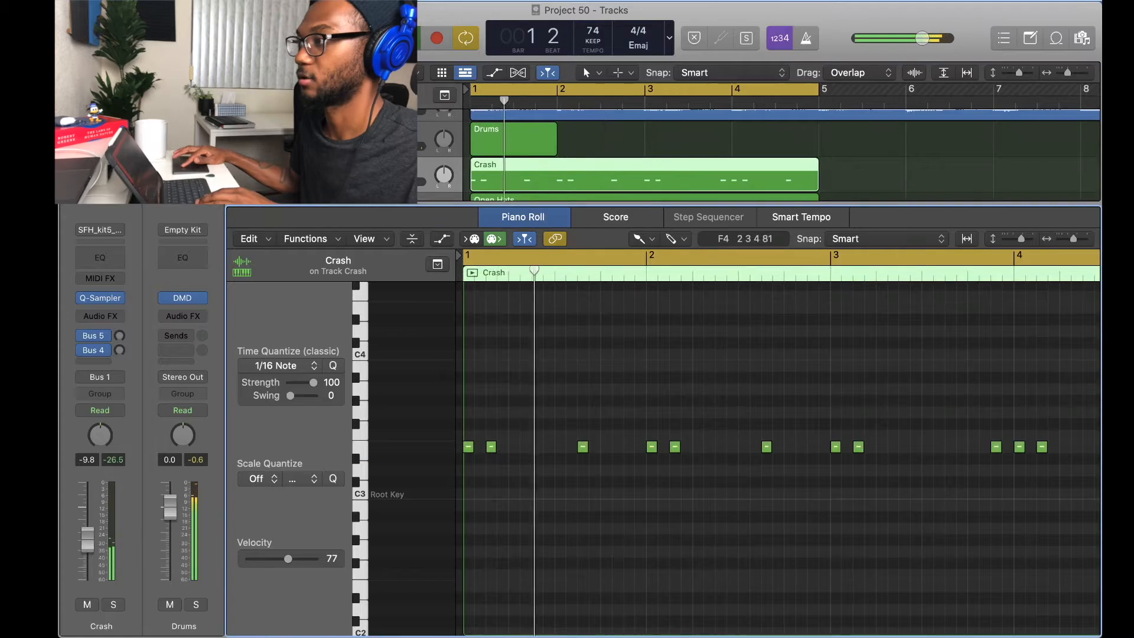
pyautogui.press('e')
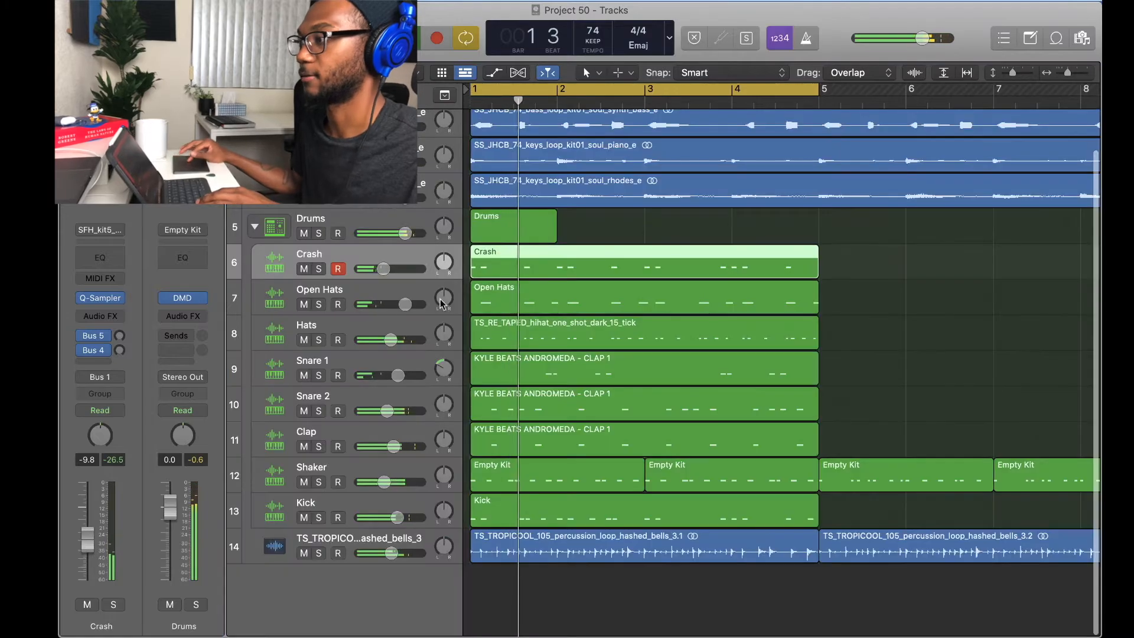
# Step: Lower the Crash track's volume to -13.0 dB and add a Channel EQ low cut at 3160 Hz
pyautogui.moveTo(389, 269); pyautogui.dragTo(379, 269)
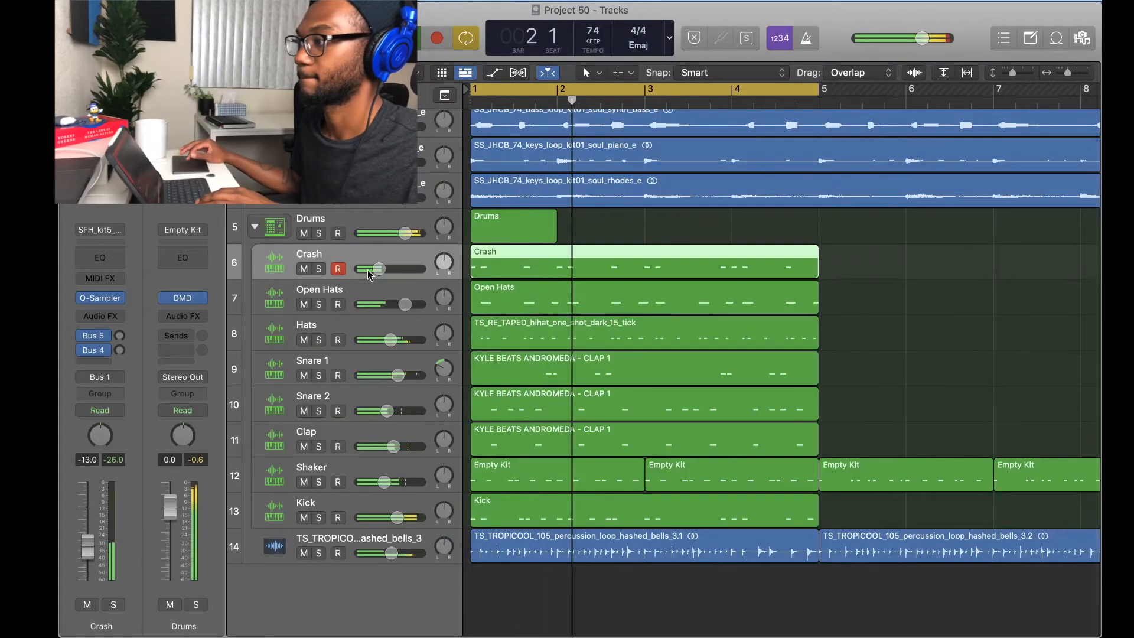
pyautogui.click(112, 252)
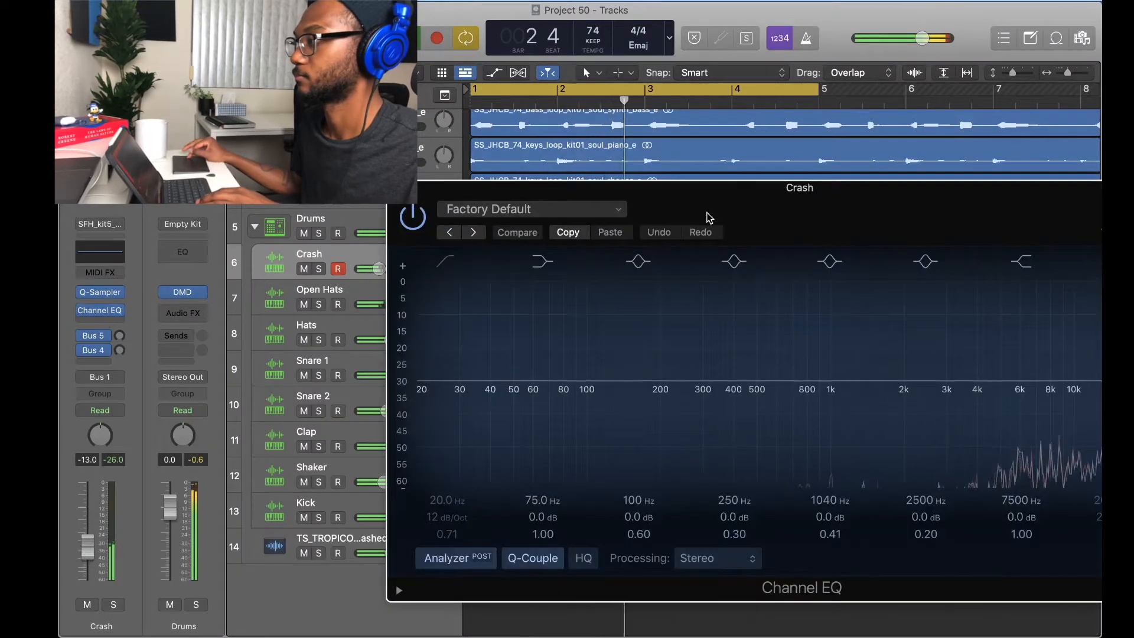
pyautogui.moveTo(708, 213); pyautogui.dragTo(546, 139)
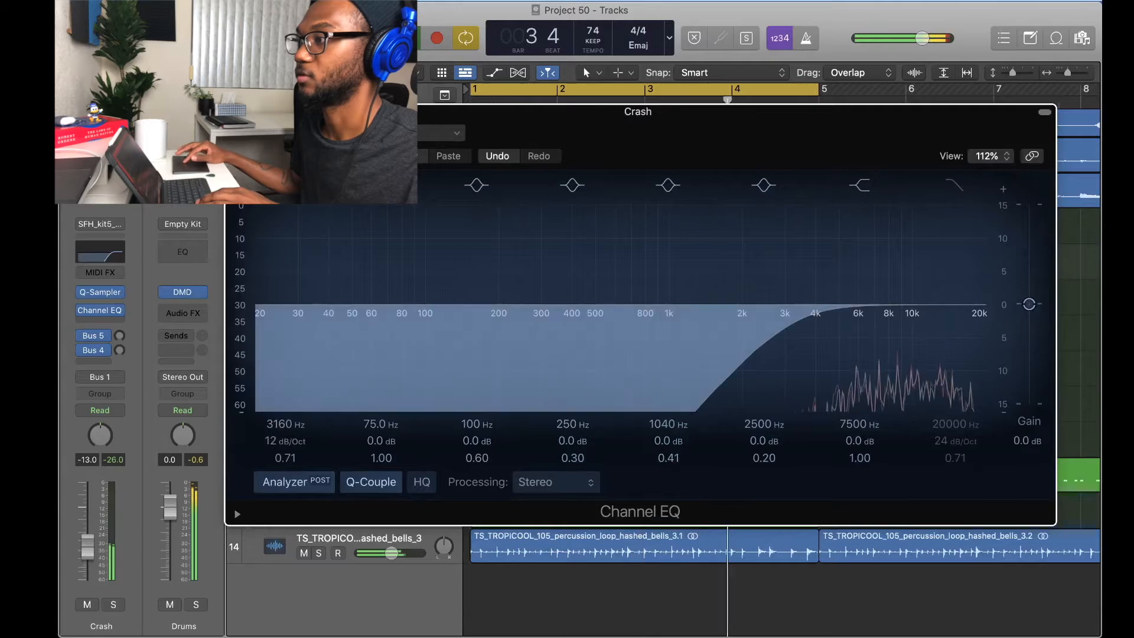
pyautogui.press('super+w')
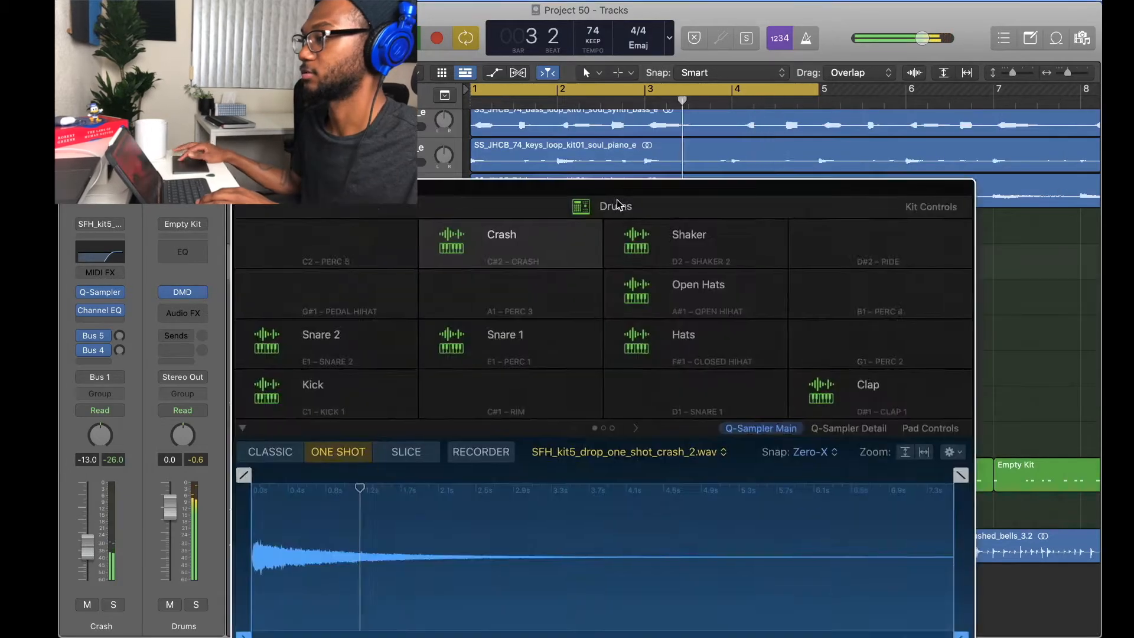
# Step: Add a long fade-out to the Crash pad's sample, beginning at about 1.7 s
pyautogui.moveTo(618, 203); pyautogui.dragTo(622, 112)
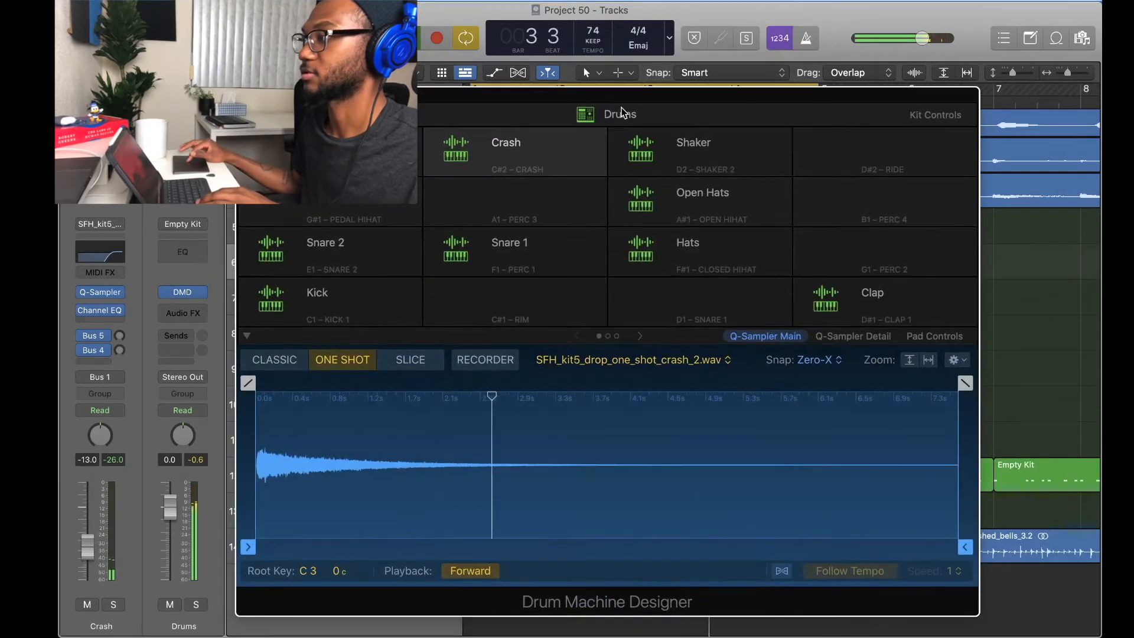
pyautogui.click(621, 112)
pyautogui.click(513, 133)
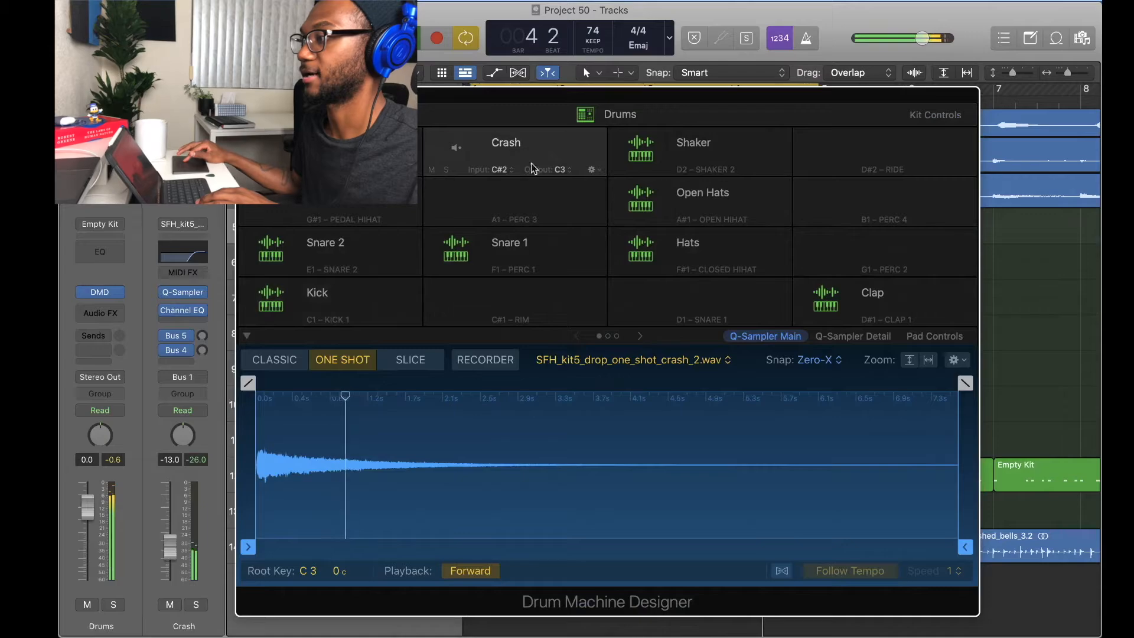
pyautogui.moveTo(961, 383); pyautogui.dragTo(357, 425)
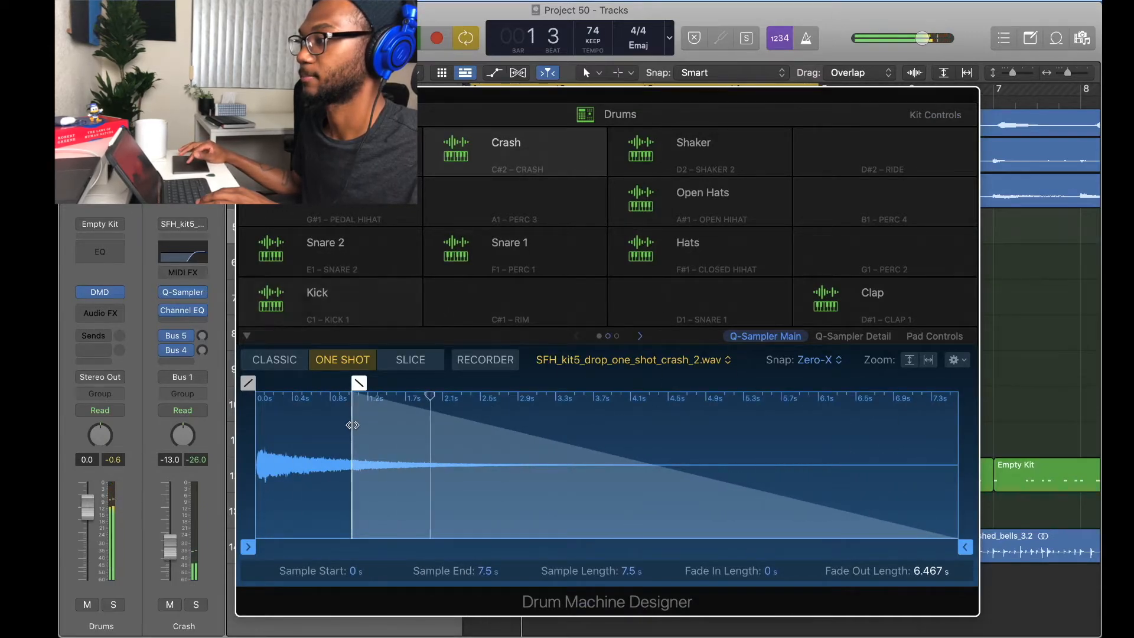
pyautogui.moveTo(359, 383); pyautogui.dragTo(421, 383)
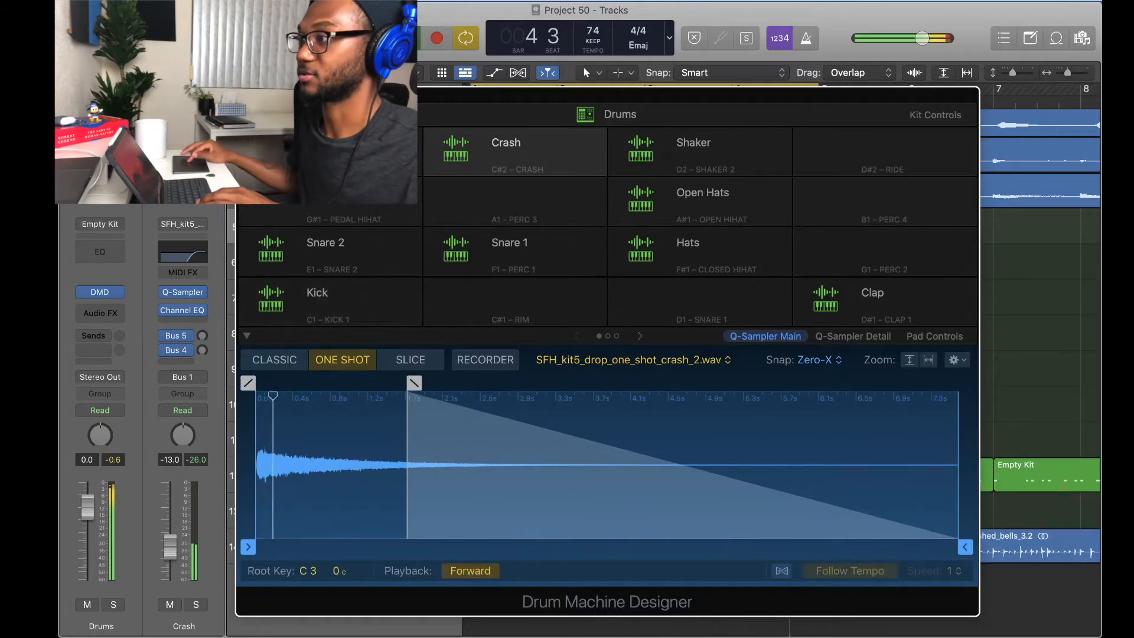
pyautogui.click(246, 96)
pyautogui.click(369, 258)
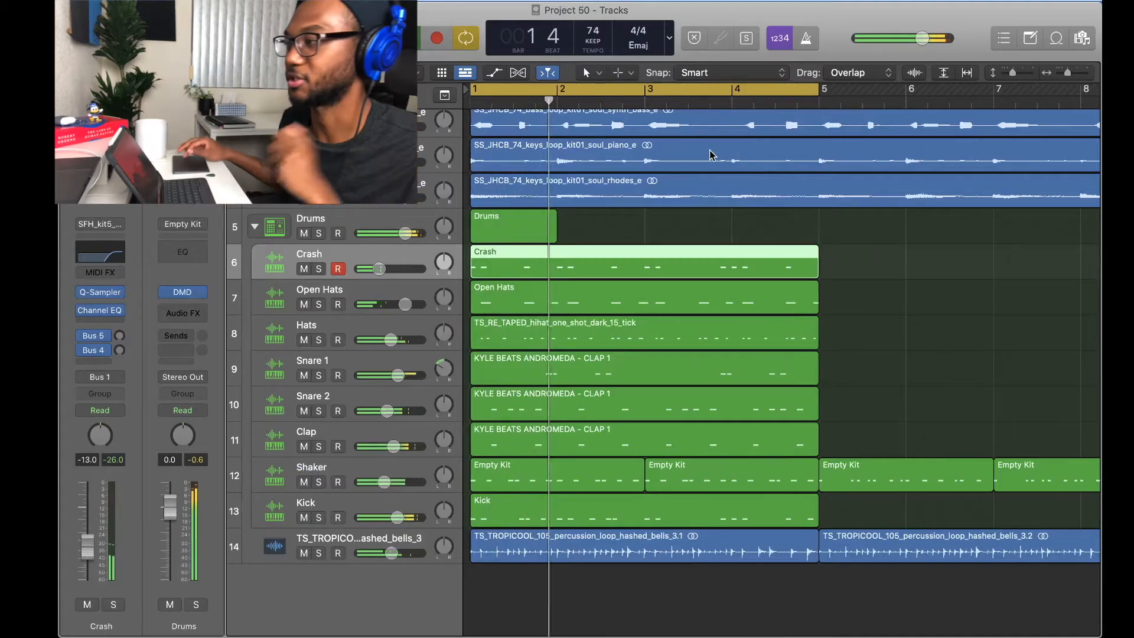
# Step: Delete the empty Drums region and place the ROM_percussion_windchimes sample at 1 1 1 1 with its volume at -9.0 dB
pyautogui.click(548, 234)
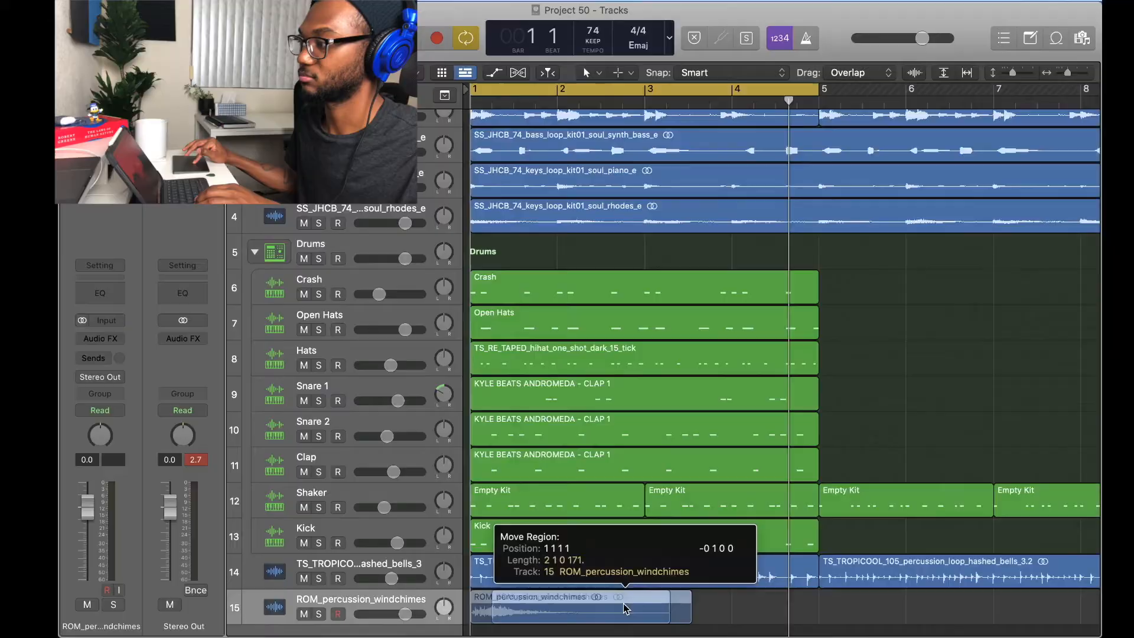
pyautogui.moveTo(516, 613); pyautogui.dragTo(518, 615)
pyautogui.press('Return')
pyautogui.press('space')
pyautogui.moveTo(391, 611); pyautogui.dragTo(382, 614)
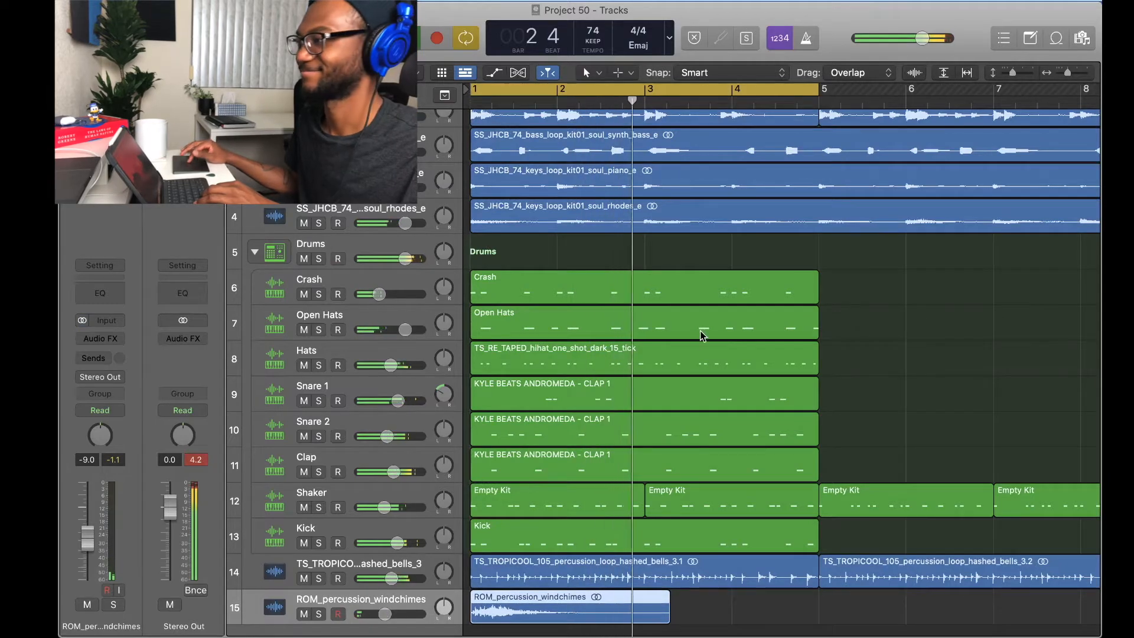
# Step: Add the ABJP_Deep_Impact_06 sample from Splice at bar 1 and move its track directly below the windchimes track
pyautogui.click(255, 251)
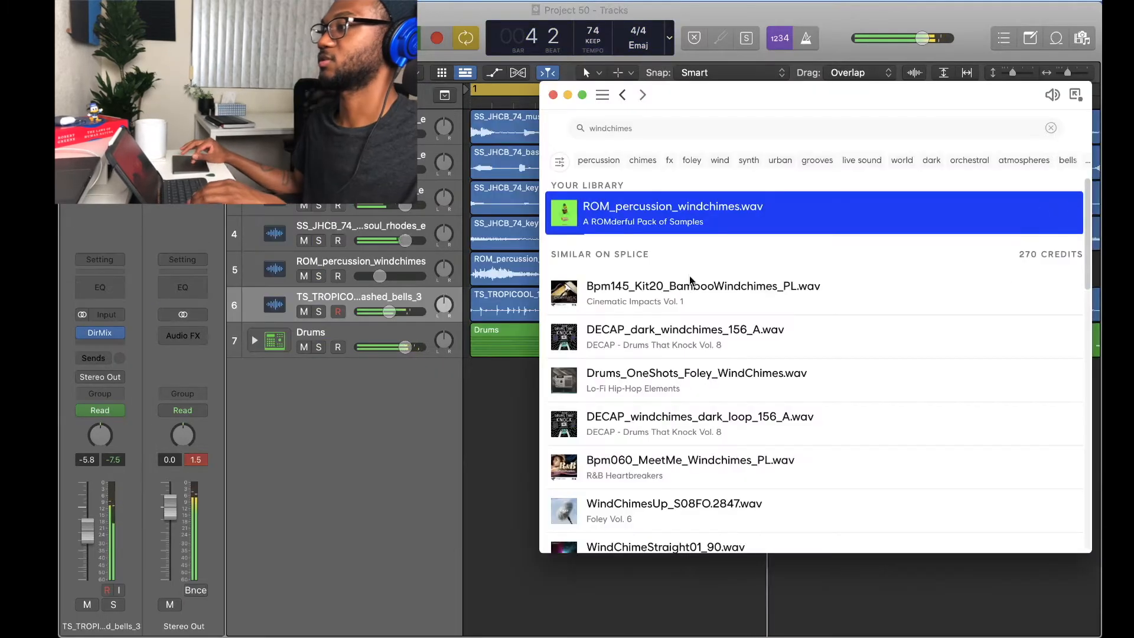
pyautogui.tripleClick(650, 128)
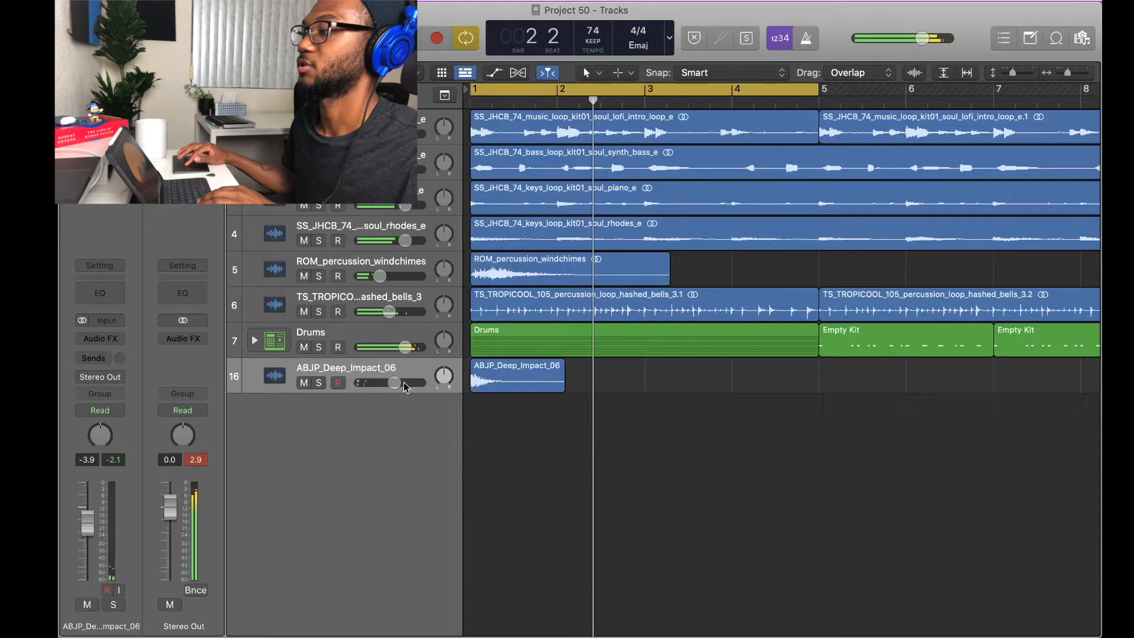
pyautogui.moveTo(353, 371); pyautogui.dragTo(364, 286)
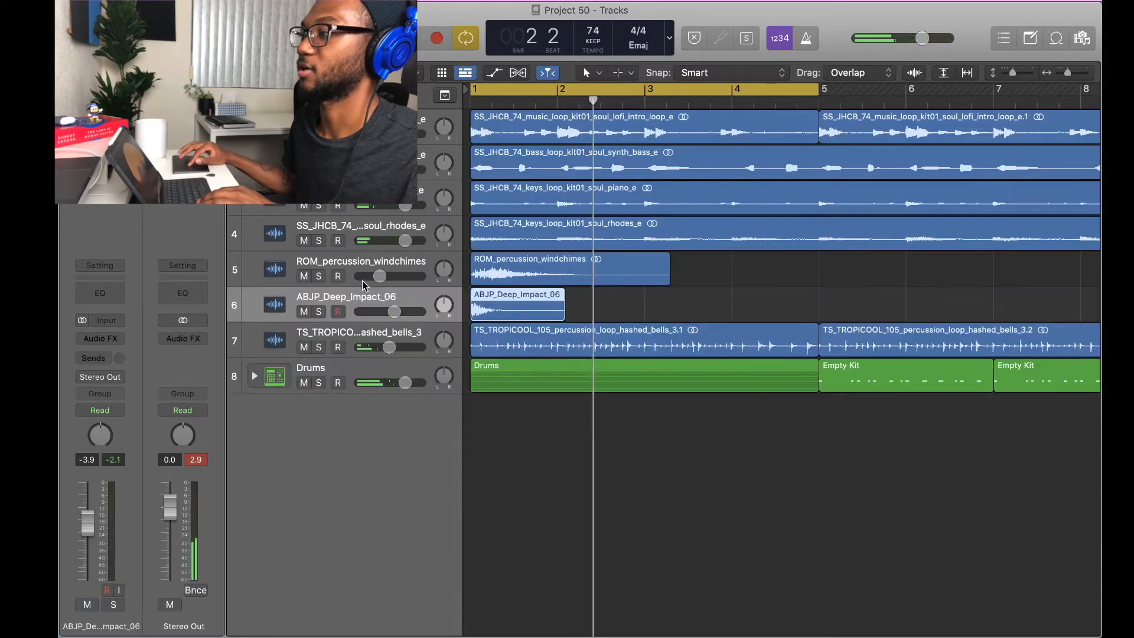
# Step: Audition the windchimes and ABJP_Deep_Impact_06 tracks in solo, individually and together, and clear both solos
pyautogui.click(318, 275)
pyautogui.press('space')
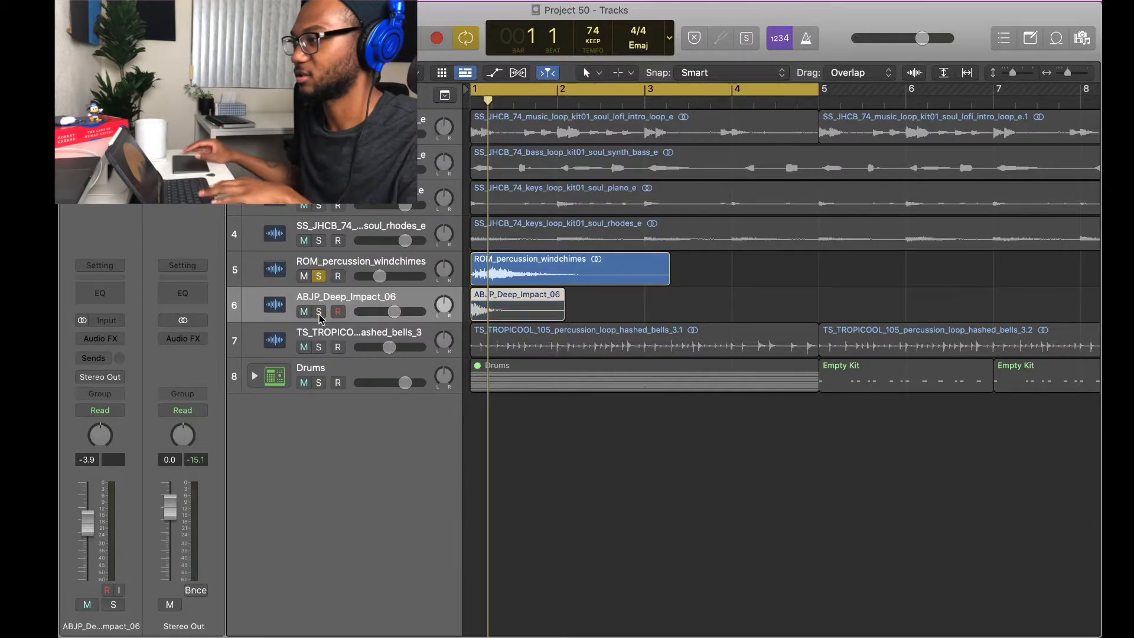
pyautogui.press('space')
pyautogui.click(319, 312)
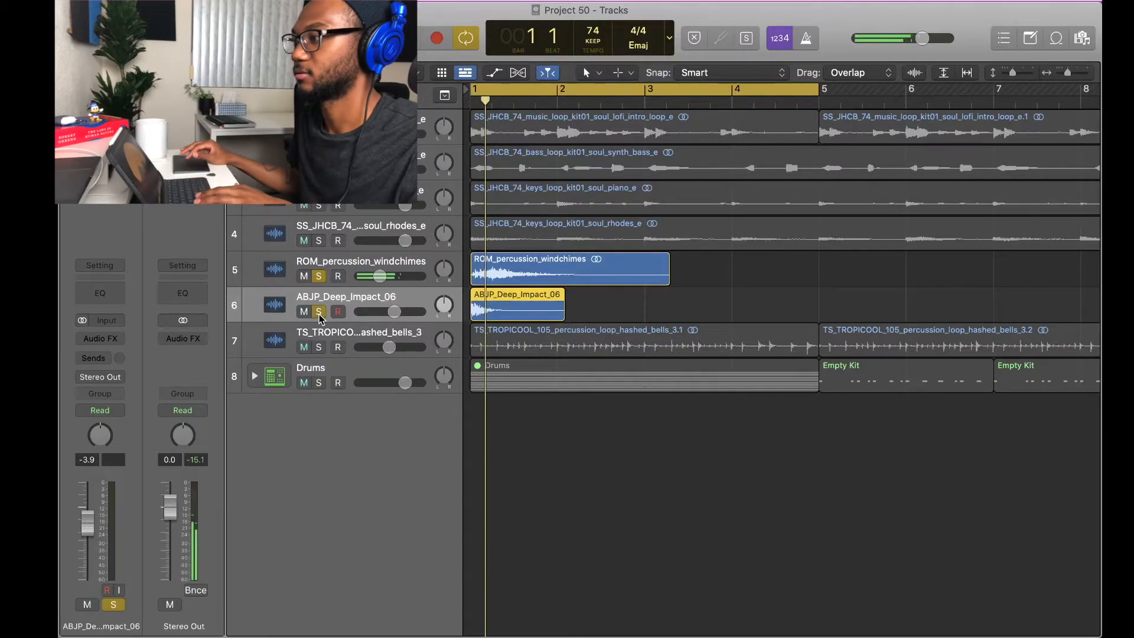
pyautogui.click(319, 312)
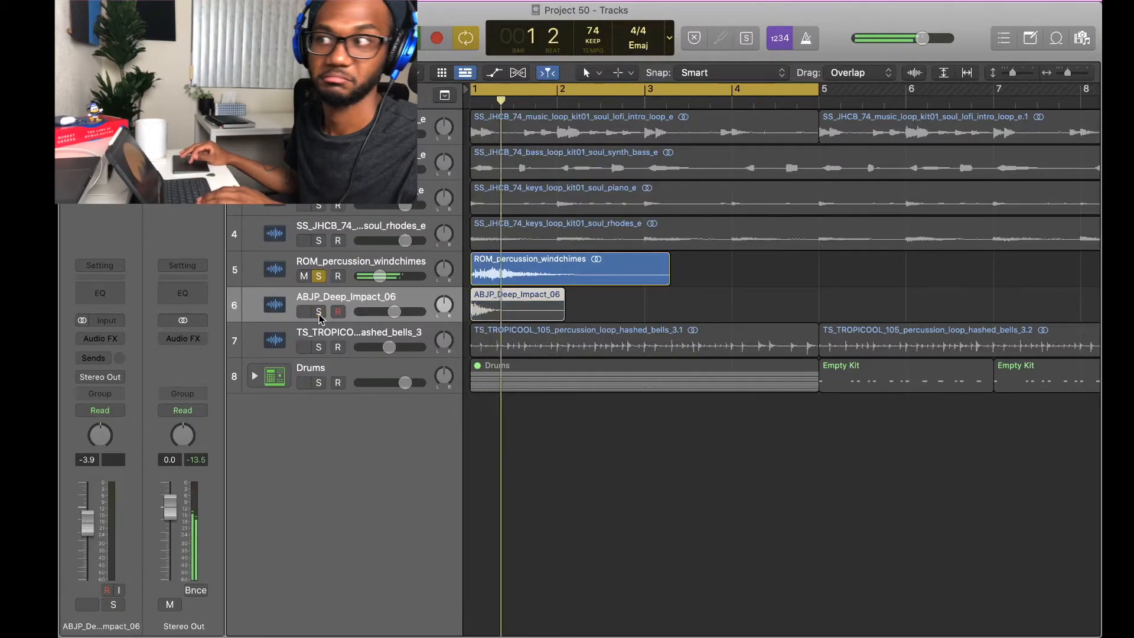
pyautogui.click(319, 276)
pyautogui.click(319, 312)
pyautogui.press('space')
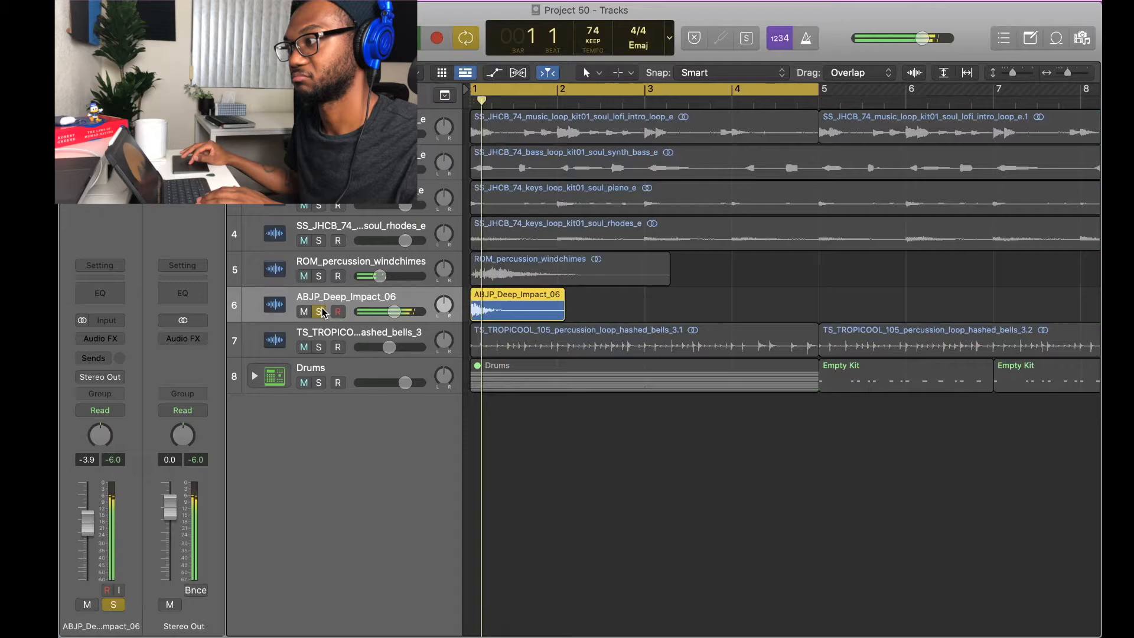
pyautogui.click(322, 310)
pyautogui.click(321, 277)
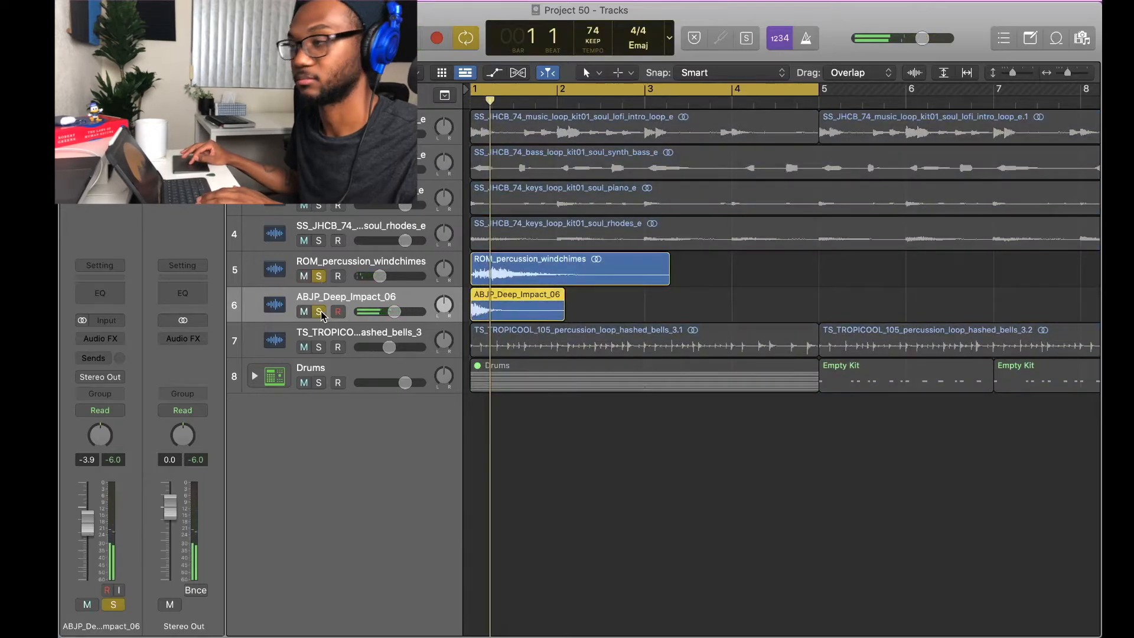
pyautogui.click(319, 276)
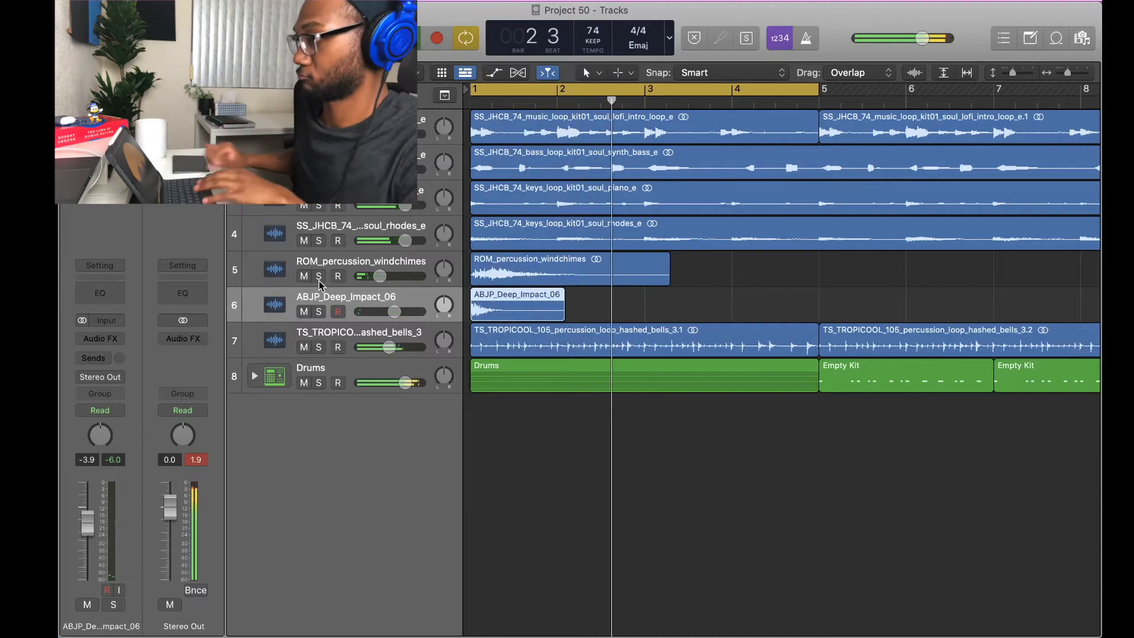
# Step: Review the individual tracks inside the Drums stack during playback and collapse the stack again
pyautogui.click(255, 376)
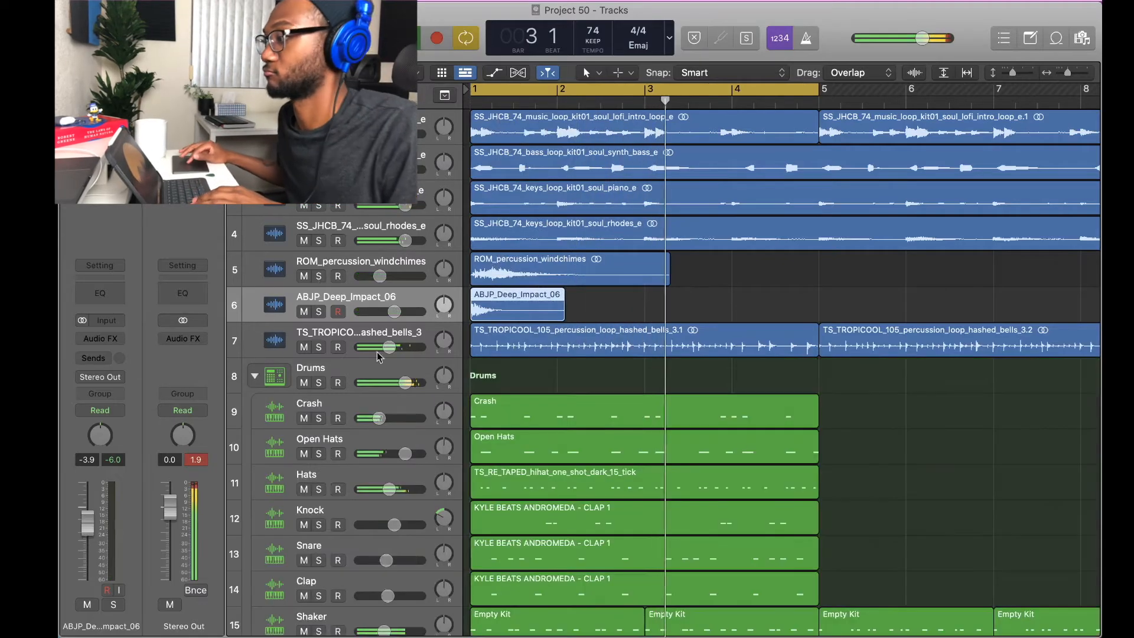
pyautogui.scroll(-2, 558, 347)
pyautogui.scroll(-2, 558, 345)
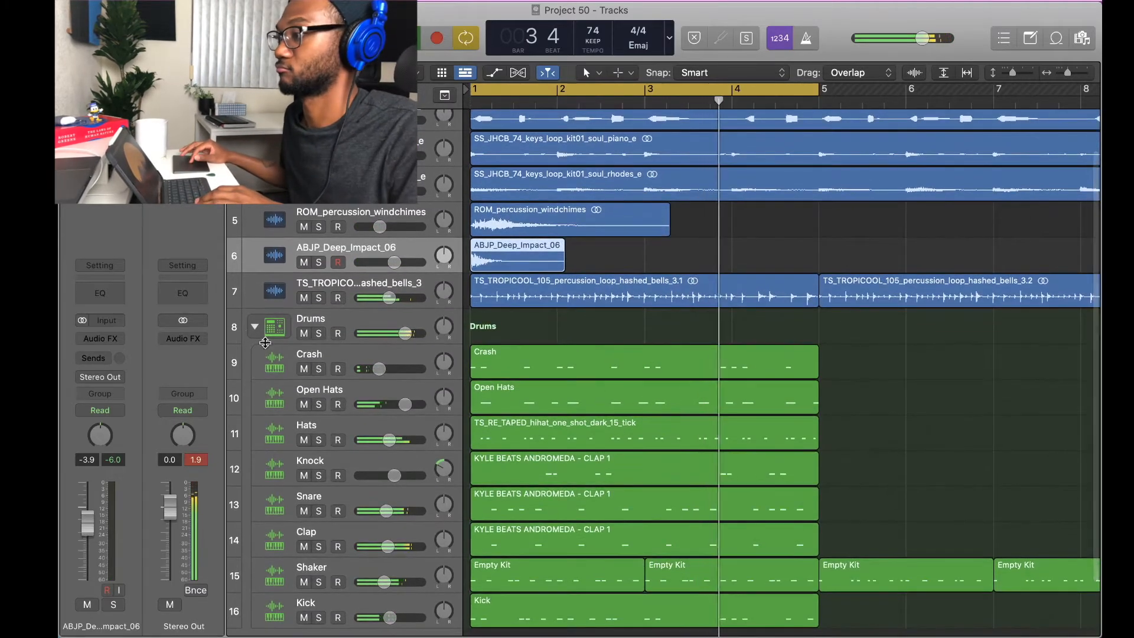
pyautogui.click(255, 328)
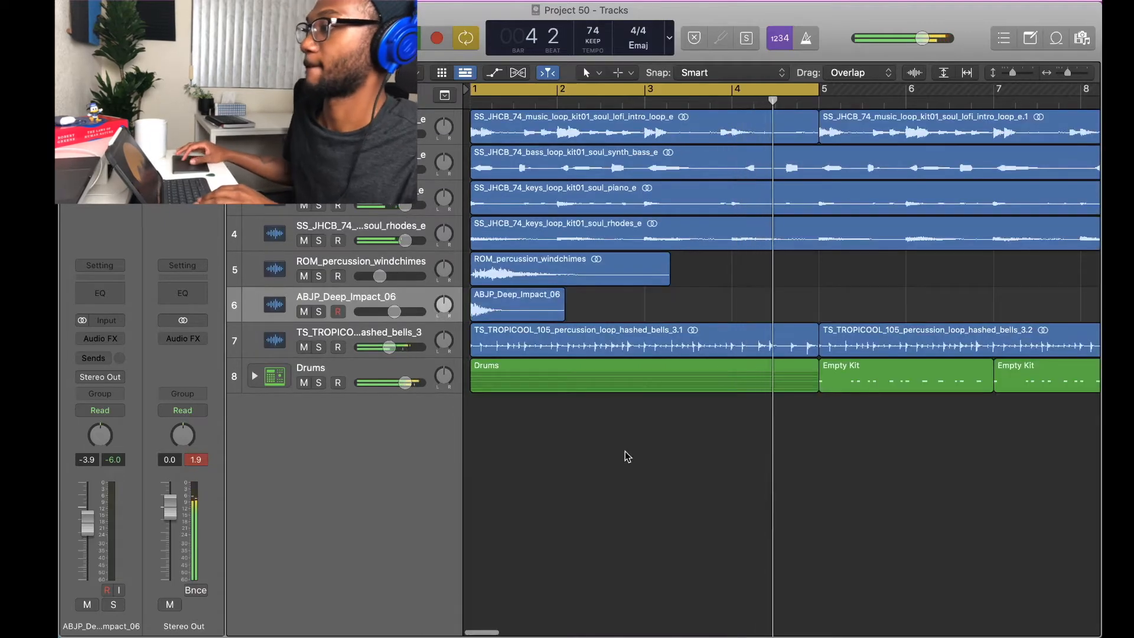
# Step: Recolor the regions with the color palette, giving the upper tracks progressively bluer purple shades from the hashed bells up to the Rhodes
pyautogui.press('super+Left')
pyautogui.press('super+Left')
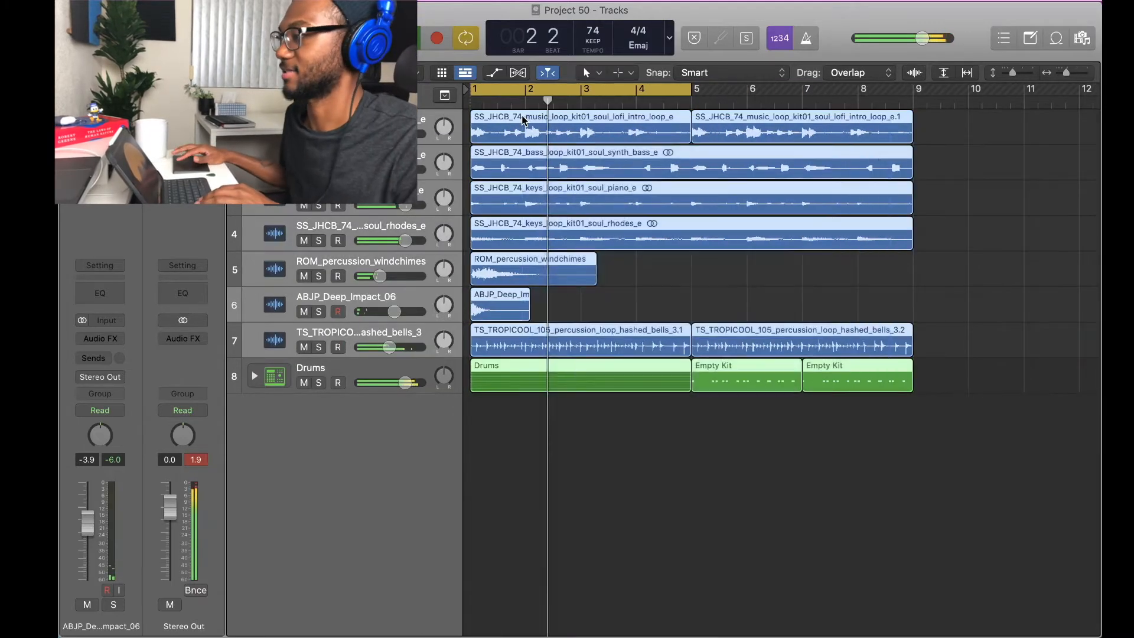
pyautogui.hotkey('alt', 'c')
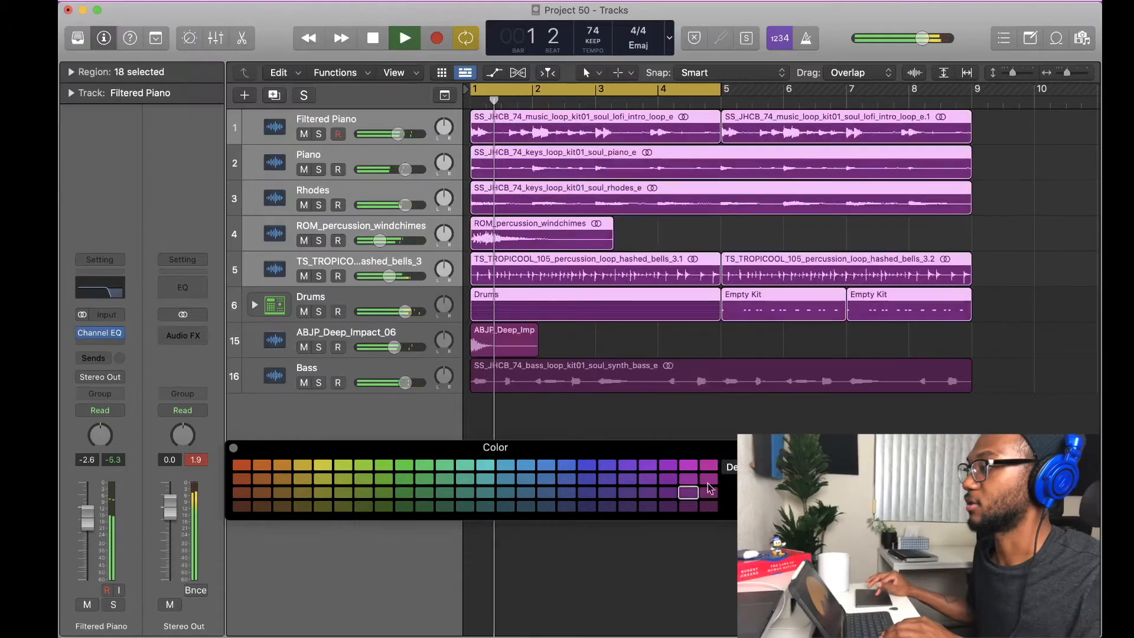
pyautogui.moveTo(987, 280); pyautogui.dragTo(460, 128)
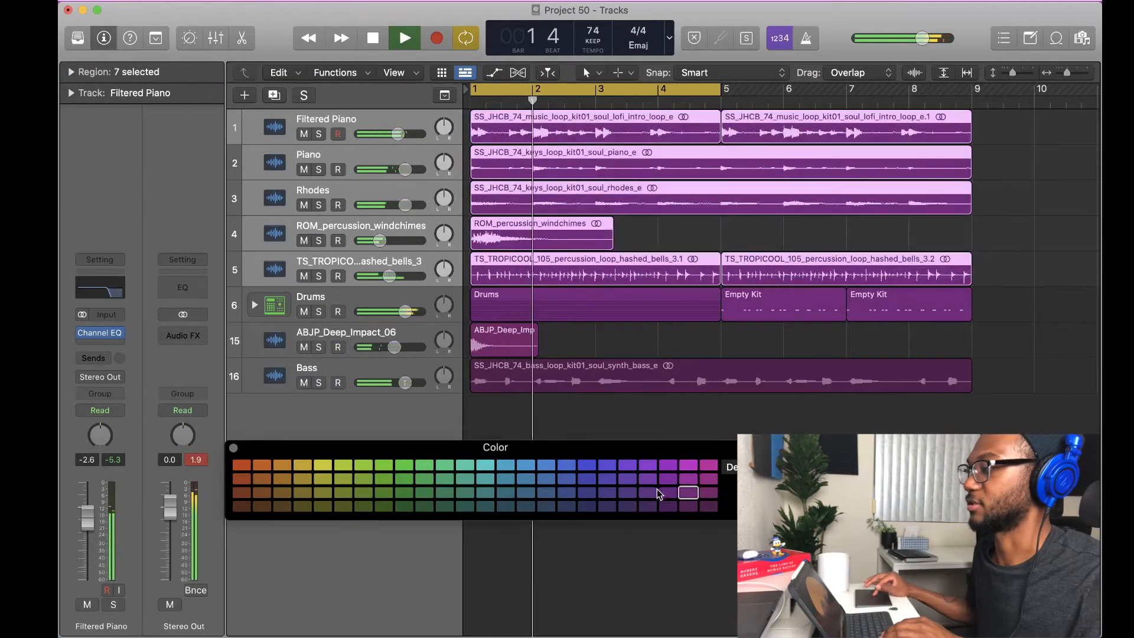
pyautogui.moveTo(994, 239); pyautogui.dragTo(406, 102)
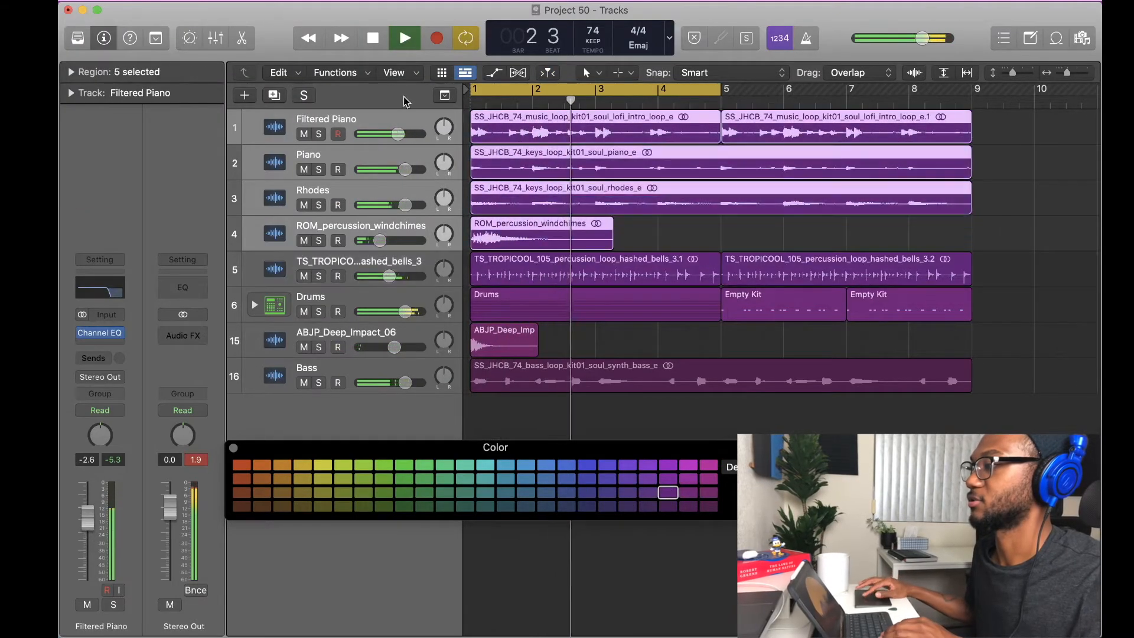
pyautogui.click(653, 492)
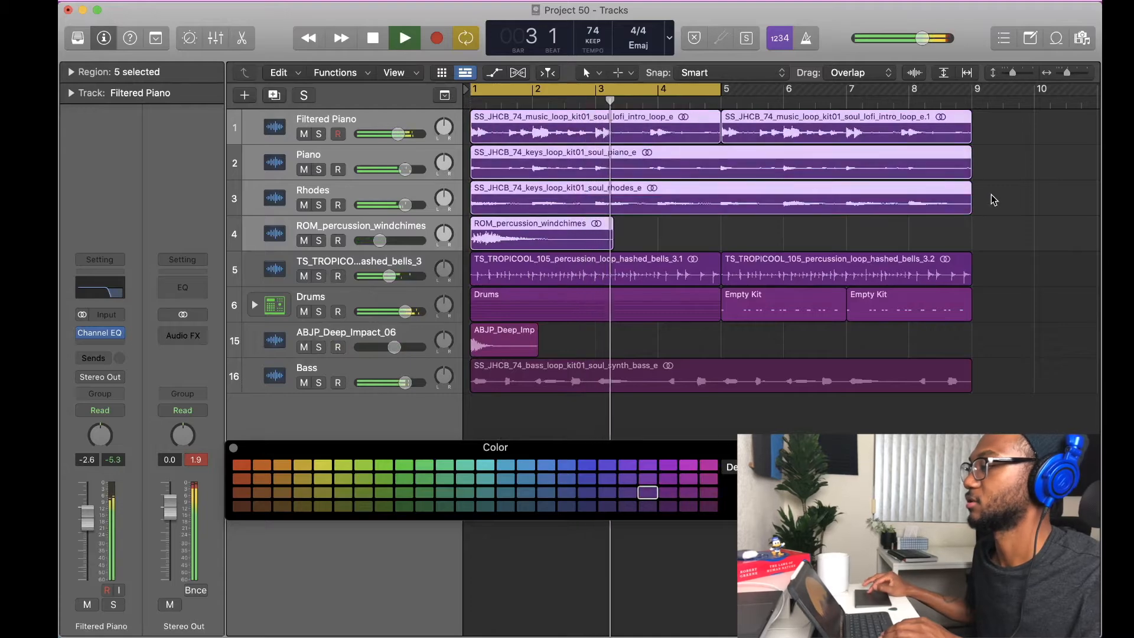
# Step: Recolor the Rhodes, Piano and Filtered Piano regions in progressively bluer indigo shades and close the color palette
pyautogui.moveTo(998, 199); pyautogui.dragTo(504, 102)
pyautogui.moveTo(997, 172); pyautogui.dragTo(515, 124)
pyautogui.click(608, 492)
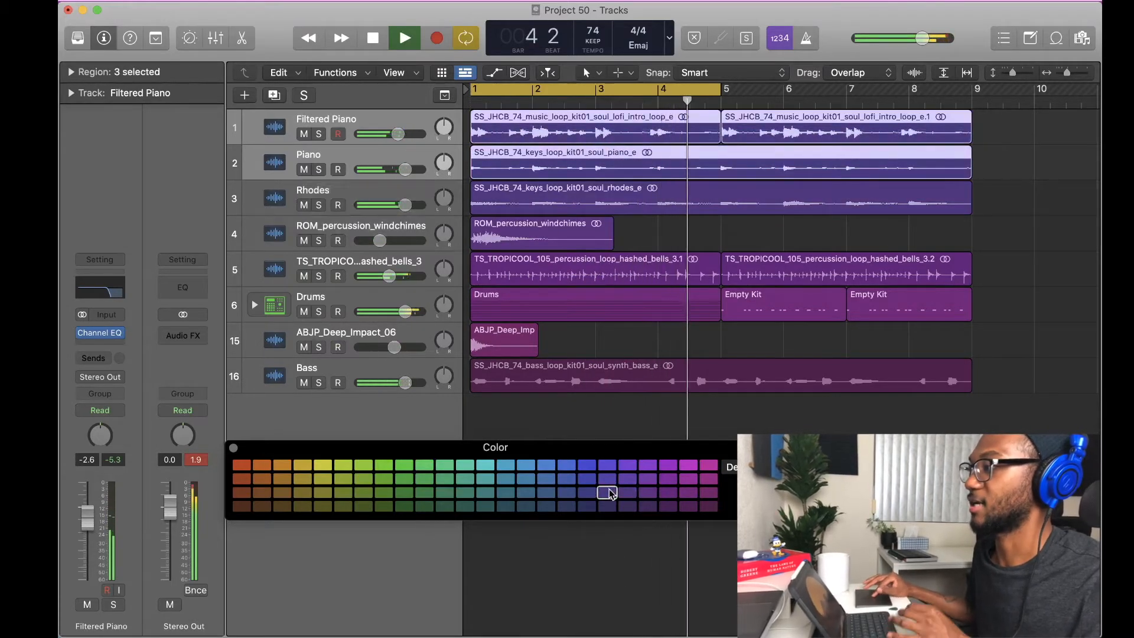
pyautogui.moveTo(1002, 138); pyautogui.dragTo(649, 123)
pyautogui.click(587, 493)
pyautogui.click(233, 448)
pyautogui.click(655, 468)
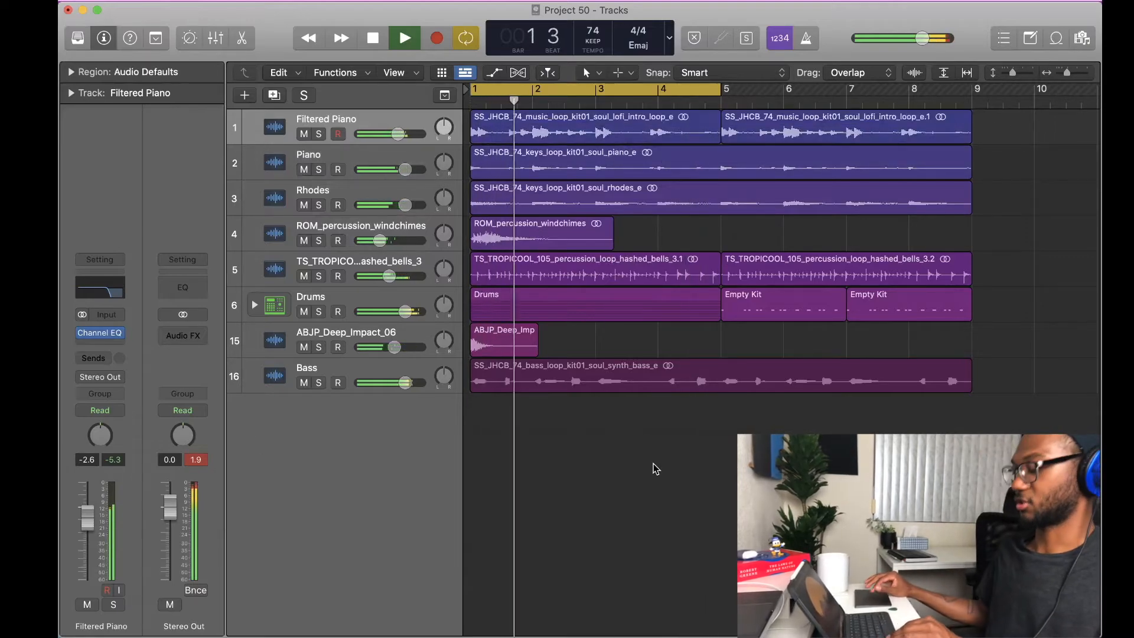
# Step: Show the global tracks, move Marker 1 to the start of bar 1 and rename it Intro
pyautogui.press('g')
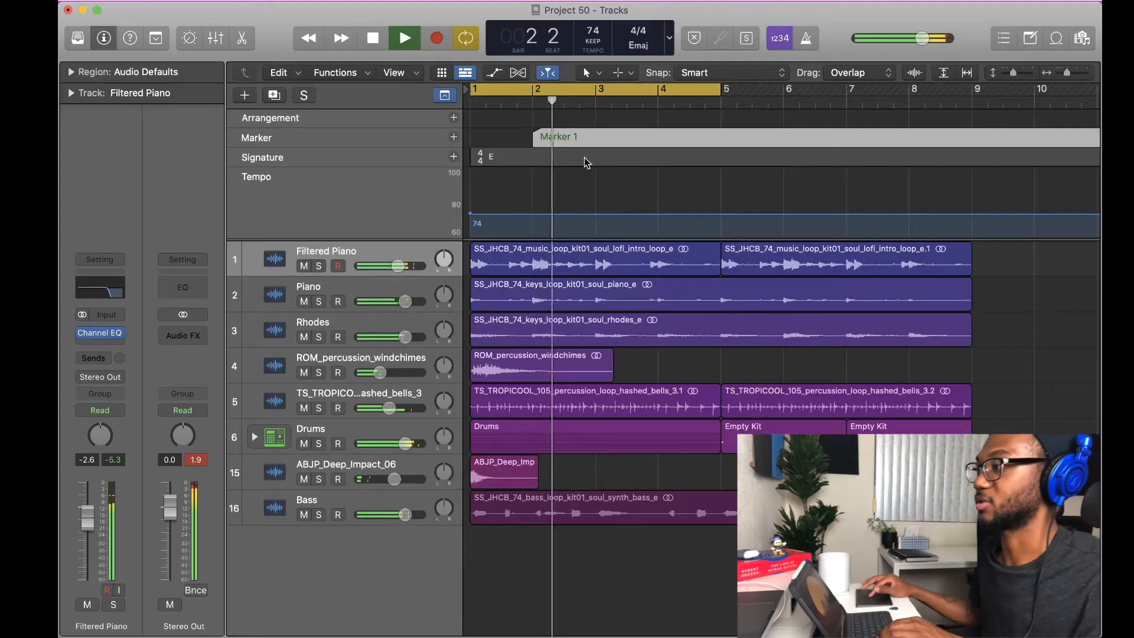
pyautogui.moveTo(576, 138); pyautogui.dragTo(513, 139)
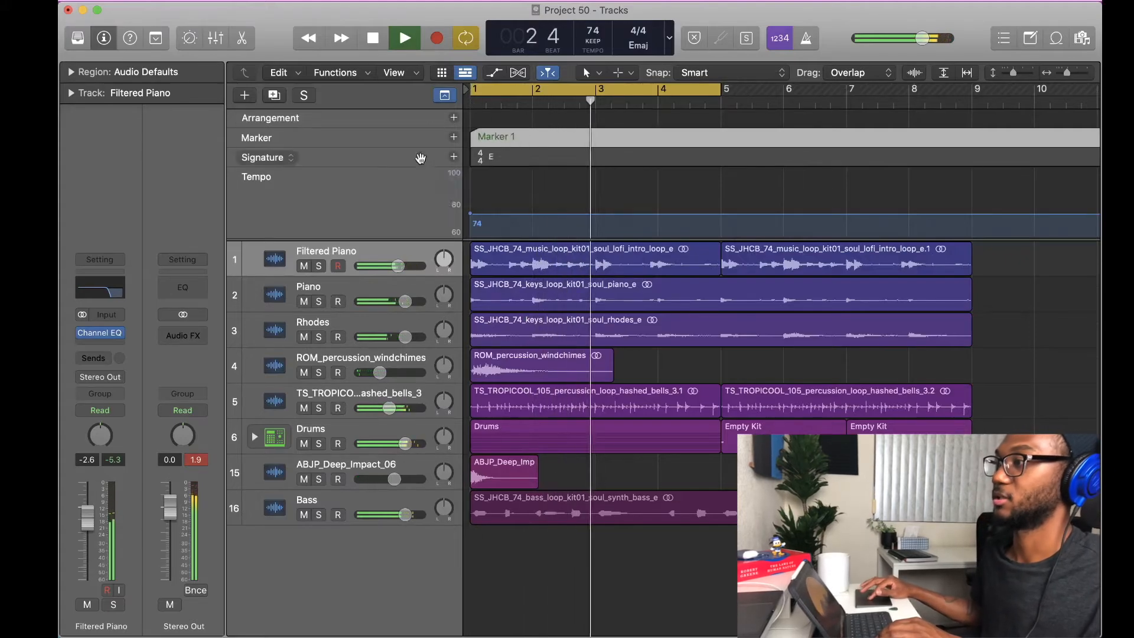
pyautogui.doubleClick(509, 135)
pyautogui.write('Intro')
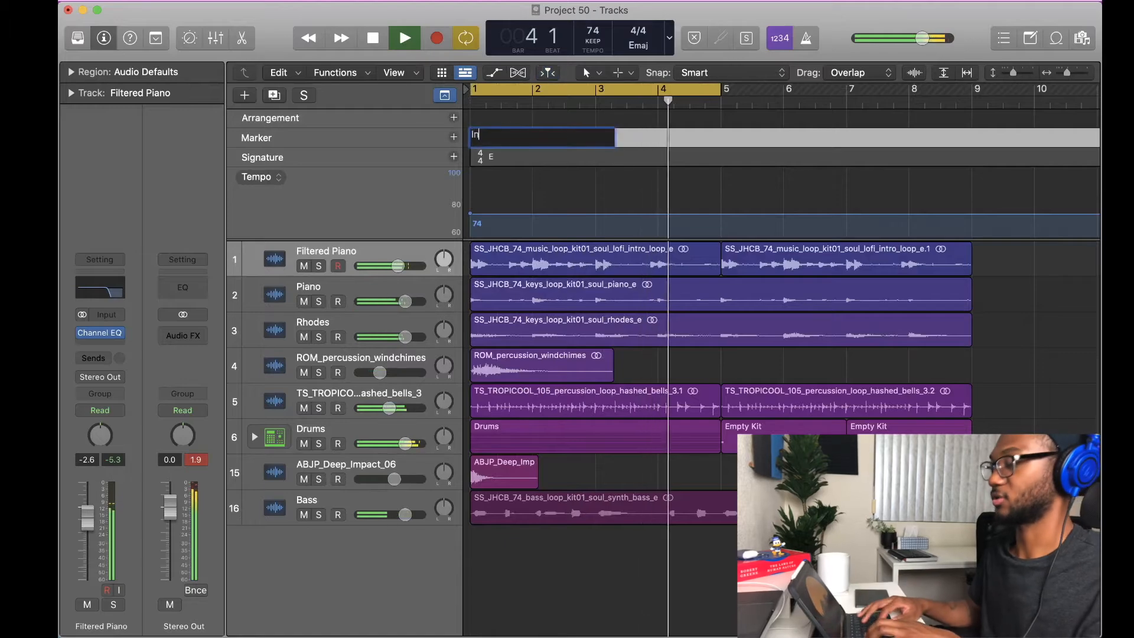
pyautogui.press('Return')
# Step: Create a second marker at bar 5 named Chorus and hide the global tracks
pyautogui.hotkey('alt', "'")
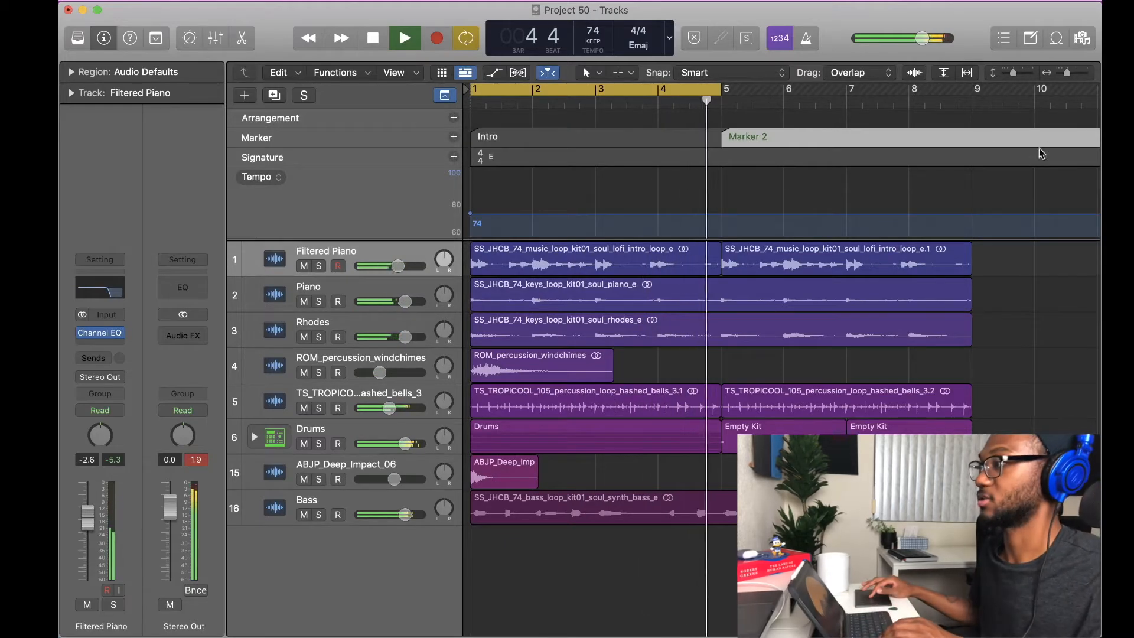
pyautogui.doubleClick(798, 138)
pyautogui.write('Chorus')
pyautogui.press('Return')
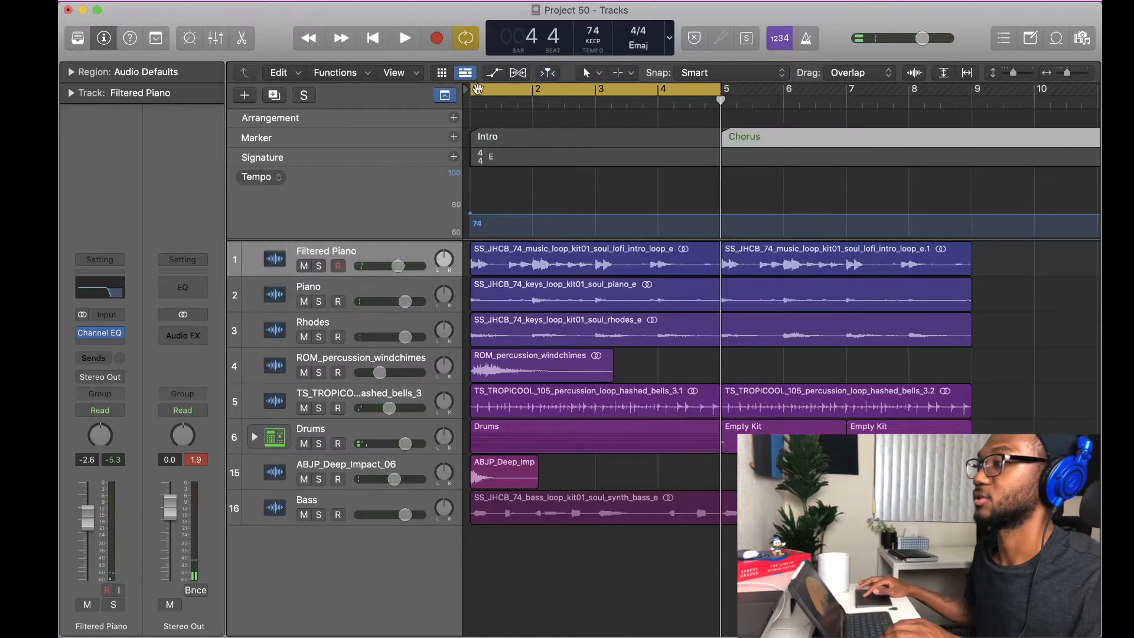
pyautogui.click(445, 96)
# Step: Select all the regions and shift them to start at bar 5 under the Chorus marker
pyautogui.moveTo(1023, 125)
pyautogui.mouseDown()
pyautogui.moveTo(826, 204)
pyautogui.moveTo(578, 460)
pyautogui.mouseUp()
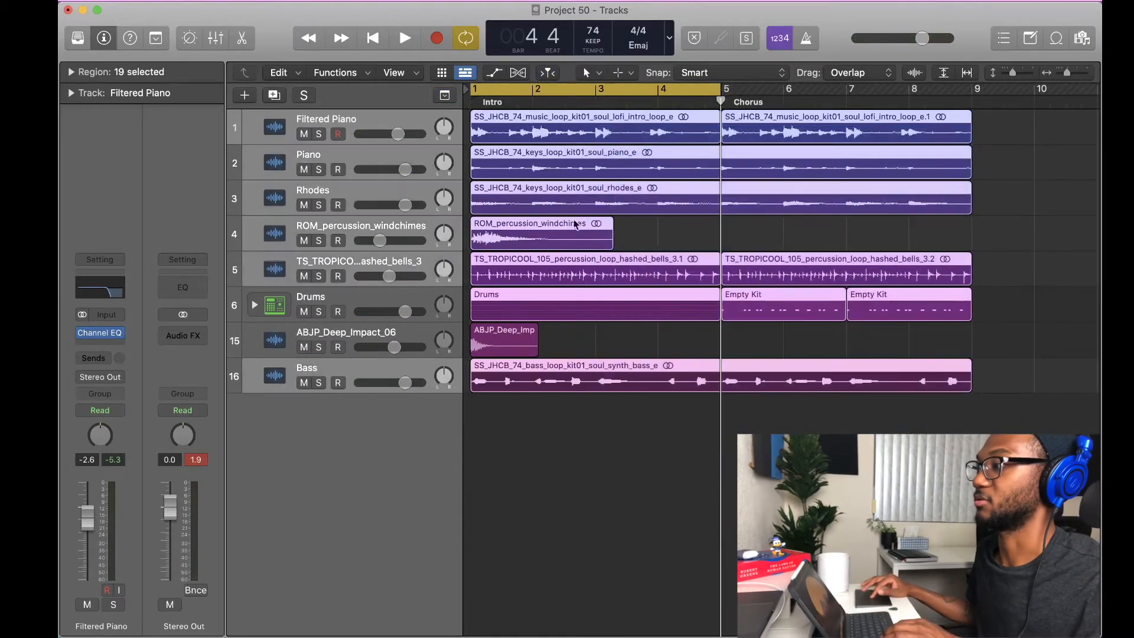
pyautogui.moveTo(1004, 130); pyautogui.dragTo(484, 434)
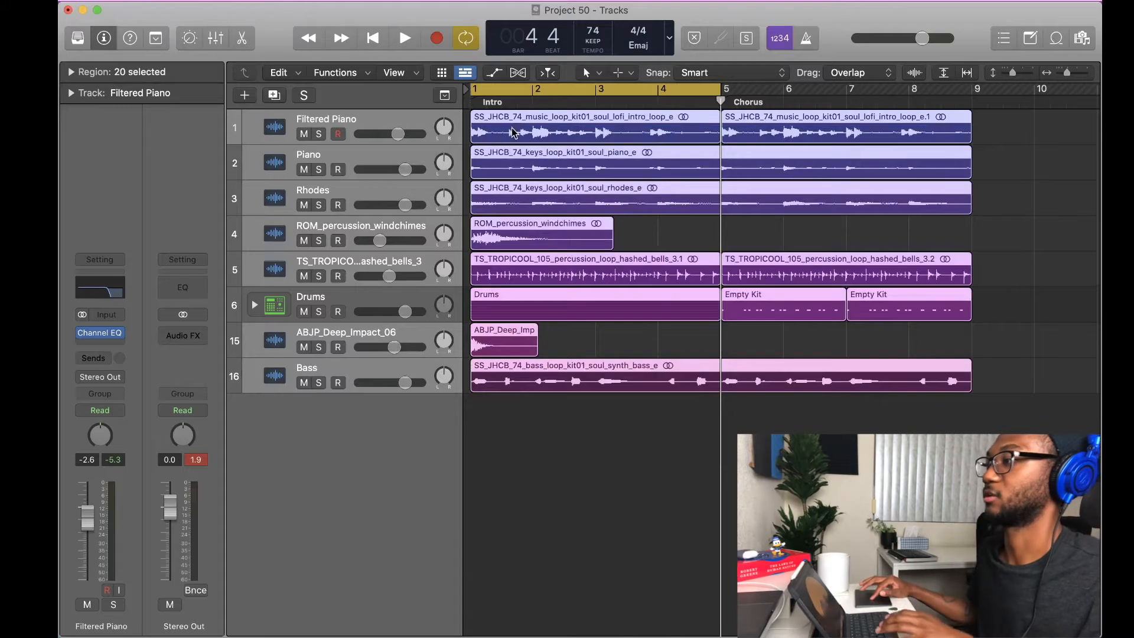
pyautogui.moveTo(512, 132); pyautogui.dragTo(551, 129)
# Step: Play the intro and compare it with the Rhodes track muted and unmuted
pyautogui.press('space')
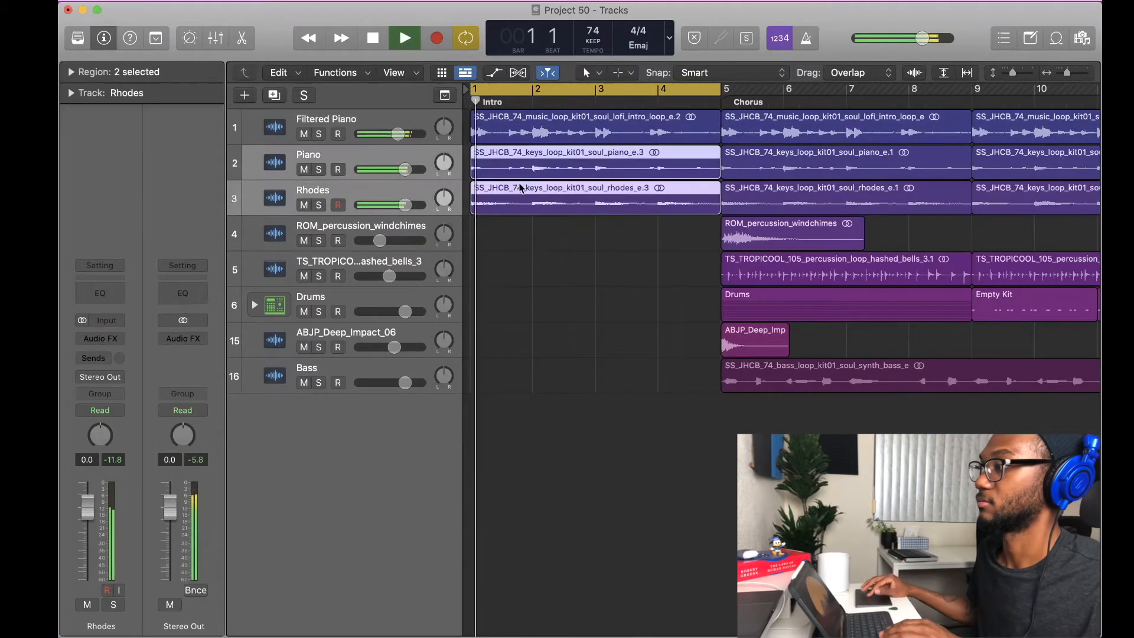
pyautogui.click(535, 242)
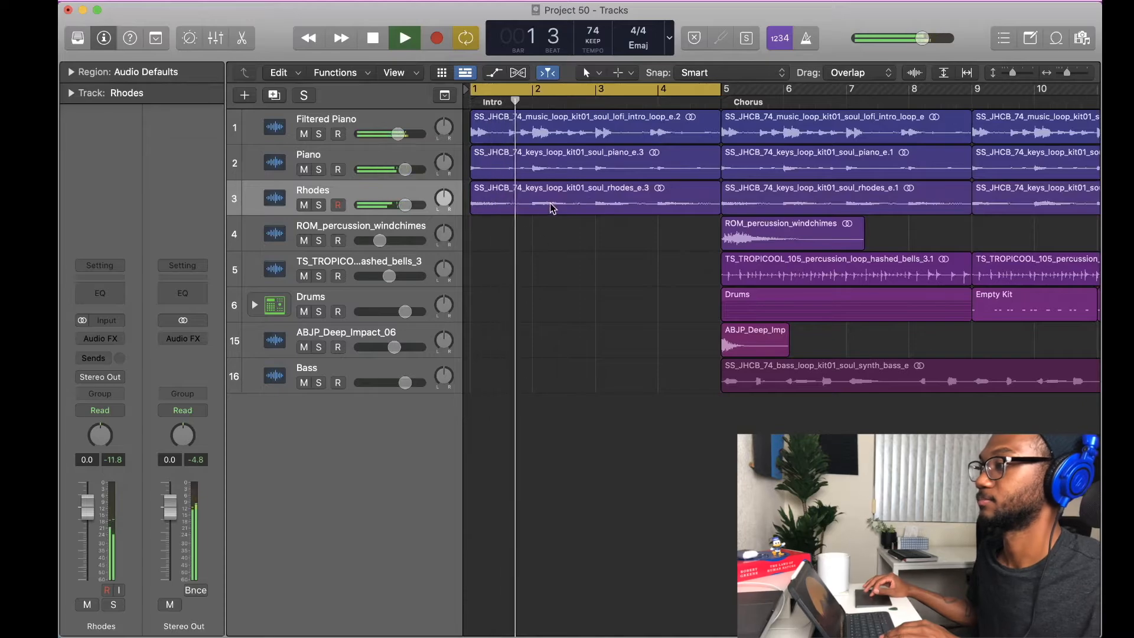
pyautogui.click(304, 205)
pyautogui.click(304, 205)
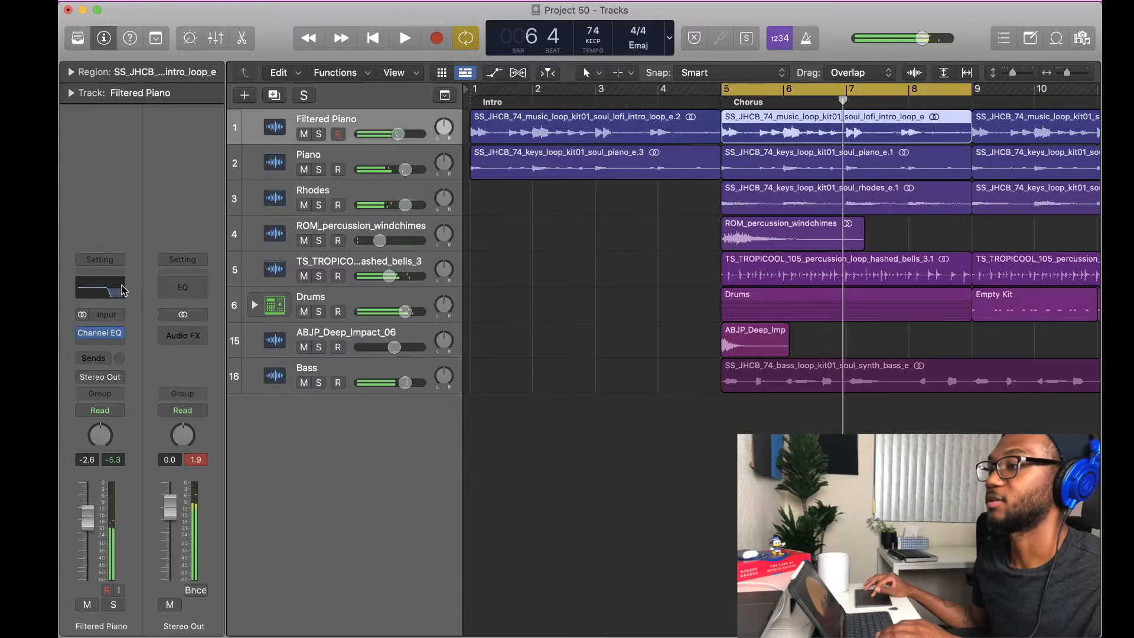
# Step: Enable the low-cut filters in the Channel EQs of the Filtered Piano and Piano tracks, raising the Filtered Piano's cutoff
pyautogui.press('space')
pyautogui.click(111, 292)
pyautogui.press('space')
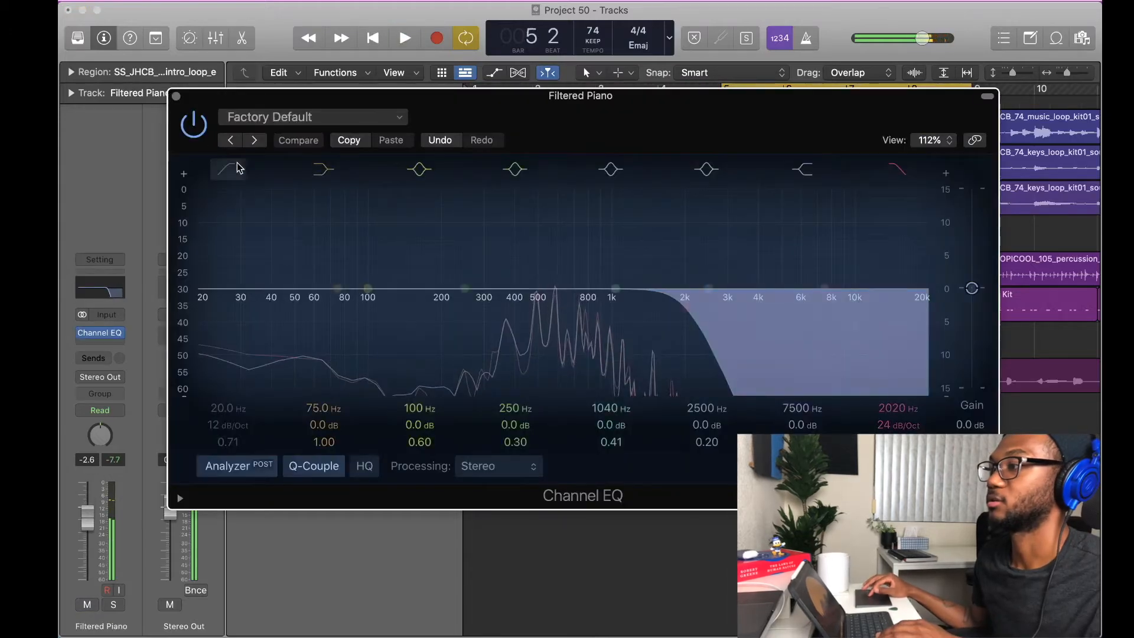
pyautogui.click(234, 168)
pyautogui.moveTo(217, 316); pyautogui.dragTo(391, 297)
pyautogui.press('space')
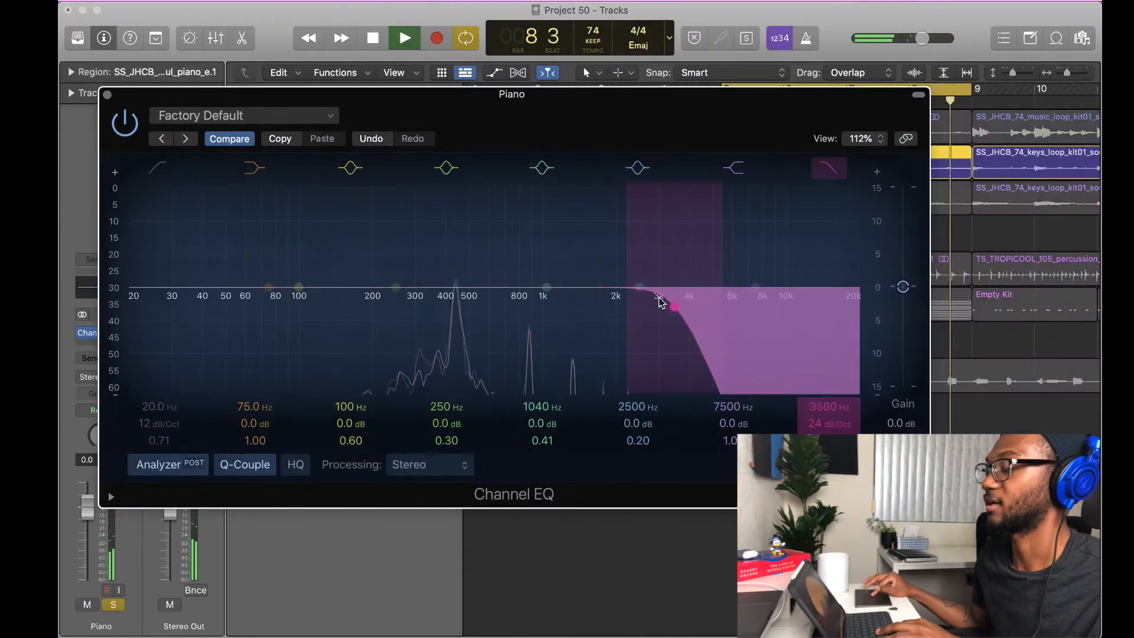
pyautogui.click(157, 169)
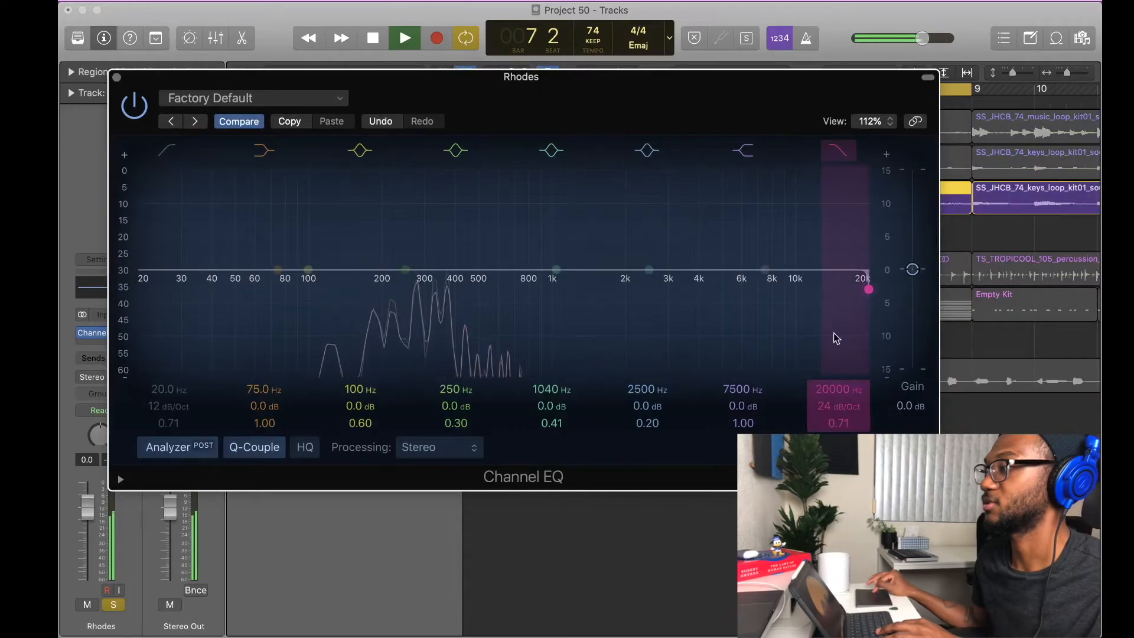
# Step: Set the Rhodes Channel EQ to a high cut at 905 Hz and a low cut at about 100 Hz
pyautogui.moveTo(836, 338); pyautogui.dragTo(507, 319)
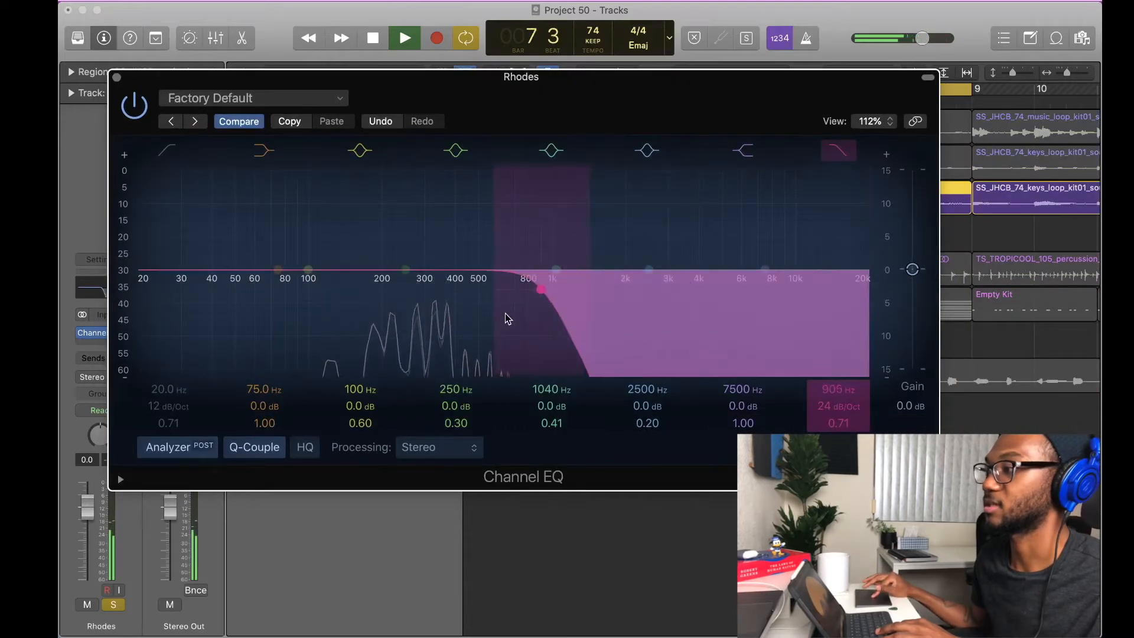
pyautogui.click(166, 151)
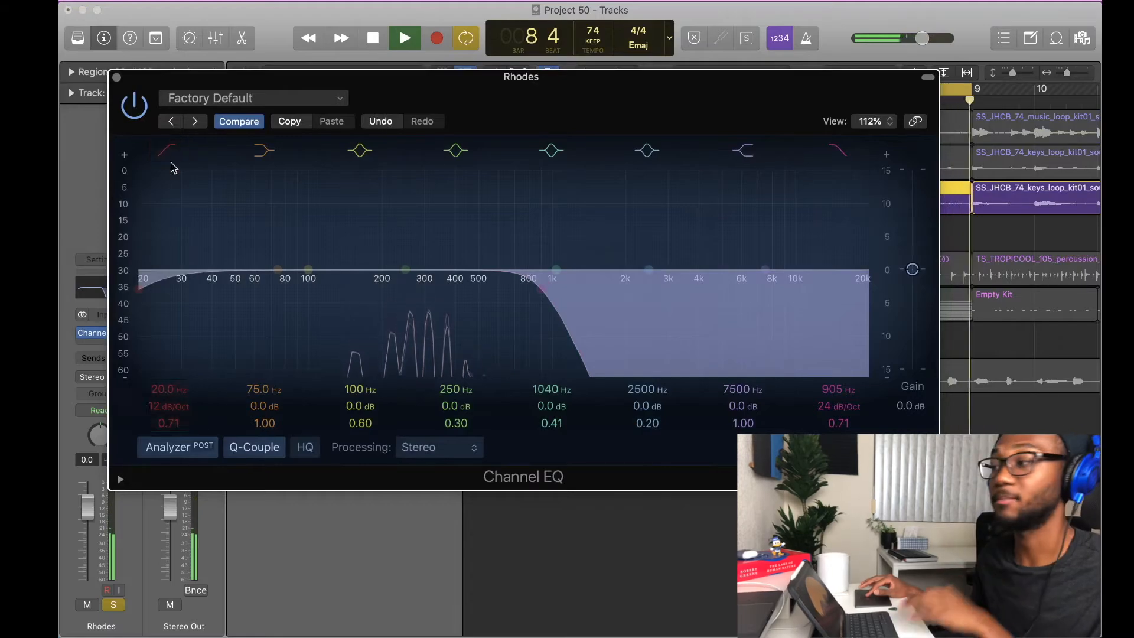
pyautogui.moveTo(170, 329); pyautogui.dragTo(305, 292)
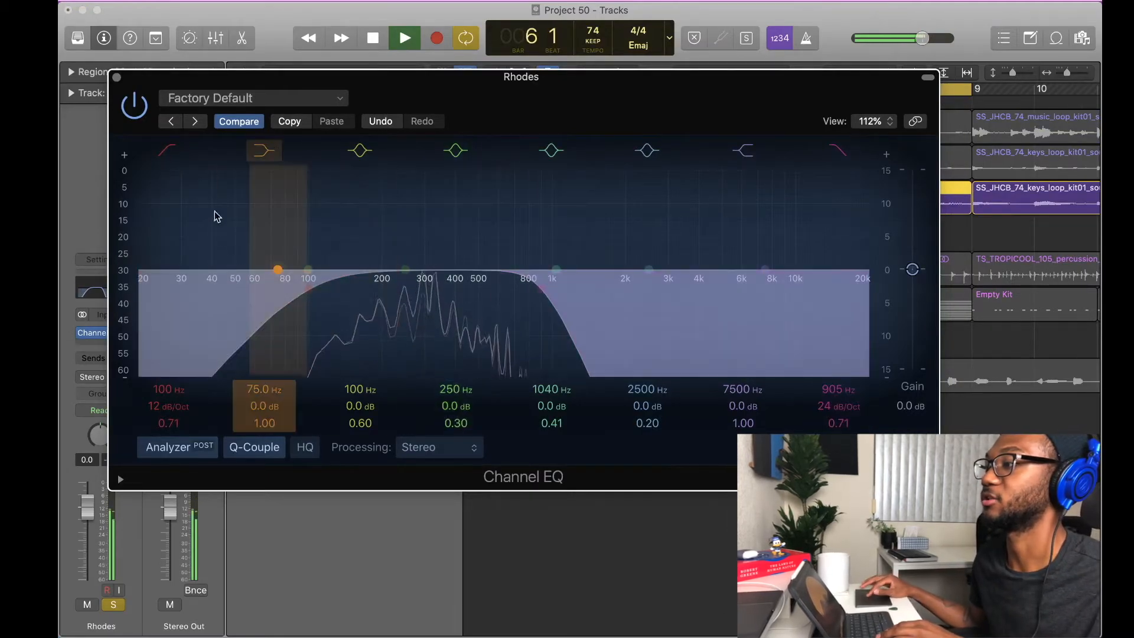
pyautogui.moveTo(416, 279); pyautogui.dragTo(441, 269)
pyautogui.click(117, 78)
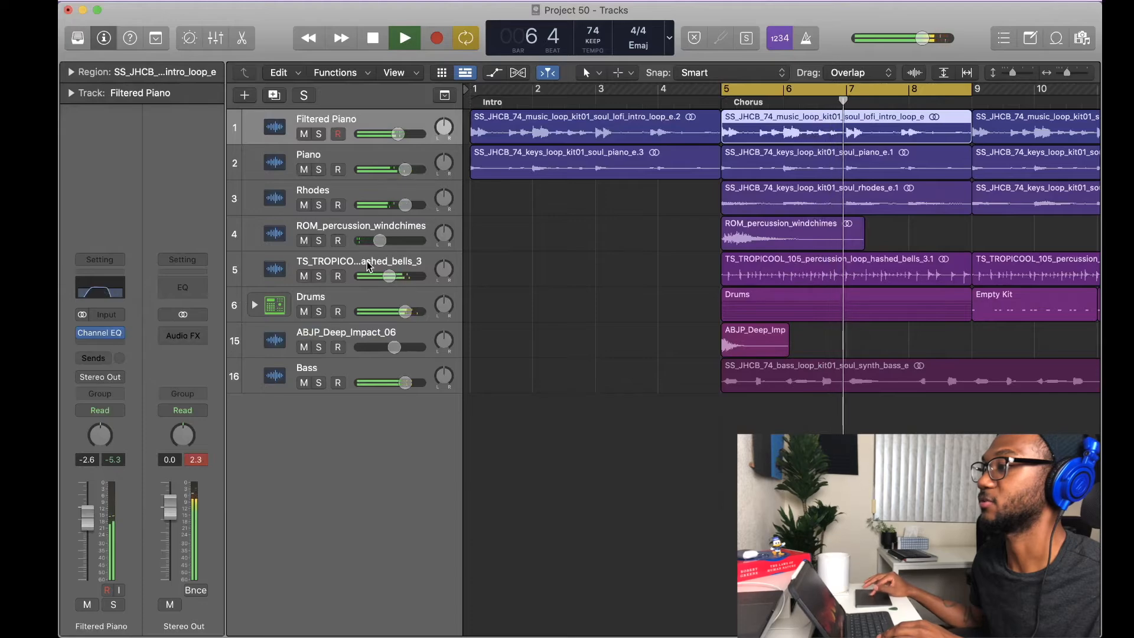
# Step: Low-cut the windchimes at 4900 Hz and the hashed bells loop at 410 Hz, adding a slight high cut to the bells
pyautogui.click(357, 232)
pyautogui.click(110, 291)
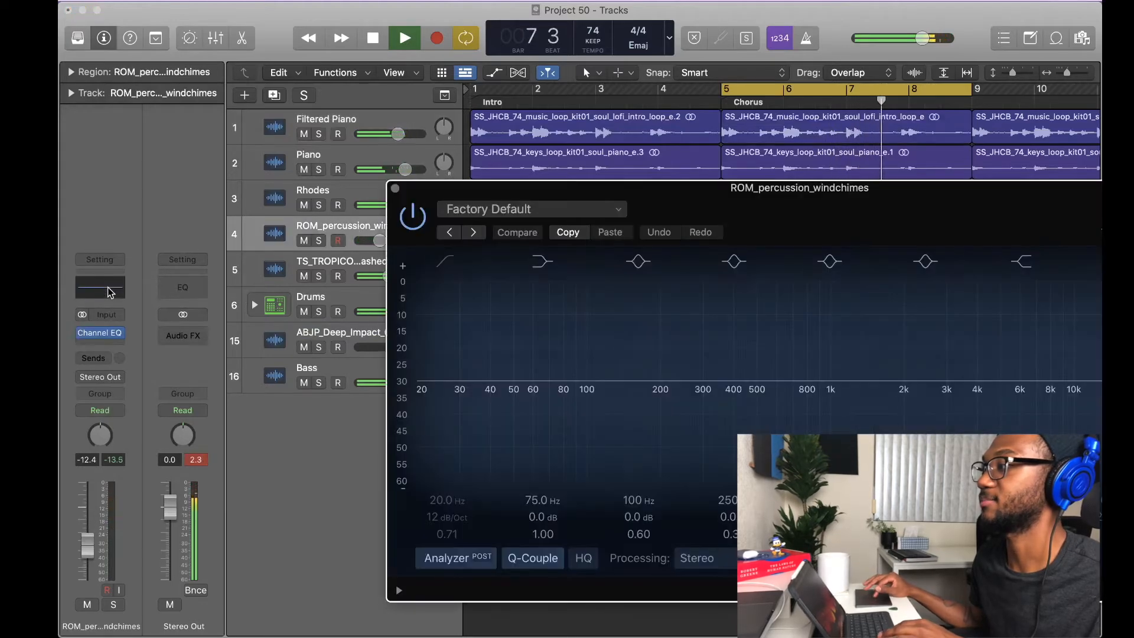
pyautogui.moveTo(113, 266); pyautogui.dragTo(688, 248)
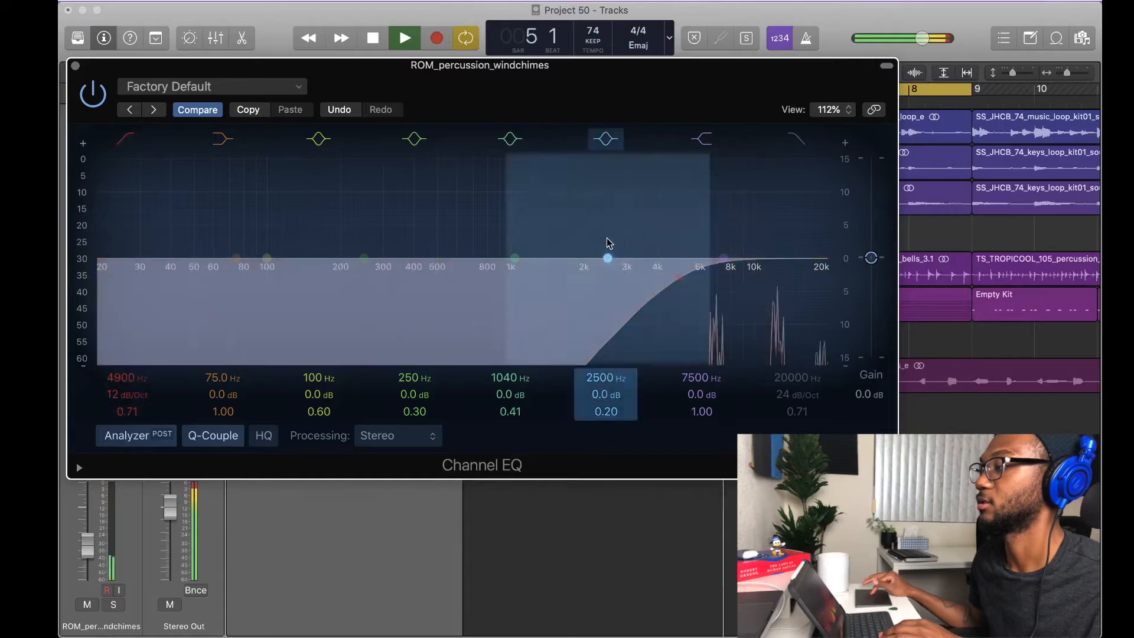
pyautogui.click(75, 65)
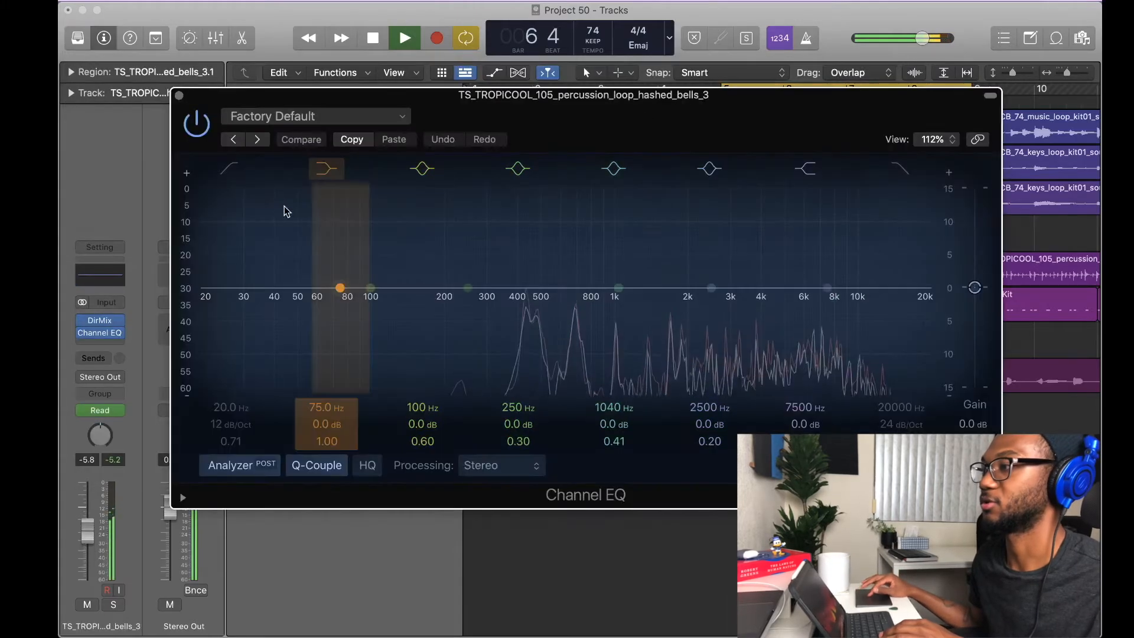
pyautogui.moveTo(230, 353); pyautogui.dragTo(562, 305)
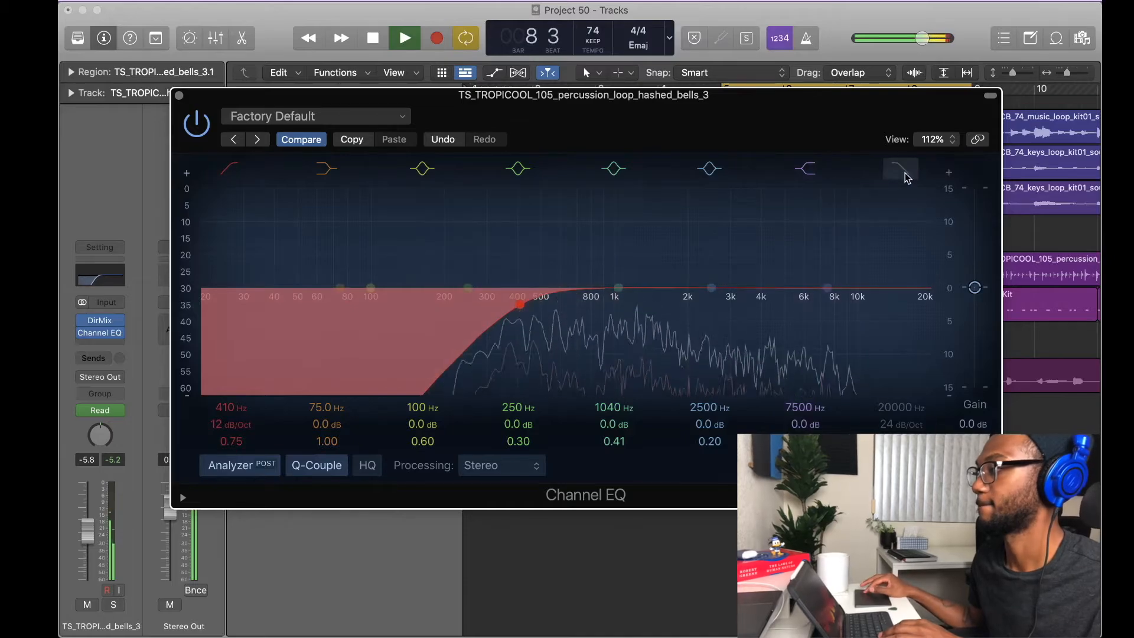
pyautogui.moveTo(940, 320); pyautogui.dragTo(924, 301)
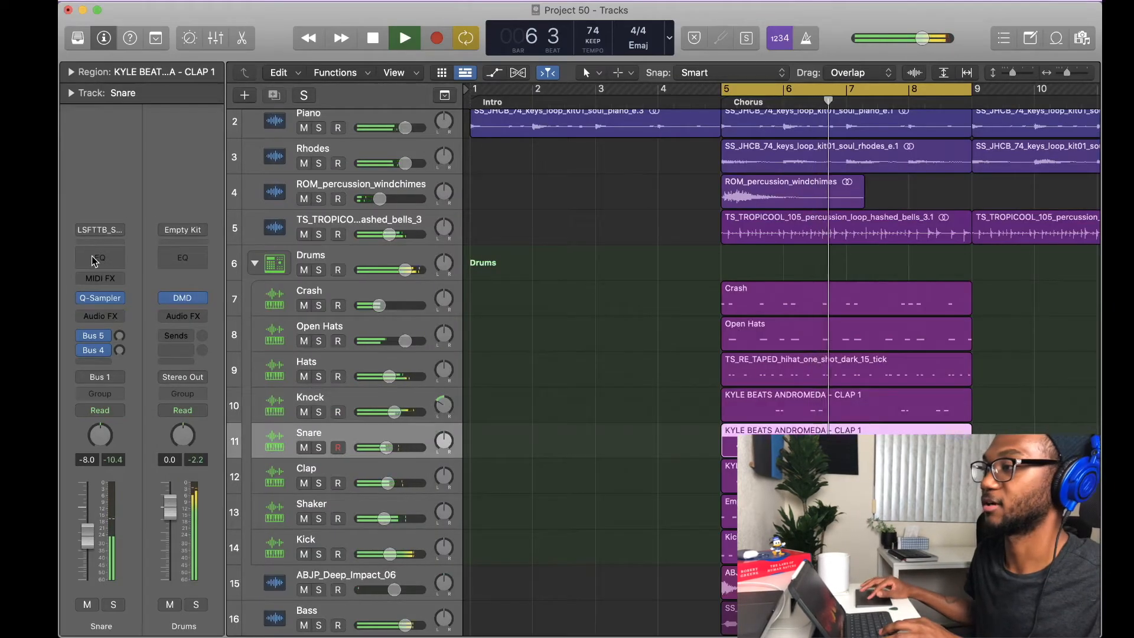
# Step: Add a Channel EQ to the Snare, and on the Kick low-cut at 47.8 Hz and boost 105 Hz by 2.8 dB
pyautogui.click(95, 260)
pyautogui.moveTo(711, 203); pyautogui.dragTo(500, 138)
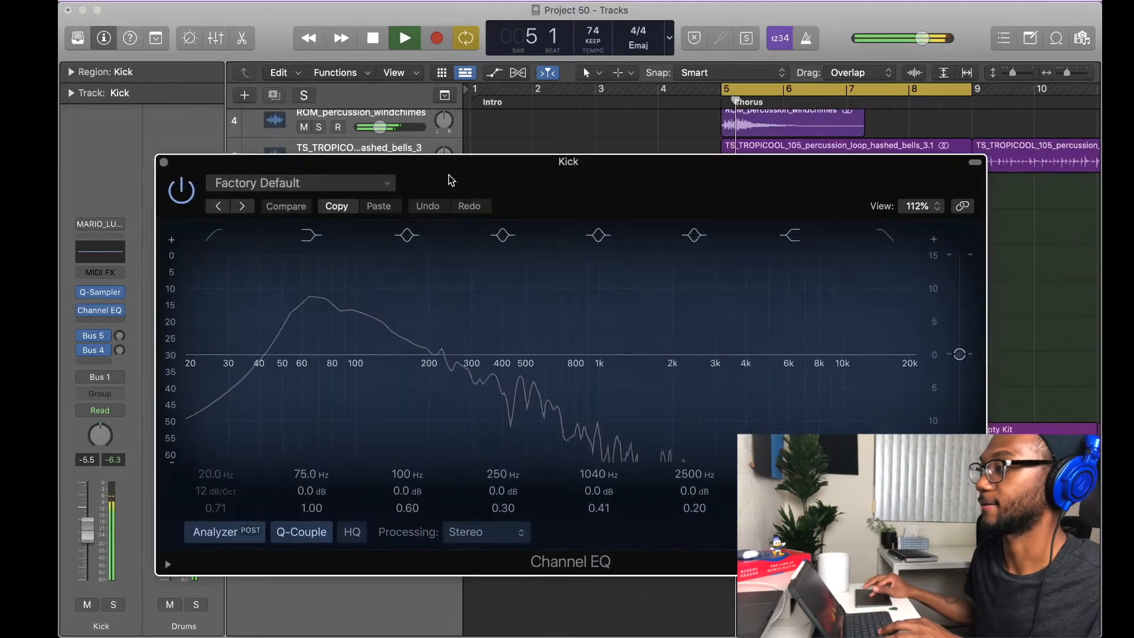
pyautogui.click(188, 220)
pyautogui.moveTo(222, 374); pyautogui.dragTo(342, 338)
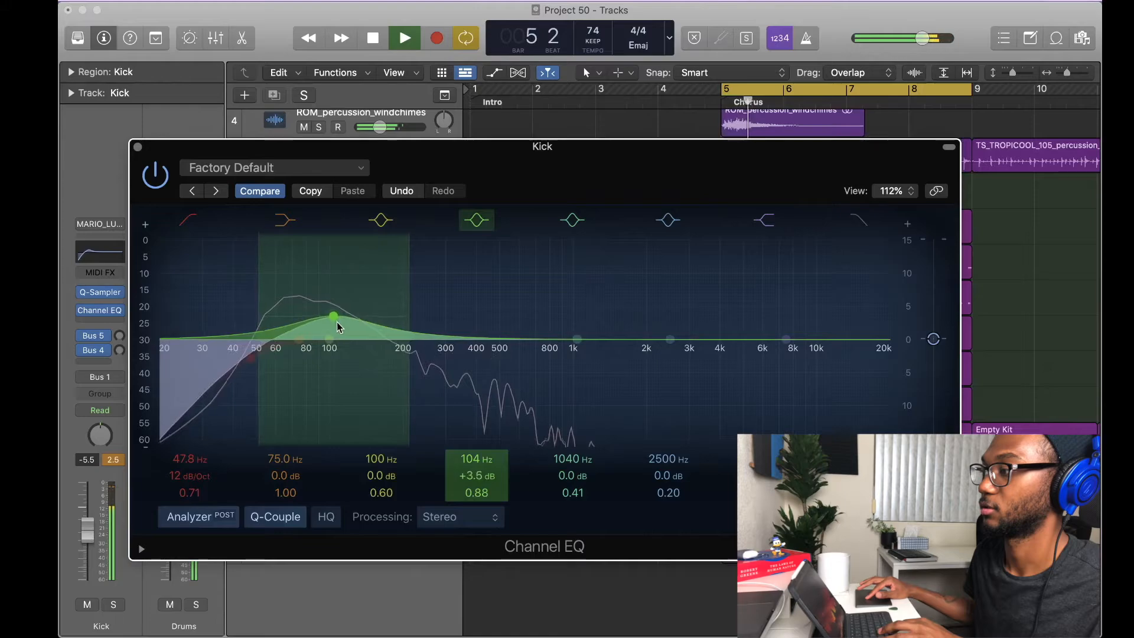
pyautogui.moveTo(336, 321); pyautogui.dragTo(337, 326)
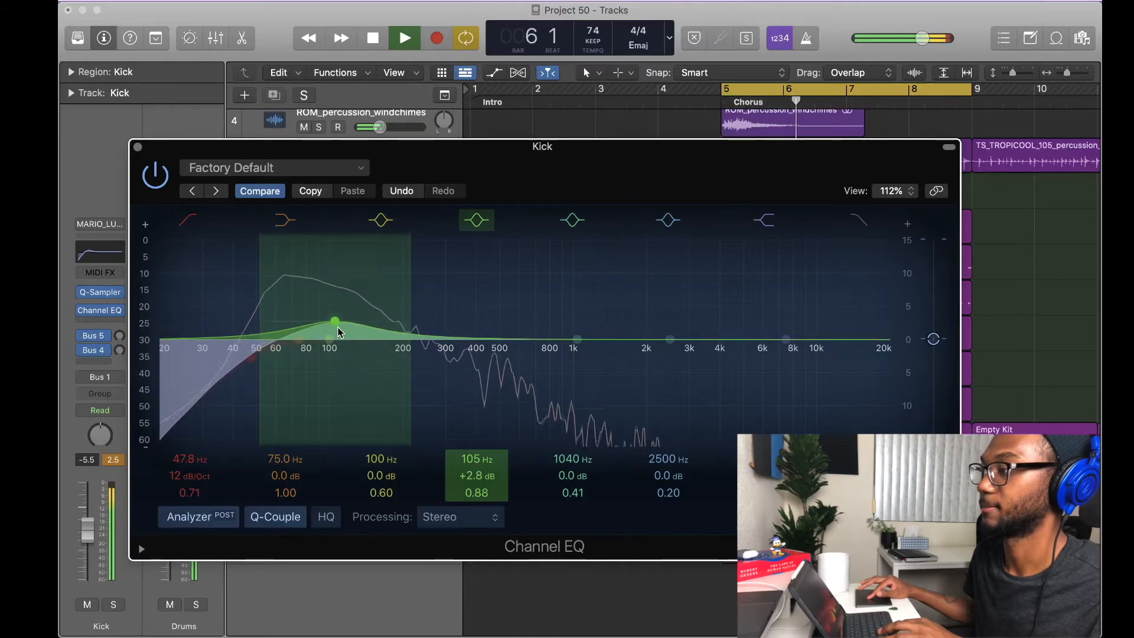
pyautogui.click(143, 146)
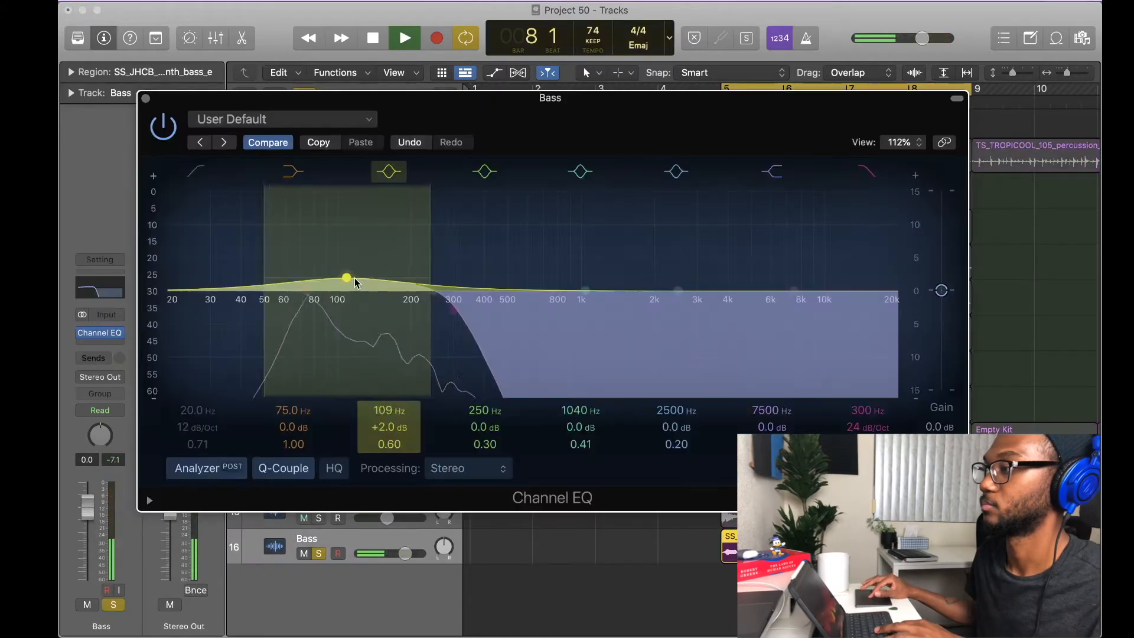
# Step: Adjust the low and low-mid bands in the Bass track's Channel EQ and stop playback
pyautogui.moveTo(355, 284); pyautogui.dragTo(471, 277)
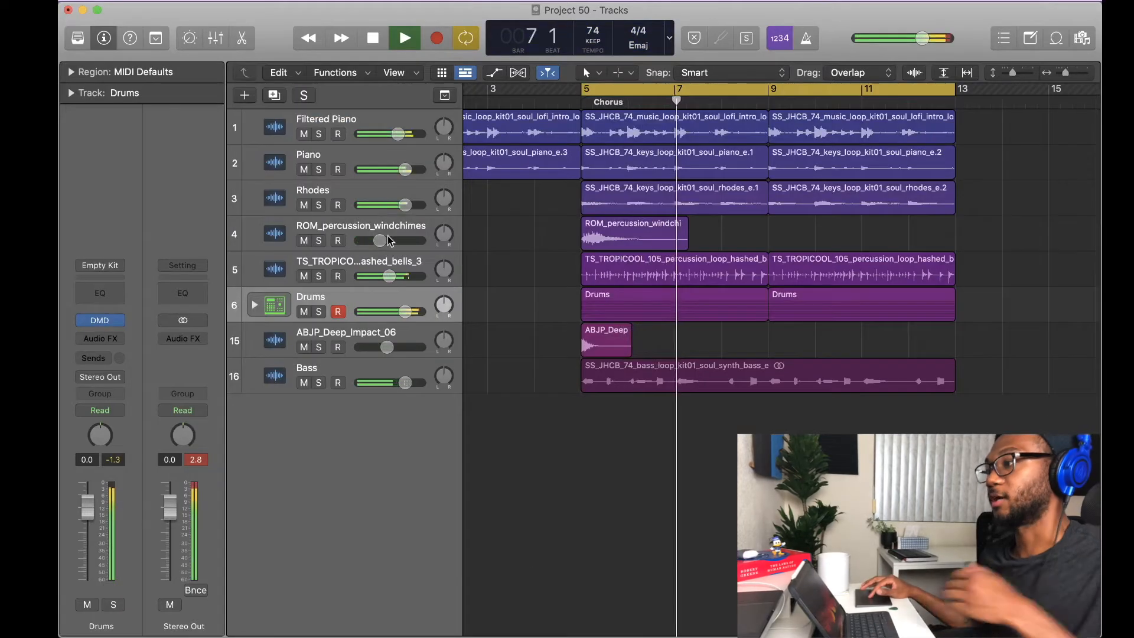
pyautogui.press('space')
pyautogui.click(388, 239)
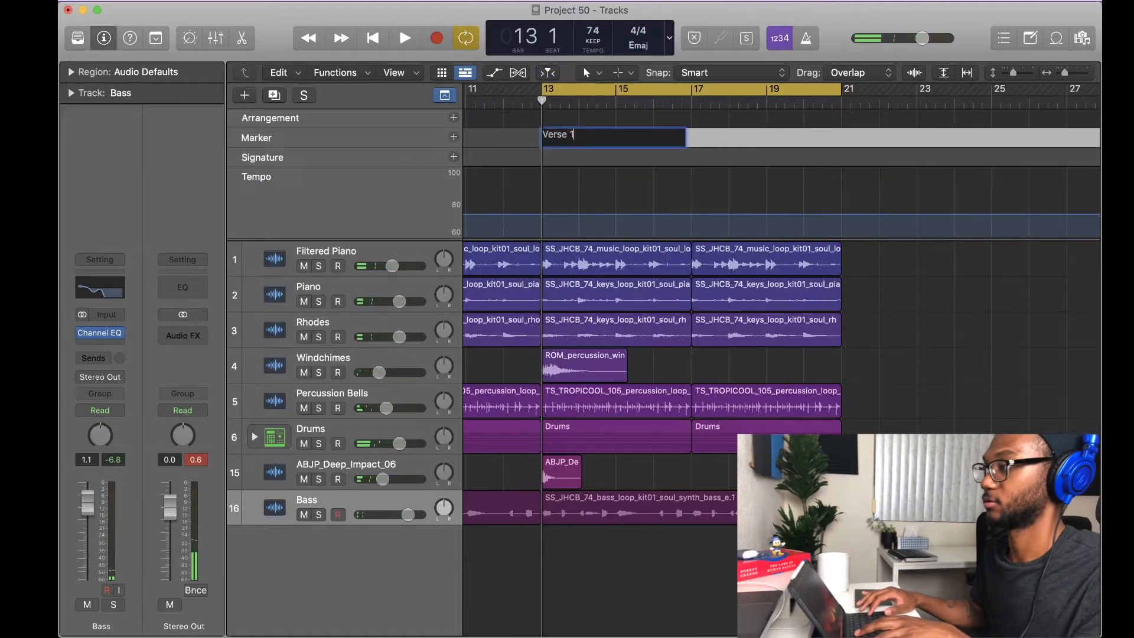
# Step: Name the marker at bar 13 "Verse 1", play it briefly, and hide the global tracks
pyautogui.press('Return')
pyautogui.press('space')
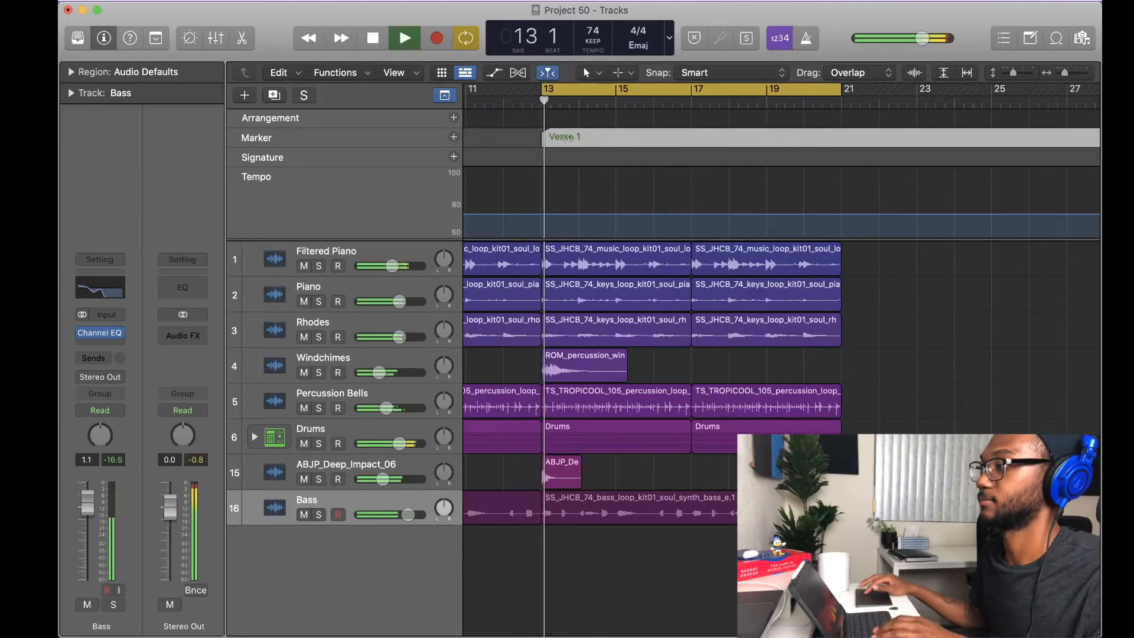
pyautogui.press('space')
pyautogui.click(445, 95)
pyautogui.hscroll(-3, 654, 269)
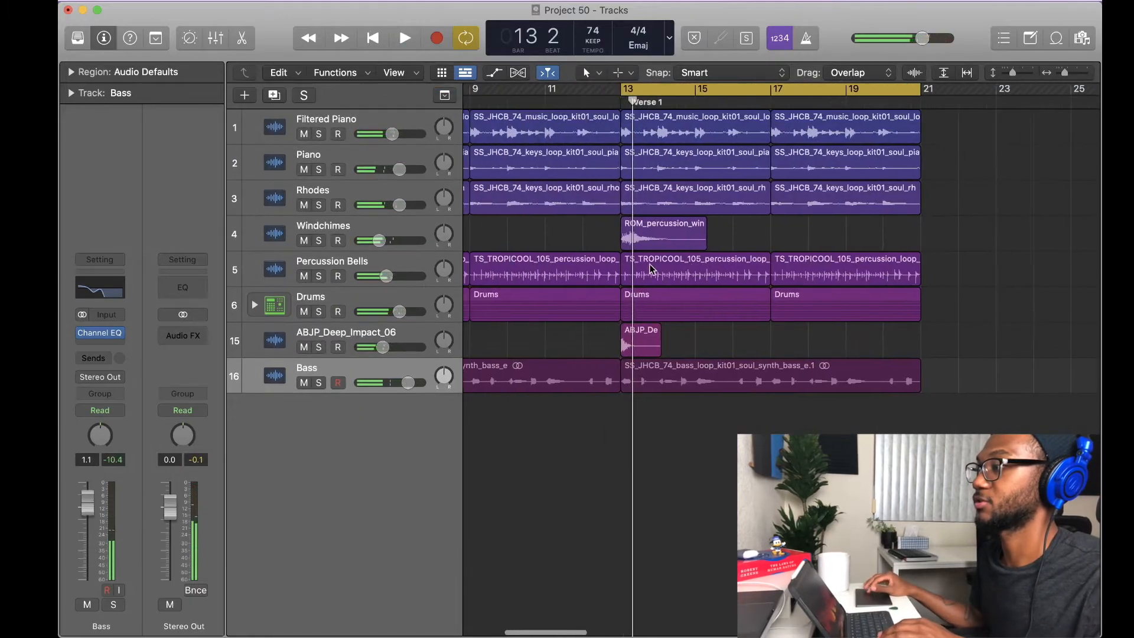
# Step: Delete the Bass, Kick, Snare, Percussion Bells and Hats regions between bars 13 and 17 to thin out the first half of the verse
pyautogui.hscroll(-2, 779, 362)
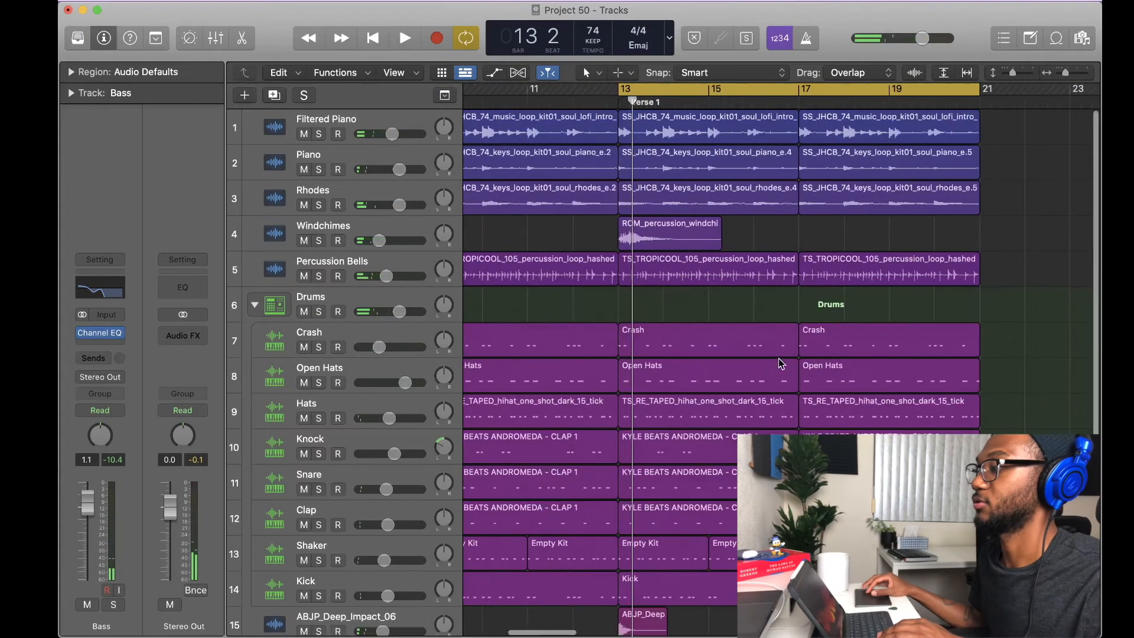
pyautogui.scroll(-2, 678, 535)
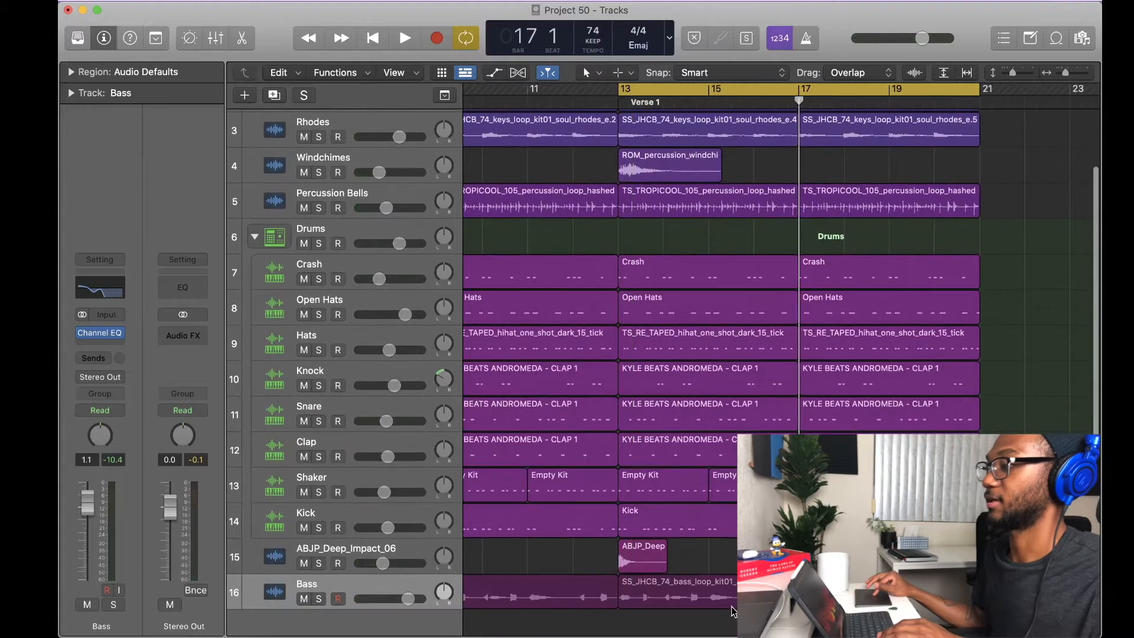
pyautogui.press('Delete')
pyautogui.click(661, 532)
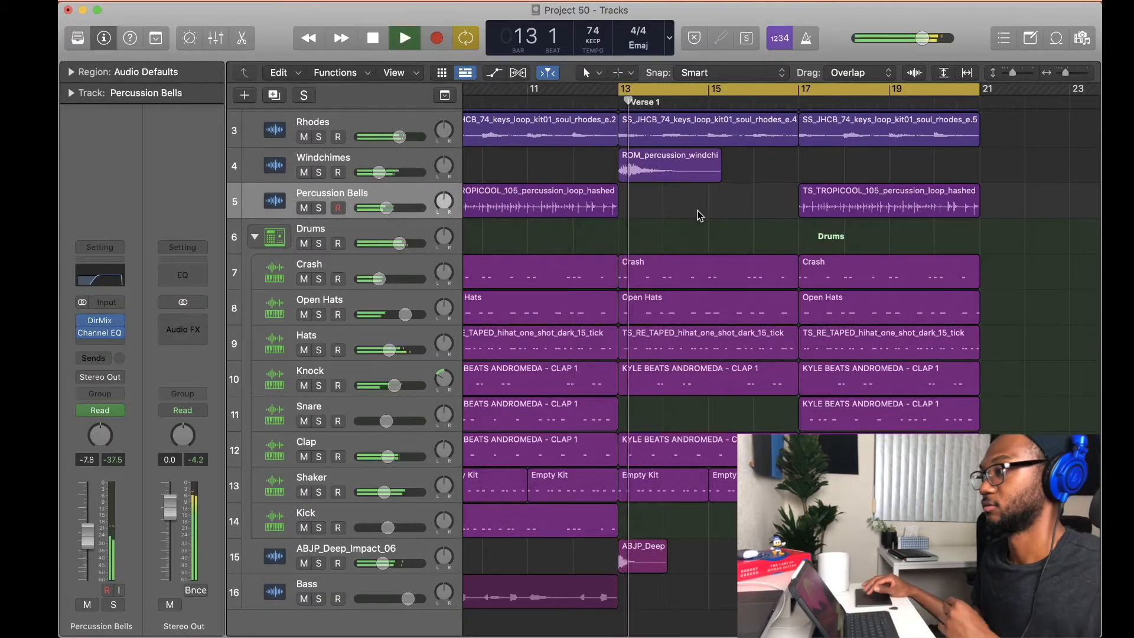
pyautogui.scroll(5, 698, 215)
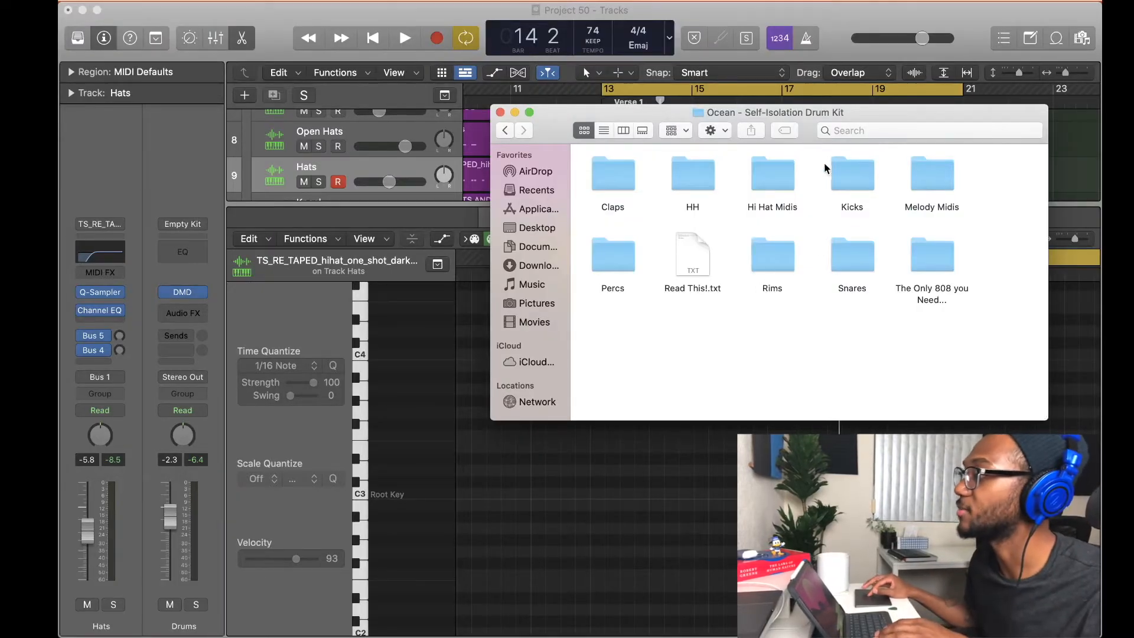
# Step: Import Hi Hat 4.mid from the kit's Hi Hat Midis folder onto the Hats track at bar 13 and play it
pyautogui.doubleClick(785, 177)
pyautogui.moveTo(793, 119); pyautogui.dragTo(559, 334)
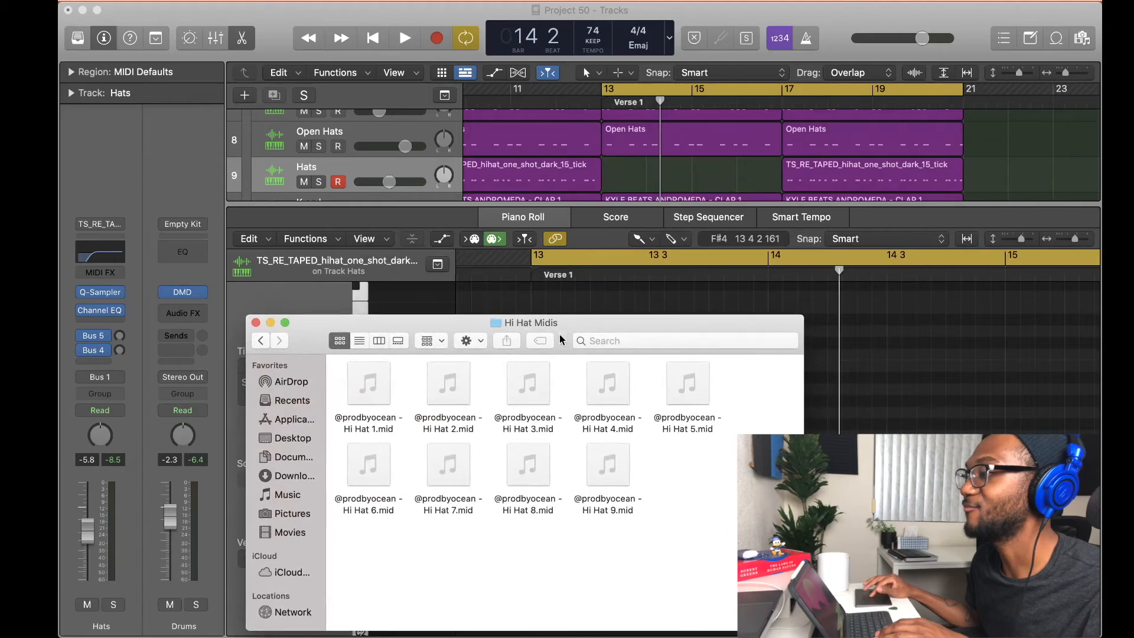
pyautogui.moveTo(620, 399); pyautogui.dragTo(621, 144)
pyautogui.click(705, 253)
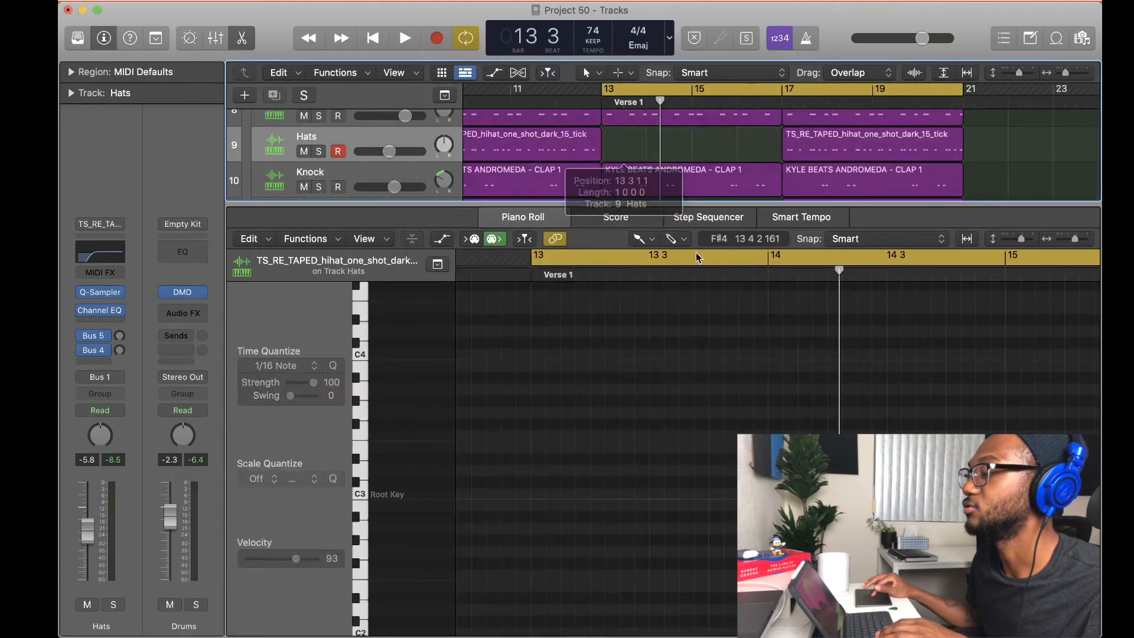
pyautogui.press('space')
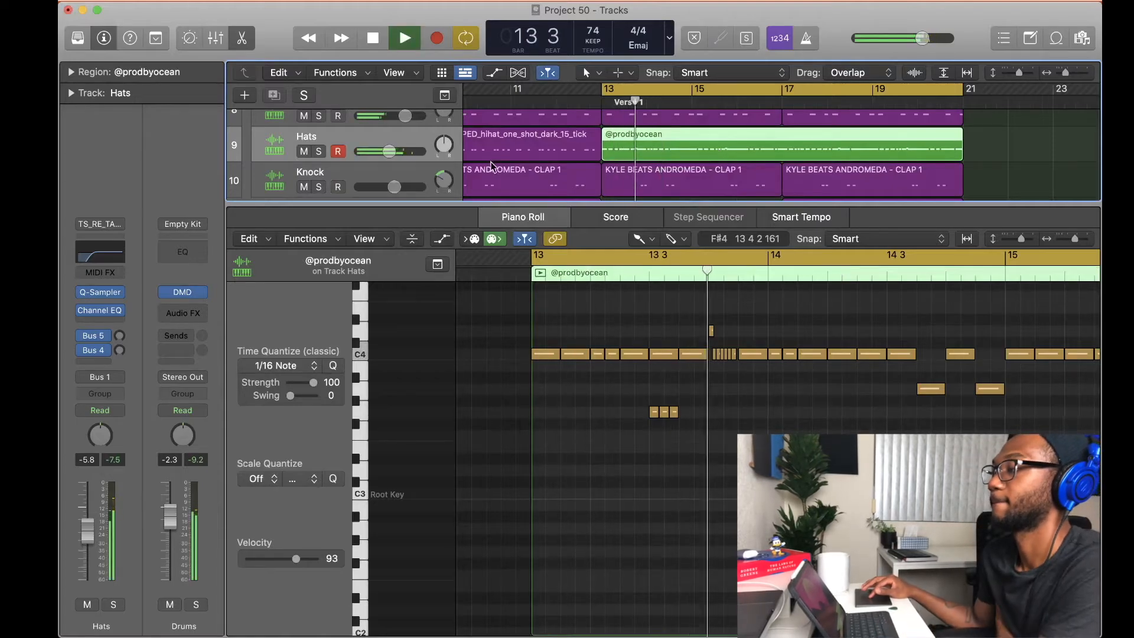
# Step: Recolor the imported hi-hat region to the drums' purple and delete the old Hats region at bar 17
pyautogui.scroll(-10, 638, 322)
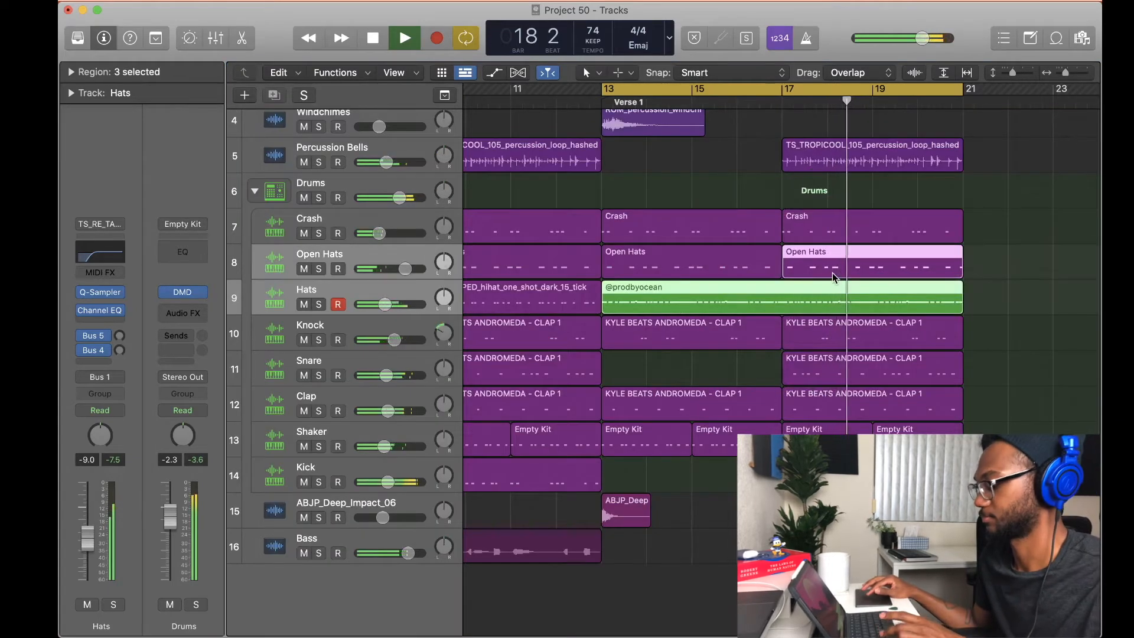
pyautogui.hotkey('alt', 'c')
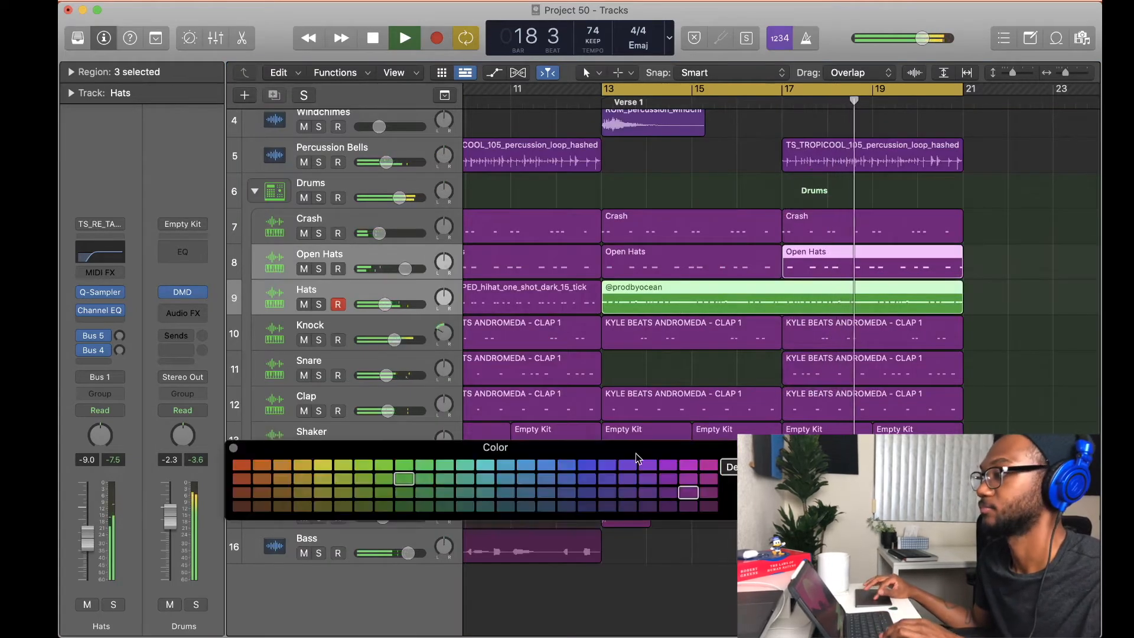
pyautogui.click(687, 492)
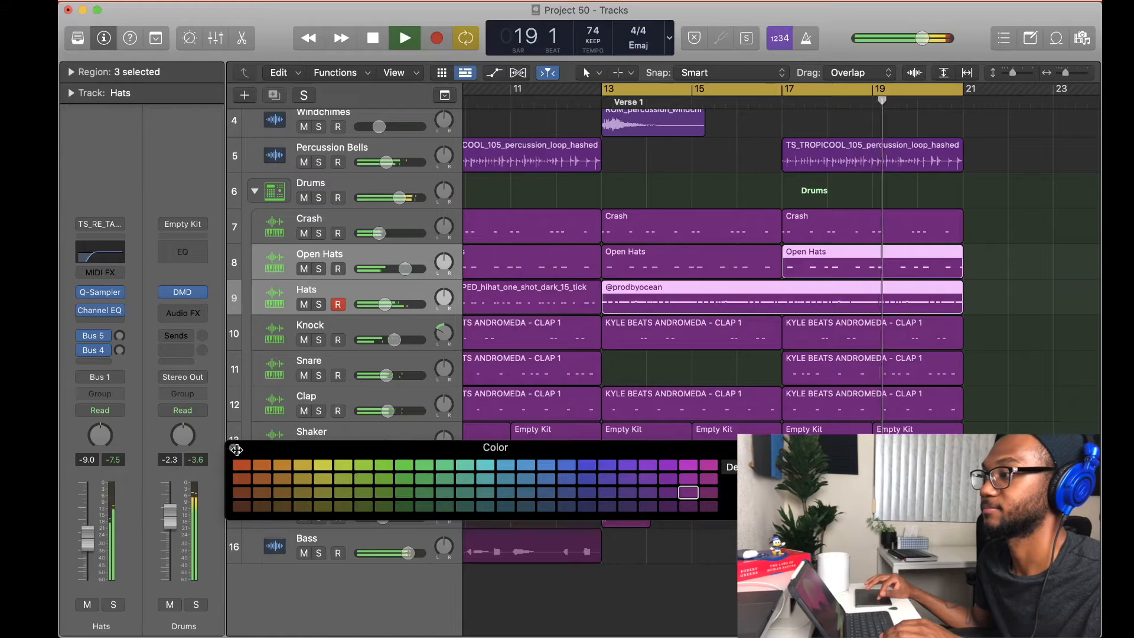
pyautogui.click(237, 450)
pyautogui.click(1016, 290)
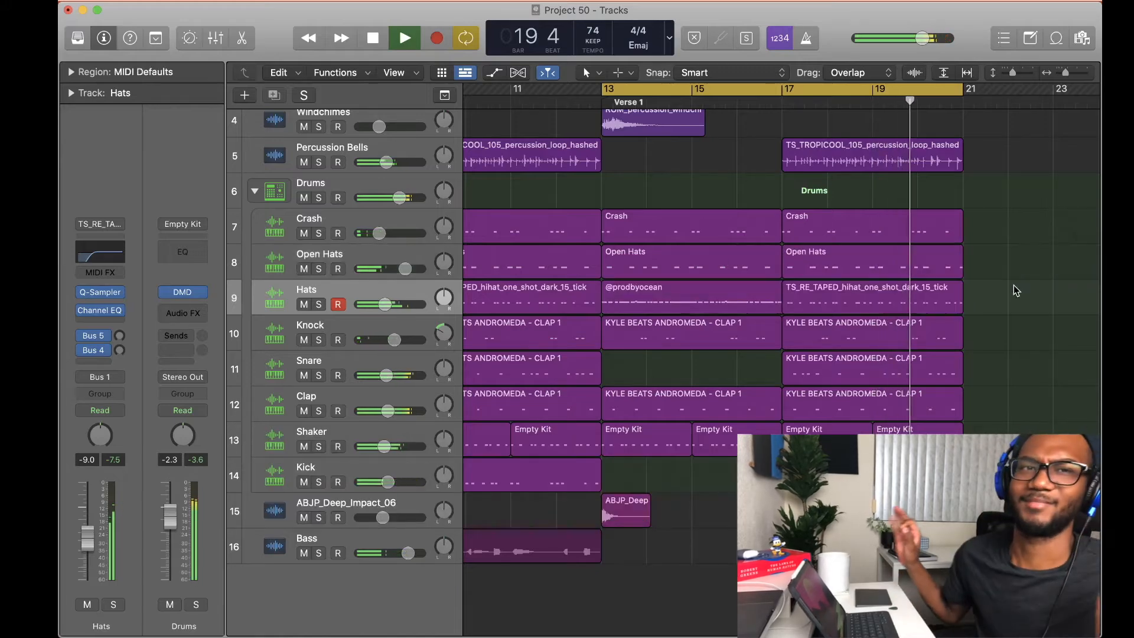
pyautogui.click(897, 303)
pyautogui.press('Delete')
# Step: Copy all the Verse 1 regions from bars 13 to 21 so the copies start at bar 21
pyautogui.hotkey('shift', 'i')
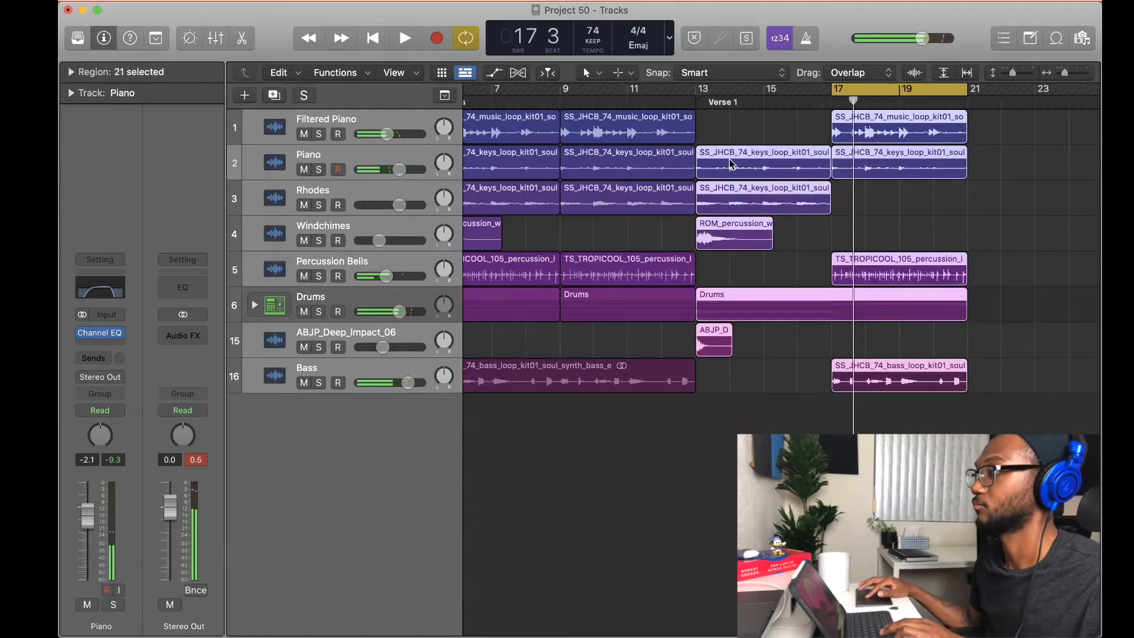
pyautogui.moveTo(731, 164); pyautogui.dragTo(1004, 162)
pyautogui.click(699, 220)
pyautogui.hscroll(5, 701, 220)
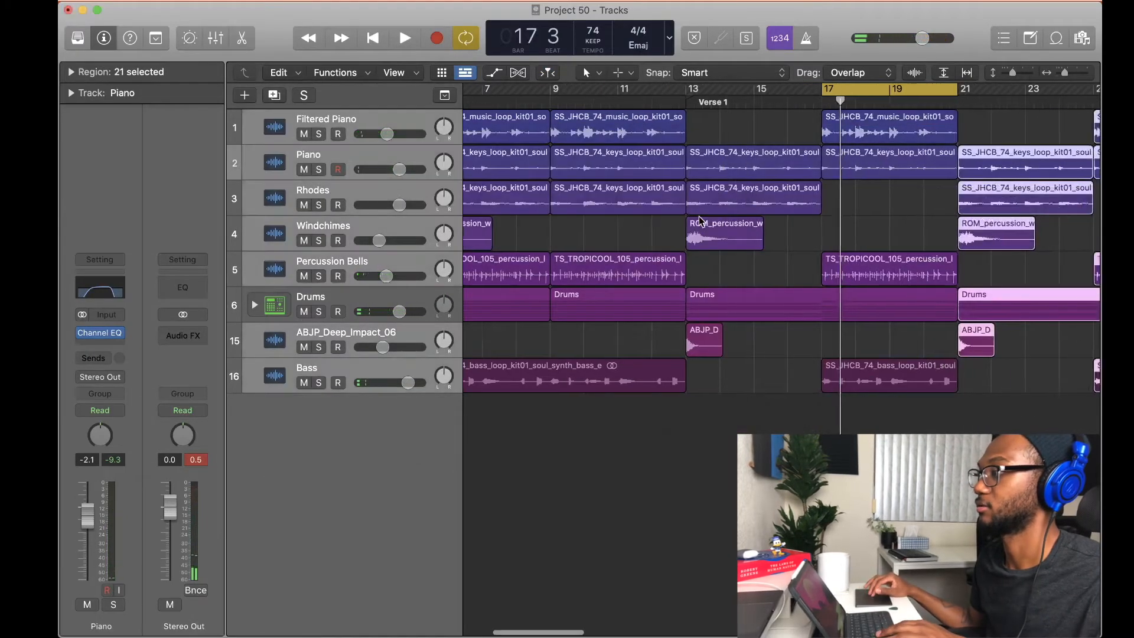
# Step: Cycle bars 13 to 29 and play back the extended verse while inspecting the individual drum tracks
pyautogui.press('c')
pyautogui.moveTo(506, 97); pyautogui.dragTo(1056, 95)
pyautogui.press('space')
pyautogui.click(254, 305)
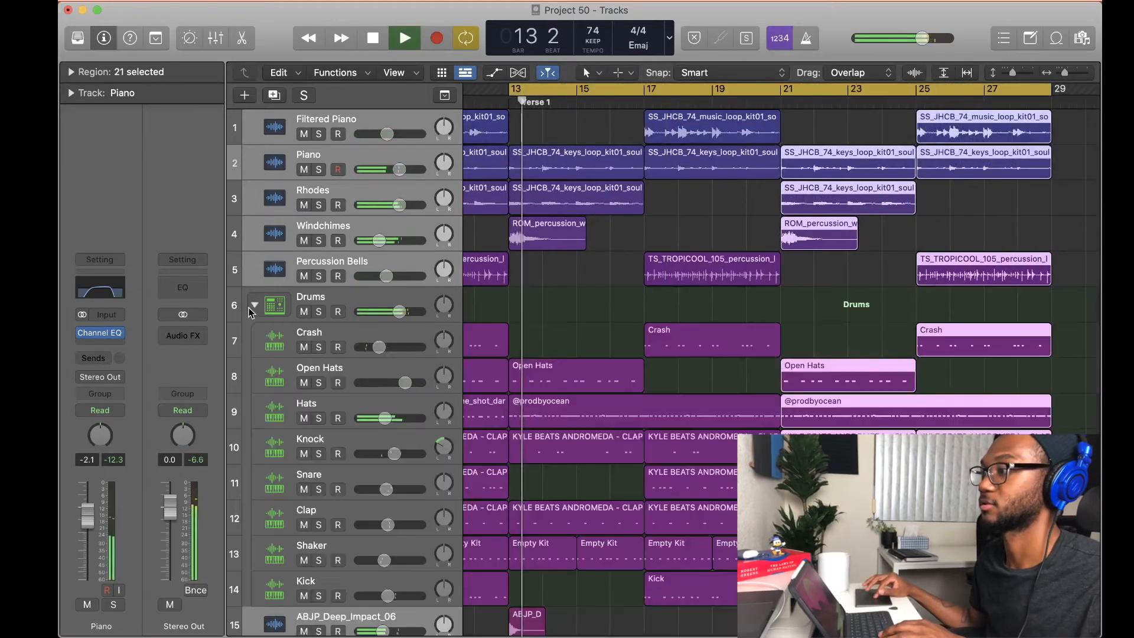
pyautogui.click(579, 286)
pyautogui.scroll(-1, 578, 287)
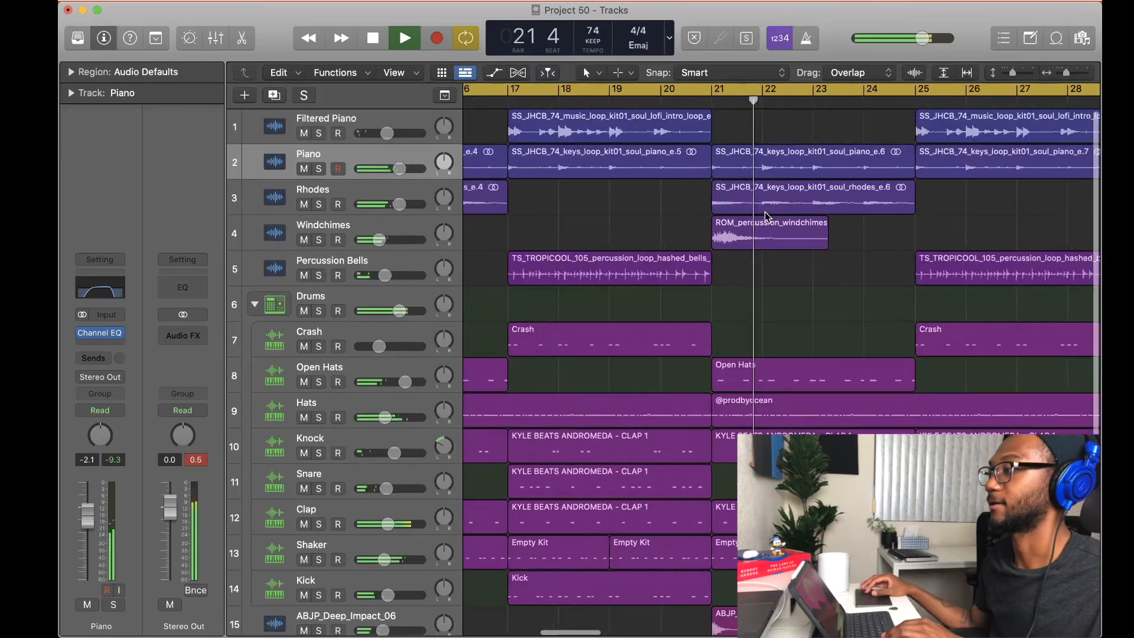
pyautogui.click(253, 306)
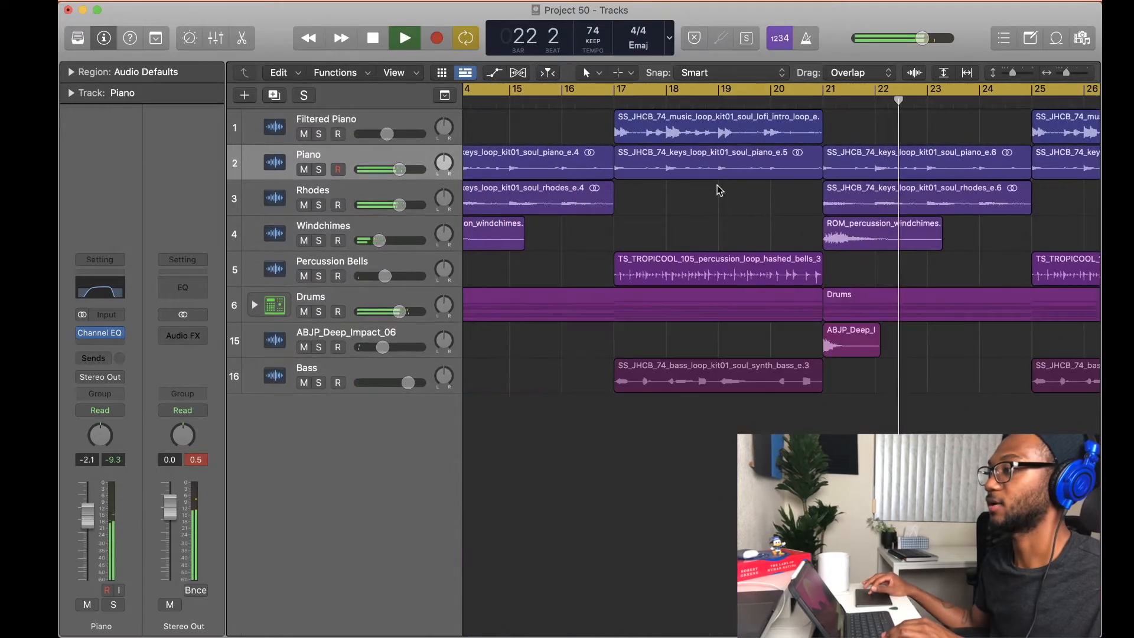
pyautogui.scroll(-3, 715, 209)
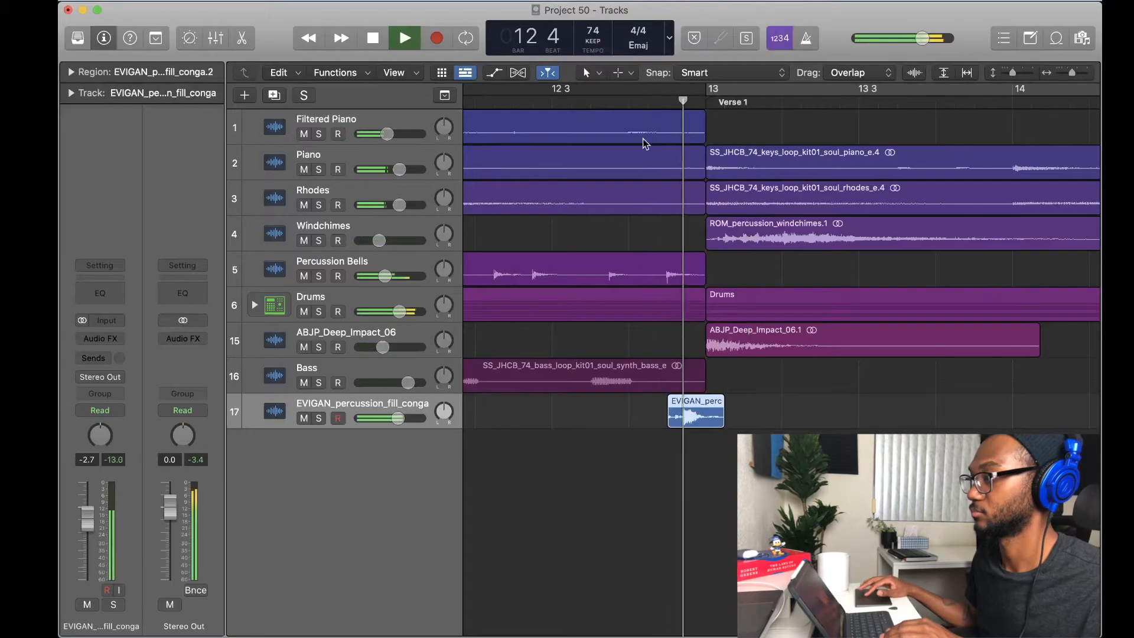
# Step: Move the conga fill region earlier so it ends at bar 13, and lower its track volume to -9.2 dB
pyautogui.moveTo(695, 415); pyautogui.dragTo(675, 415)
pyautogui.press('space')
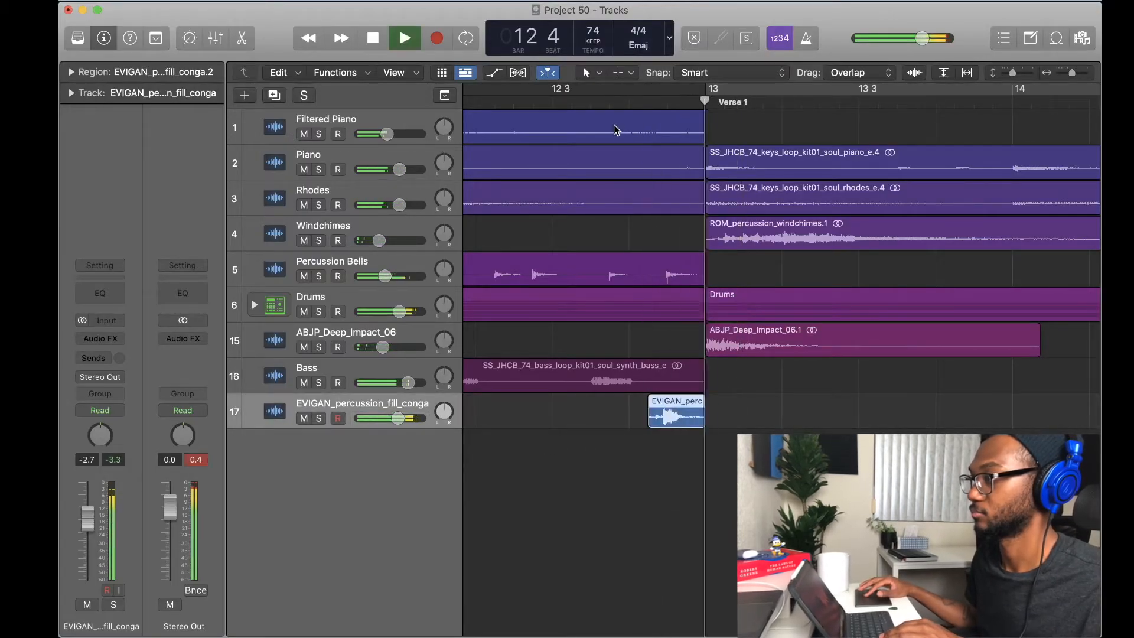
pyautogui.moveTo(398, 418); pyautogui.dragTo(399, 418)
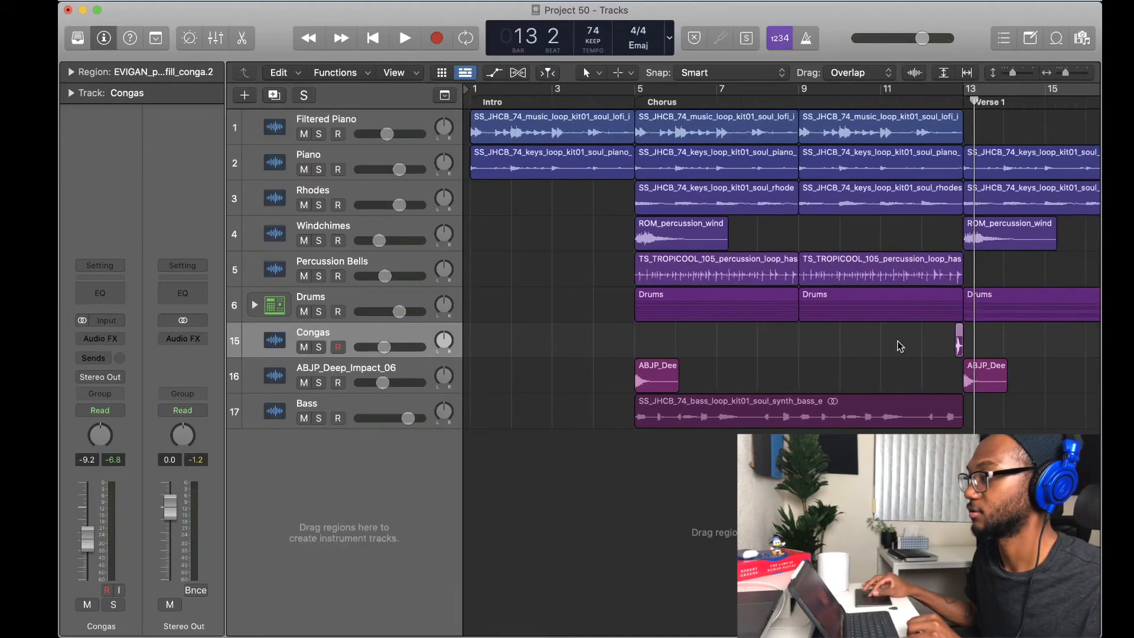
# Step: Copy the conga fill so it ends where the Chorus starts at bar 5, and play the transition
pyautogui.moveTo(958, 341); pyautogui.dragTo(629, 346)
pyautogui.scroll(5, 630, 346)
pyautogui.hscroll(-2, 634, 340)
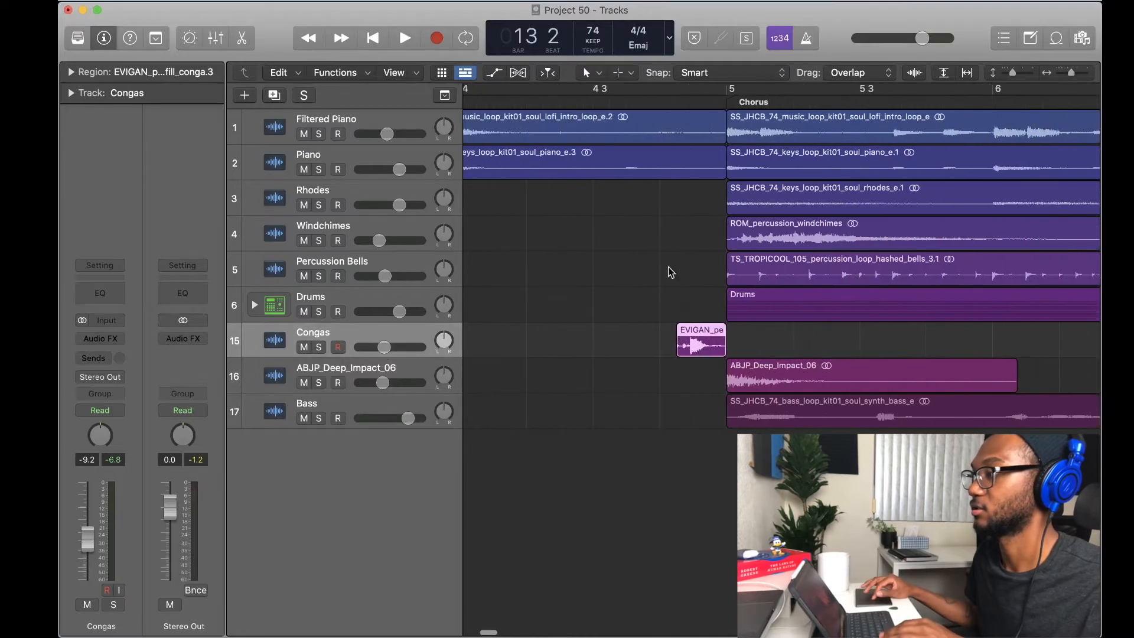
pyautogui.click(633, 98)
pyautogui.press('space')
pyautogui.scroll(-3, 655, 221)
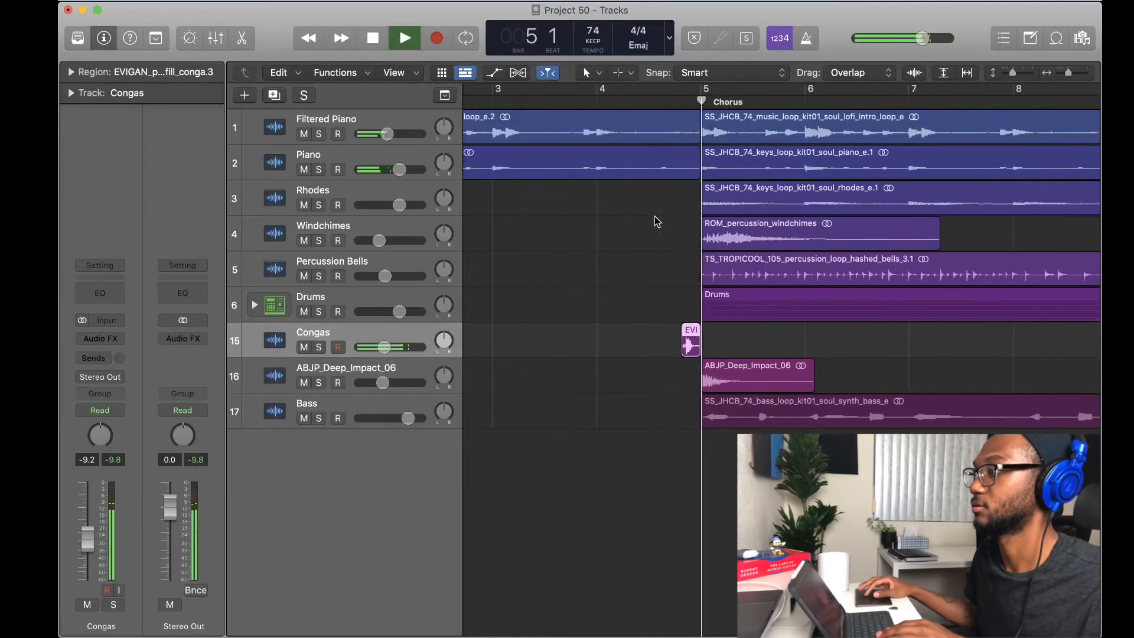
# Step: Repeat the conga fill right before bars 17, 21, 25 and 29 on the Congas track
pyautogui.scroll(-3, 697, 311)
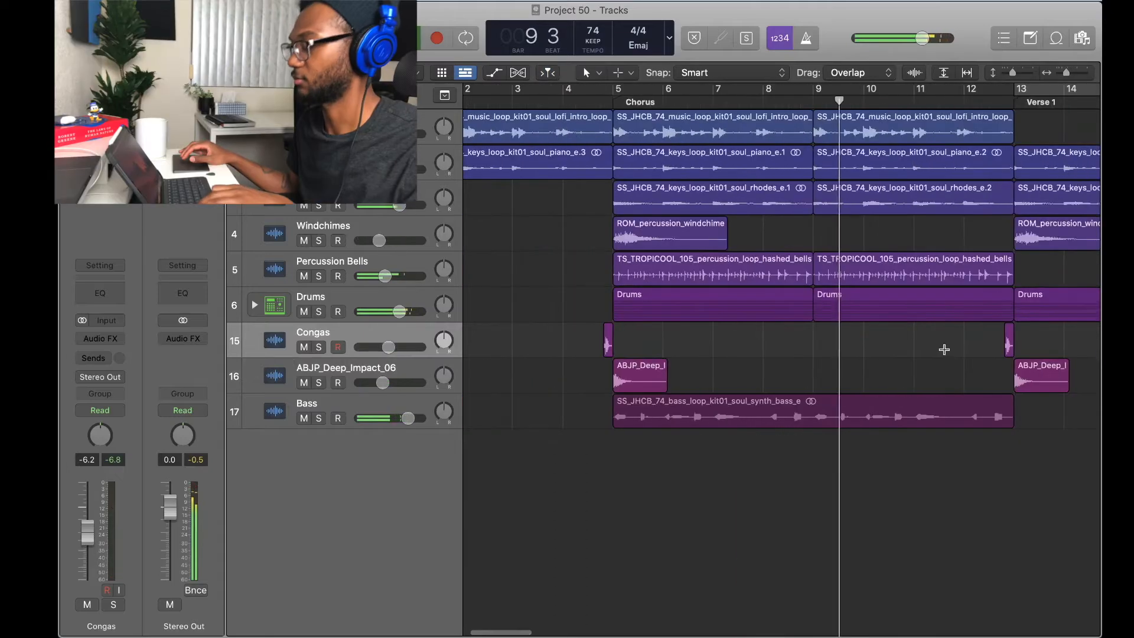
pyautogui.scroll(-3, 944, 349)
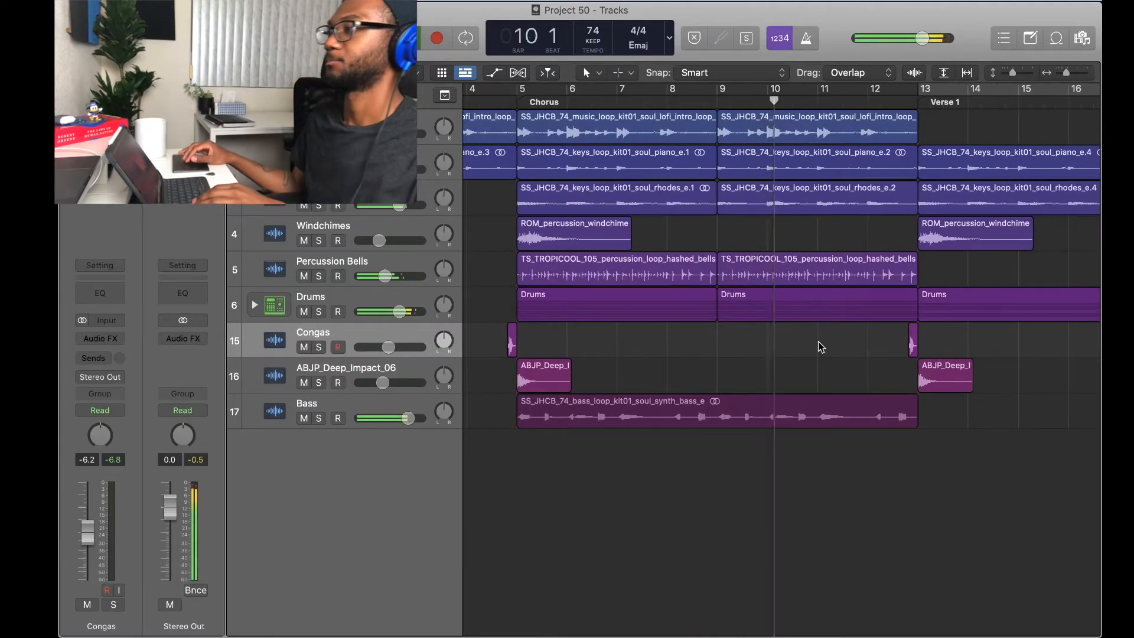
pyautogui.scroll(-3, 821, 347)
pyautogui.scroll(4, 821, 346)
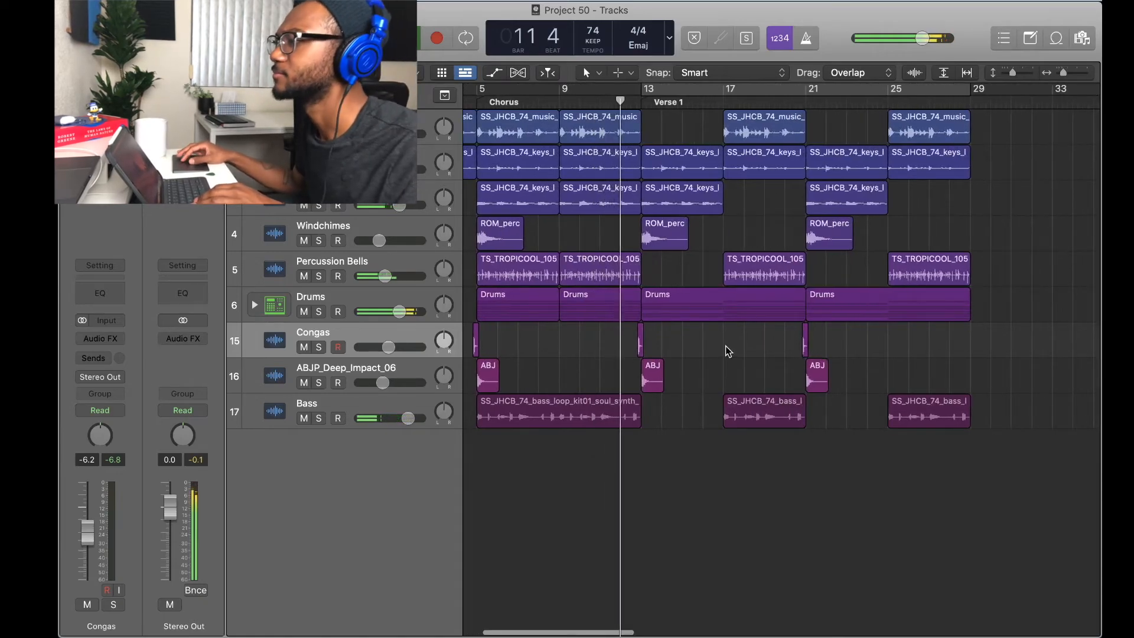
pyautogui.hscroll(-3, 727, 351)
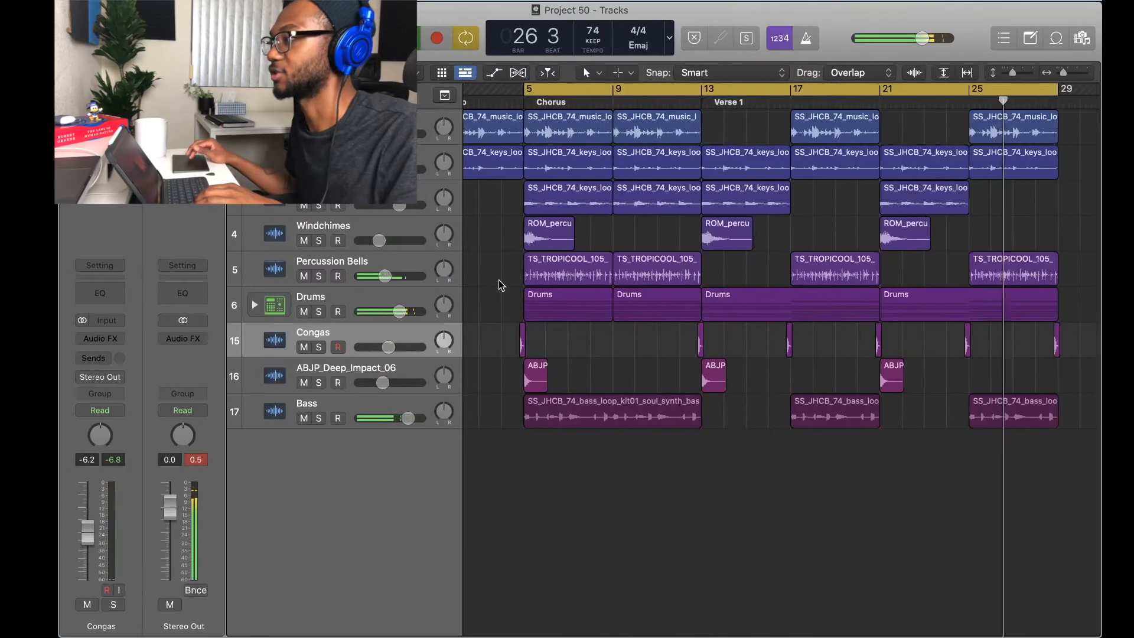
# Step: Switch to Splice, filter the vocal samples to E major, and return to place the KRYSTAYOUNGS vocal at bar 5, trimmed to one bar
pyautogui.hotkey('ctrl', 'Left')
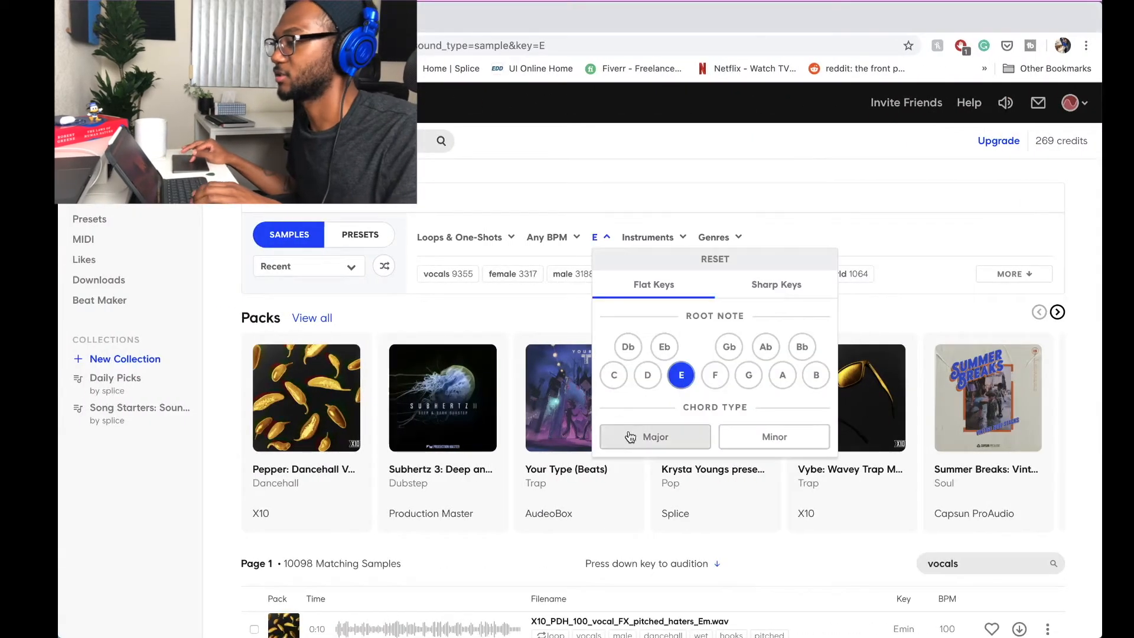
pyautogui.click(630, 437)
pyautogui.hotkey('ctrl', 'Right')
pyautogui.moveTo(700, 433); pyautogui.dragTo(506, 466)
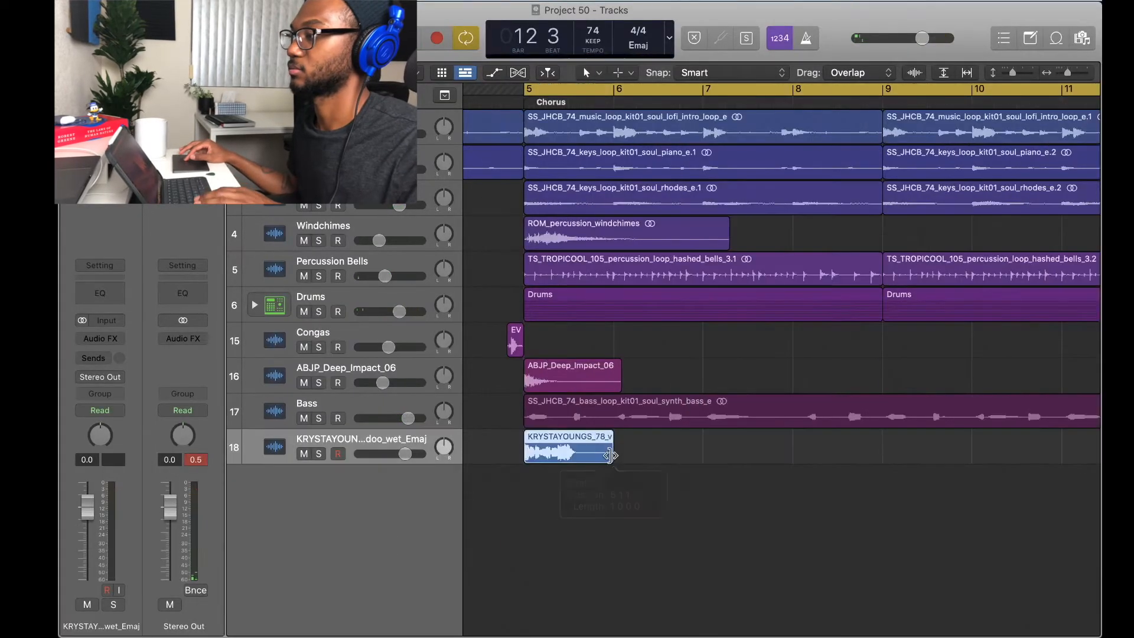
# Step: Play the Chorus and lower the KRYSTAYOUNGS vocal track's volume to -12.6 dB
pyautogui.press('space')
pyautogui.moveTo(405, 453); pyautogui.dragTo(388, 453)
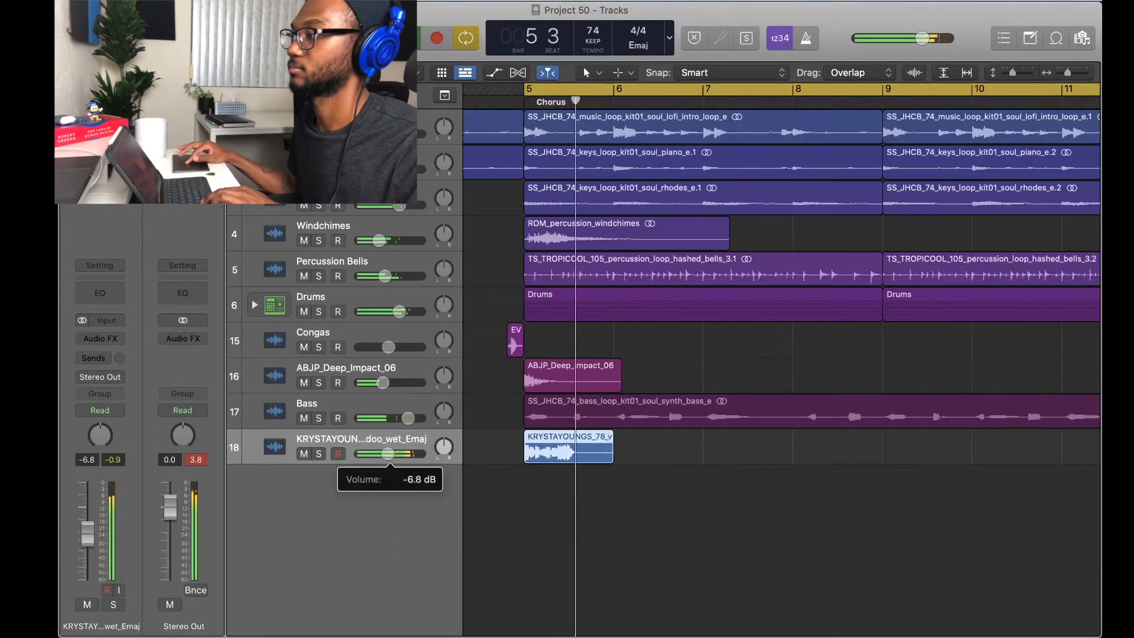
pyautogui.moveTo(388, 454); pyautogui.dragTo(380, 454)
pyautogui.scroll(-5, 684, 440)
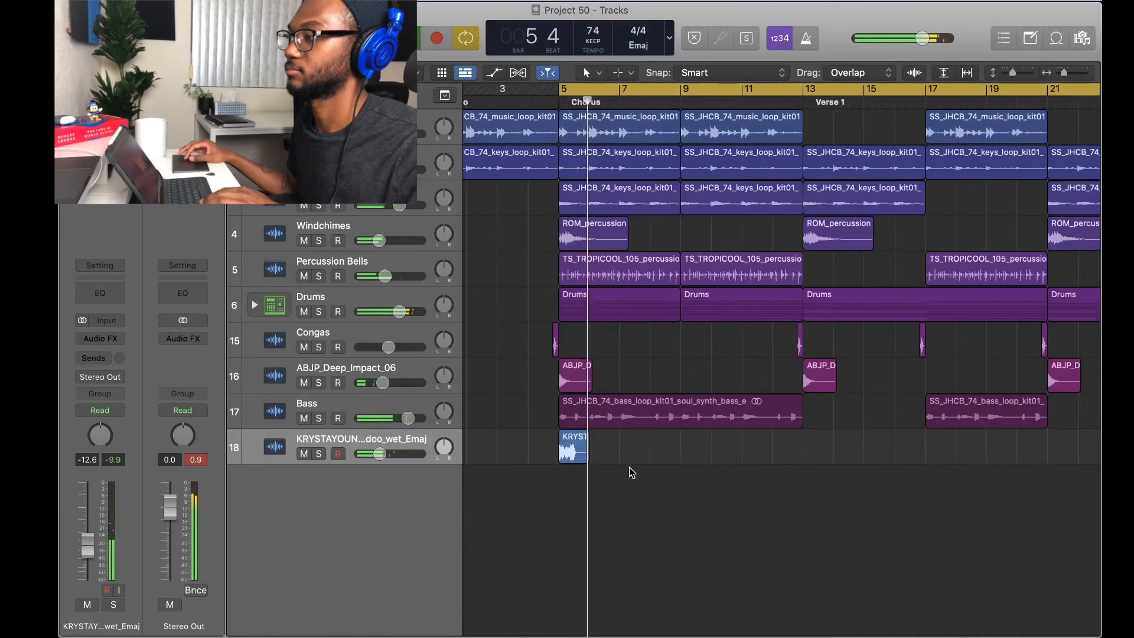
# Step: Create a software instrument track and load the mono Quick Sampler on it
pyautogui.press('alt+super+s')
pyautogui.click(115, 322)
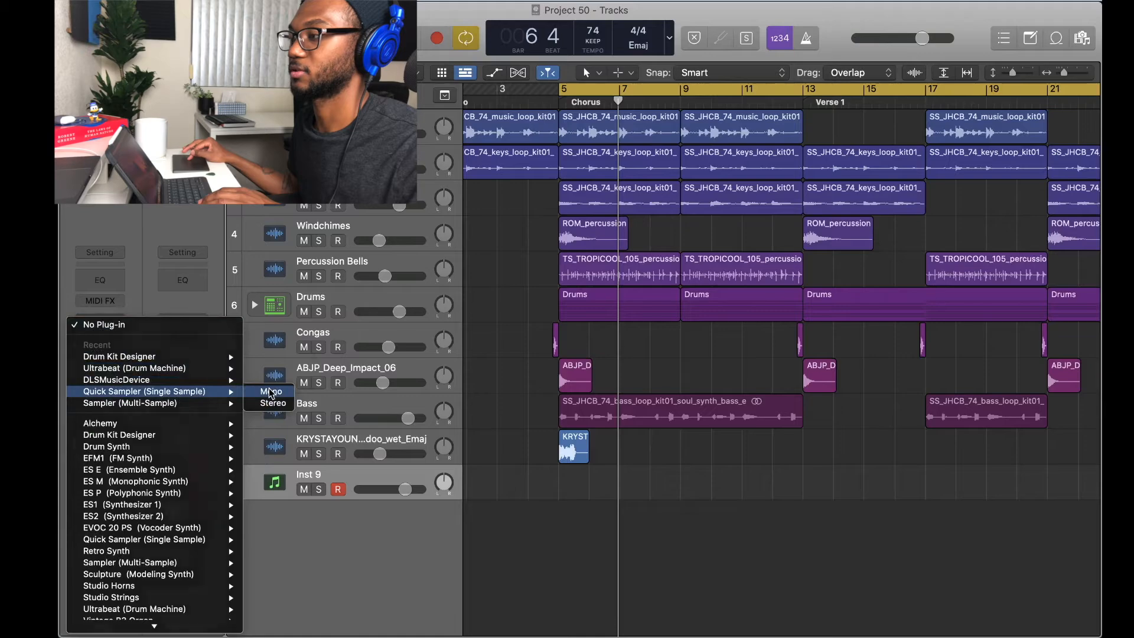
pyautogui.click(269, 392)
# Step: Load the KRYSTAYOUNGS vocal region into Quick Sampler and close the plug-in window
pyautogui.moveTo(648, 191); pyautogui.dragTo(976, 245)
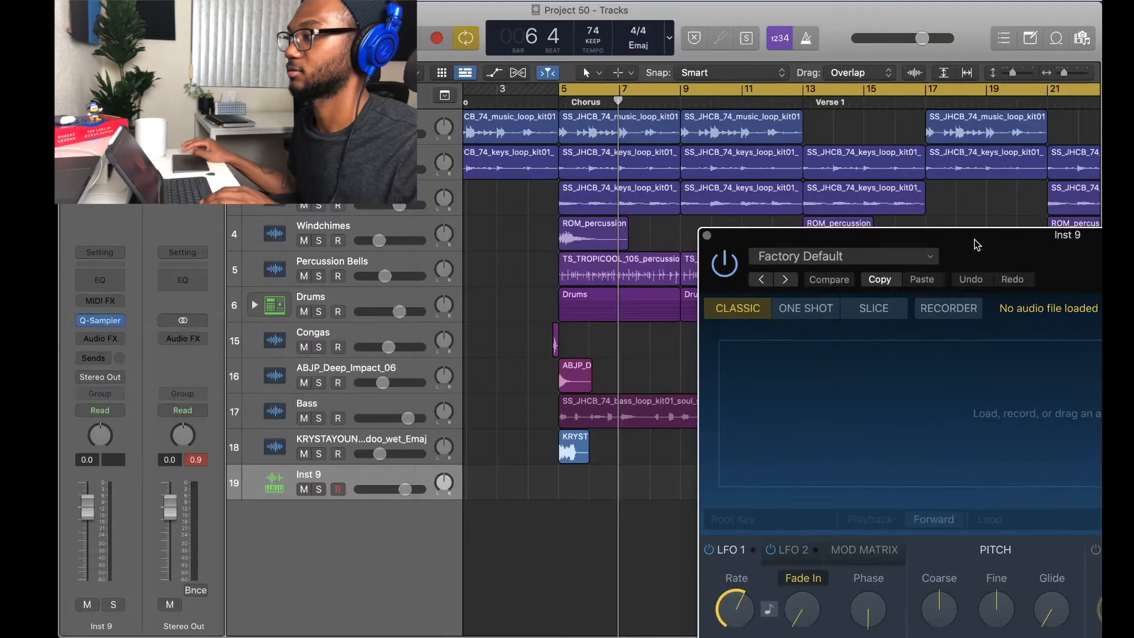
pyautogui.moveTo(724, 422); pyautogui.dragTo(916, 397)
pyautogui.moveTo(1005, 242); pyautogui.dragTo(591, 37)
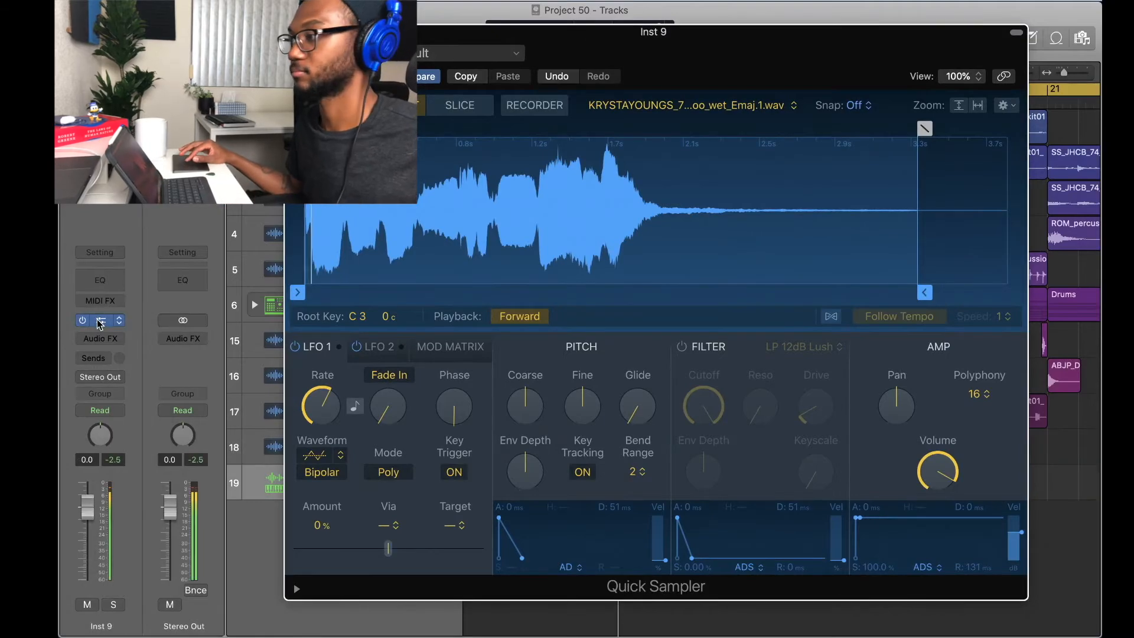
pyautogui.press('super+w')
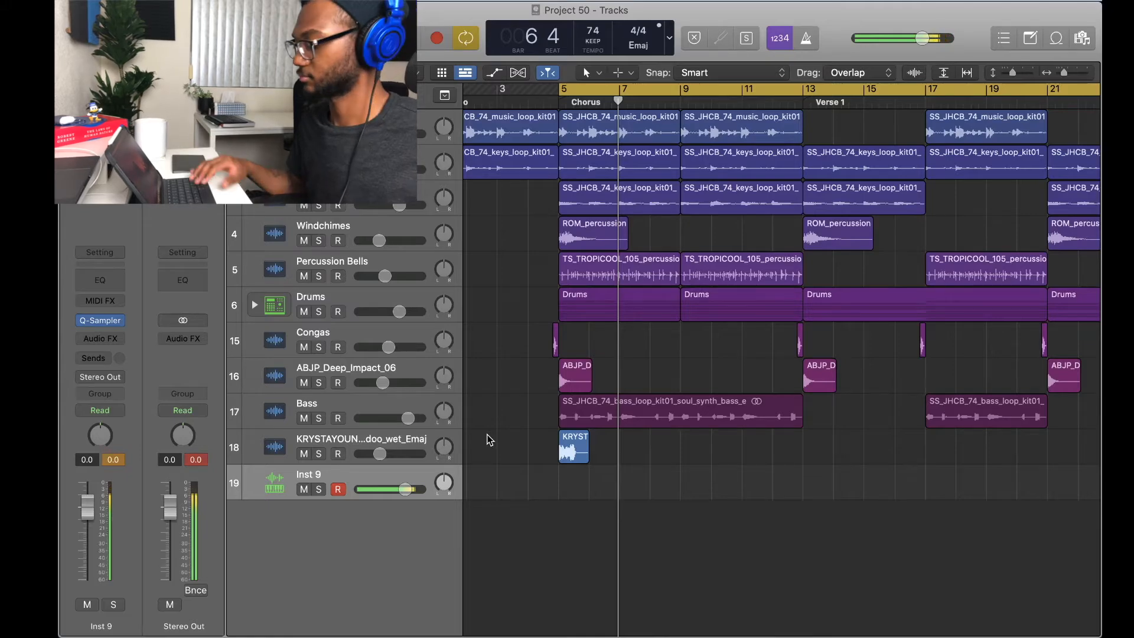
# Step: Stop playback, switch Quick Sampler to Slice mode, and record a vocal-slice performance on the Inst 9 track
pyautogui.press('space')
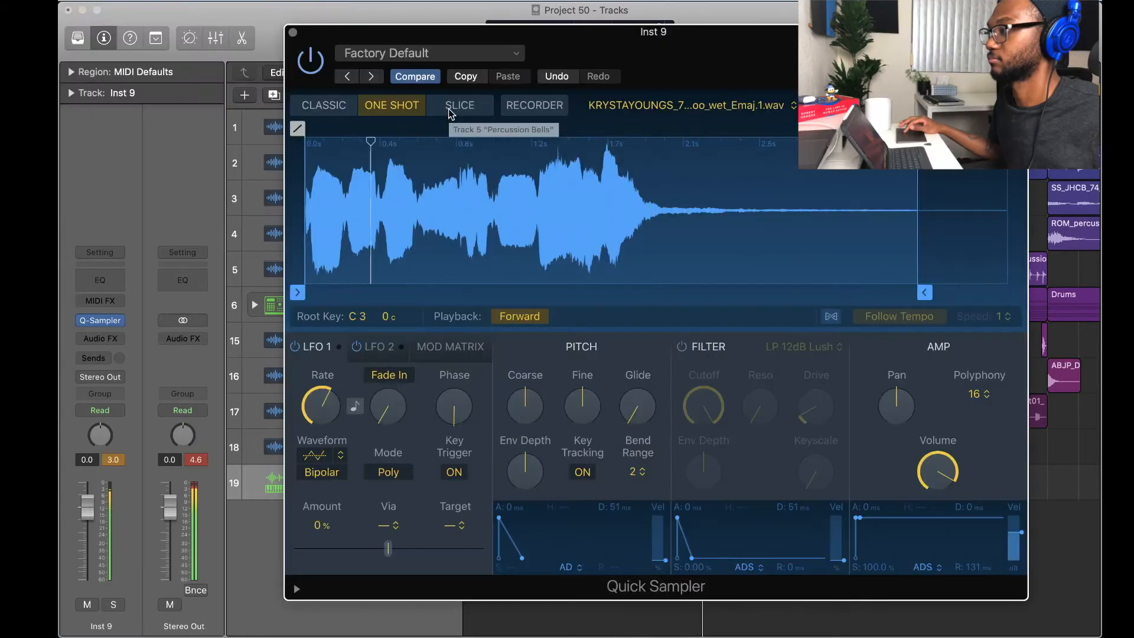
pyautogui.click(451, 114)
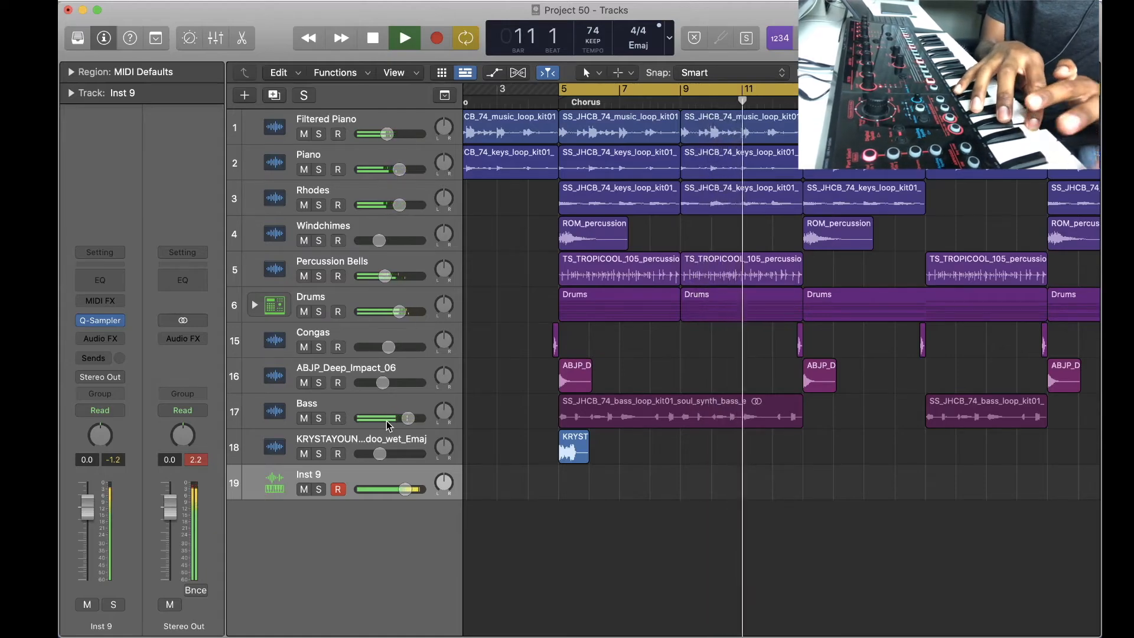
pyautogui.press('r')
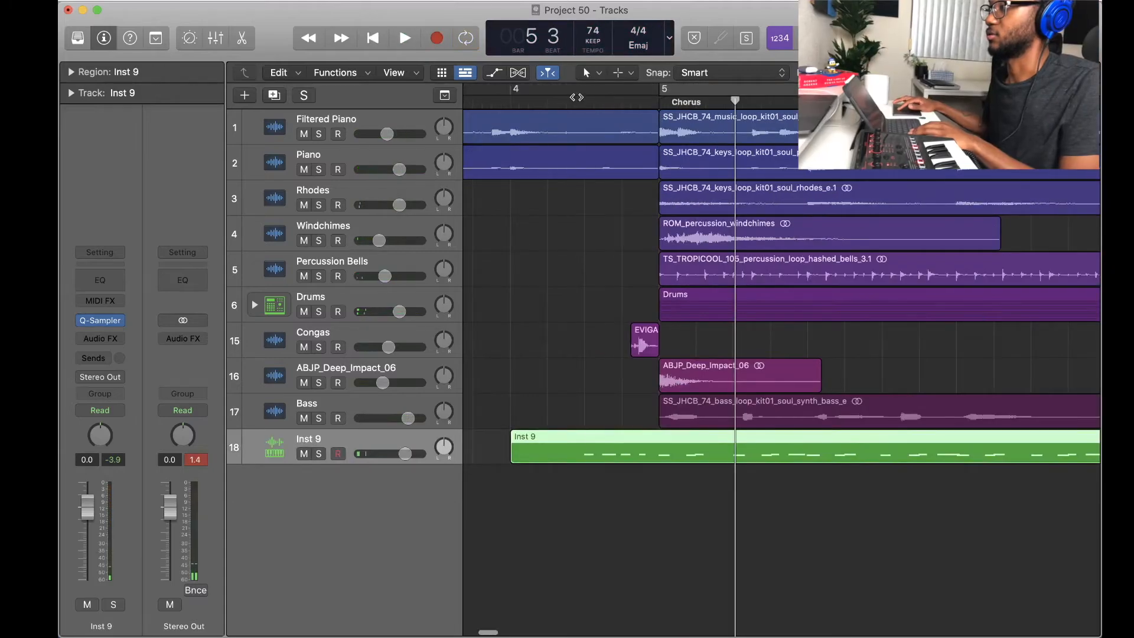
# Step: Play the recorded Inst 9 region from bar 4 and open it in the Piano Roll with the Pointer tool selected
pyautogui.doubleClick(576, 97)
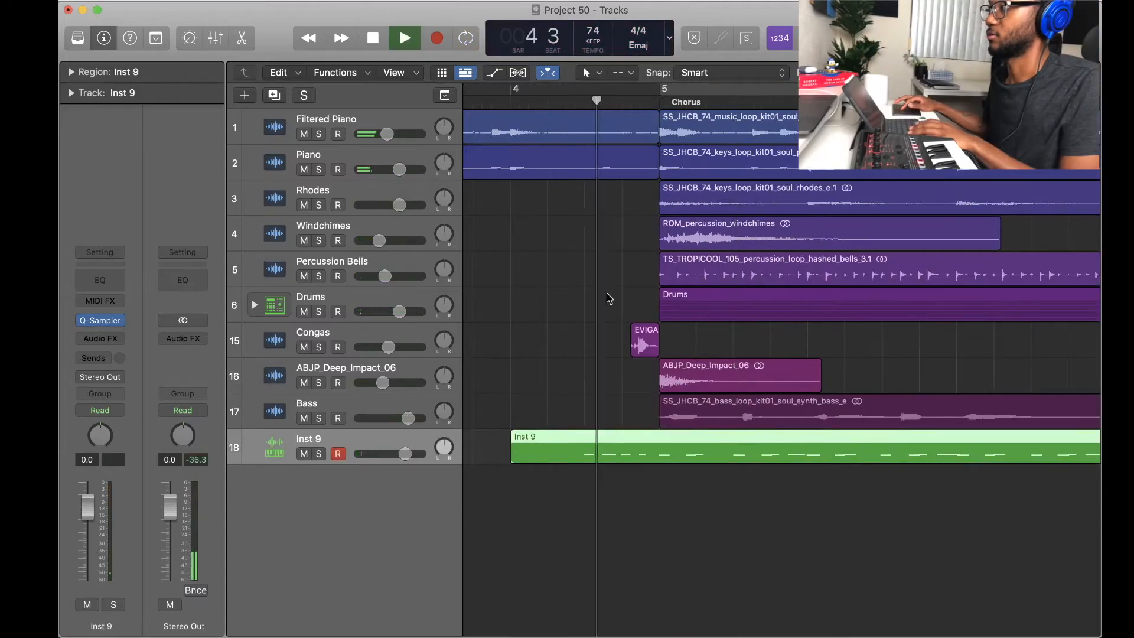
pyautogui.press('super+Left')
pyautogui.press('super+Left')
pyautogui.press('super+Left')
pyautogui.press('super+Left')
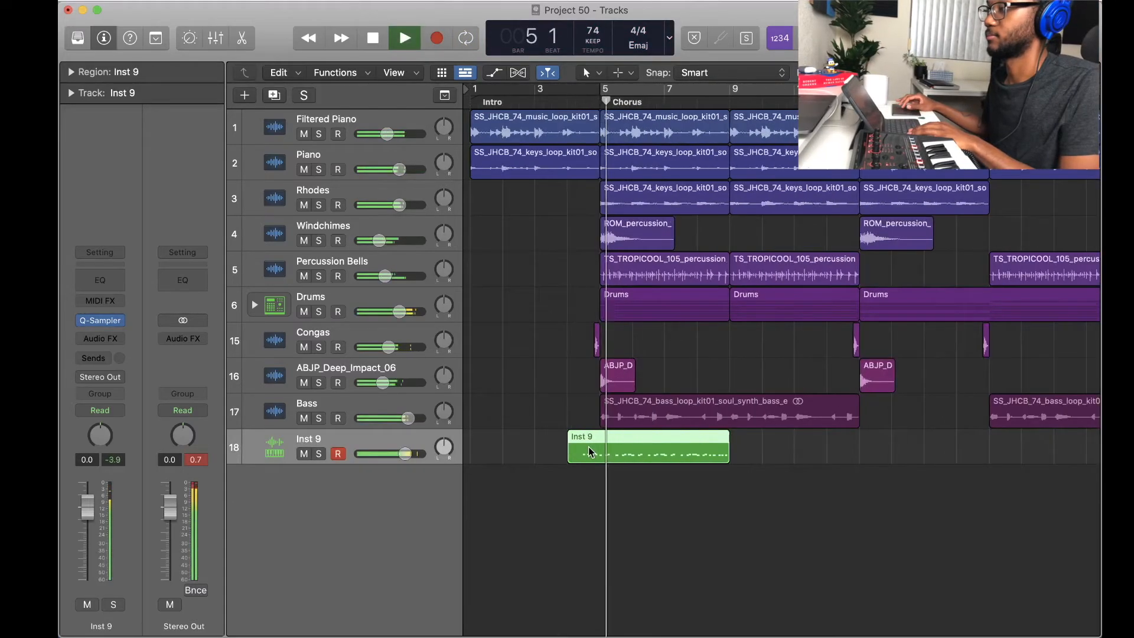
pyautogui.doubleClick(626, 453)
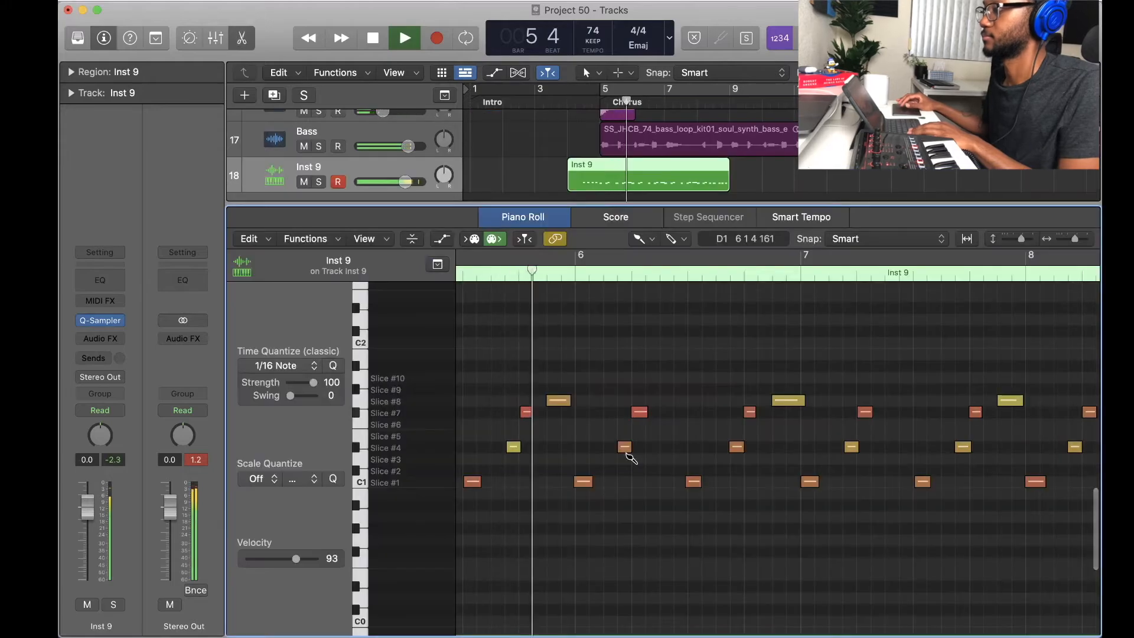
pyautogui.press('super+Left')
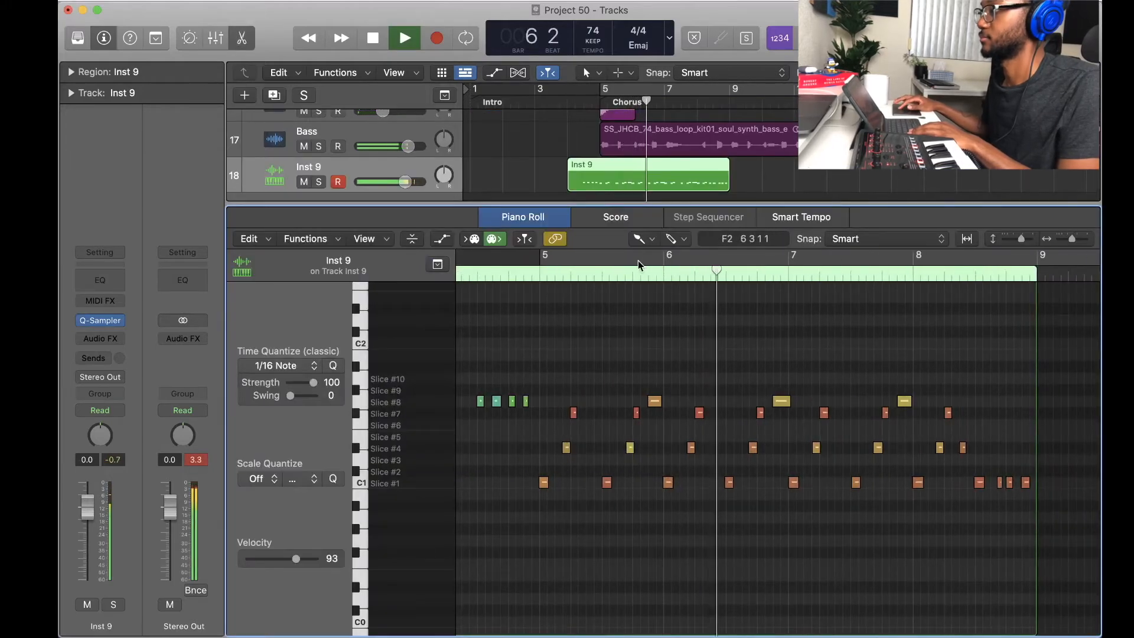
pyautogui.click(641, 239)
pyautogui.click(656, 256)
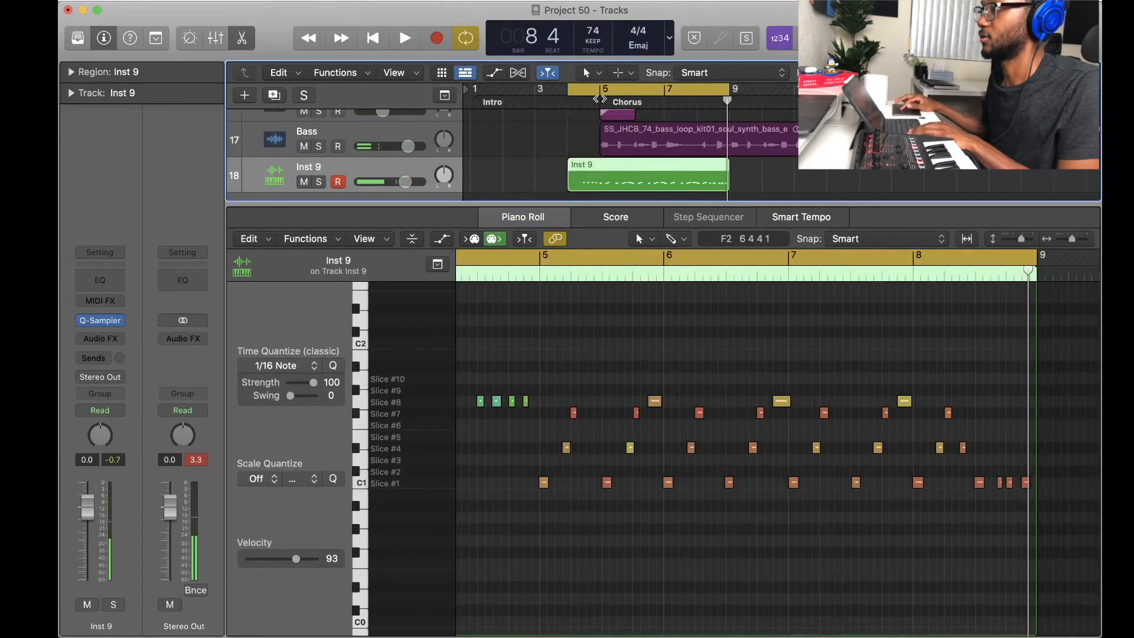
# Step: Split the Inst 9 region at bars 5 and 8, splitting any crossing notes, and delete the piece after bar 8
pyautogui.click(596, 101)
pyautogui.press('super+t')
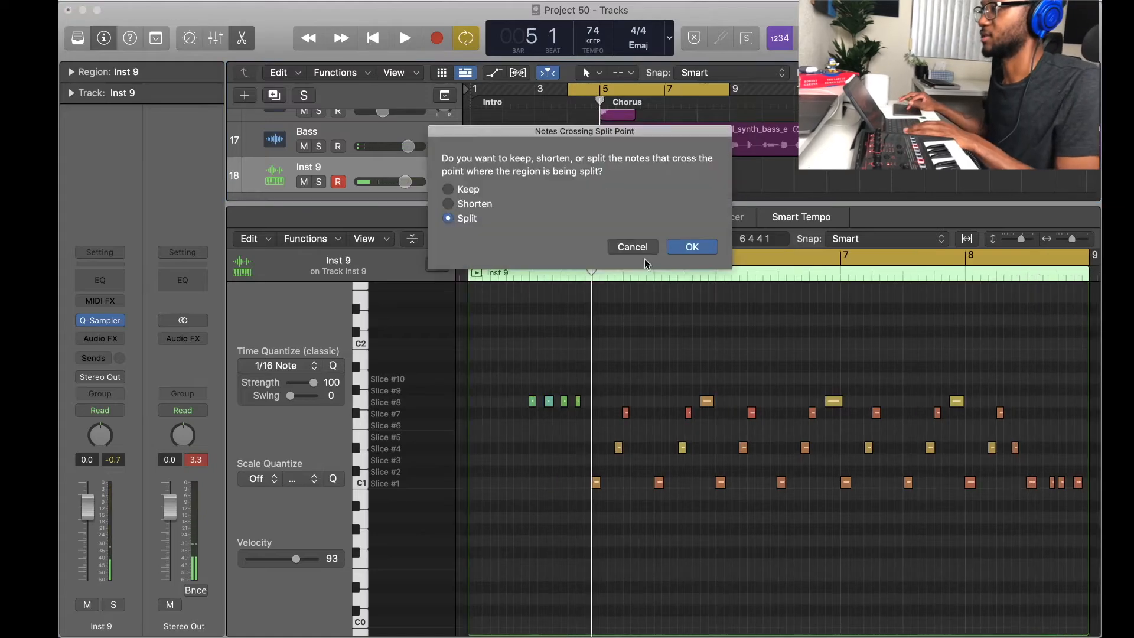
pyautogui.click(700, 251)
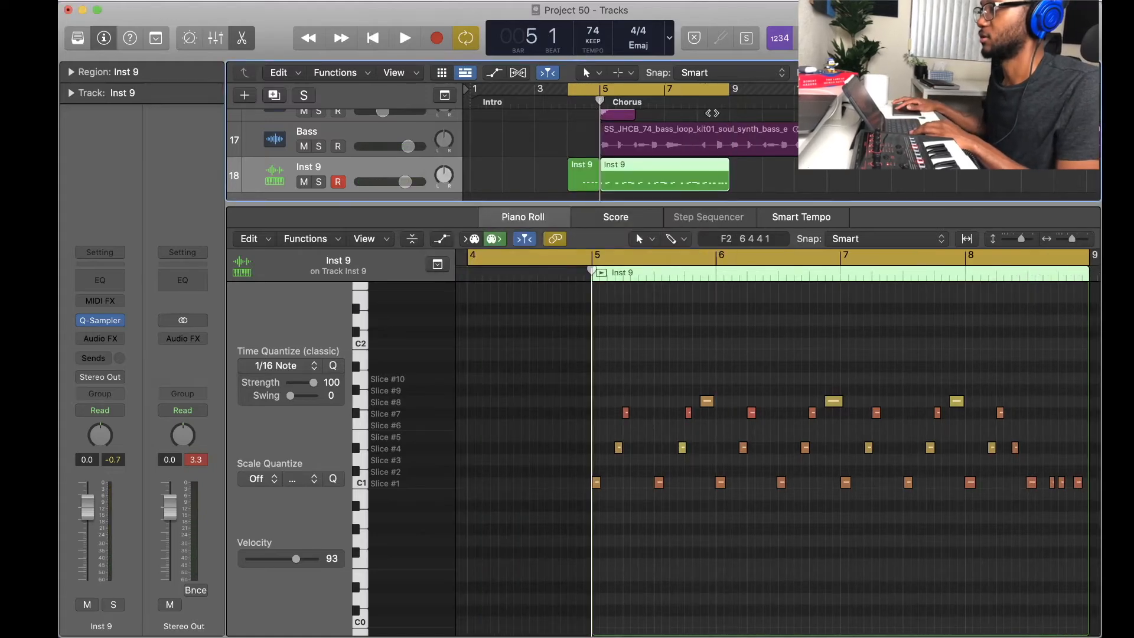
pyautogui.press('super+t')
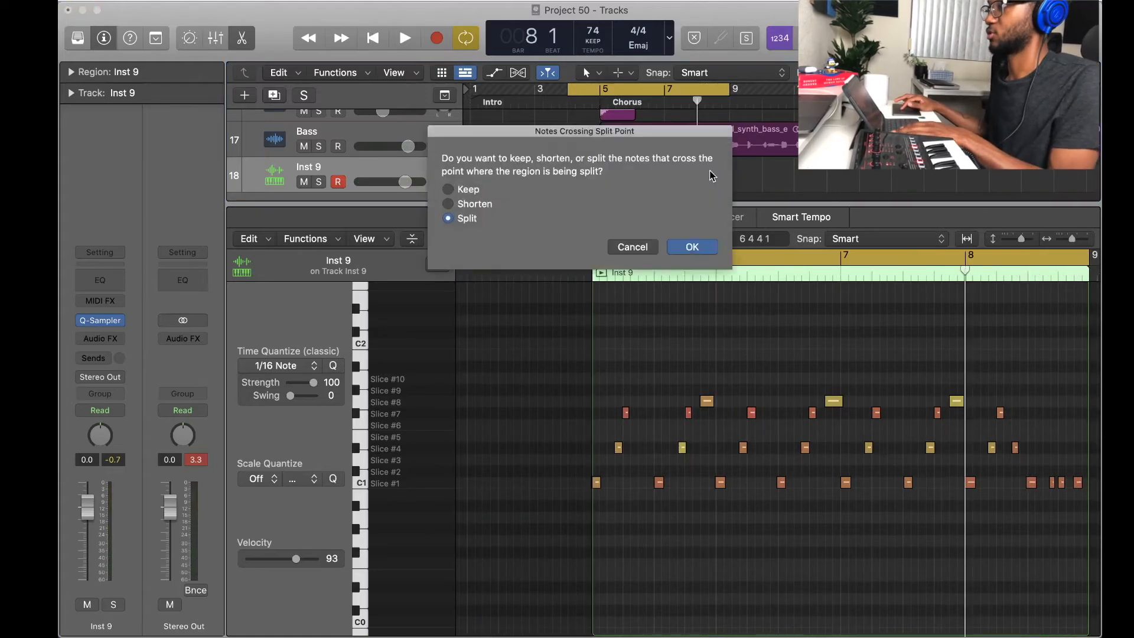
pyautogui.click(699, 247)
pyautogui.press('BackSpace')
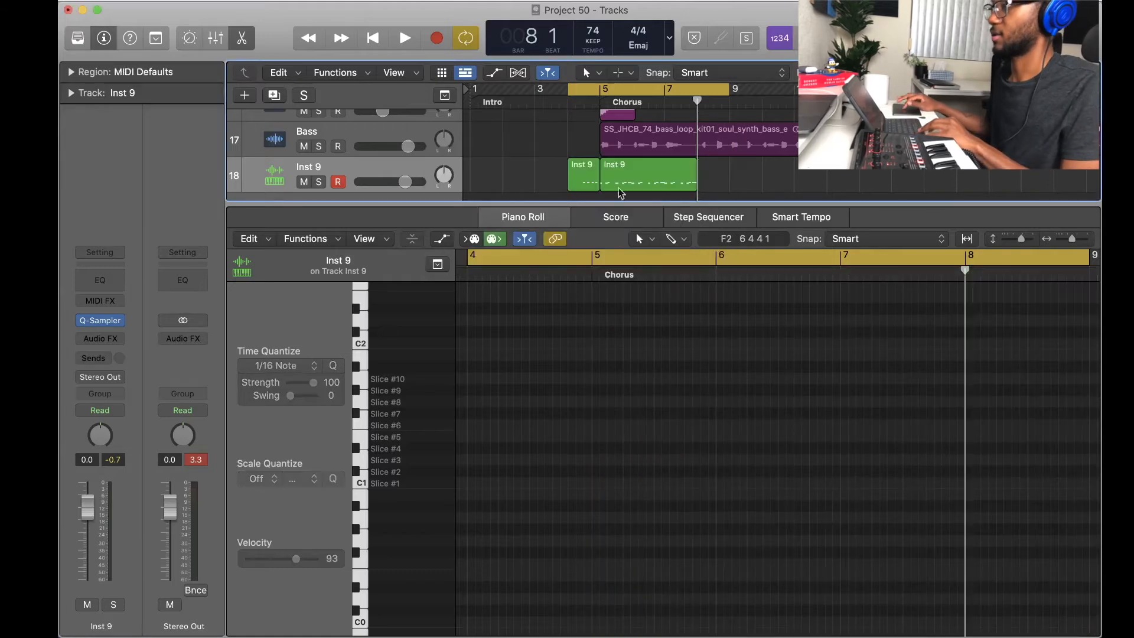
# Step: Copy the one-bar Inst 9 region from bar 4 to bar 8, join it with the region before it, and play the result
pyautogui.moveTo(578, 178); pyautogui.dragTo(711, 179)
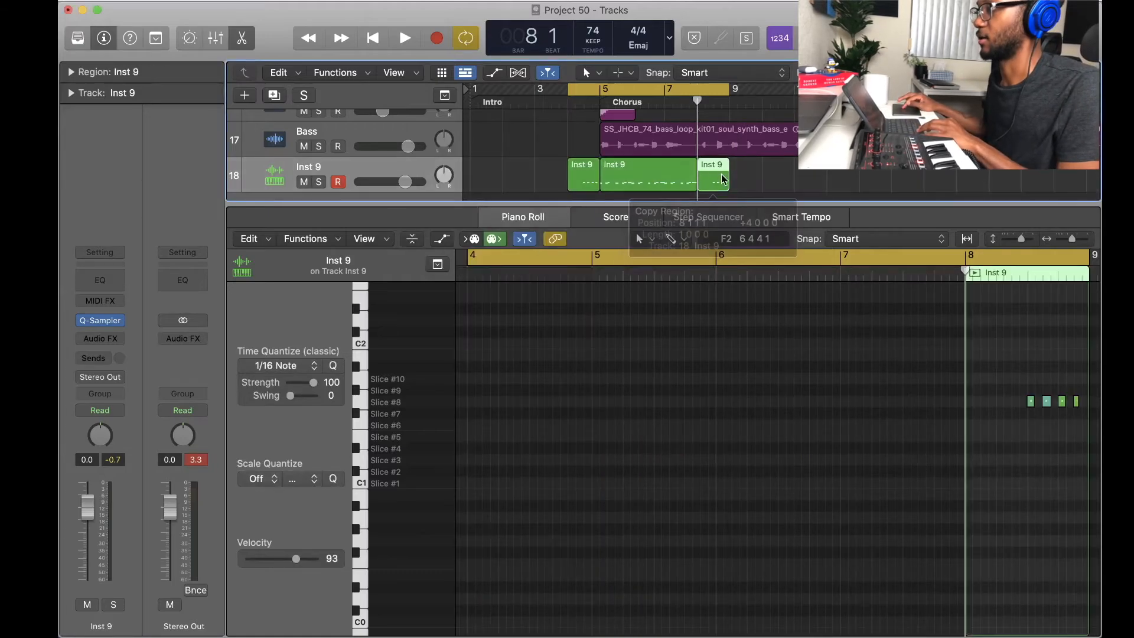
pyautogui.keyDown('shift'); pyautogui.click(686, 180); pyautogui.keyUp('shift')
pyautogui.press('space')
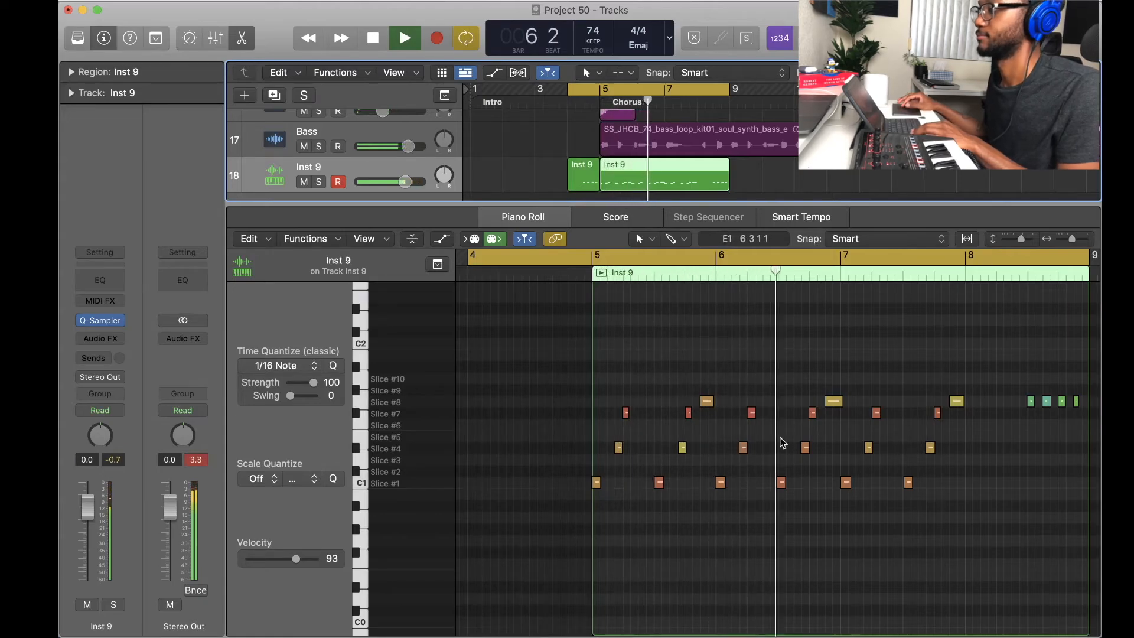
# Step: Close the Piano Roll, copy the one-bar Inst 9 region to bar 16, and lower the track's volume to -10.8 dB
pyautogui.press('e')
pyautogui.moveTo(504, 450); pyautogui.dragTo(816, 447)
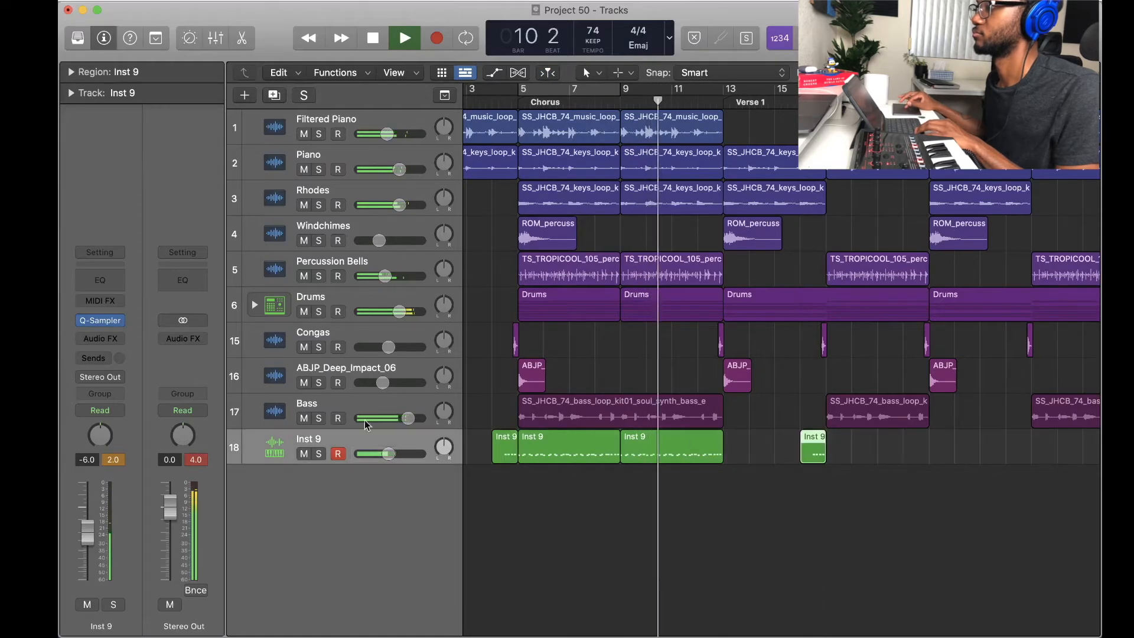
pyautogui.moveTo(388, 453); pyautogui.dragTo(385, 453)
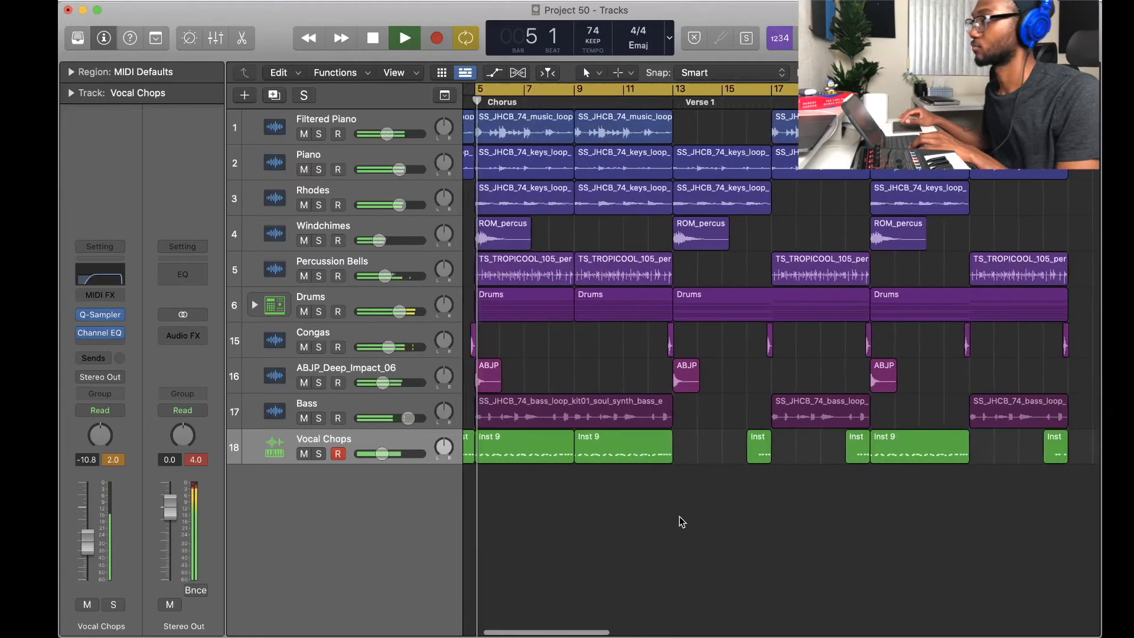
pyautogui.hscroll(-5, 679, 518)
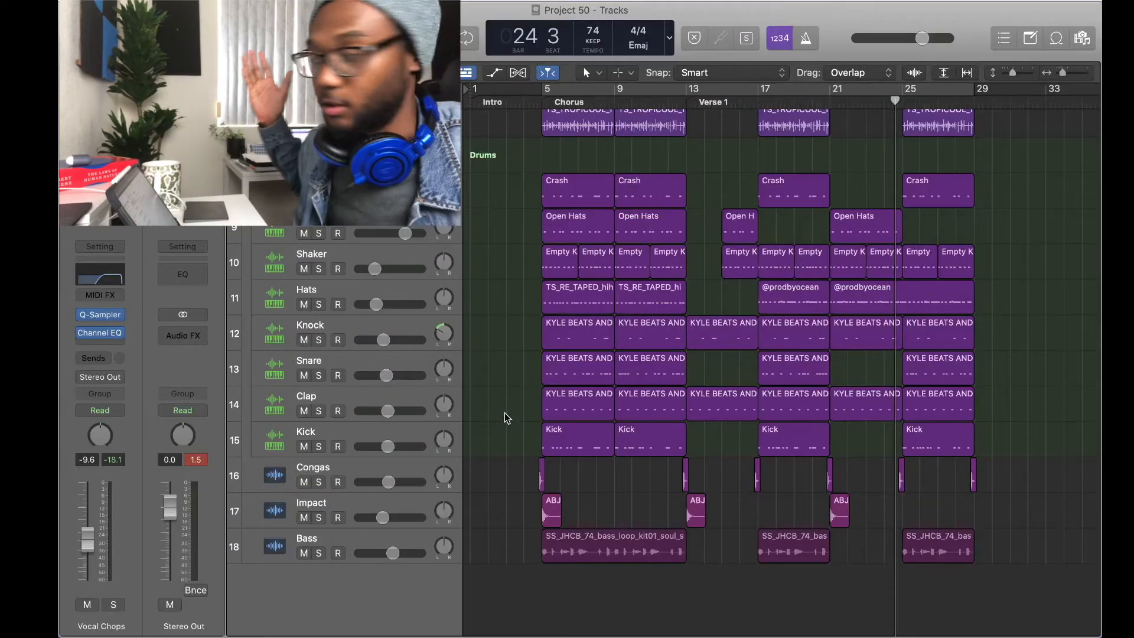
# Step: Open the Vocal Chops region at bar 5 in the Piano Roll and turn on cycle mode
pyautogui.scroll(6, 504, 412)
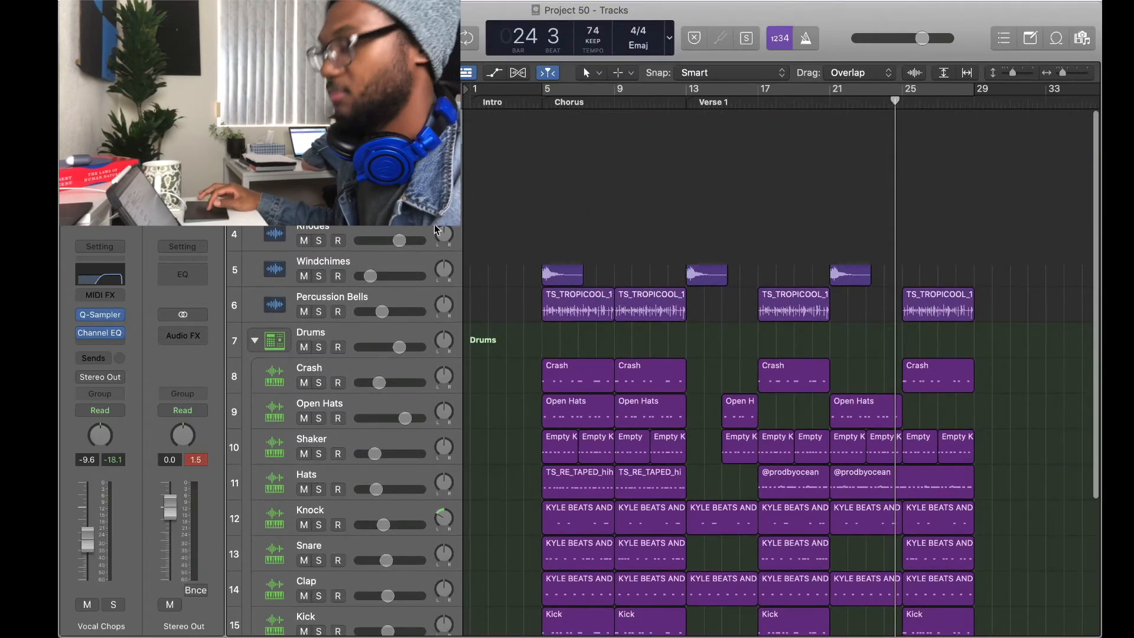
pyautogui.click(253, 341)
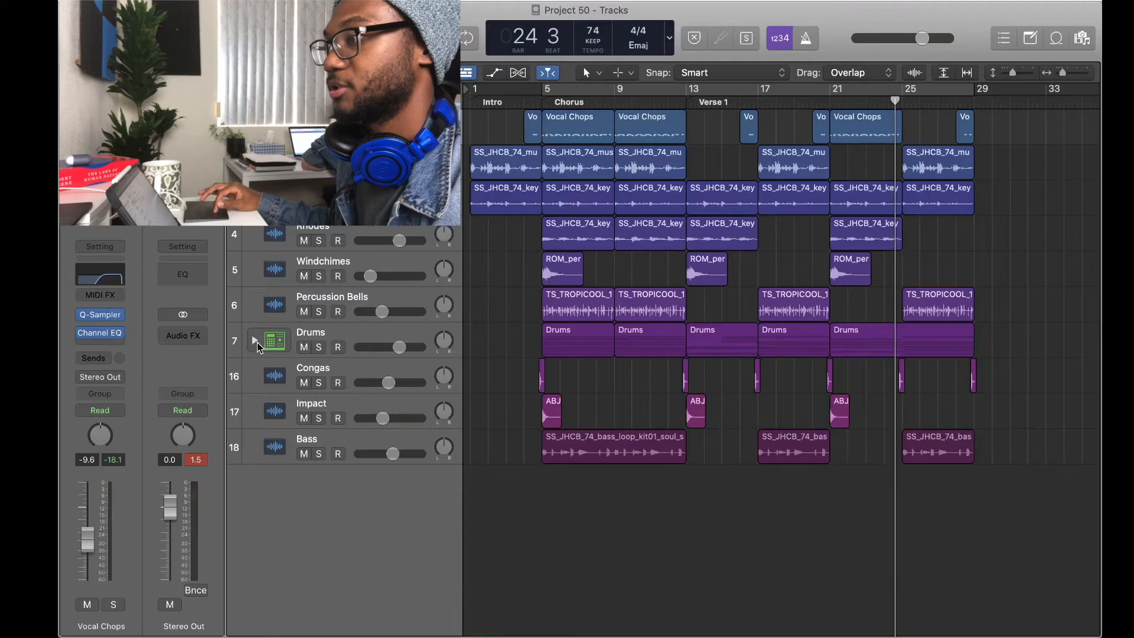
pyautogui.click(255, 340)
pyautogui.scroll(5, 638, 127)
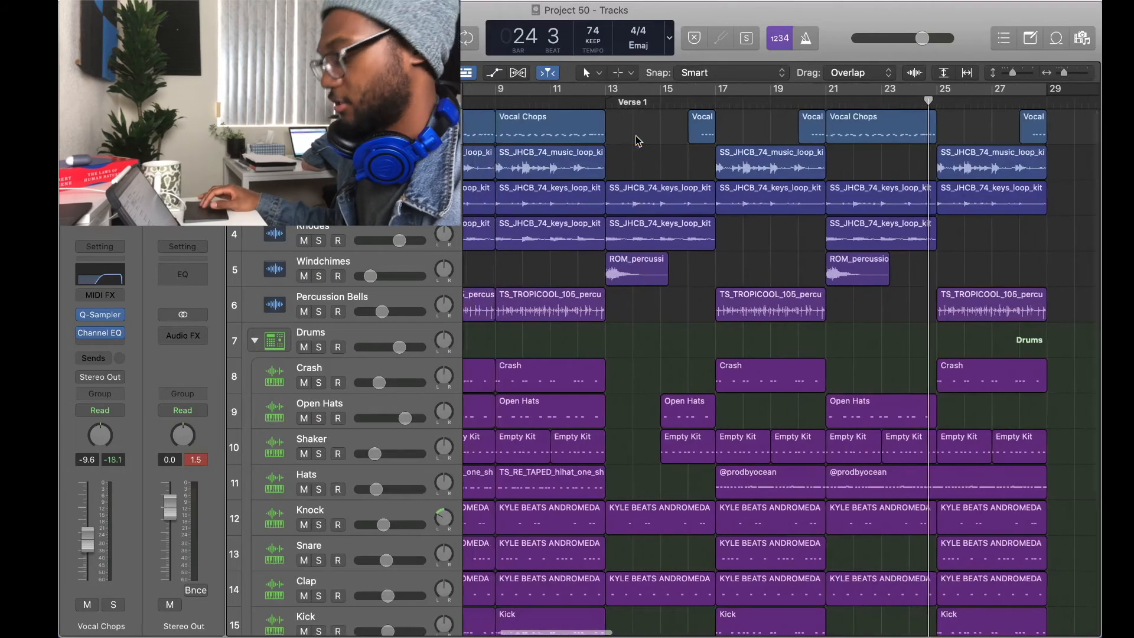
pyautogui.doubleClick(636, 128)
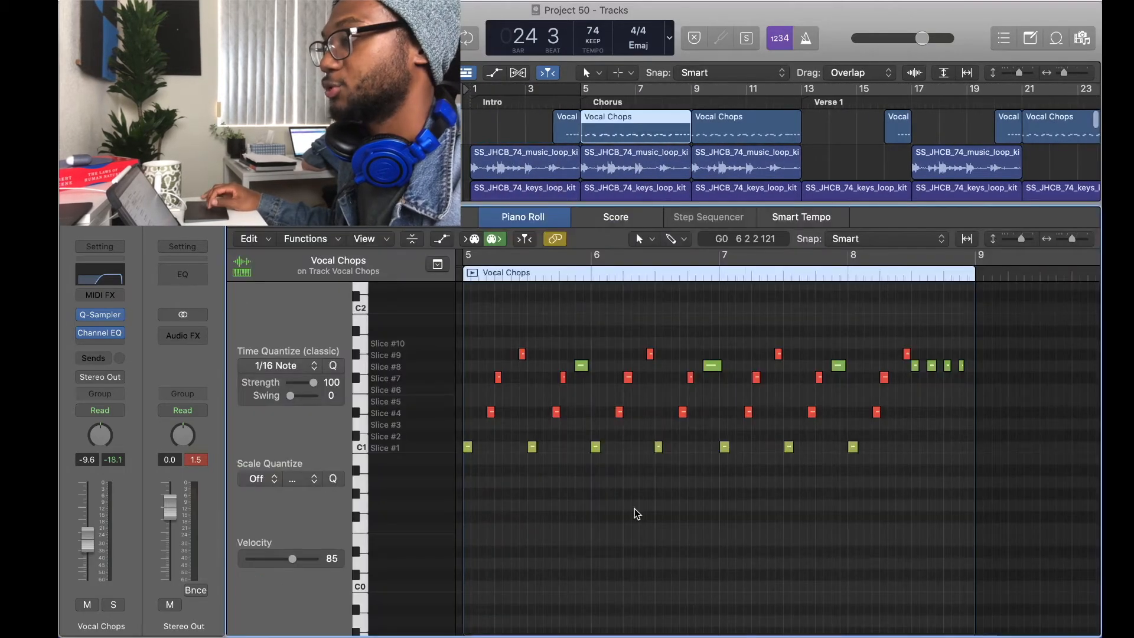
pyautogui.hscroll(-2, 637, 513)
pyautogui.press('c')
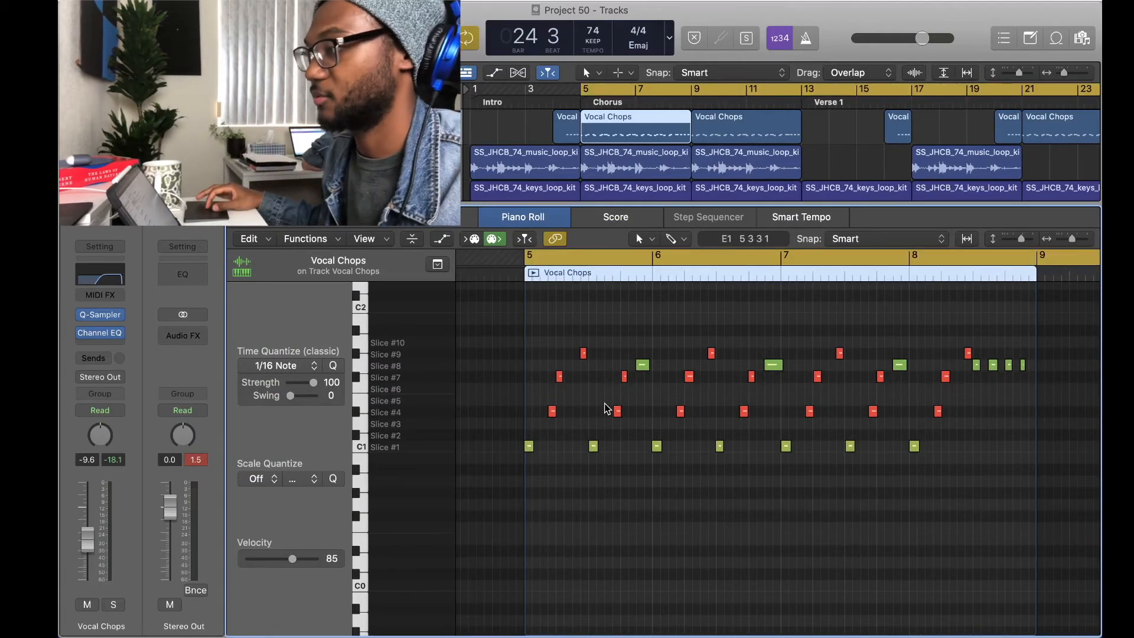
# Step: Examine the chop pattern by selecting the first three upper-slice notes and the row of Slice #1 notes
pyautogui.moveTo(596, 354); pyautogui.dragTo(547, 418)
pyautogui.scroll(3, 547, 419)
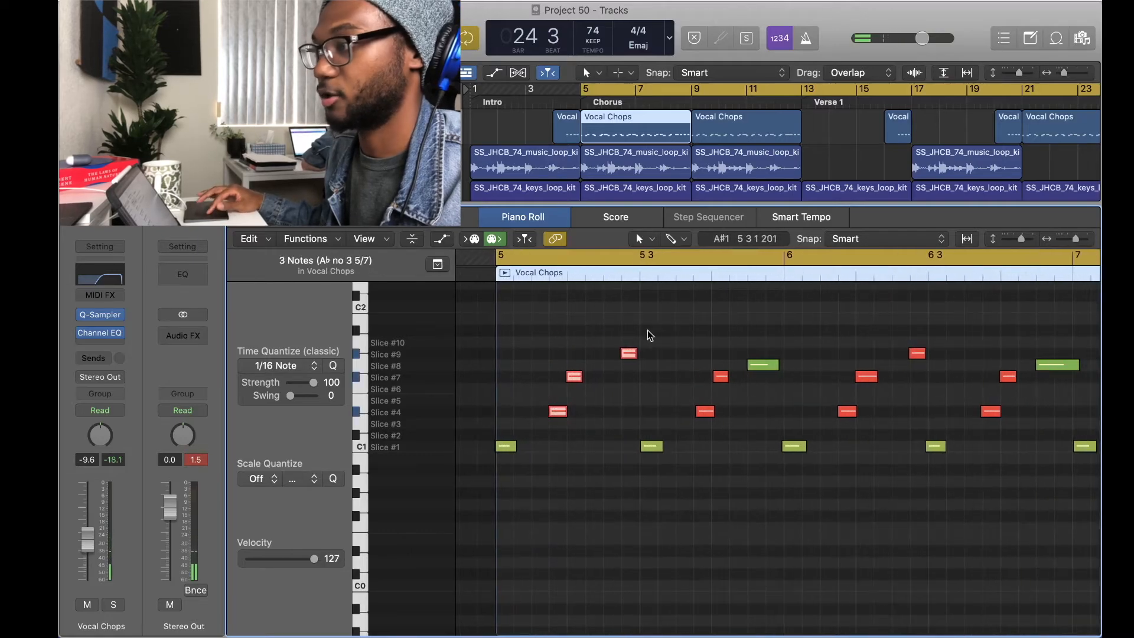
pyautogui.scroll(-5, 657, 450)
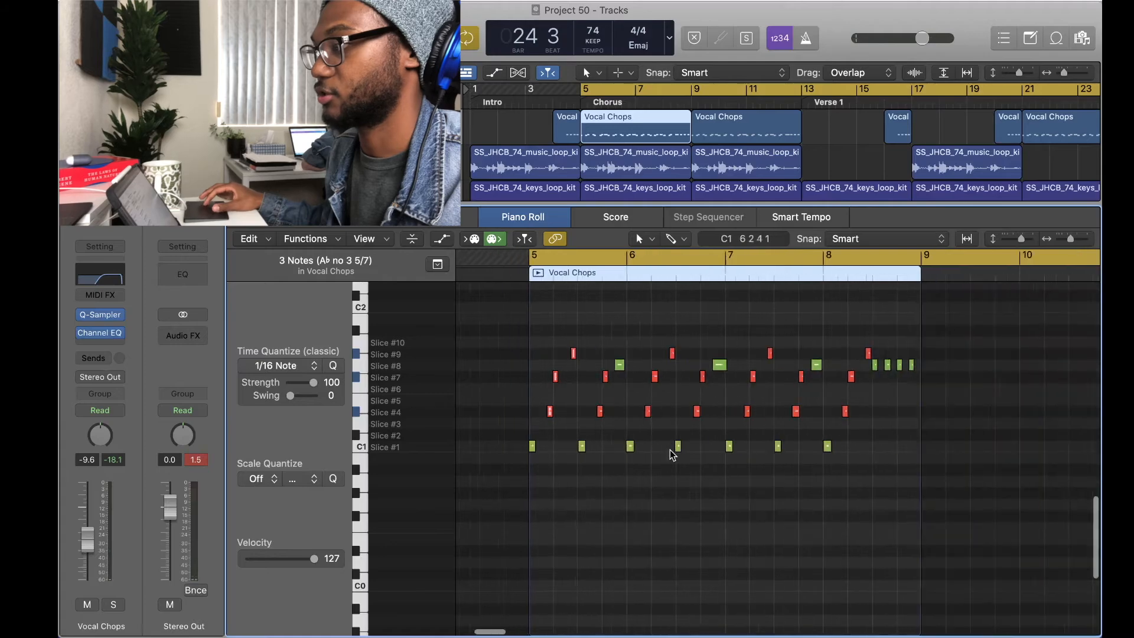
pyautogui.moveTo(817, 438); pyautogui.dragTo(512, 492)
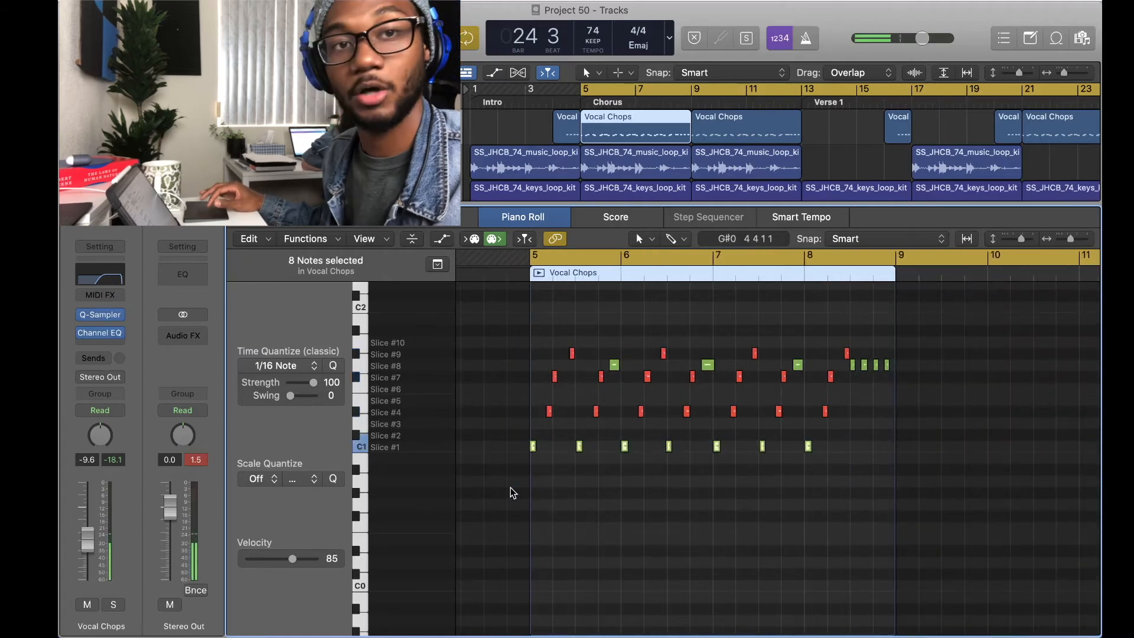
# Step: Listen to the Vocal Chops track soloed, return to the full mix, and close the Piano Roll
pyautogui.press('s')
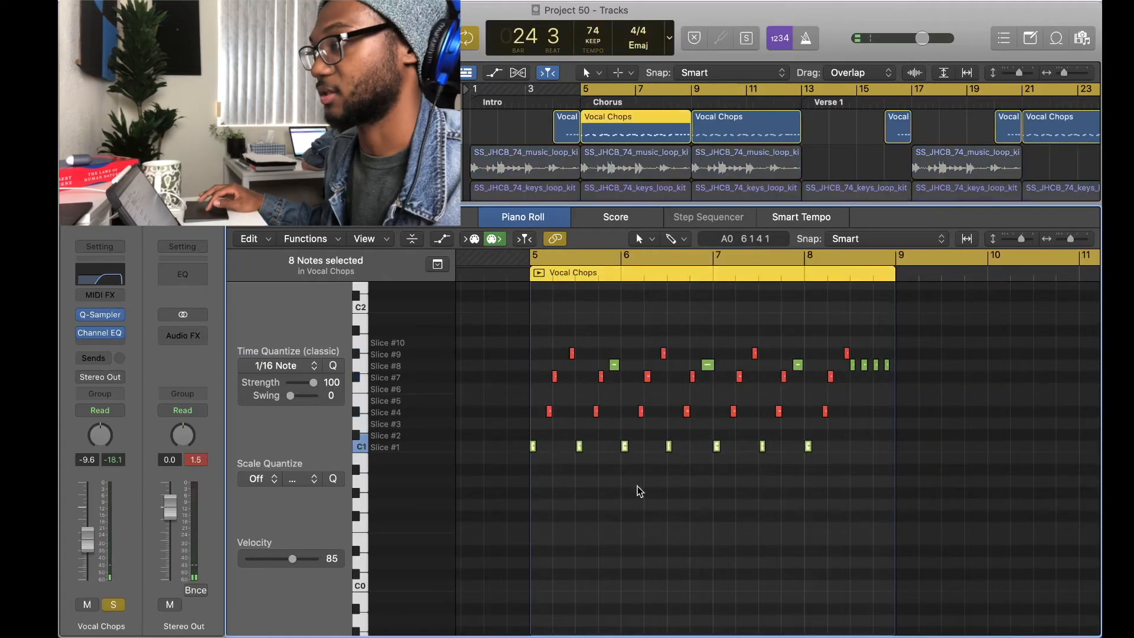
pyautogui.press('space')
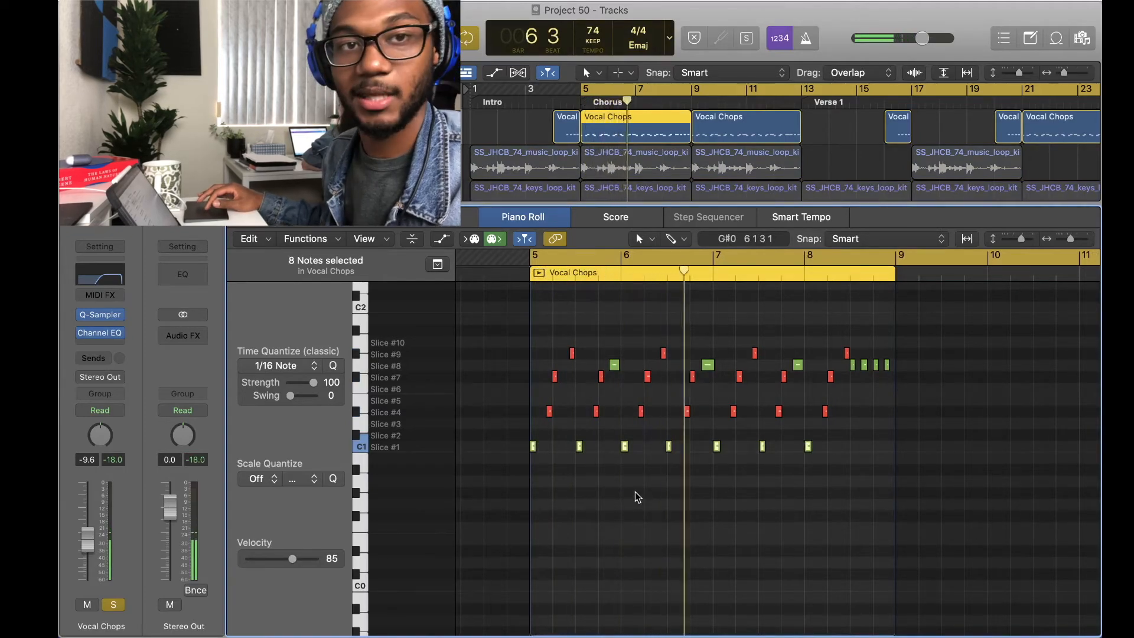
pyautogui.press('s')
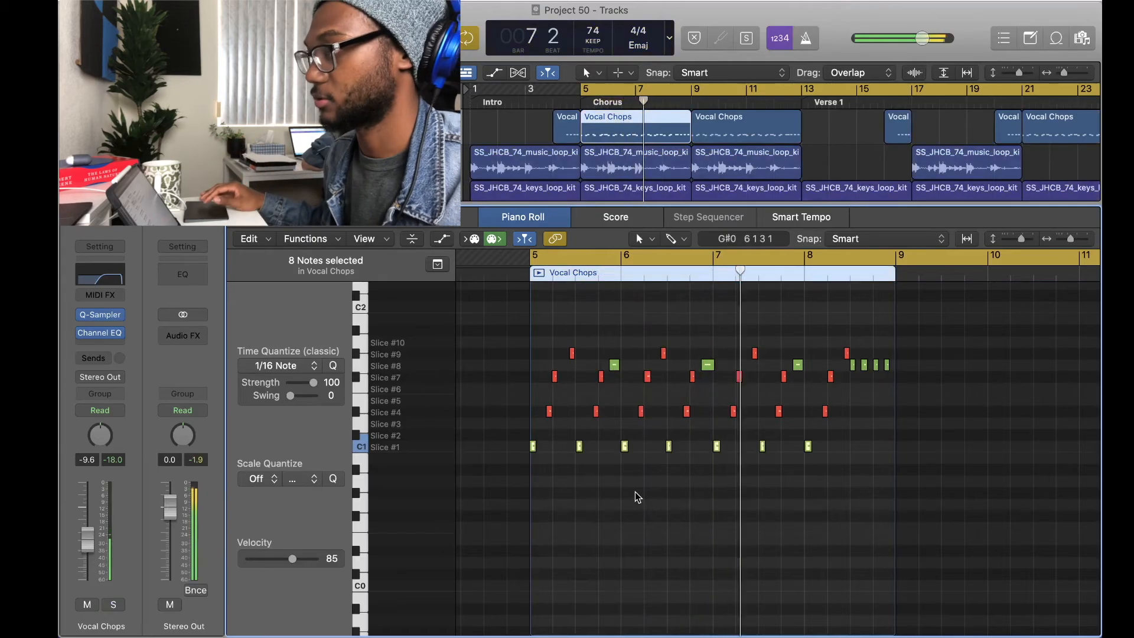
pyautogui.press('e')
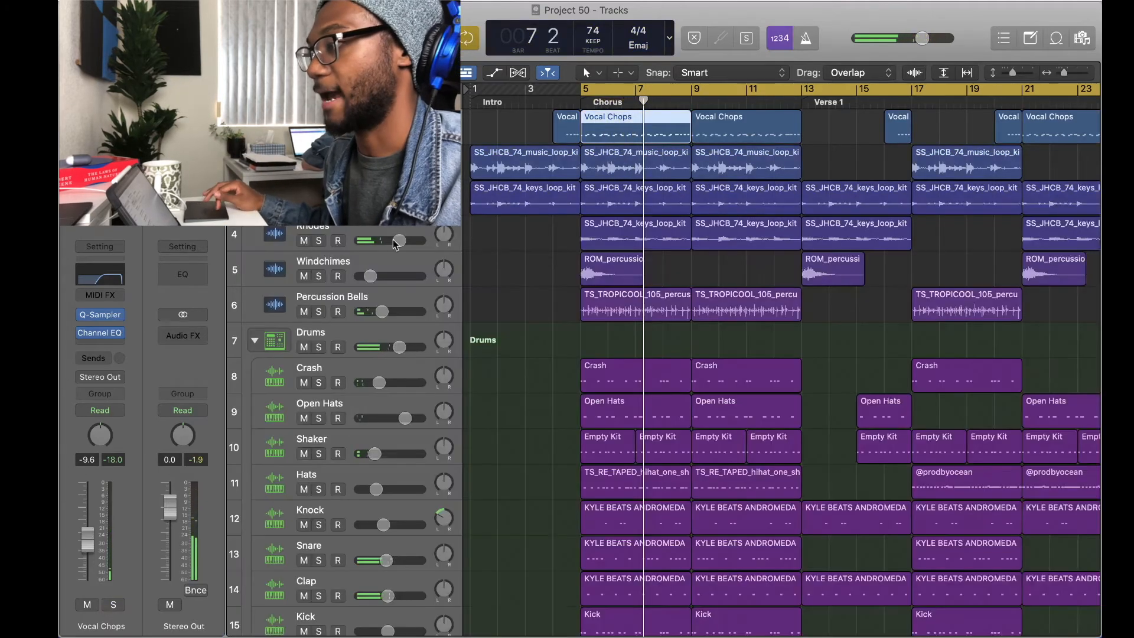
# Step: Solo the Bass track, review its Distortion settings during playback, and close the plug-in and unsolo the track
pyautogui.scroll(-5, 503, 375)
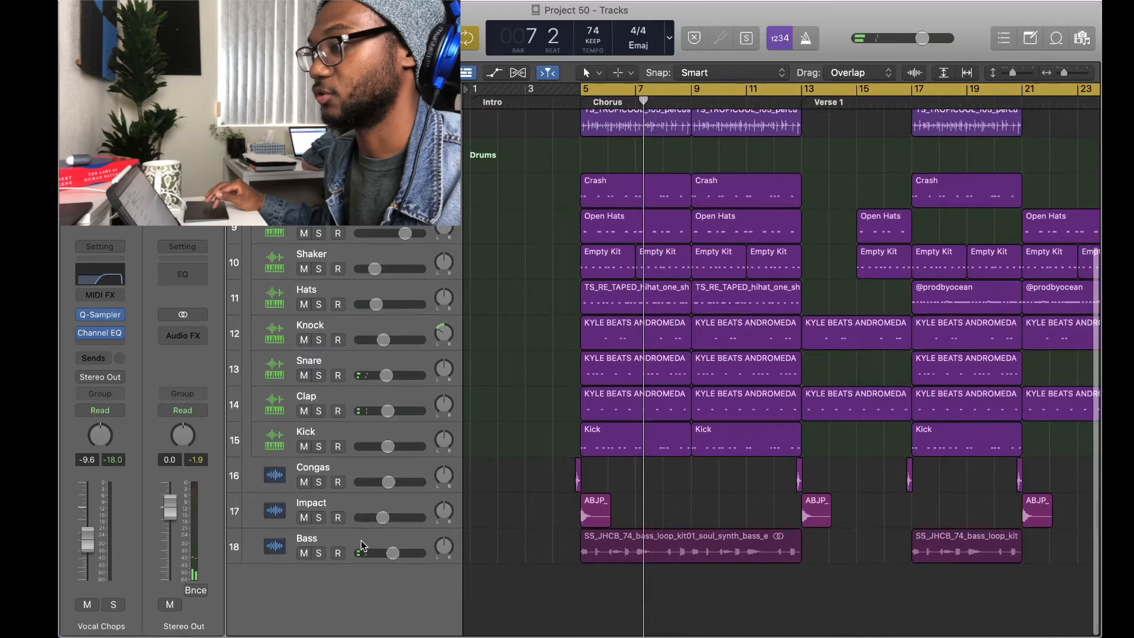
pyautogui.click(361, 543)
pyautogui.press('s')
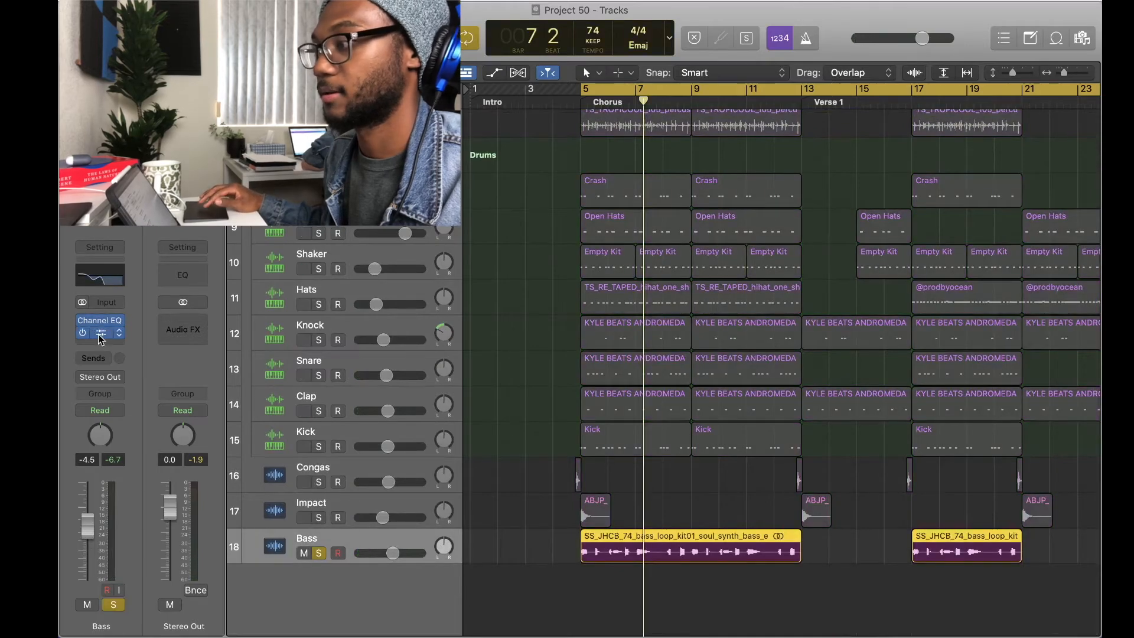
pyautogui.click(100, 336)
pyautogui.press('space')
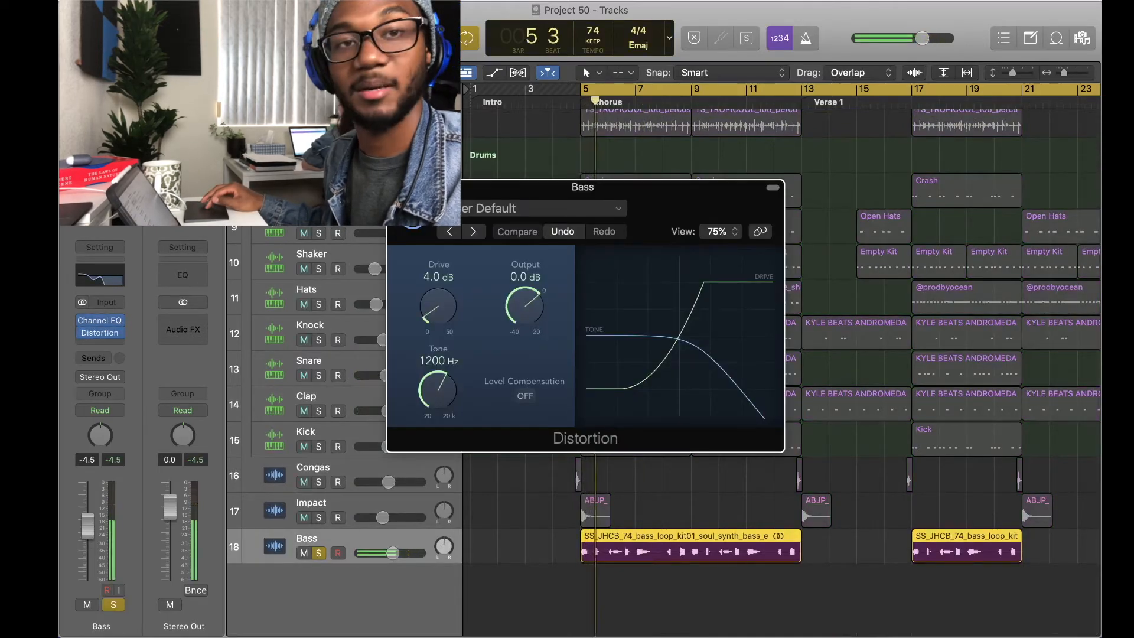
pyautogui.click(398, 187)
pyautogui.press('s')
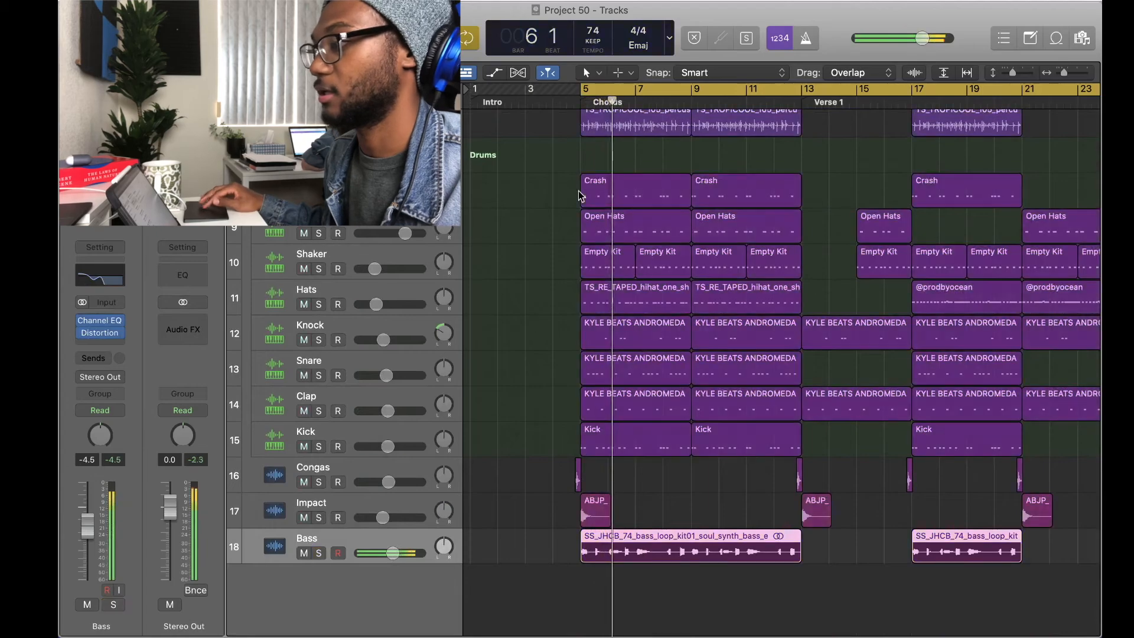
# Step: Turn off cycle mode and play the full mix from bar 12 into Verse 1
pyautogui.hscroll(2, 667, 257)
pyautogui.scroll(2, 668, 257)
pyautogui.press('c')
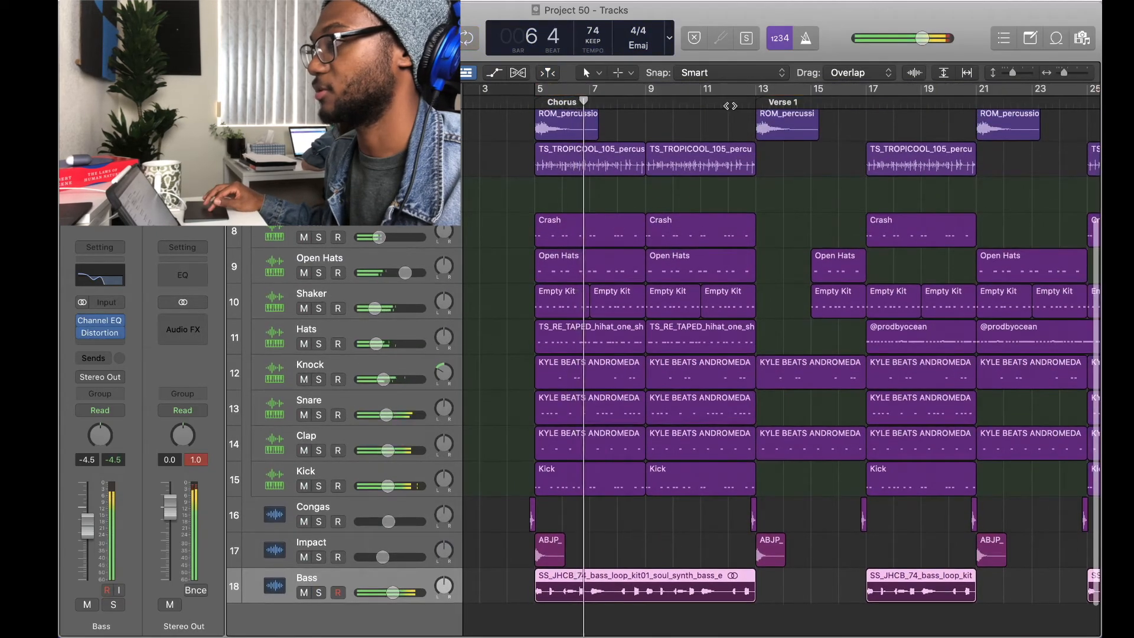
pyautogui.click(727, 103)
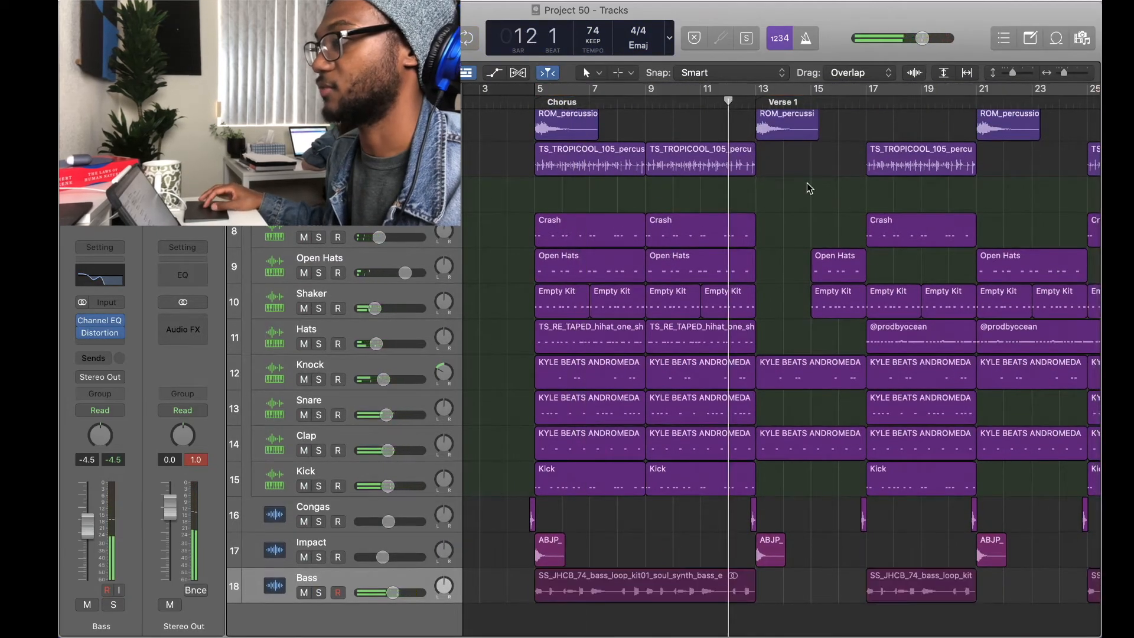
# Step: Collapse the Drums stack and cycle playback over the Chorus section from bar 5 to bar 13
pyautogui.press('super+Right')
pyautogui.hscroll(6, 807, 183)
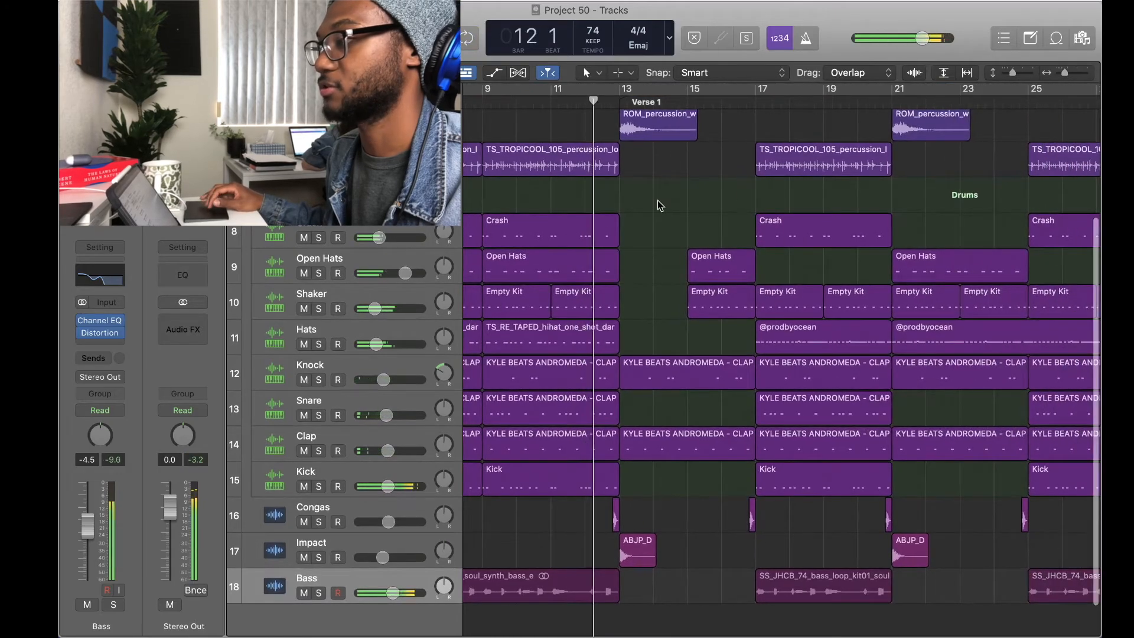
pyautogui.scroll(-1, 657, 200)
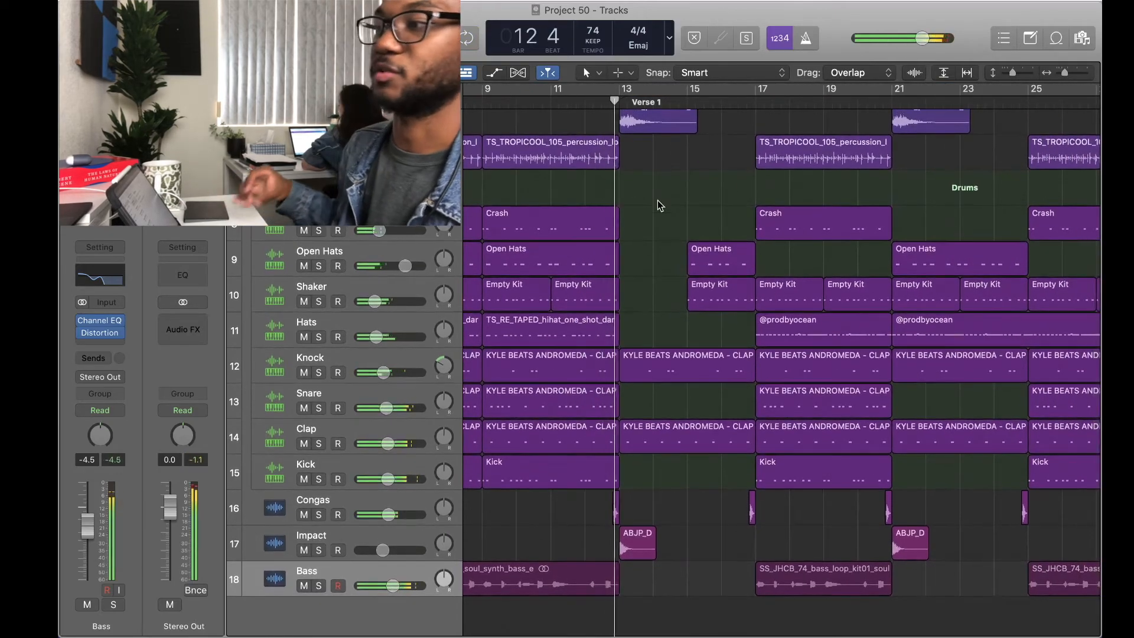
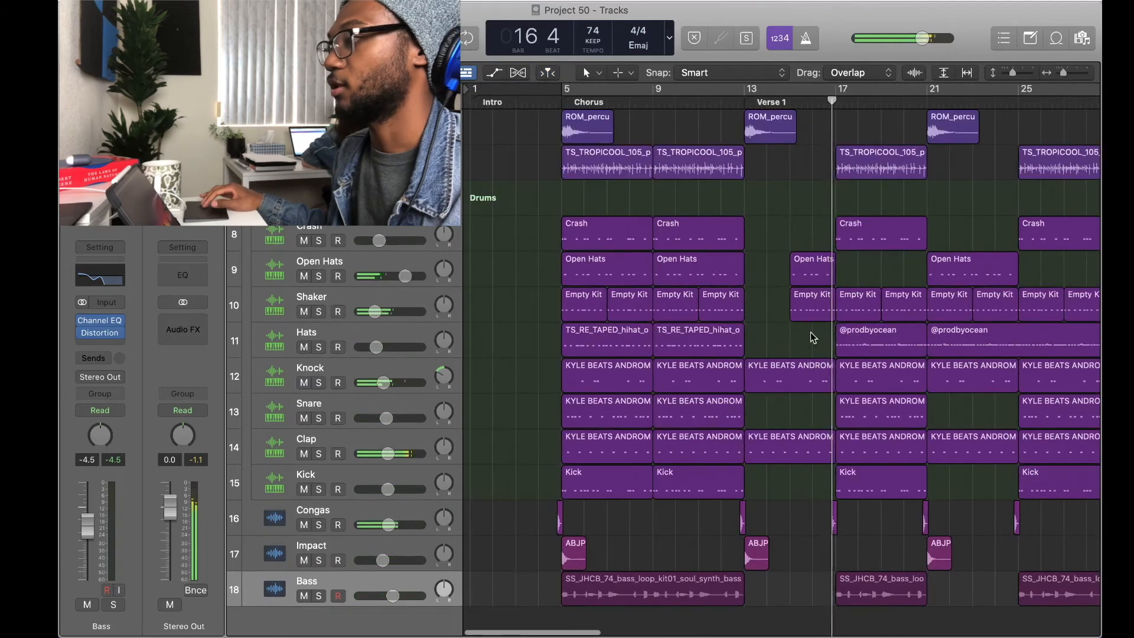
pyautogui.scroll(4, 810, 332)
pyautogui.scroll(2, 811, 332)
pyautogui.click(255, 341)
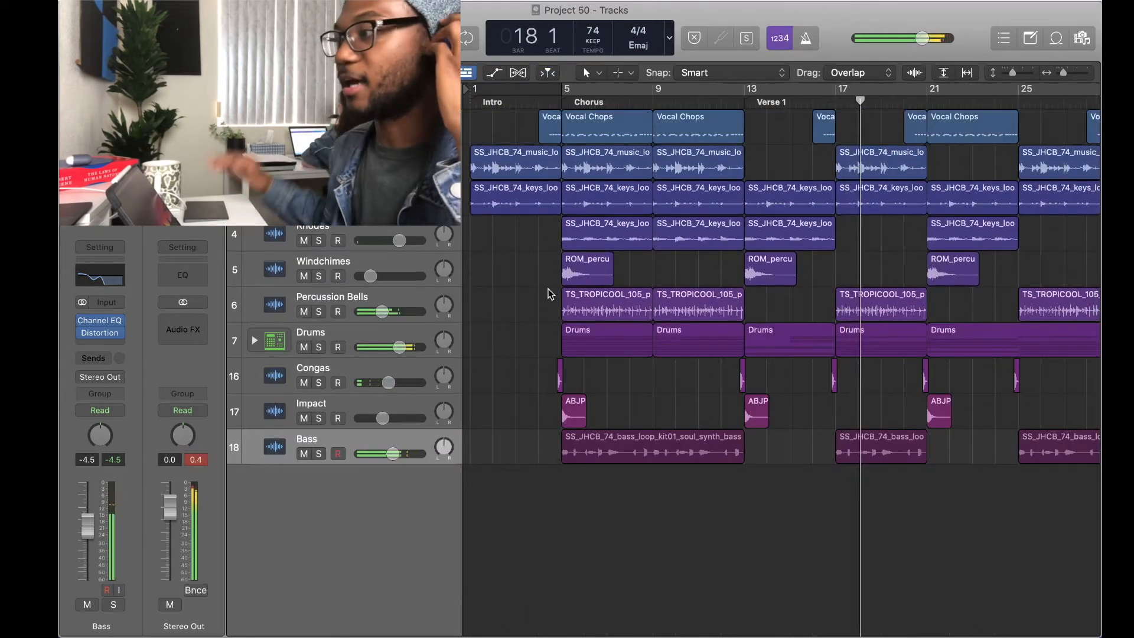
pyautogui.press('c')
pyautogui.moveTo(565, 90); pyautogui.dragTo(744, 90)
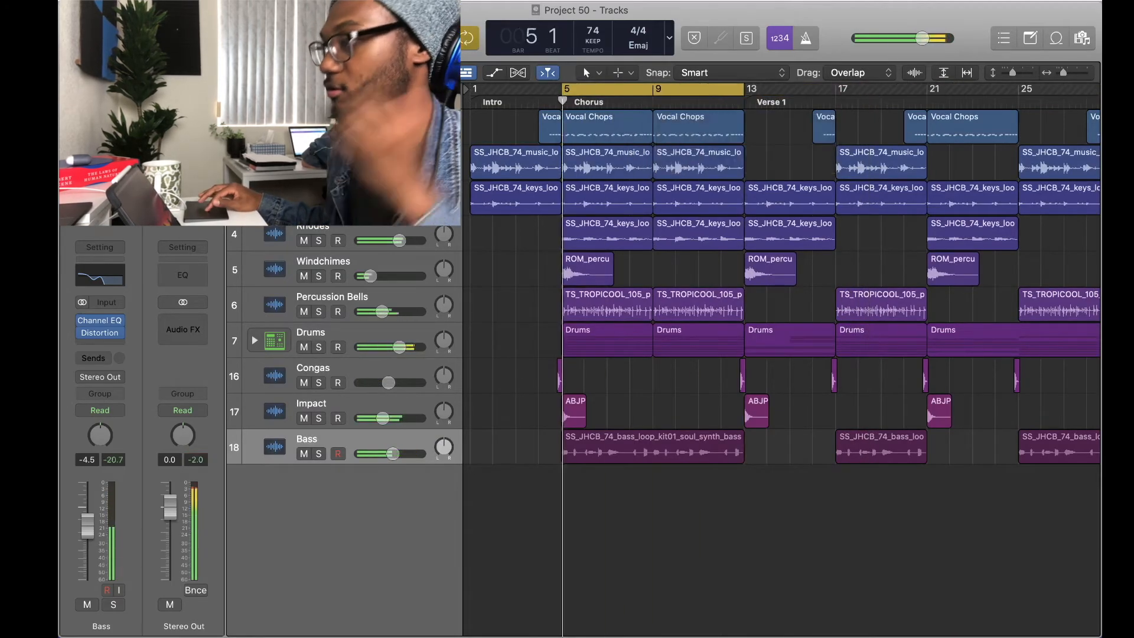
# Step: Send the Vocal Chops track to Bus 2 and rename the new aux channel "Reverb"
pyautogui.click(265, 127)
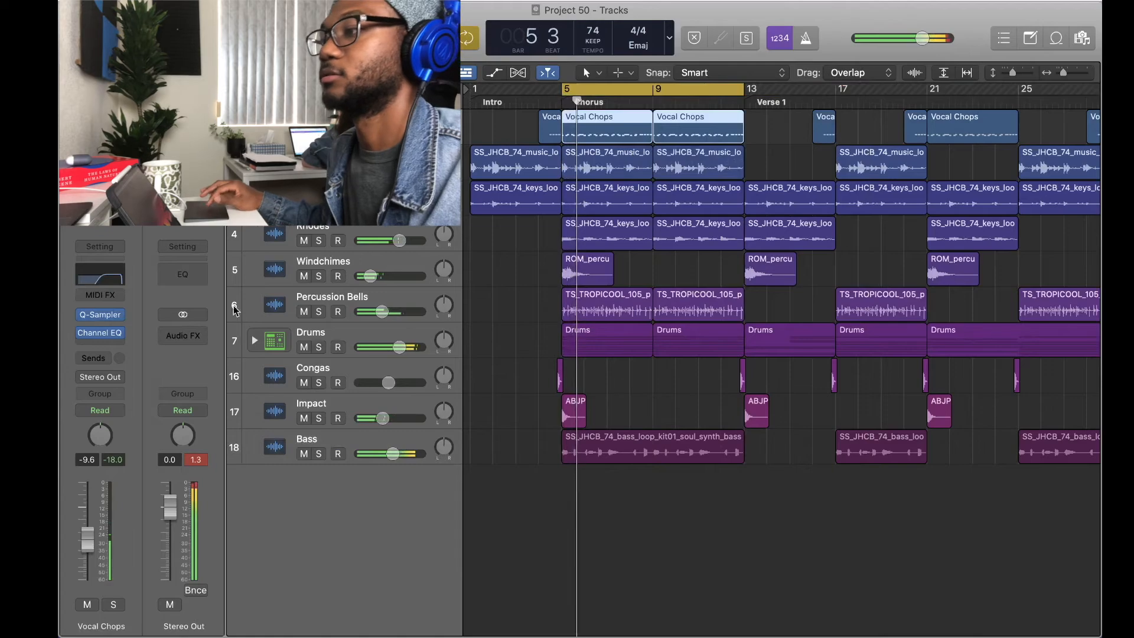
pyautogui.click(101, 356)
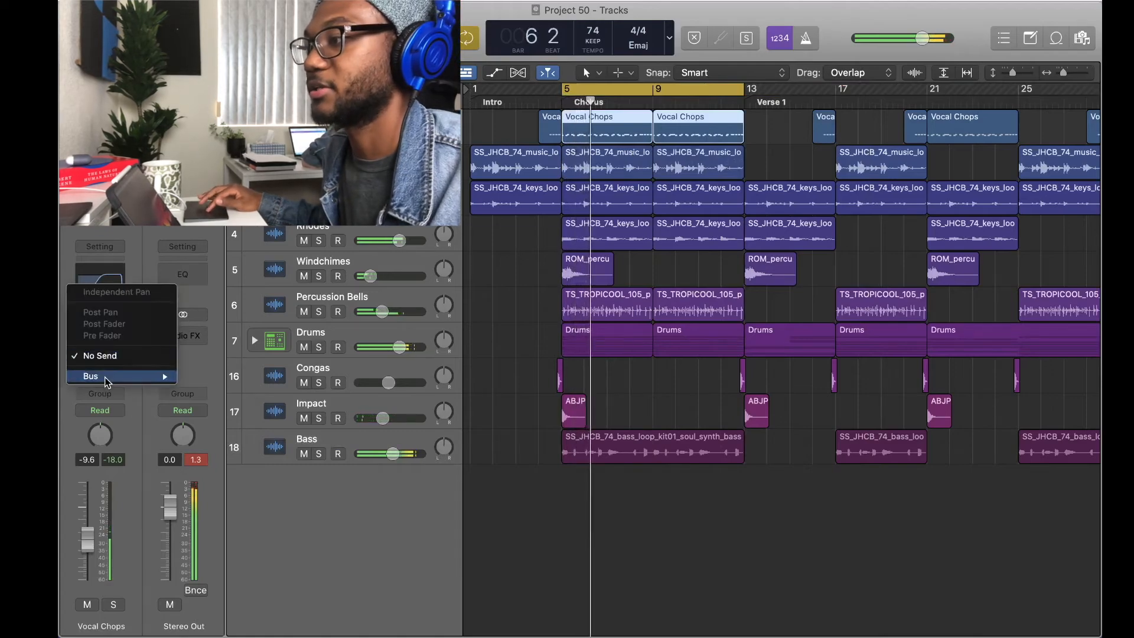
pyautogui.moveTo(105, 376)
pyautogui.click(201, 231)
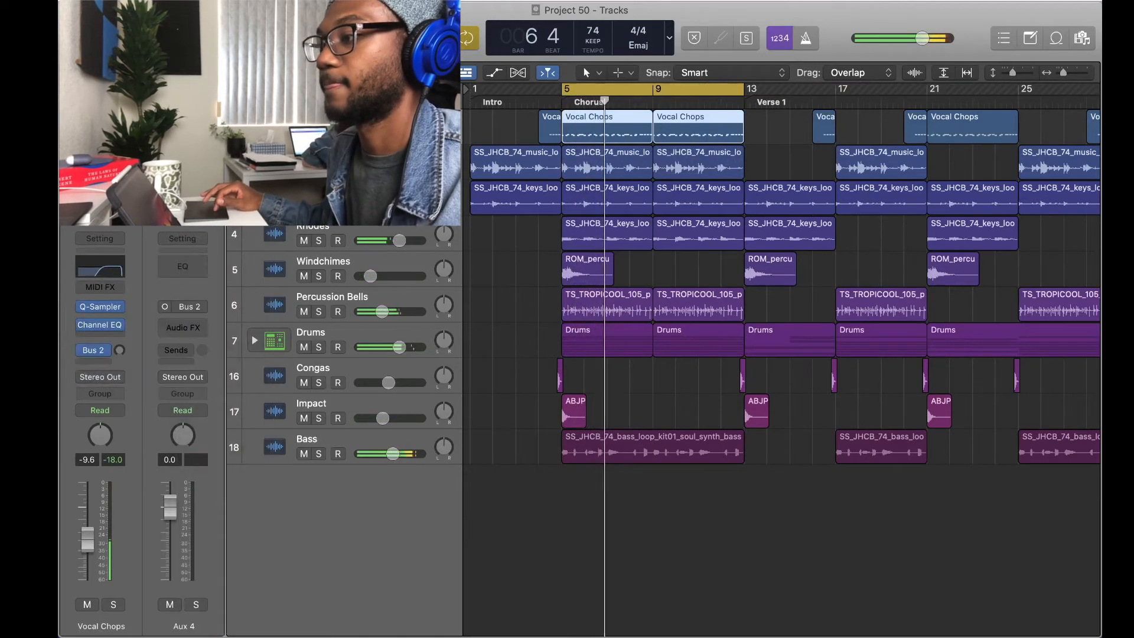
pyautogui.doubleClick(183, 625)
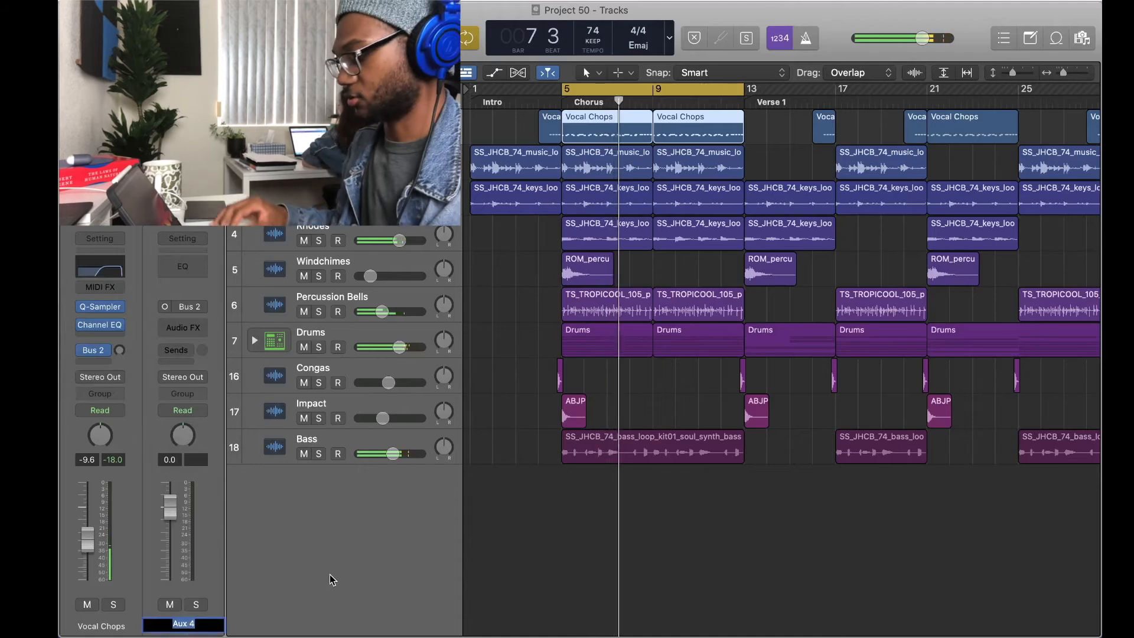
pyautogui.write('Reverb')
pyautogui.press('Return')
# Step: Insert a mono-to-stereo Space Designer on the Reverb channel and load the large-space plate preset 02.3s R&B Plate
pyautogui.click(183, 327)
pyautogui.moveTo(207, 568)
pyautogui.moveTo(351, 609)
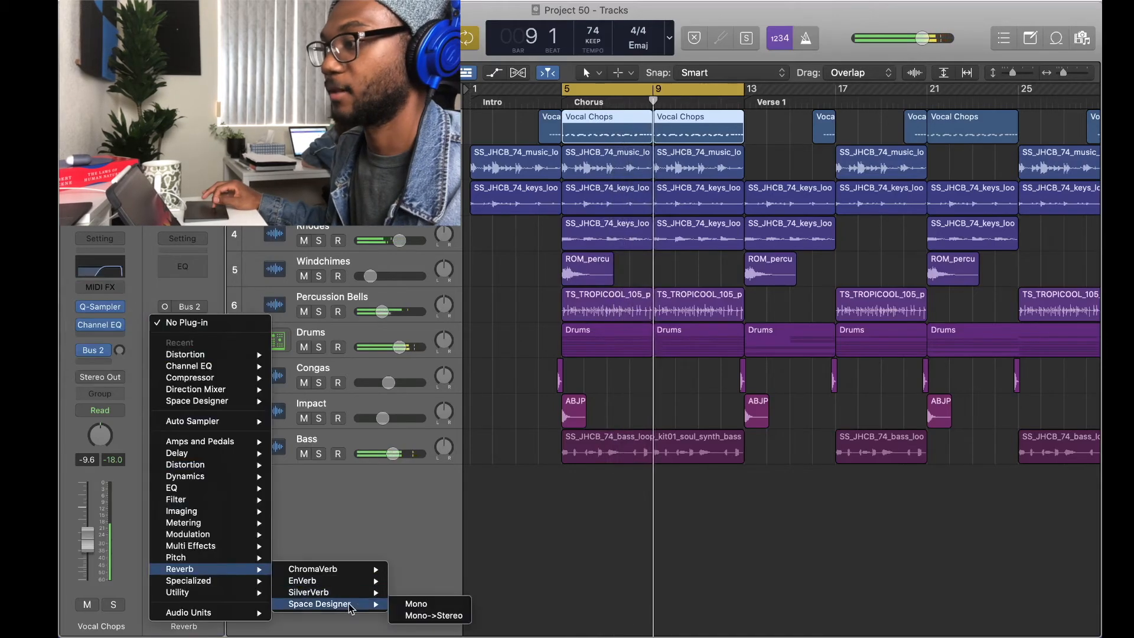
pyautogui.click(434, 615)
pyautogui.click(478, 62)
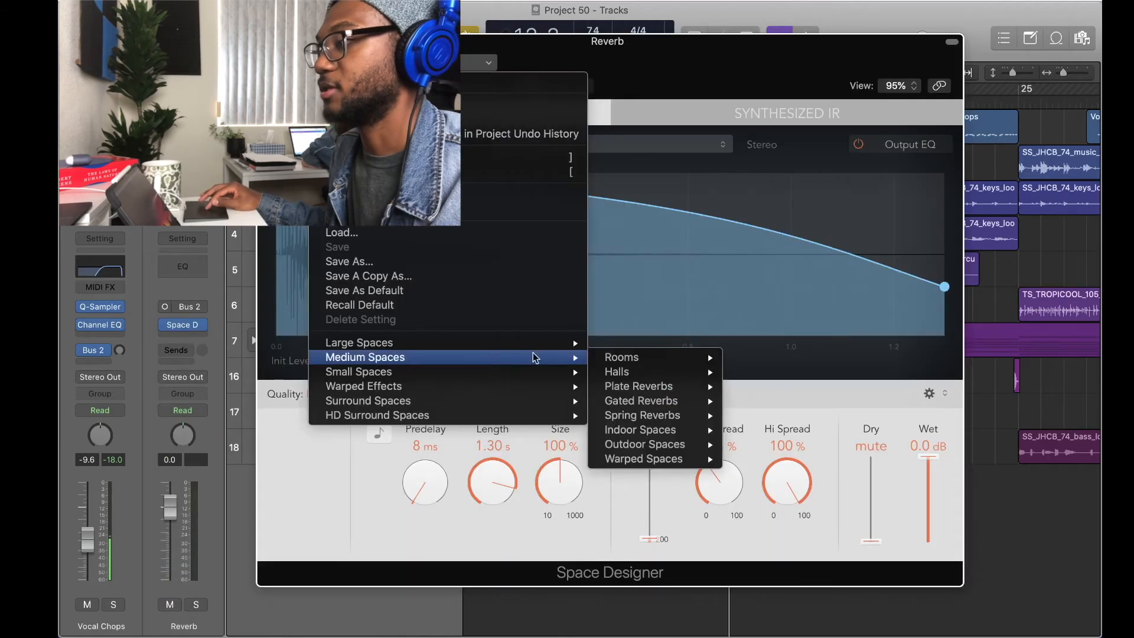
pyautogui.moveTo(540, 343)
pyautogui.moveTo(638, 381)
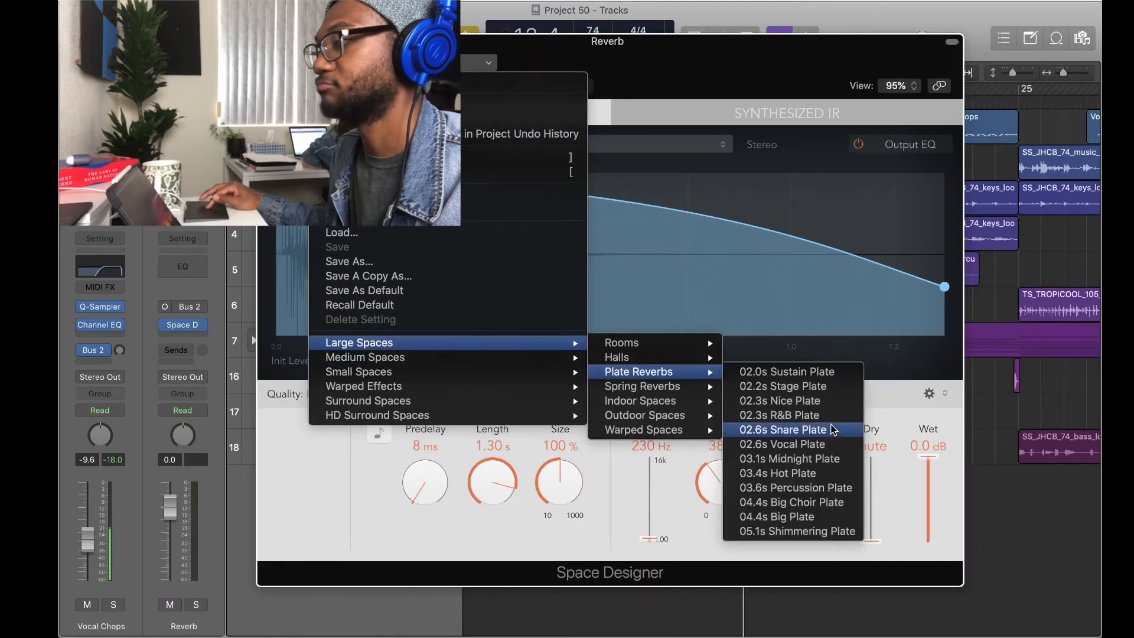
pyautogui.click(779, 414)
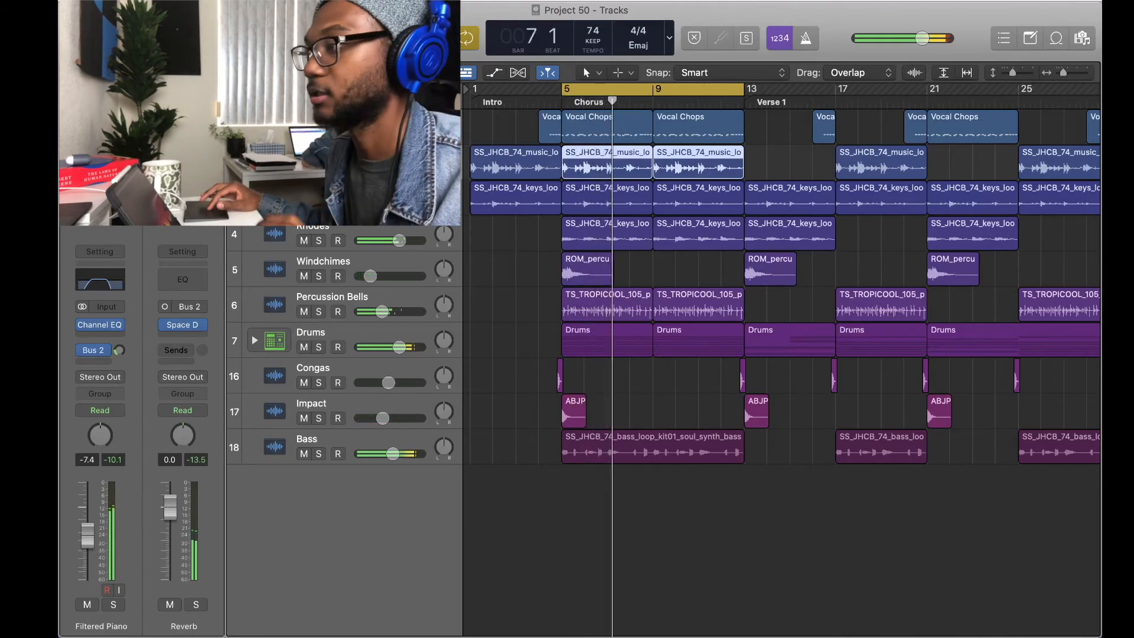
# Step: Send the Drums stack to Bus 2 and adjust the amount of reverb send by ear
pyautogui.click(355, 333)
pyautogui.click(95, 354)
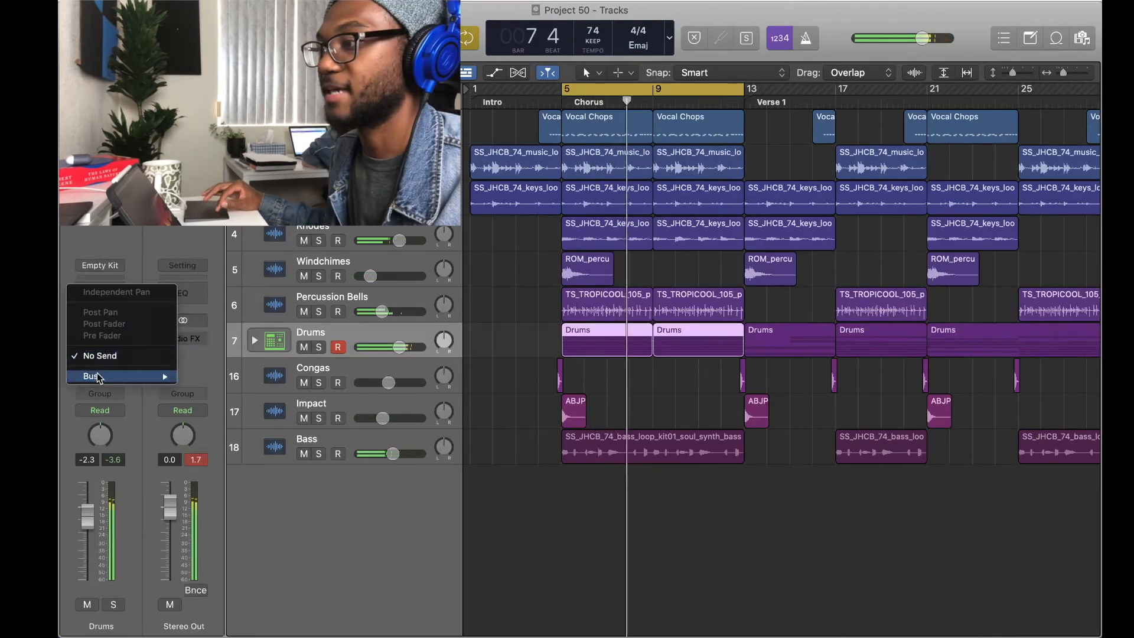
pyautogui.moveTo(99, 377)
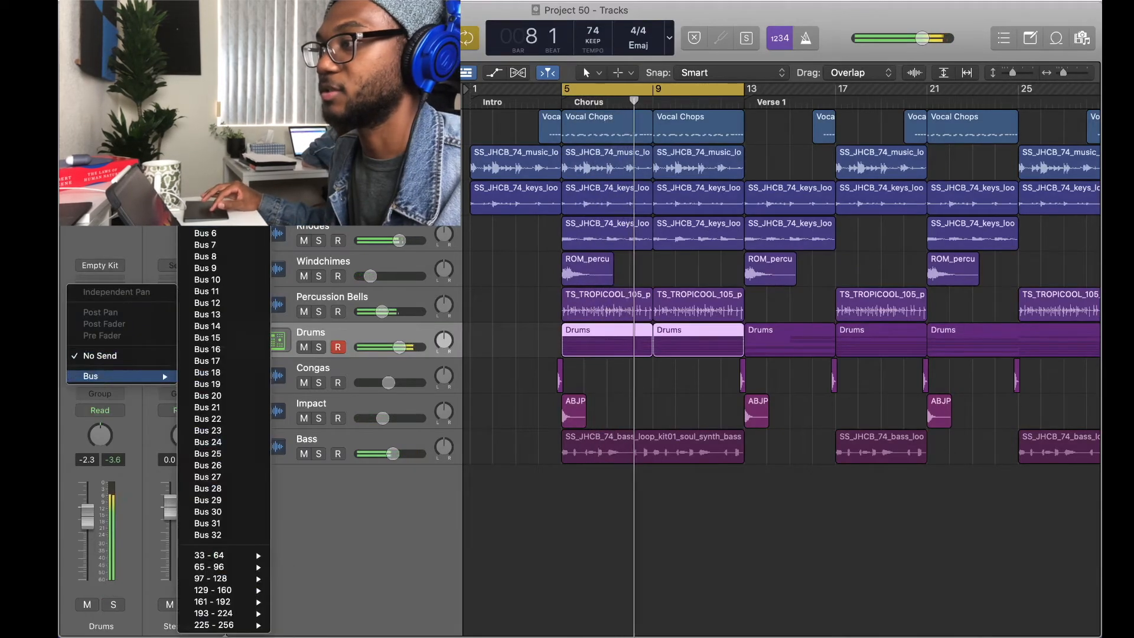
pyautogui.click(205, 187)
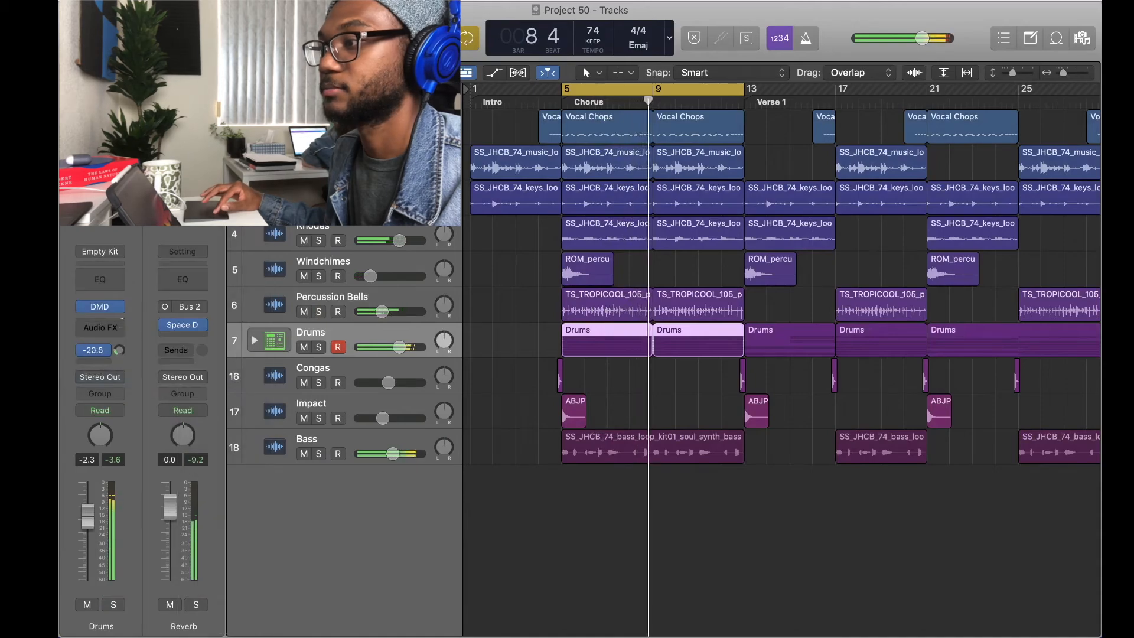
pyautogui.press('s')
pyautogui.press('s')
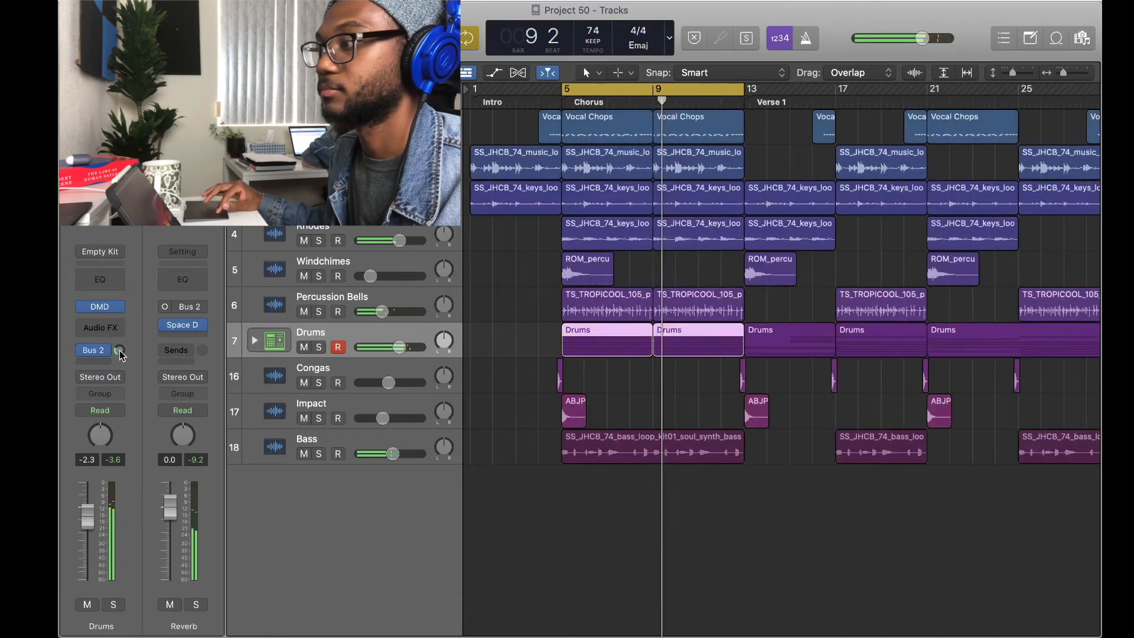
pyautogui.moveTo(119, 352); pyautogui.dragTo(119, 348)
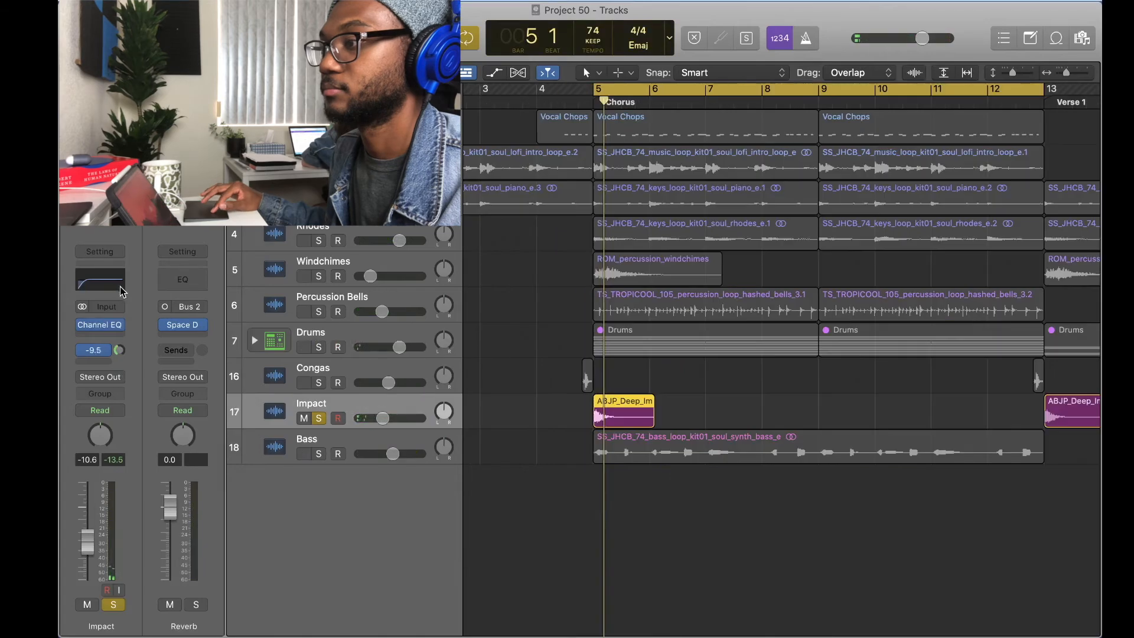
# Step: Return the soloed Impact track to the full mix and select the Bass track
pyautogui.press('space')
pyautogui.press('s')
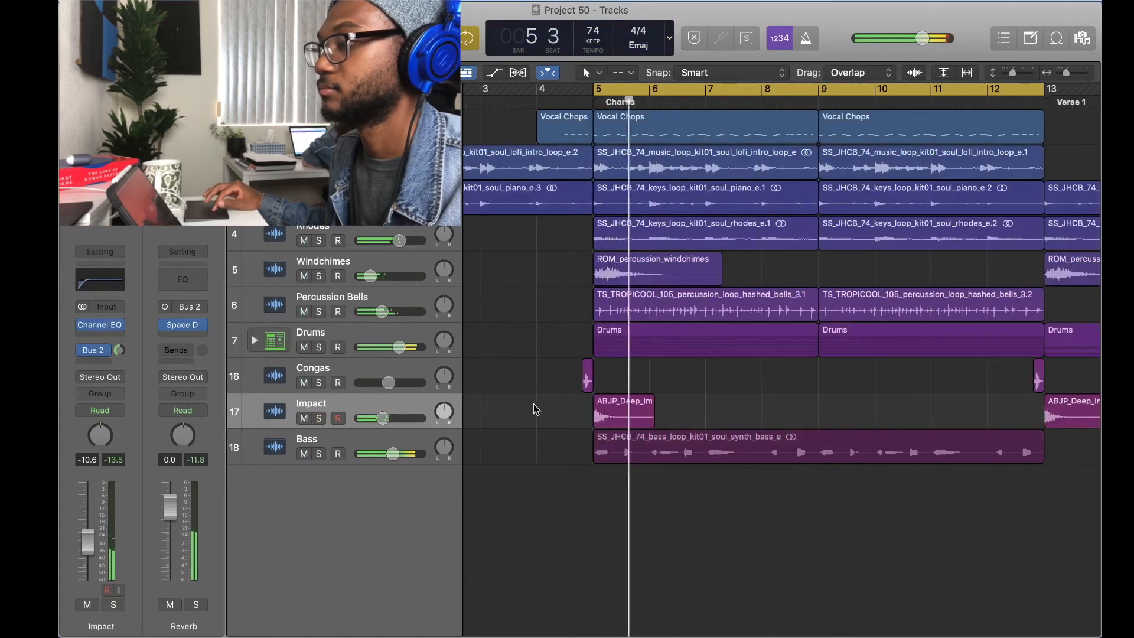
pyautogui.press('Down')
pyautogui.hotkey('ctrl', 'm')
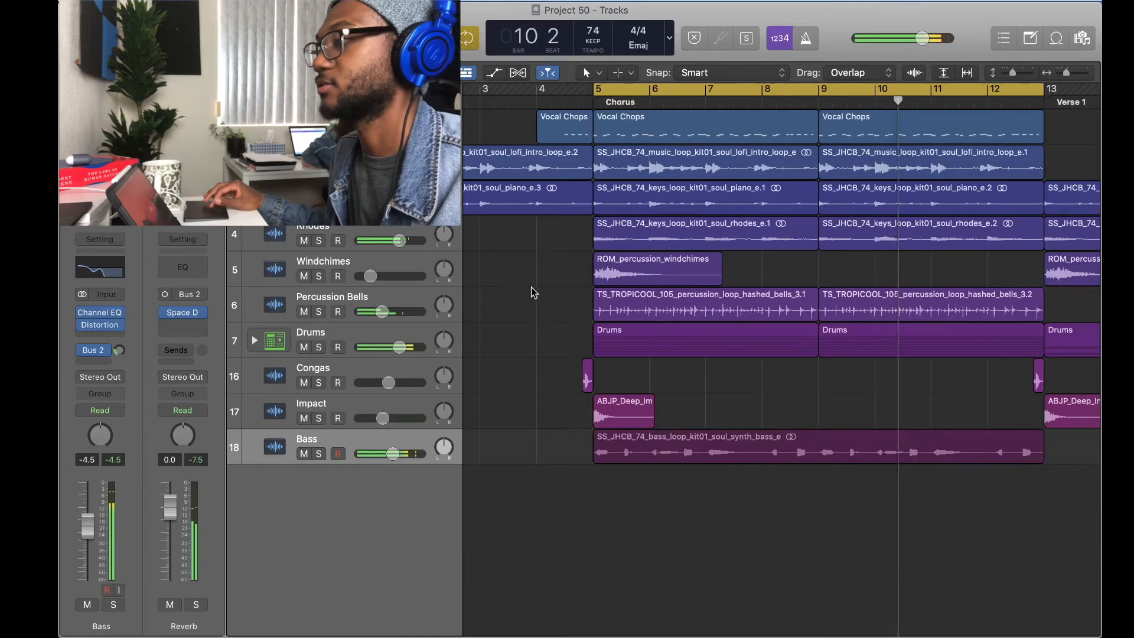
# Step: Add a Bus 3 send to the Vocal Chops track and rename the new aux channel "Delay"
pyautogui.hscroll(1, 533, 293)
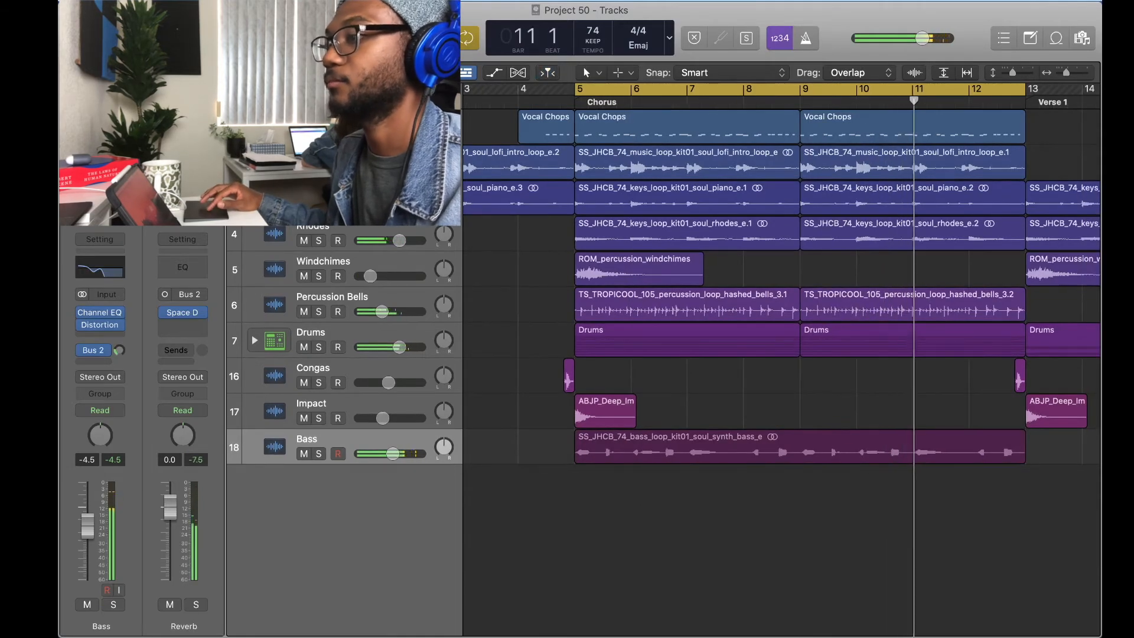
pyautogui.click(322, 123)
pyautogui.click(100, 362)
pyautogui.moveTo(111, 381)
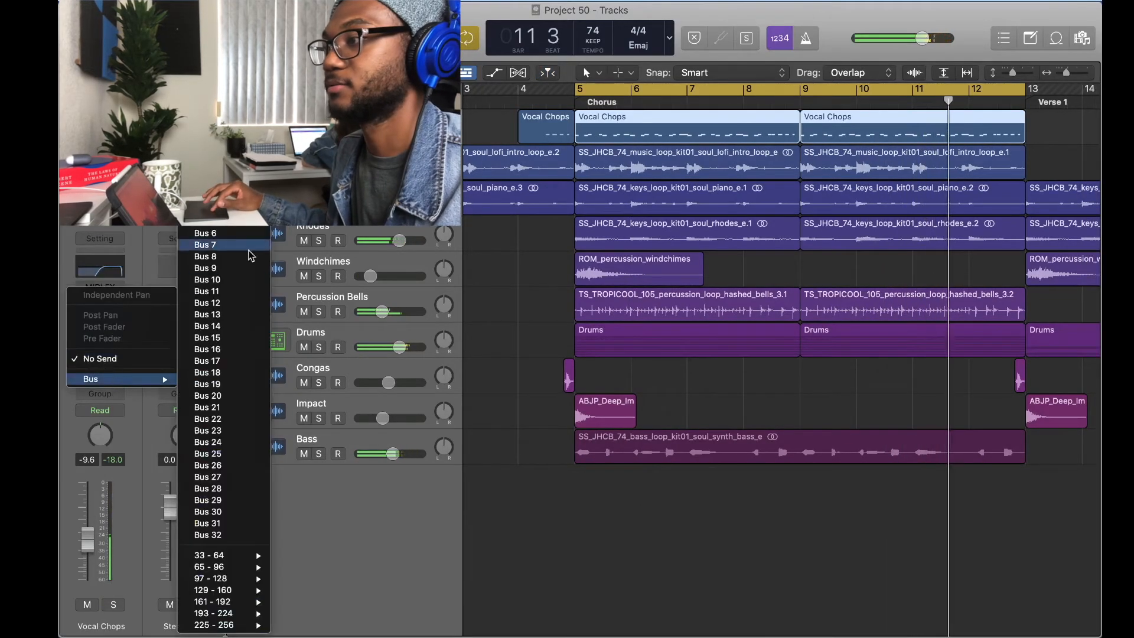
pyautogui.click(251, 251)
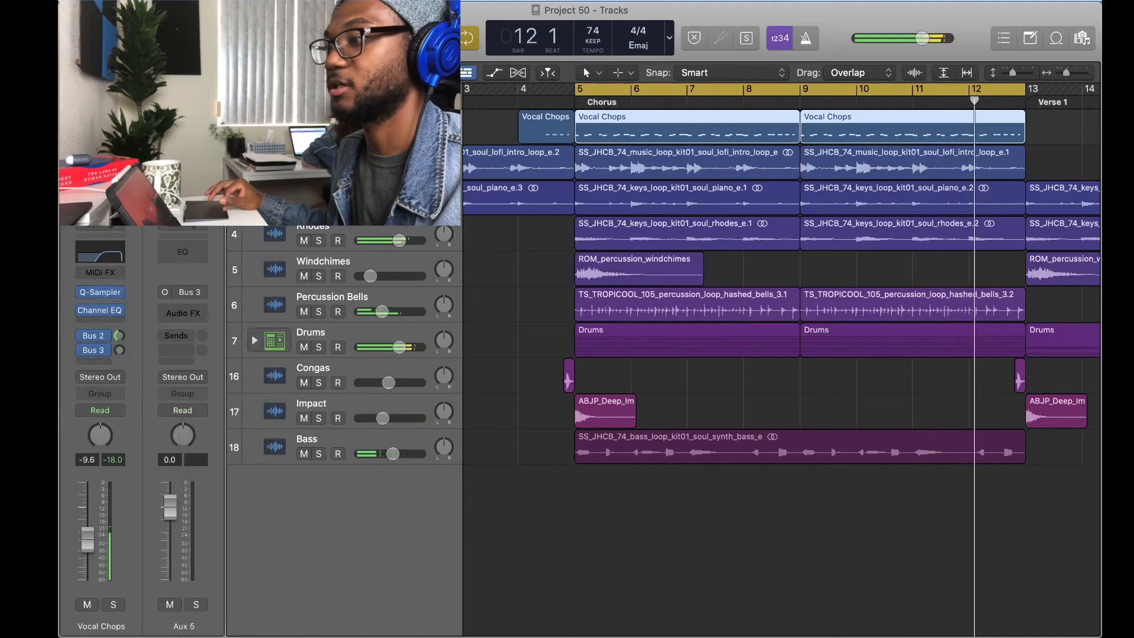
pyautogui.doubleClick(183, 625)
pyautogui.write('Delay')
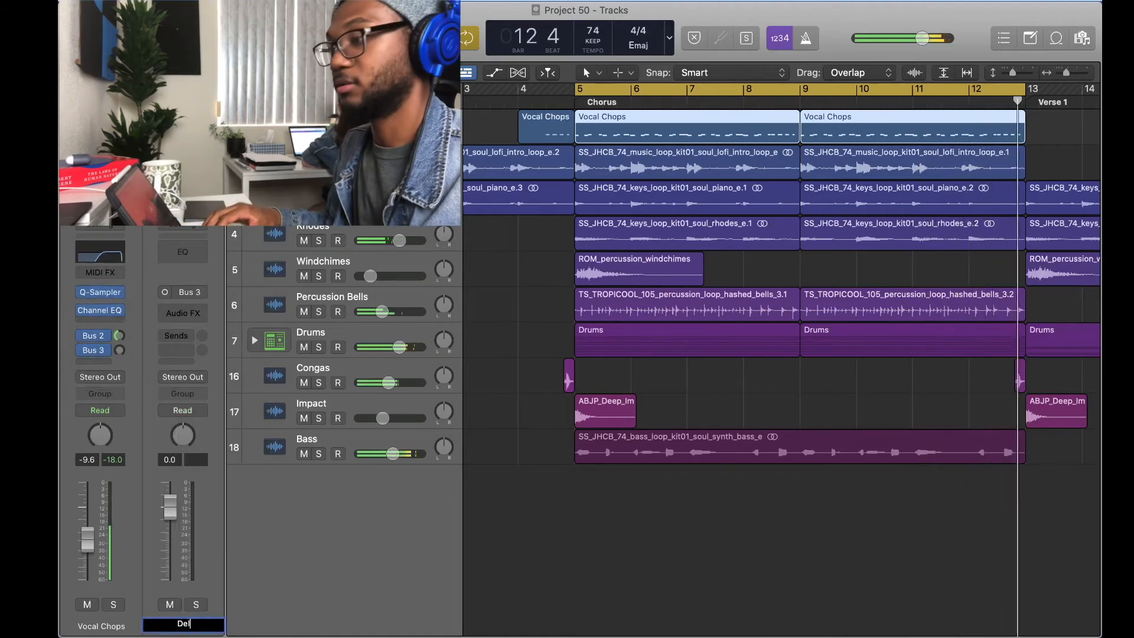
pyautogui.press('Return')
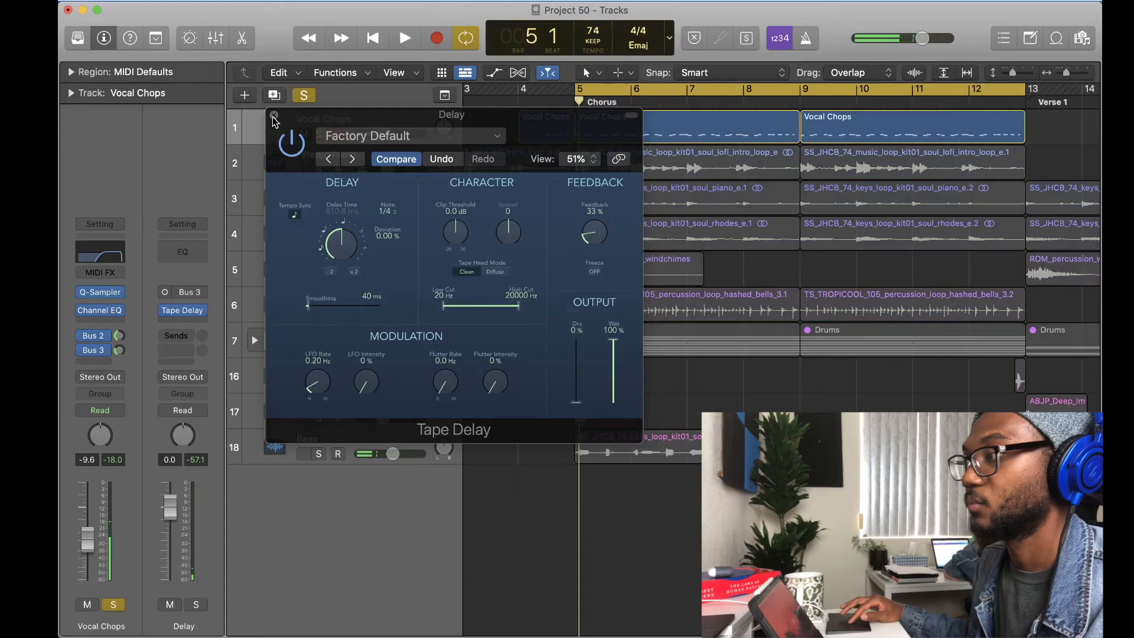
# Step: Close the Tape Delay plug-in and unsolo the Vocal Chops track
pyautogui.click(274, 115)
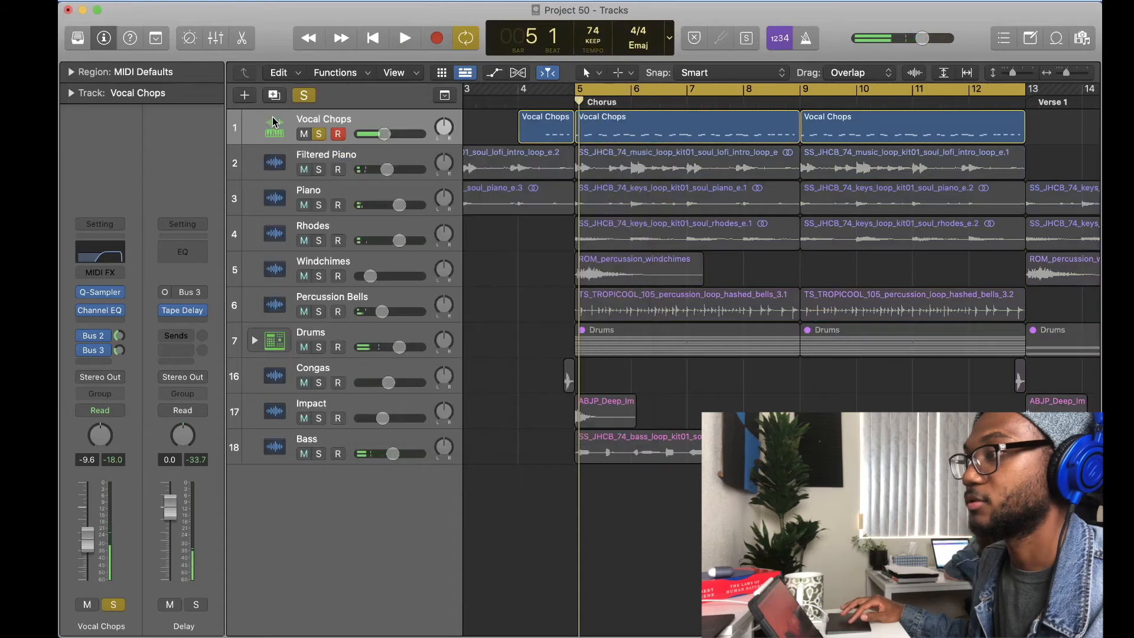
pyautogui.click(319, 134)
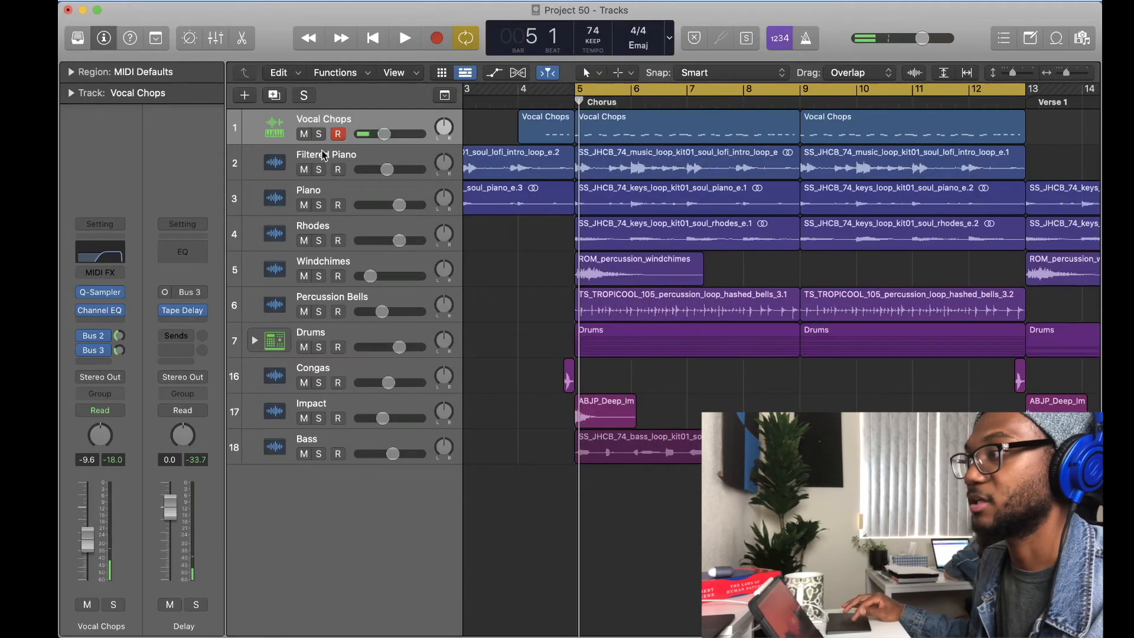
# Step: Add a Bus 3 delay send to the Filtered Piano track and start playback to hear it
pyautogui.click(324, 155)
pyautogui.click(98, 363)
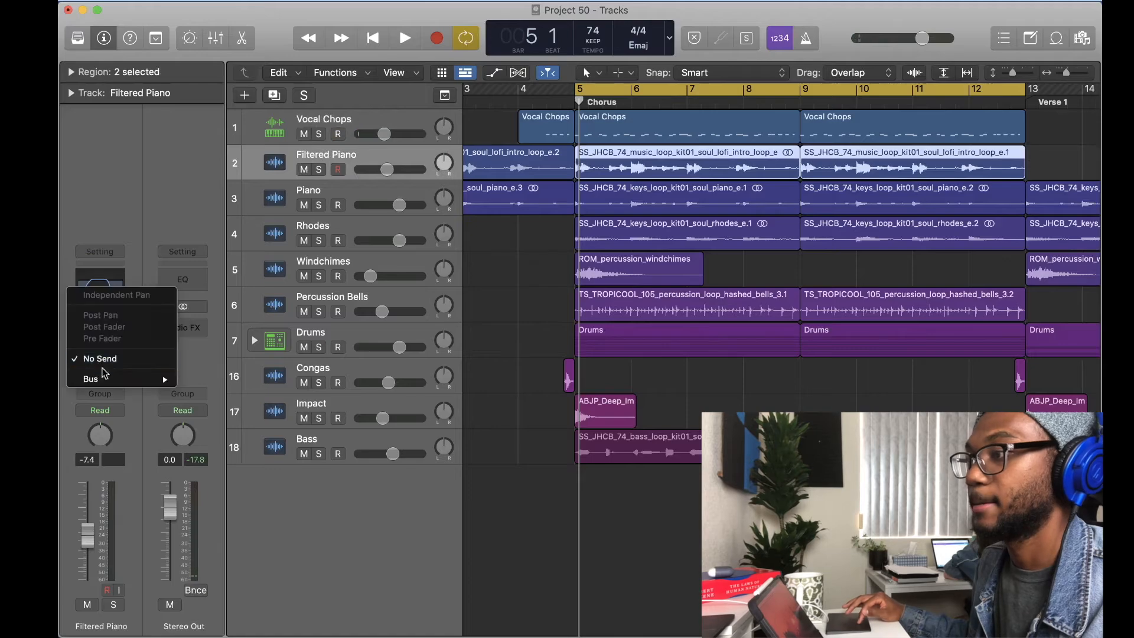
pyautogui.moveTo(107, 379)
pyautogui.click(253, 223)
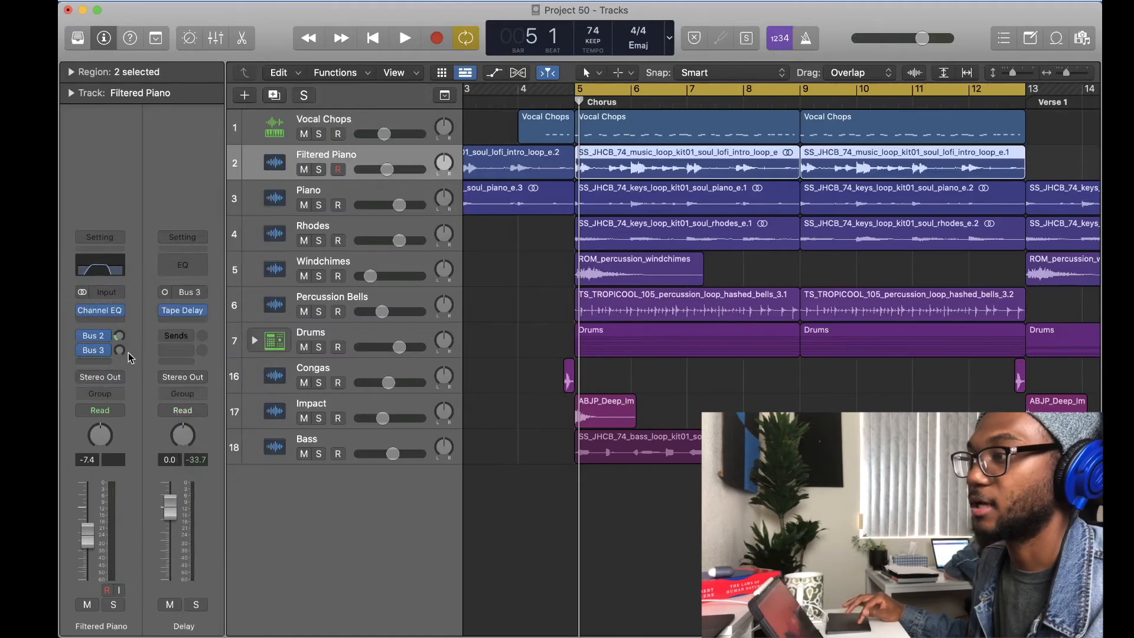
pyautogui.press('space')
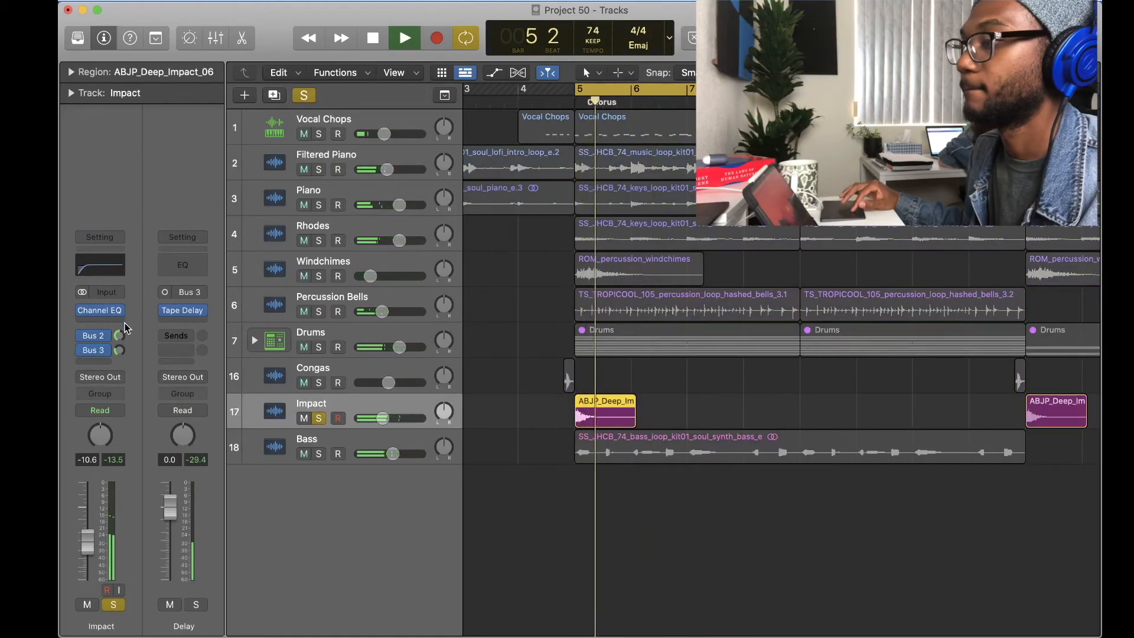
# Step: Unsolo the Impact track, and add a slightly raised Bus 3 delay send to the Bass track, checking it soloed and in the mix
pyautogui.press('s')
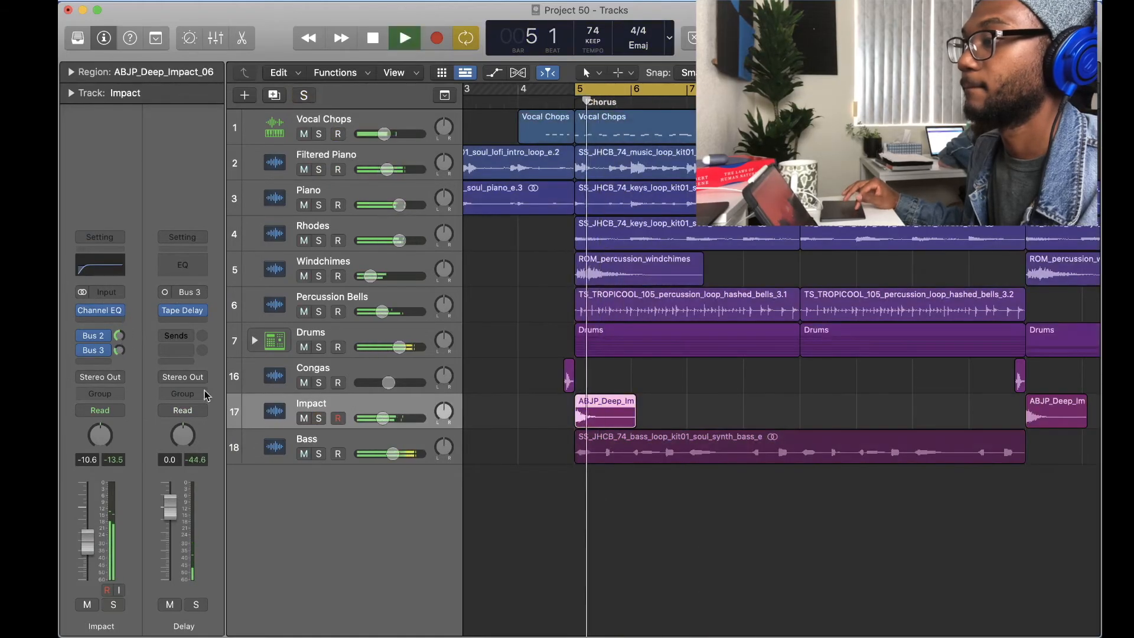
pyautogui.click(327, 440)
pyautogui.click(95, 362)
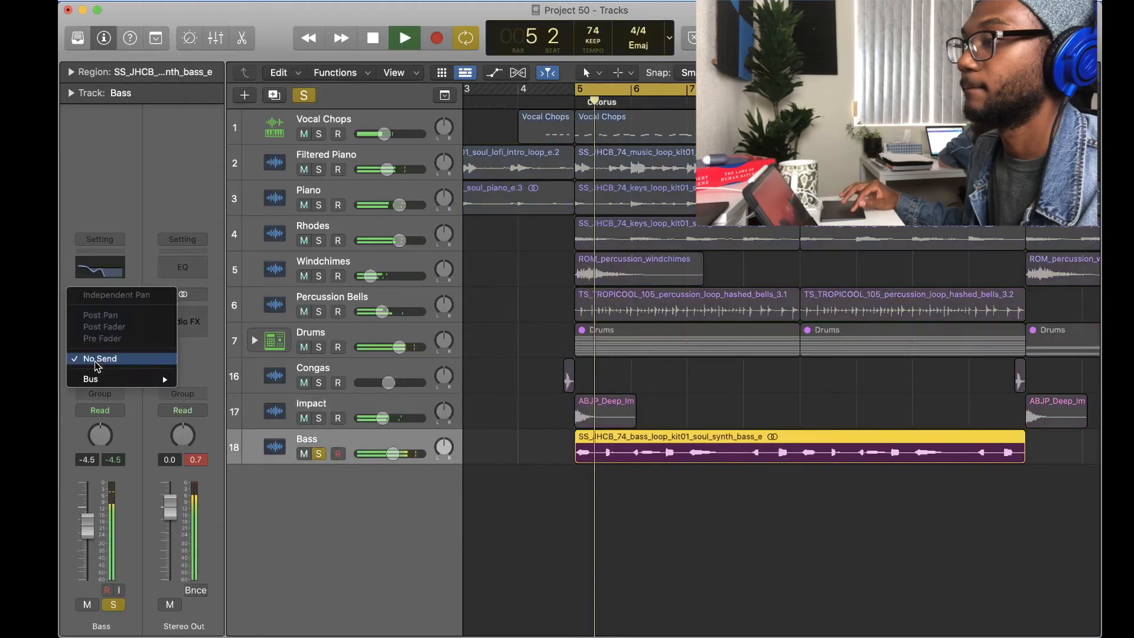
pyautogui.click(143, 359)
pyautogui.press('s')
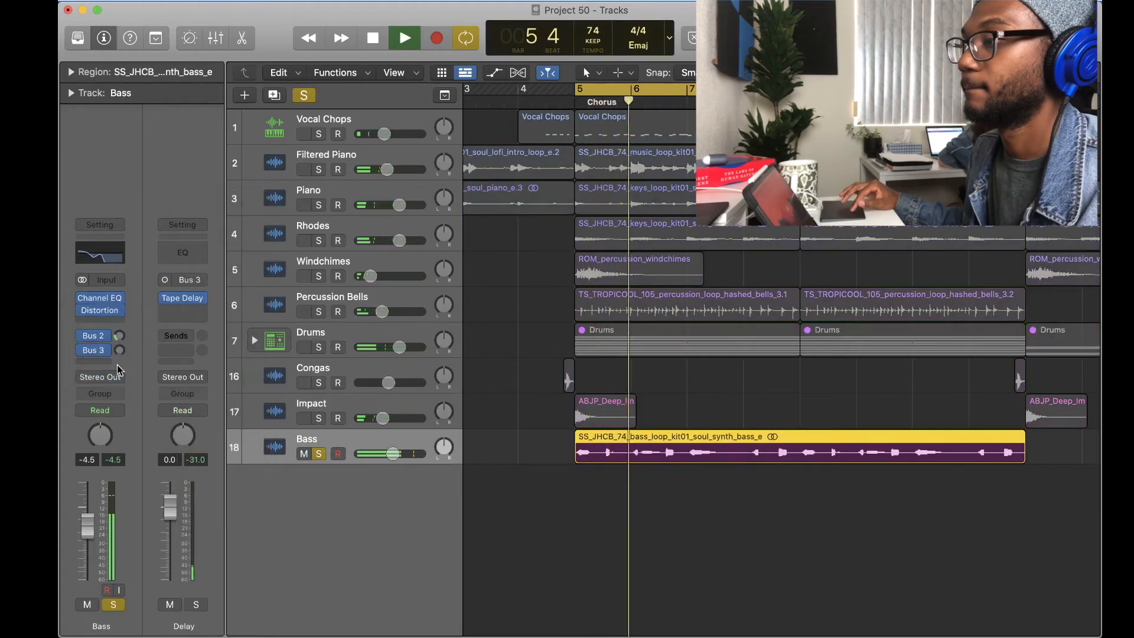
pyautogui.moveTo(119, 351)
pyautogui.mouseDown()
pyautogui.moveTo(119, 321)
pyautogui.moveTo(119, 344)
pyautogui.mouseUp()
pyautogui.press('s')
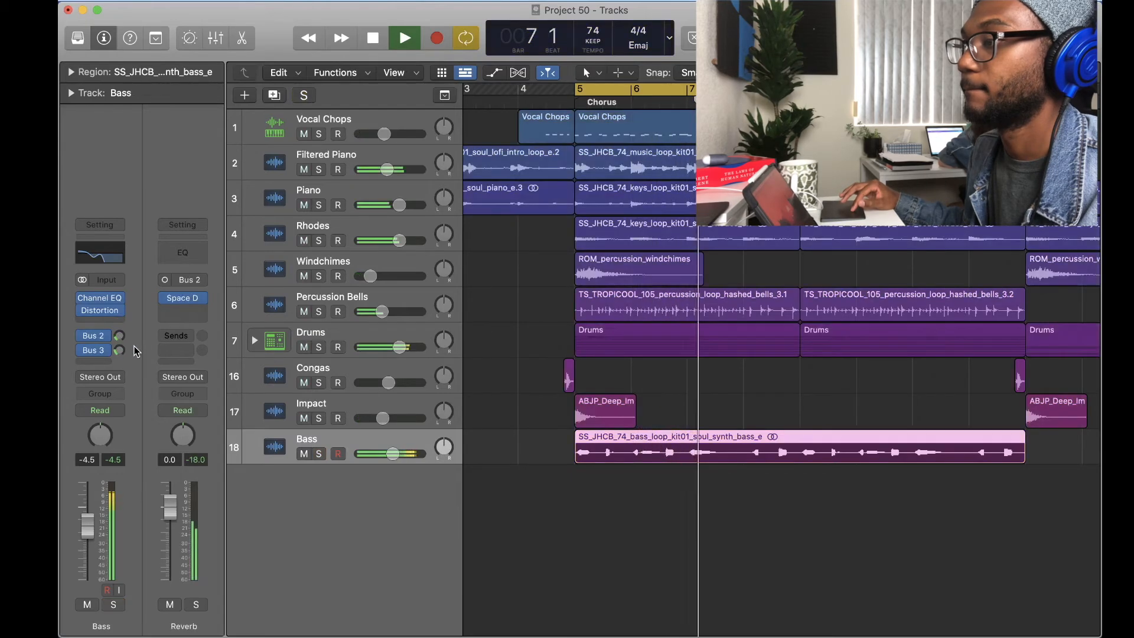
pyautogui.click(623, 542)
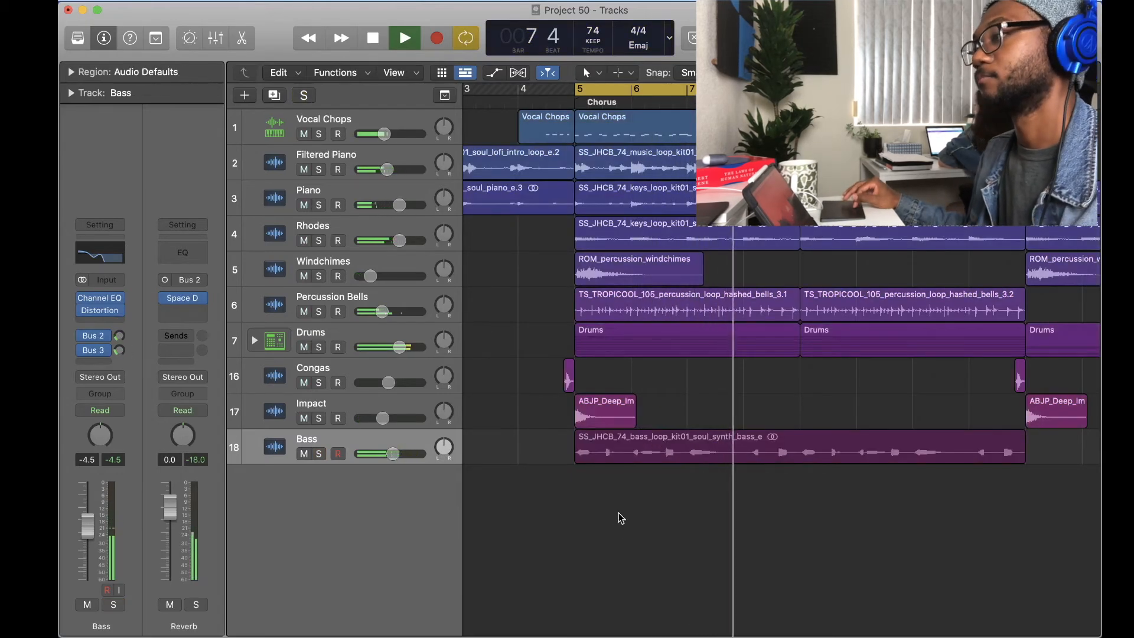
# Step: Stop looped playback and copy all regions from bar 5 onward to bar 29, including their automation data
pyautogui.press('c')
pyautogui.press('space')
pyautogui.press('Return')
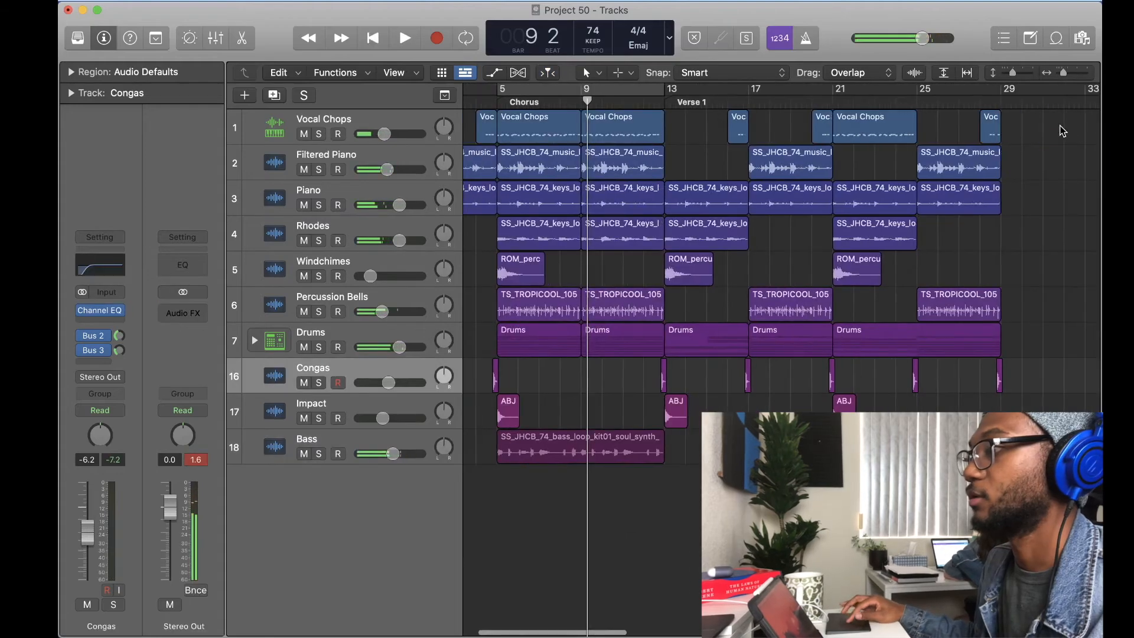
pyautogui.moveTo(1086, 122); pyautogui.dragTo(533, 494)
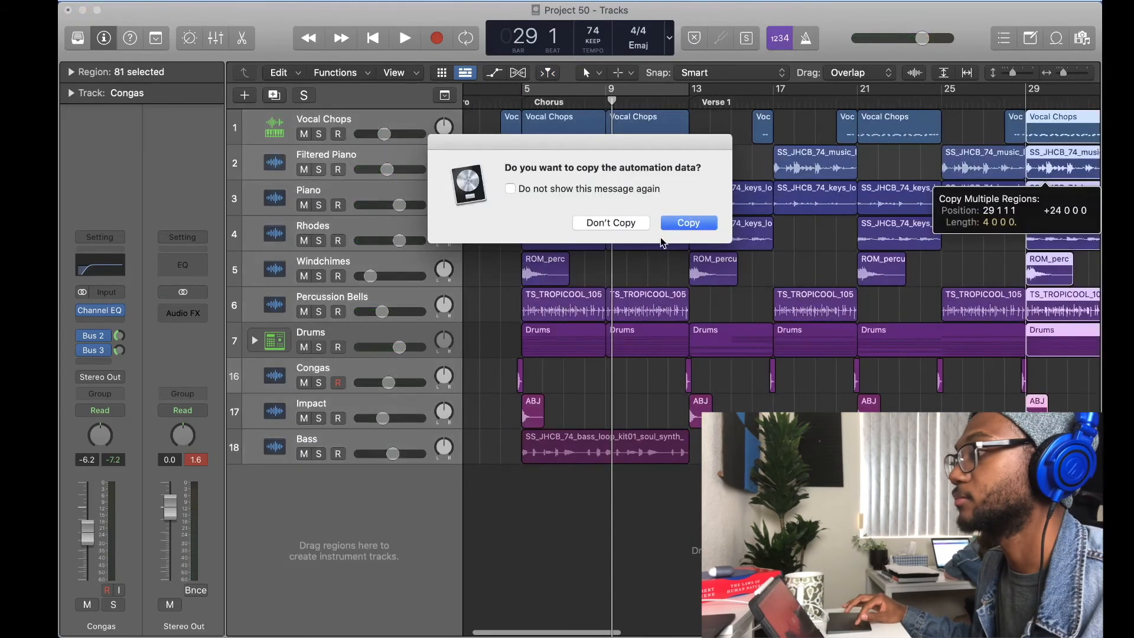
pyautogui.click(687, 223)
pyautogui.hscroll(2, 770, 170)
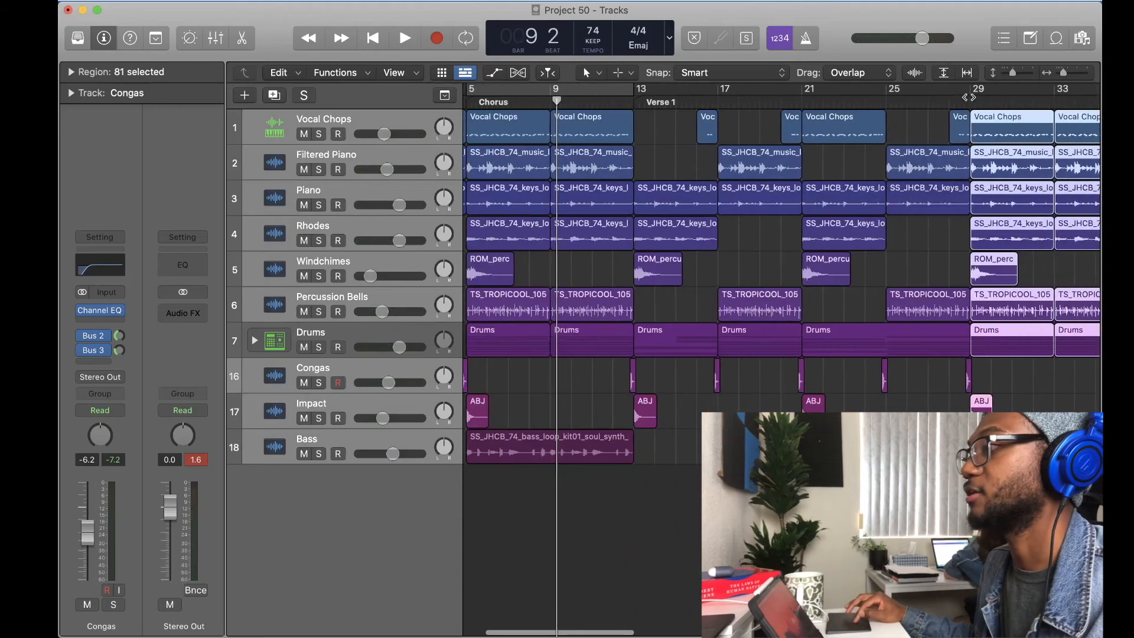
# Step: Add arrangement markers named "Chorus 2" at bar 29 and "Verse 2" at bar 37
pyautogui.press('g')
pyautogui.hotkey('alt', "'")
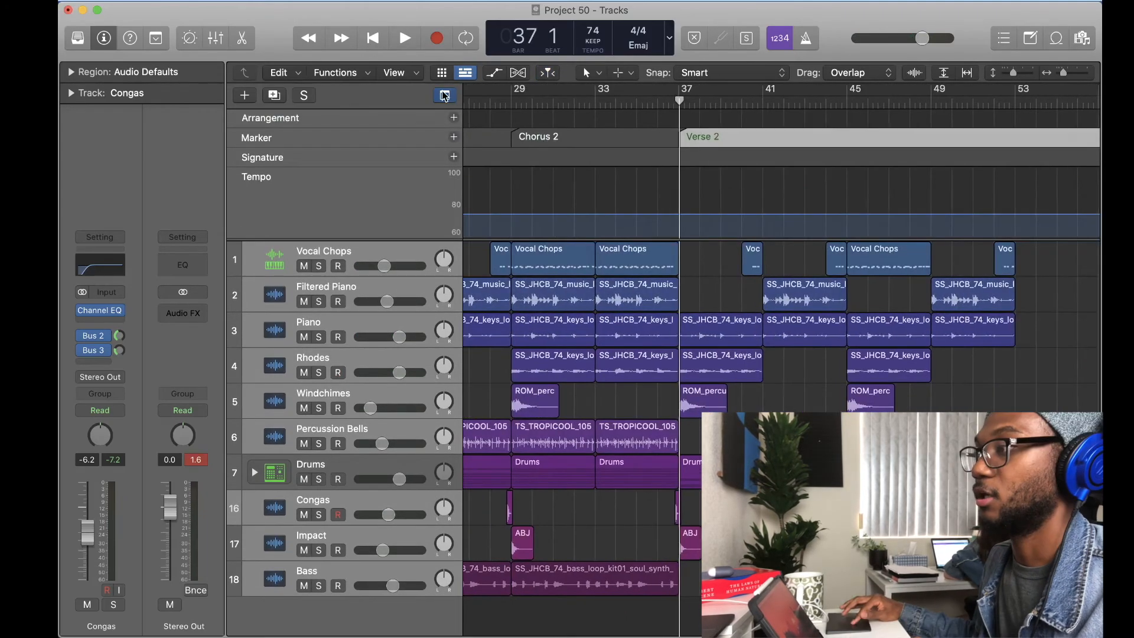
pyautogui.press('g')
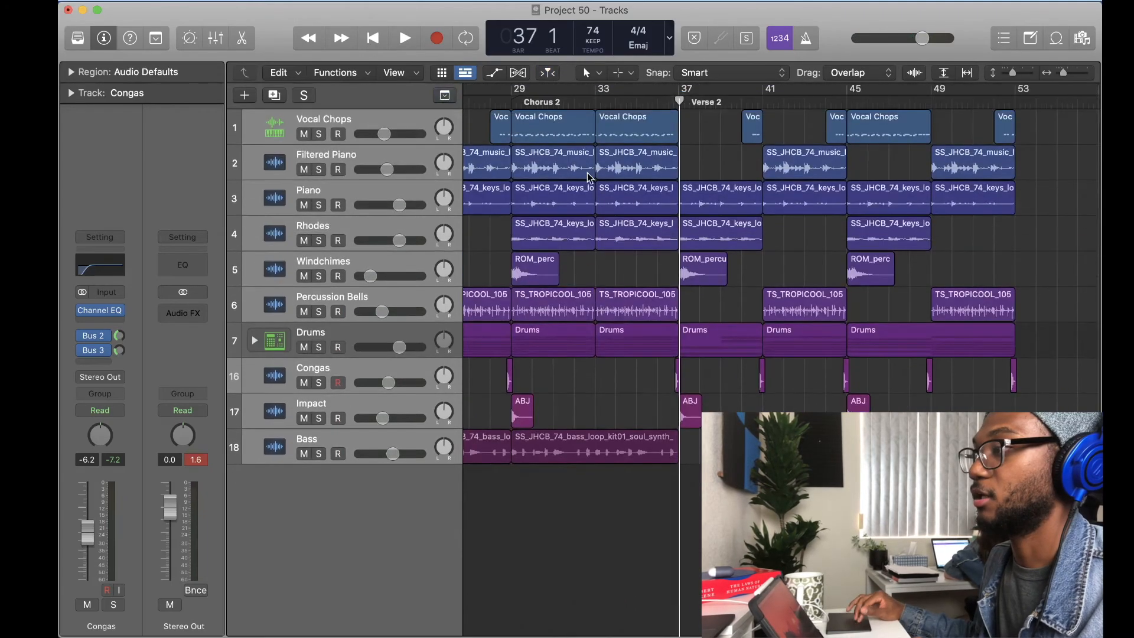
# Step: Copy the Chorus 2 regions on all tracks to bars 53 and 61, marking bar 53 as "Chorus 3"
pyautogui.hscroll(-2, 594, 371)
pyautogui.moveTo(561, 503); pyautogui.dragTo(683, 115)
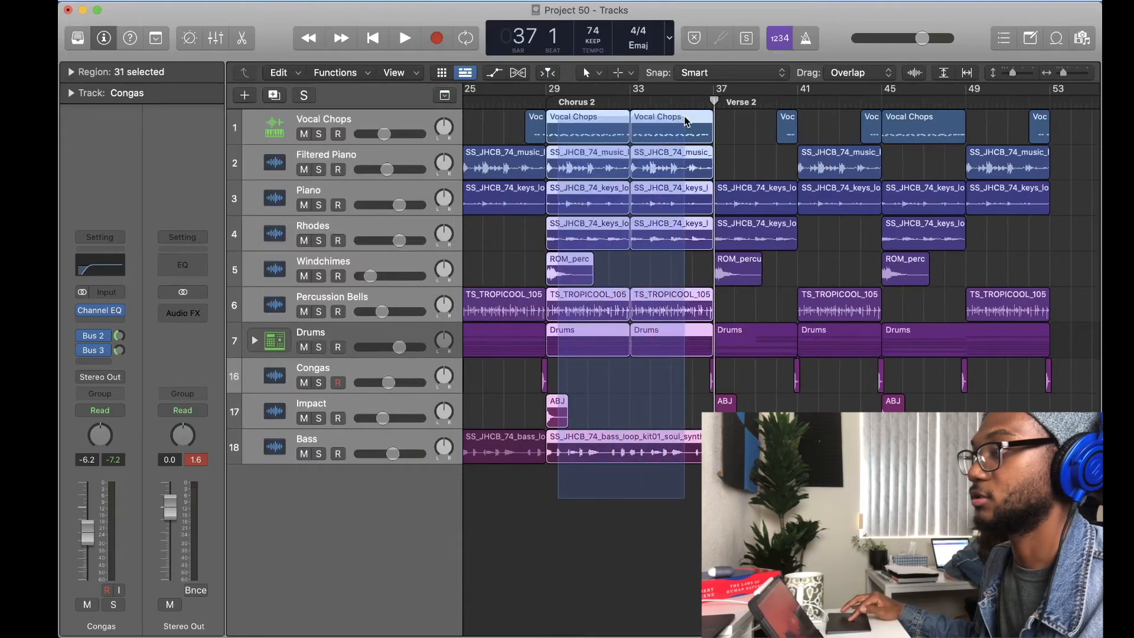
pyautogui.hscroll(2, 675, 167)
pyautogui.moveTo(521, 132); pyautogui.dragTo(940, 135)
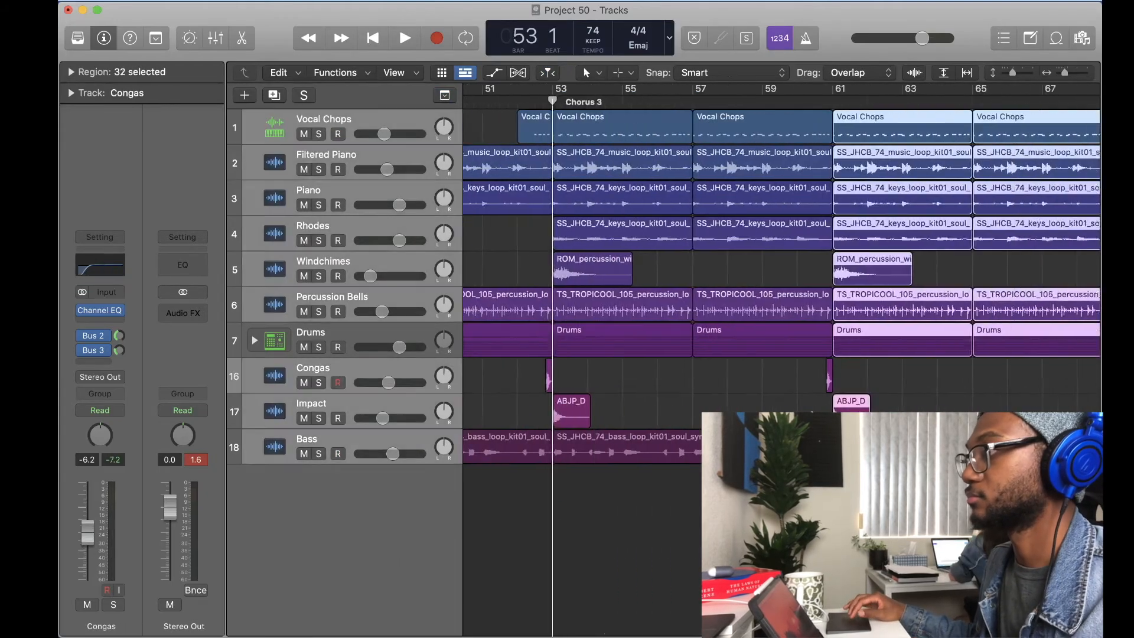
# Step: Repeat the selected chorus block twice more, at bars 69 and 77, with its automation data
pyautogui.hscroll(5, 812, 410)
pyautogui.press('super+r')
pyautogui.press('Return')
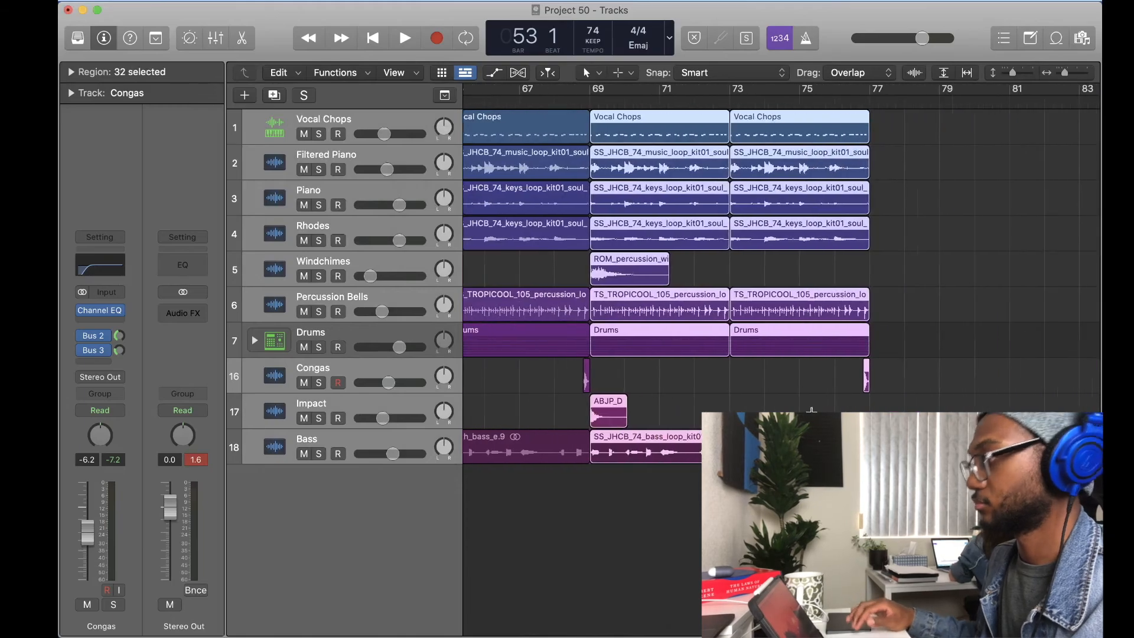
pyautogui.press('super+r')
pyautogui.press('Return')
# Step: Create a "Bridge" marker at bar 61 and an "Outro" marker at bar 69
pyautogui.hscroll(-5, 811, 410)
pyautogui.press('super+Left')
pyautogui.press('super+Left')
pyautogui.press('super+Left')
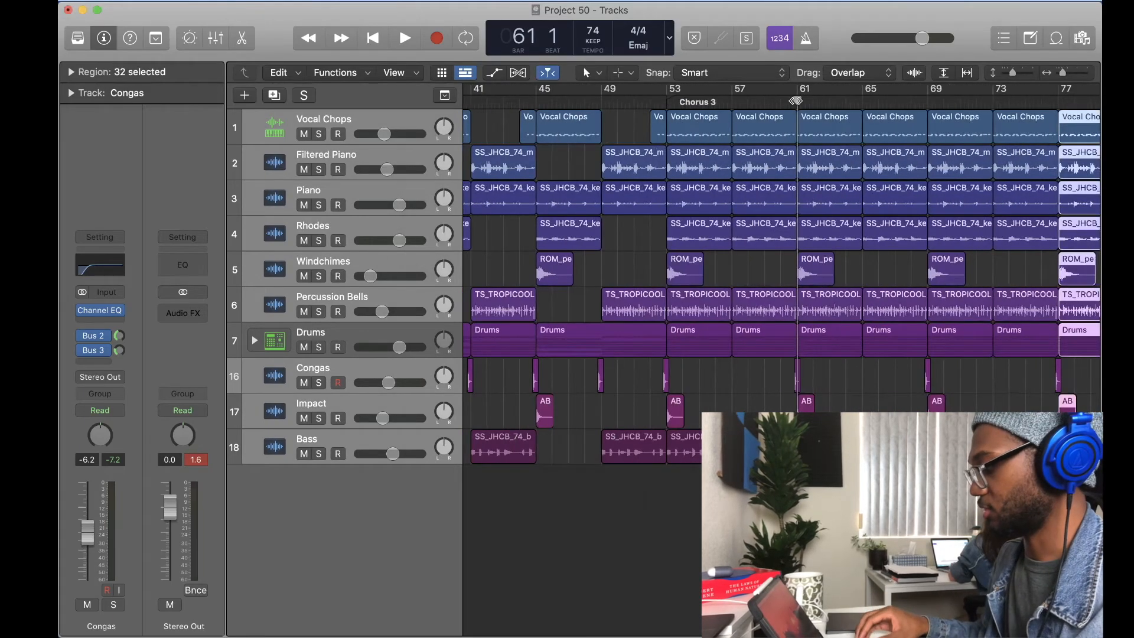
pyautogui.hotkey('alt', "'")
pyautogui.write('Bridge')
pyautogui.click(928, 99)
pyautogui.hotkey('alt', "'")
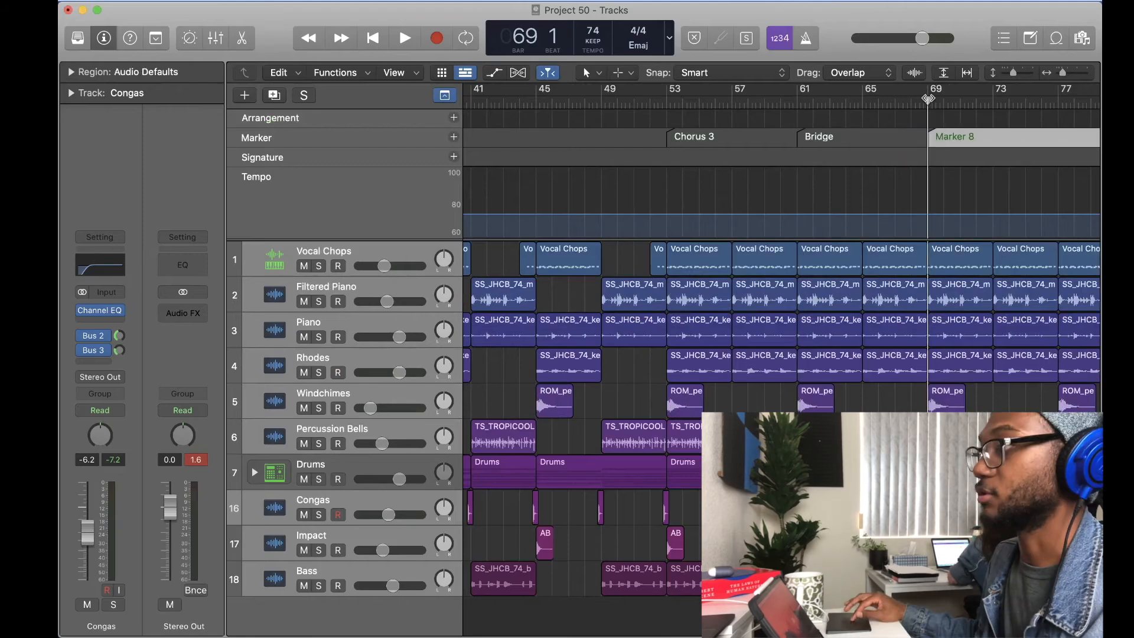
pyautogui.doubleClick(950, 131)
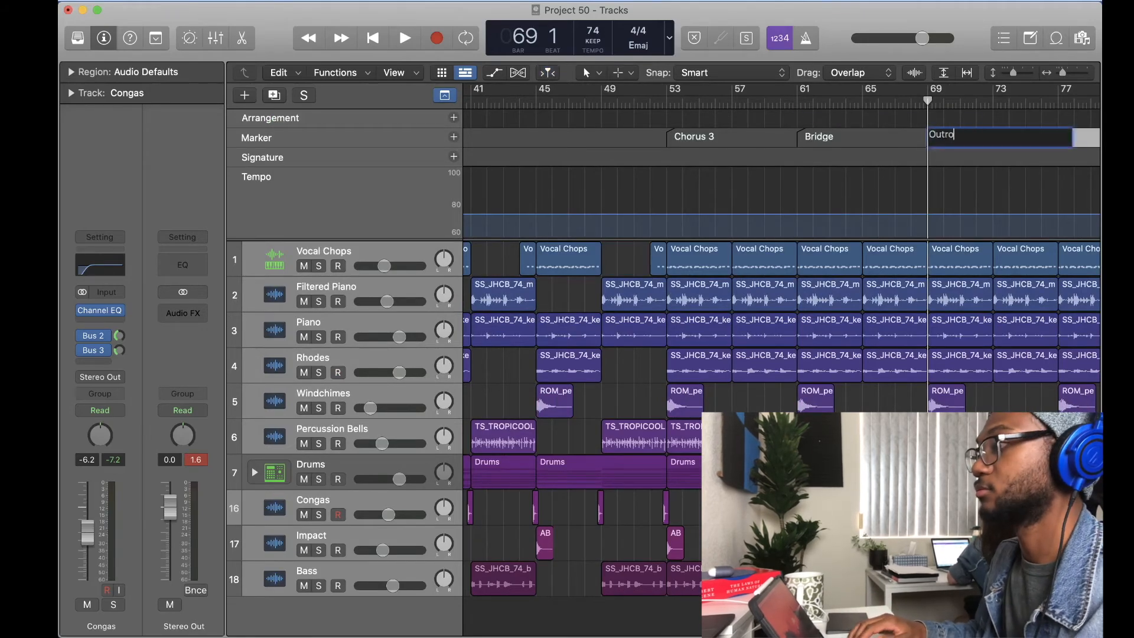
pyautogui.press('Return')
# Step: Loop playback over the Bridge and delete its Rhodes and Filtered Piano regions
pyautogui.press('space')
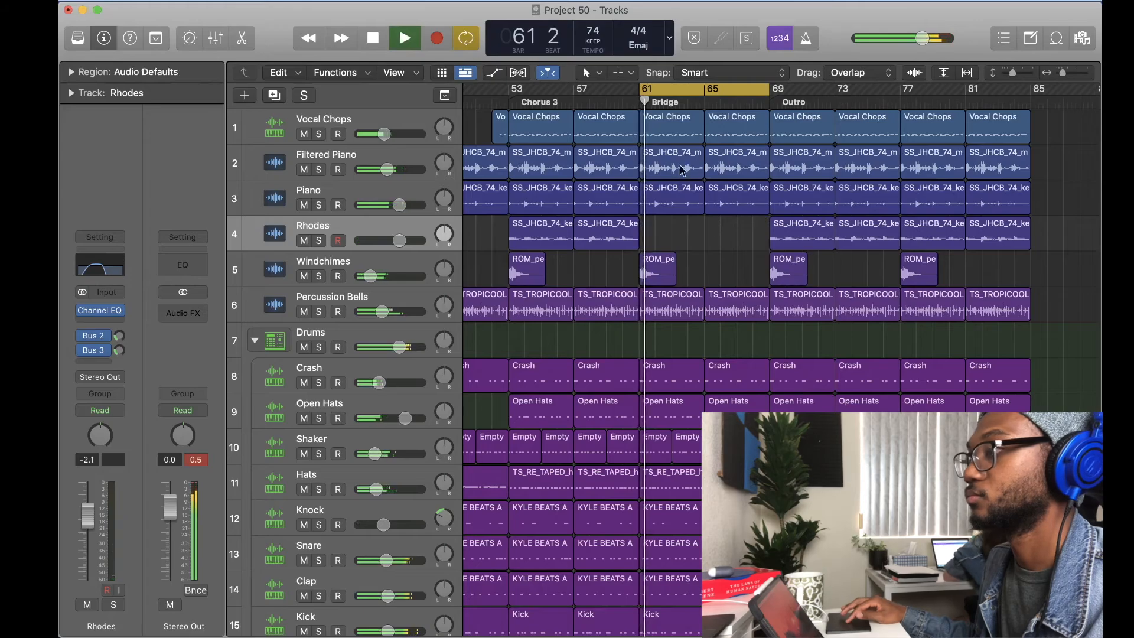
pyautogui.click(677, 158)
pyautogui.press('Delete')
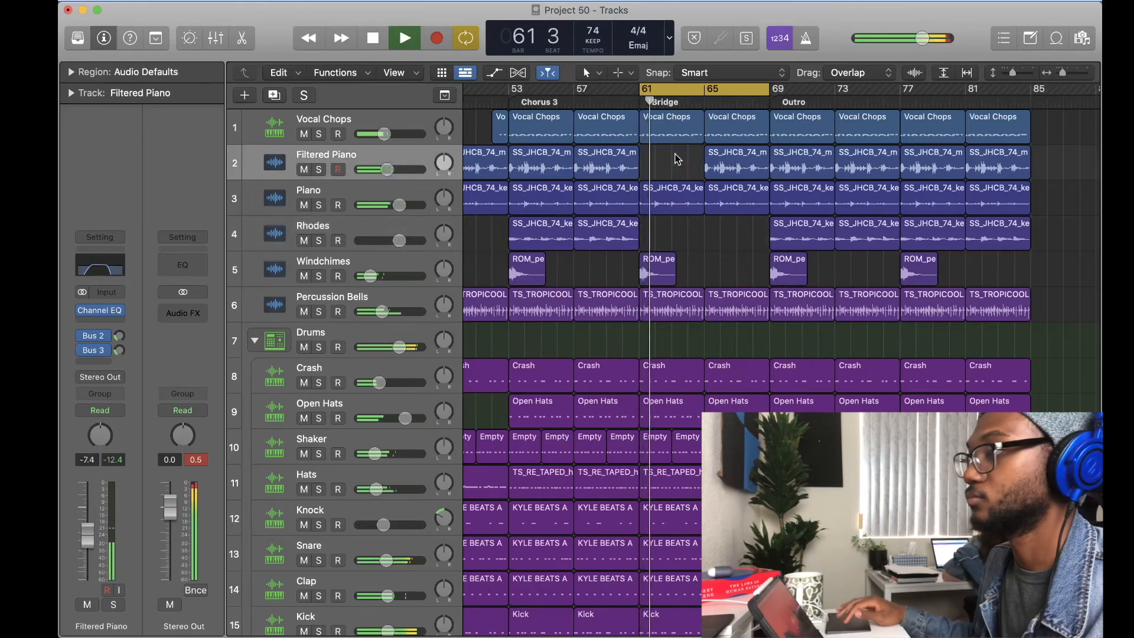
pyautogui.click(718, 166)
pyautogui.press('Delete')
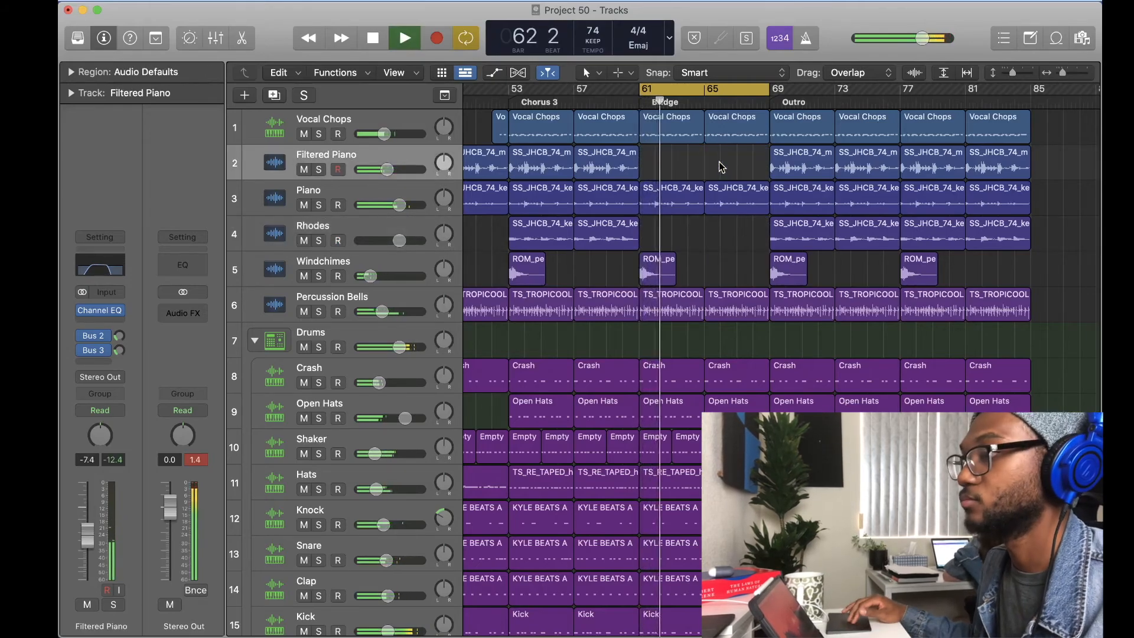
# Step: Close the Clap region's note editor and delete the Knock and Snare regions from the Bridge
pyautogui.scroll(-2, 721, 170)
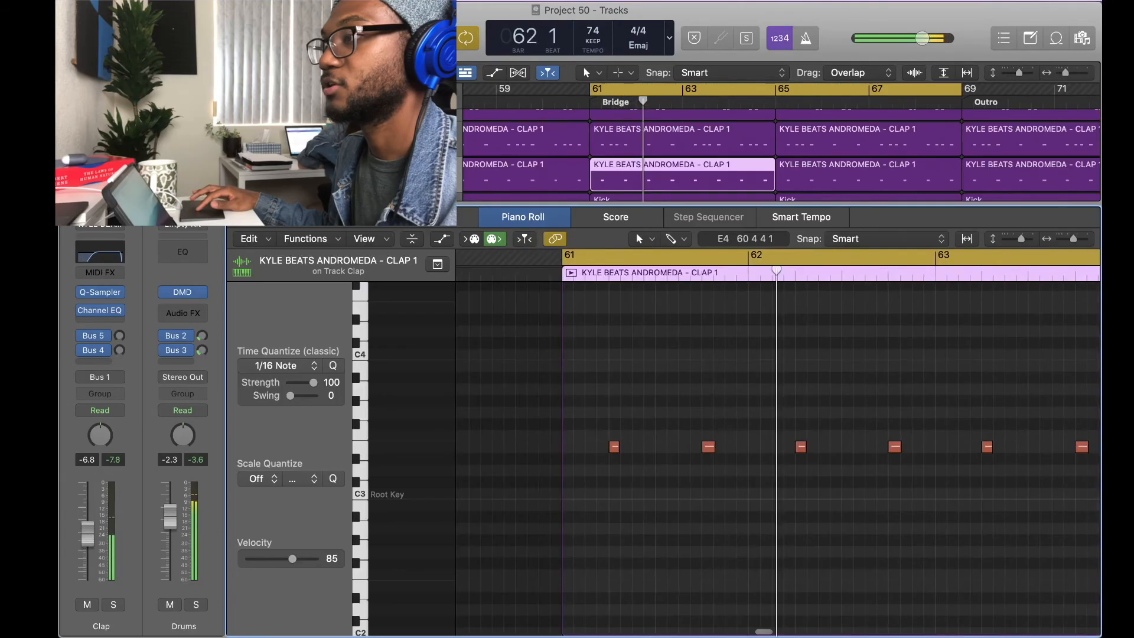
pyautogui.press('e')
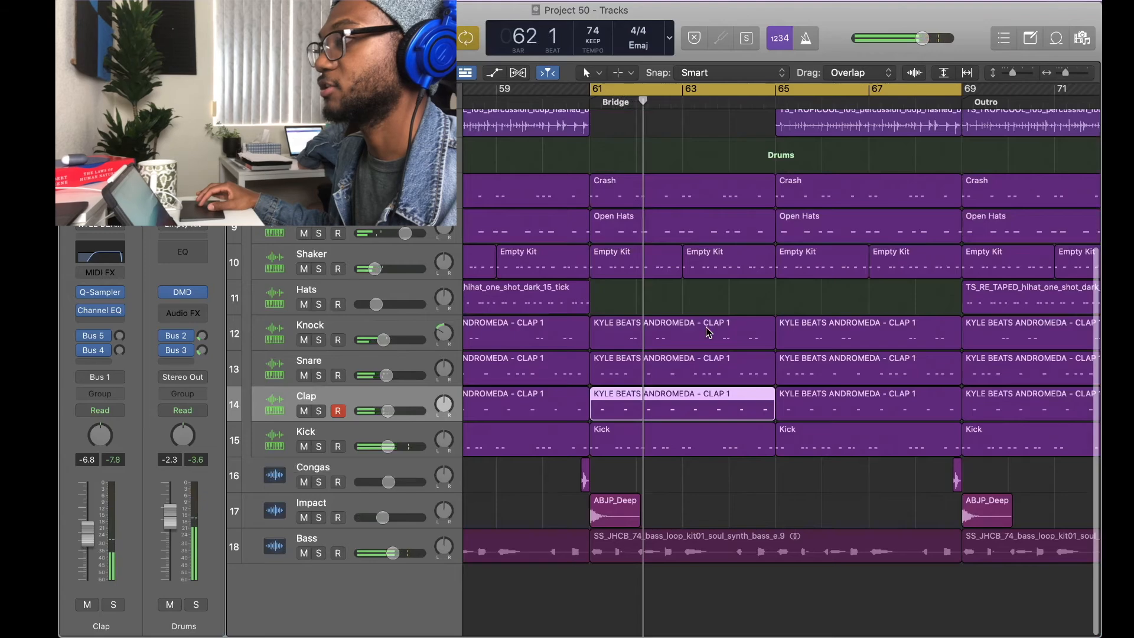
pyautogui.press('super+Left')
pyautogui.click(700, 482)
pyautogui.moveTo(638, 295); pyautogui.dragTo(774, 362)
pyautogui.press('Delete')
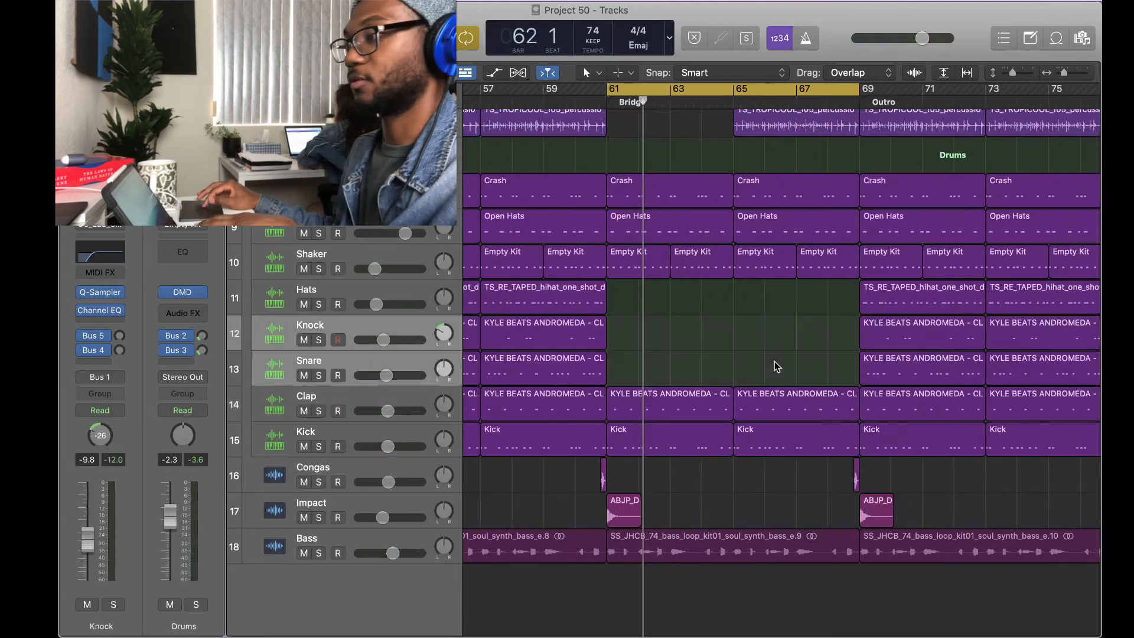
# Step: Thin the first Bridge Clap region to one clap on beat 3 of each bar, undo a trial trim, and listen back
pyautogui.doubleClick(690, 405)
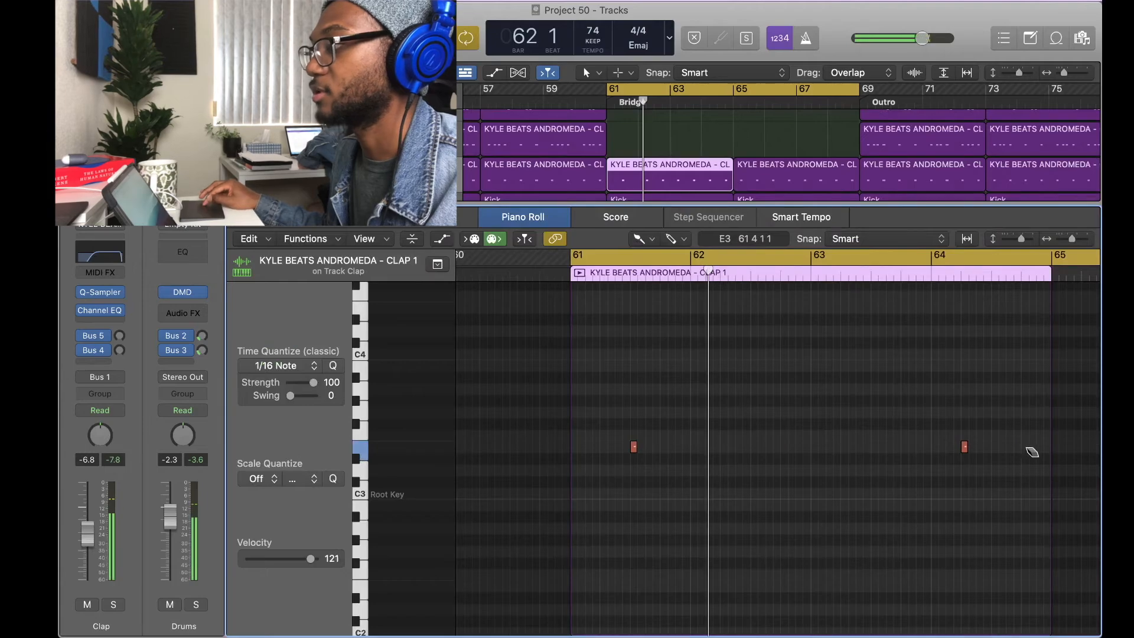
pyautogui.moveTo(727, 189); pyautogui.dragTo(644, 163)
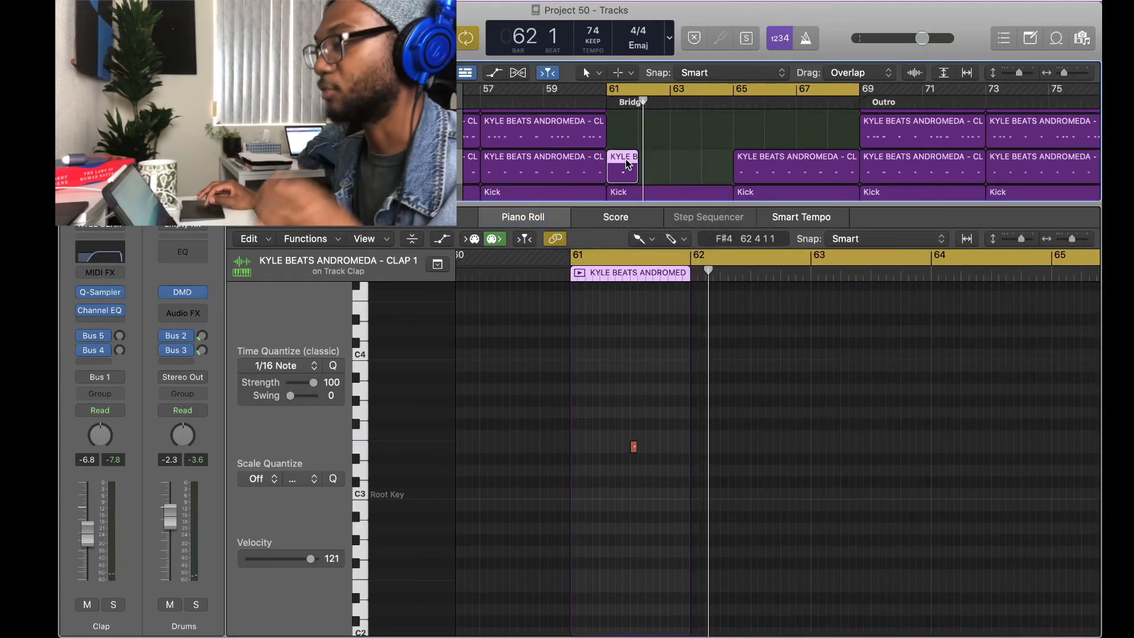
pyautogui.press('super+z')
pyautogui.press('space')
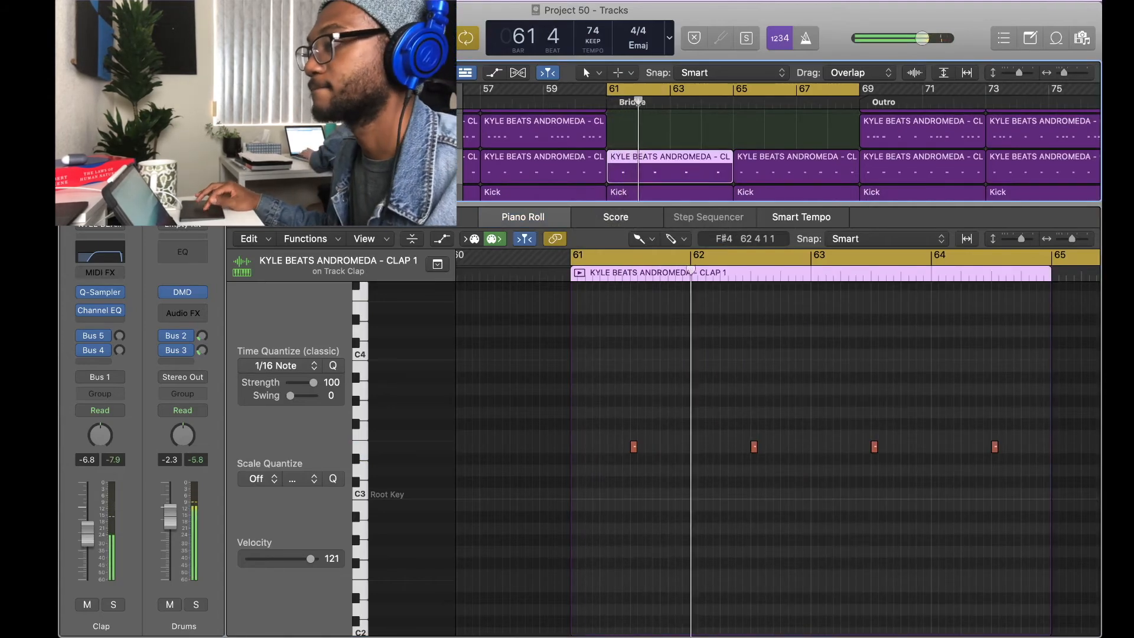
pyautogui.press('e')
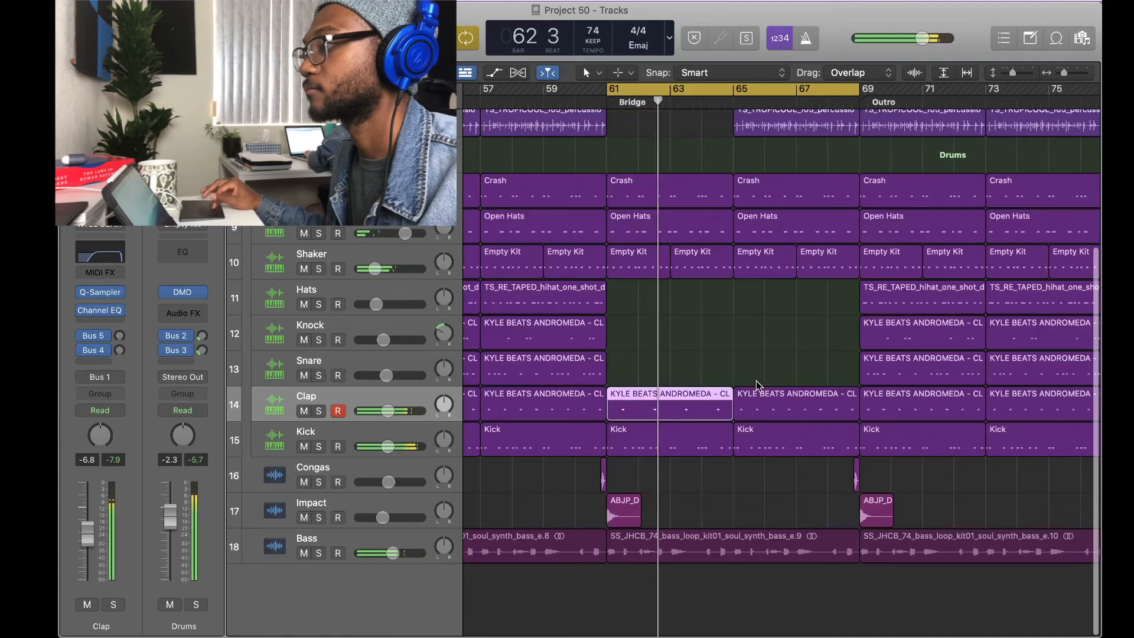
# Step: Replace the second Bridge Clap region with a repeat of the edited one and copy the pattern to the Snare track
pyautogui.click(759, 405)
pyautogui.press('Delete')
pyautogui.click(714, 406)
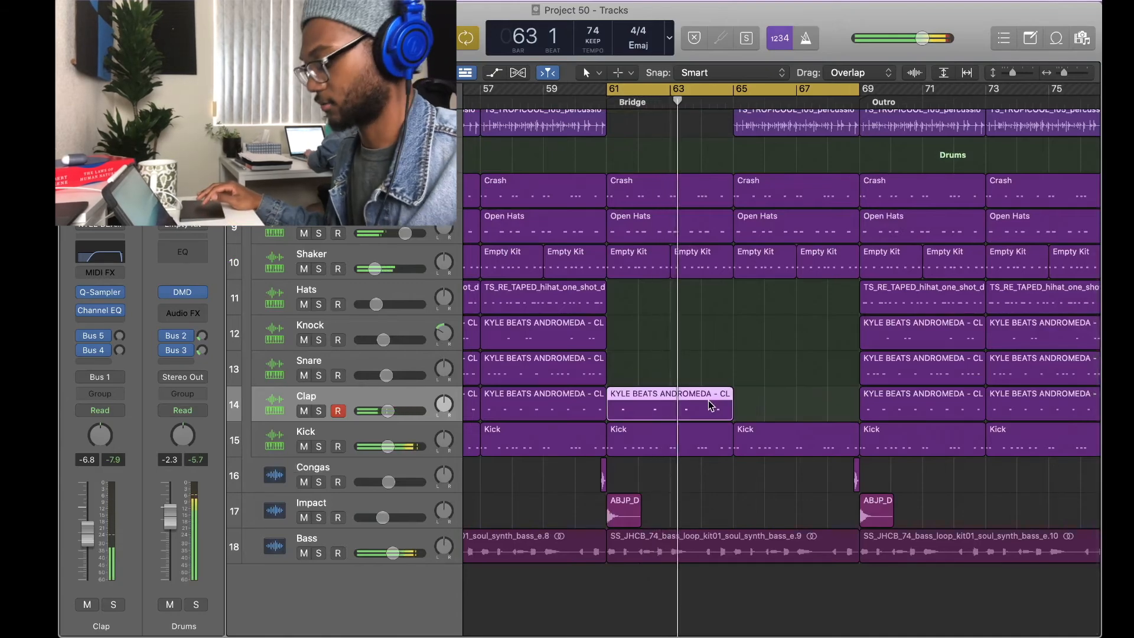
pyautogui.press('super+r')
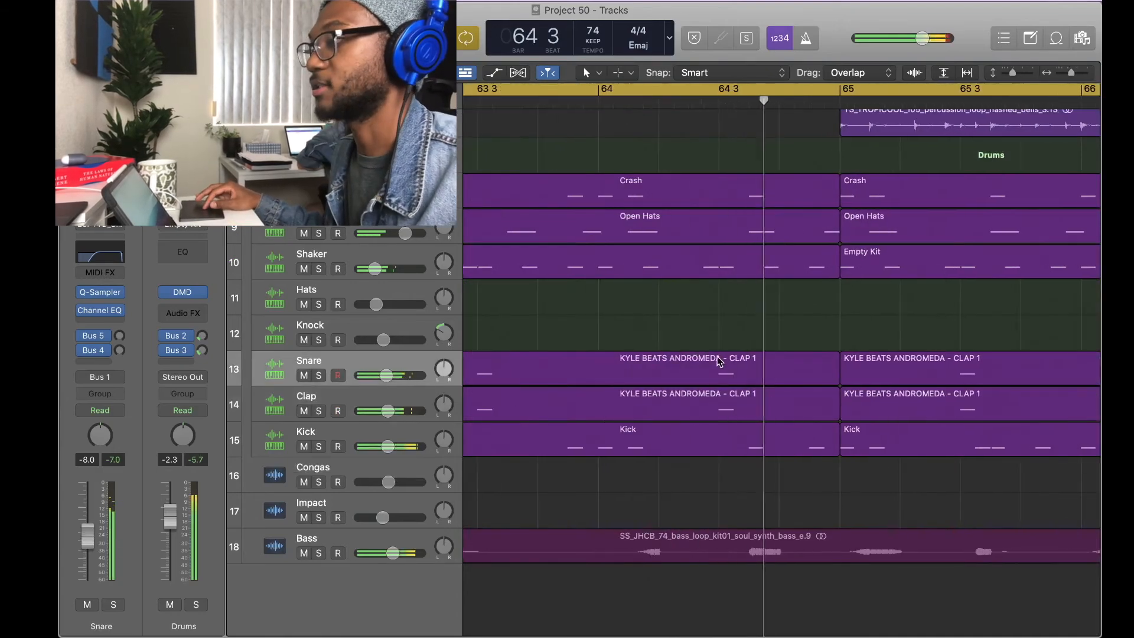
# Step: Loop bar 64 and add a snare roll at its end, with time quantize set to 1/8 Triplet
pyautogui.doubleClick(721, 362)
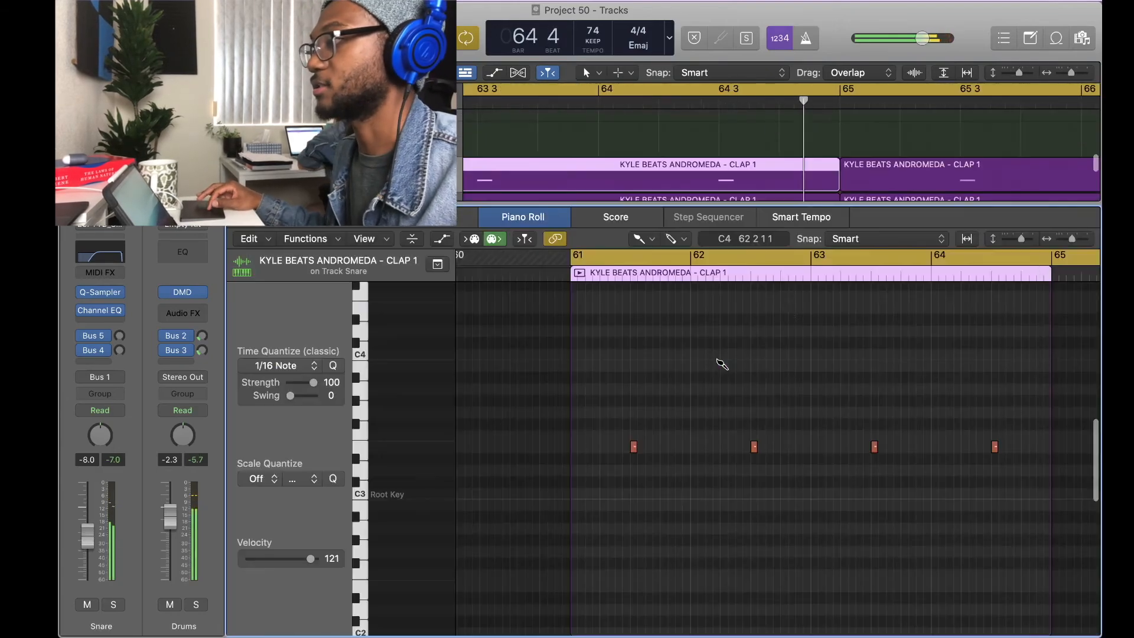
pyautogui.click(771, 97)
pyautogui.click(722, 91)
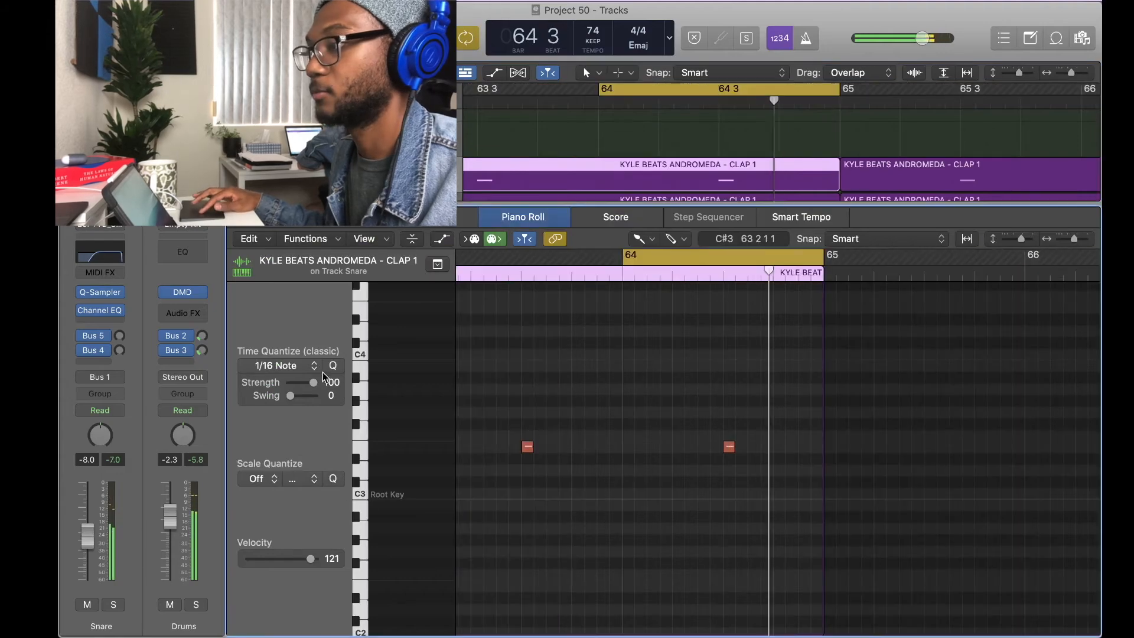
pyautogui.click(317, 363)
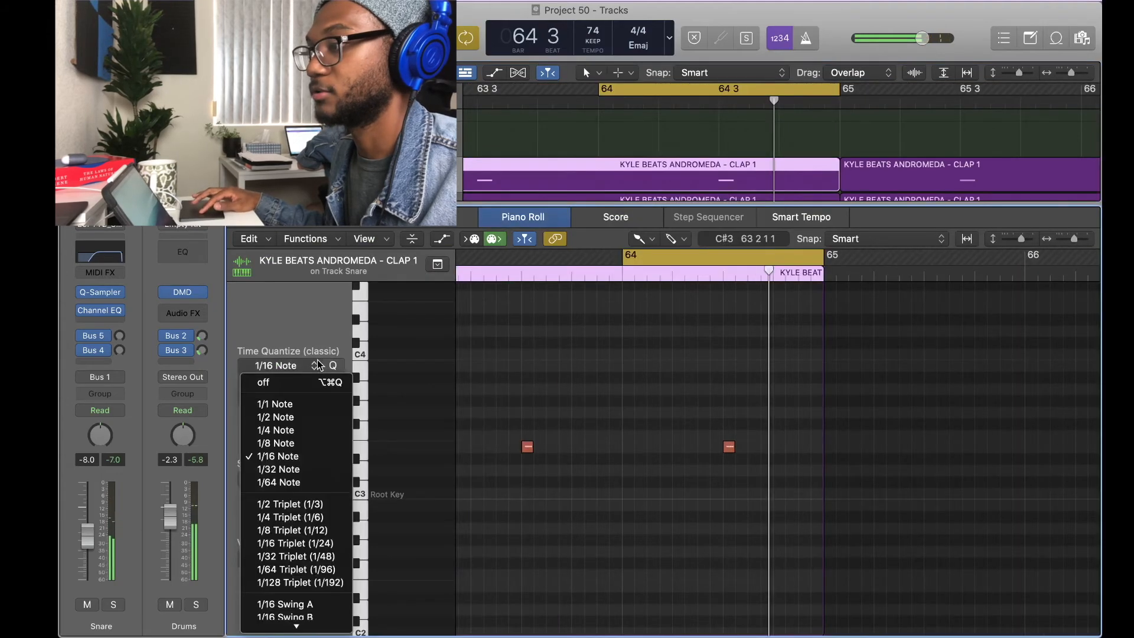
pyautogui.click(301, 532)
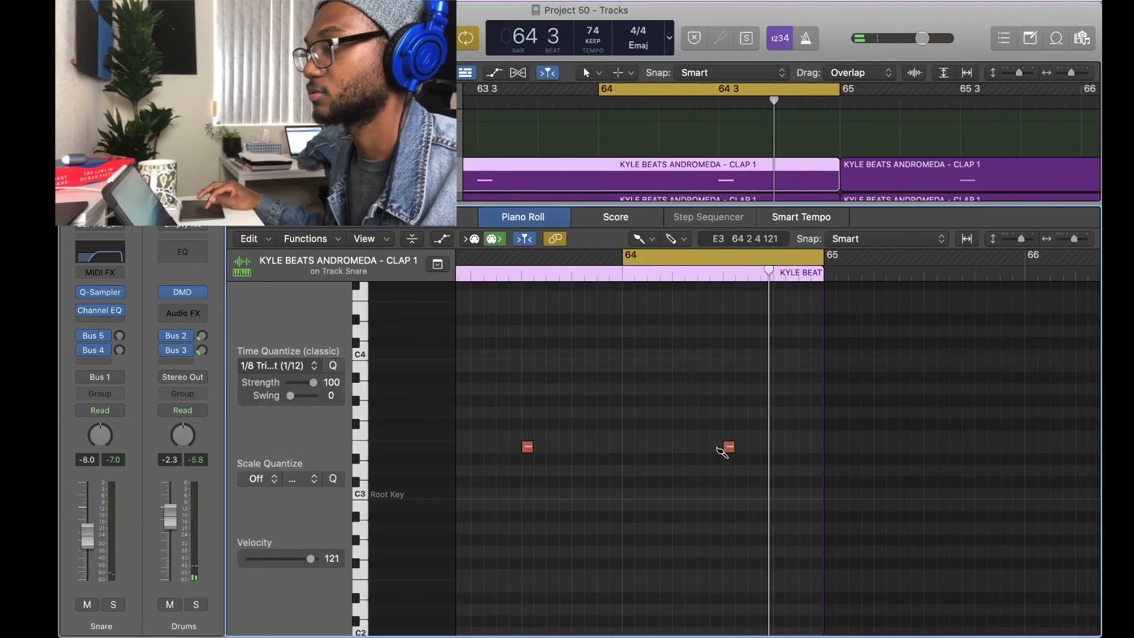
pyautogui.moveTo(732, 452); pyautogui.dragTo(818, 450)
pyautogui.press('space')
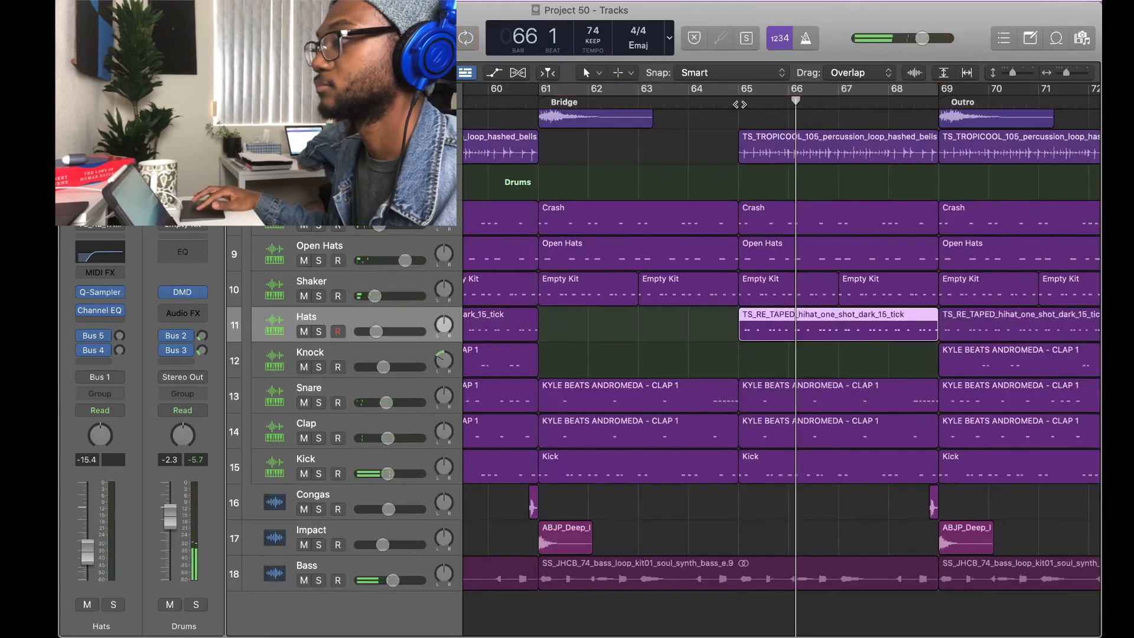
# Step: Copy the Outro's first Impact and Vocal Chops regions to bar 65 in the second half of the Bridge
pyautogui.click(740, 105)
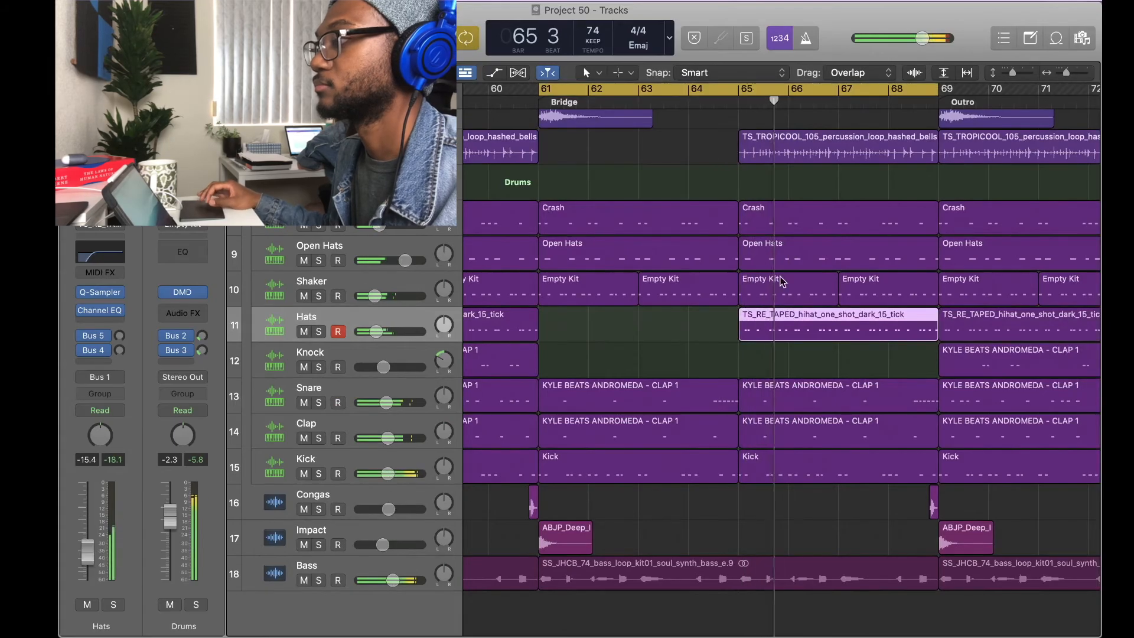
pyautogui.moveTo(967, 545); pyautogui.dragTo(766, 544)
pyautogui.scroll(-10, 770, 198)
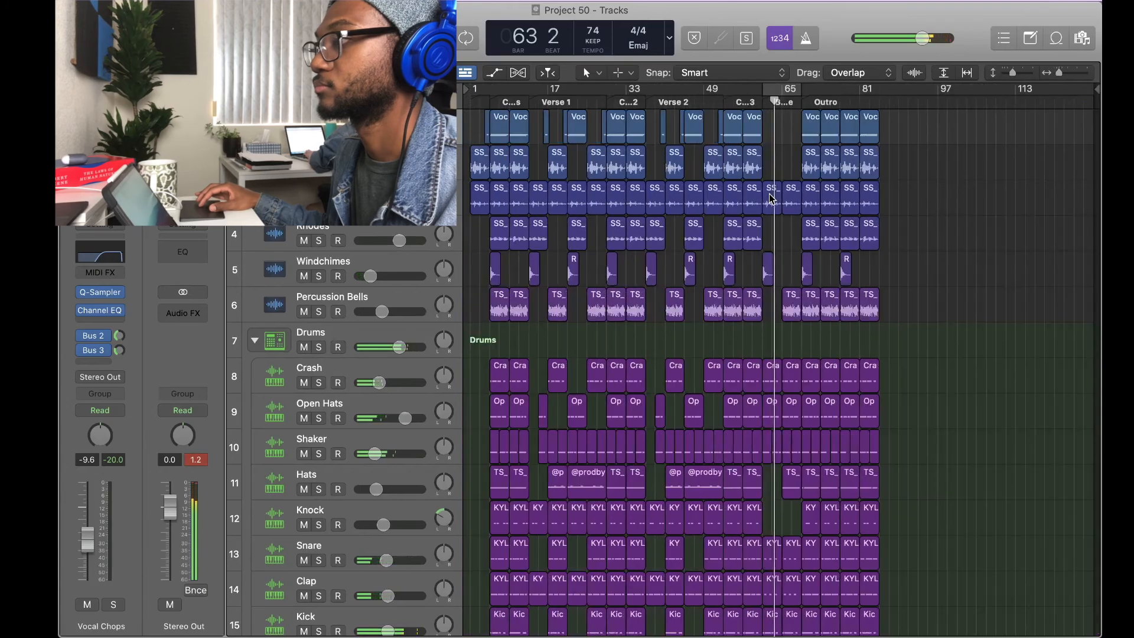
pyautogui.scroll(10, 770, 198)
pyautogui.hscroll(-10, 771, 199)
pyautogui.hscroll(10, 771, 198)
pyautogui.hscroll(2, 819, 172)
pyautogui.moveTo(897, 127); pyautogui.dragTo(783, 130)
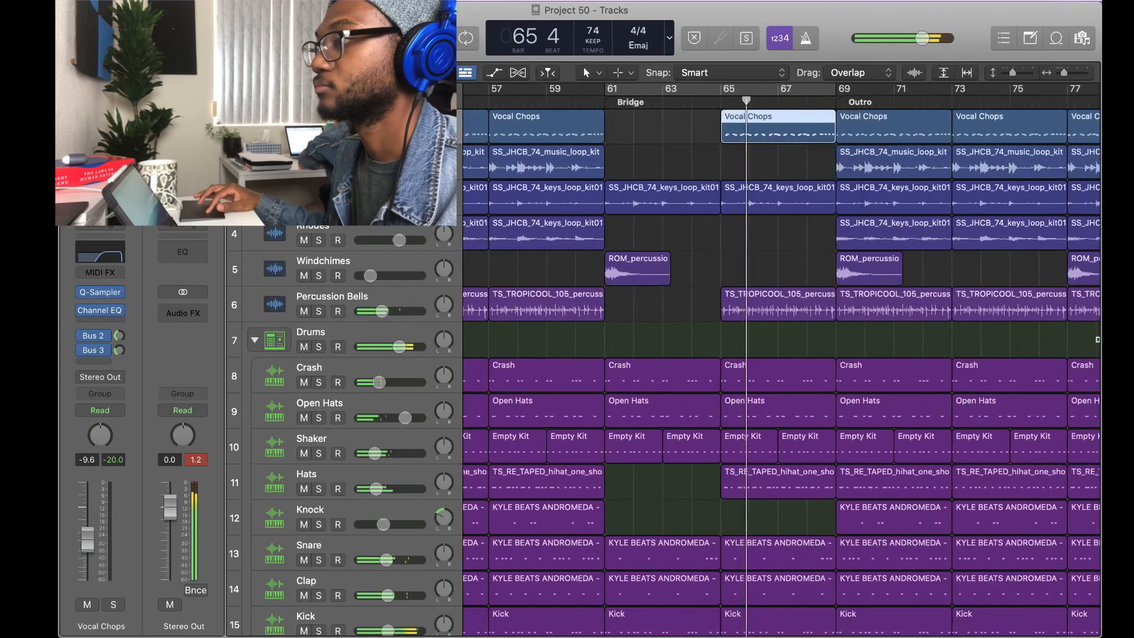
# Step: Automate the Vocal Chops' Channel EQ High Cut Frequency, setting 159 Hz at bar 65 and 585 Hz just before the Outro
pyautogui.press('a')
pyautogui.click(382, 158)
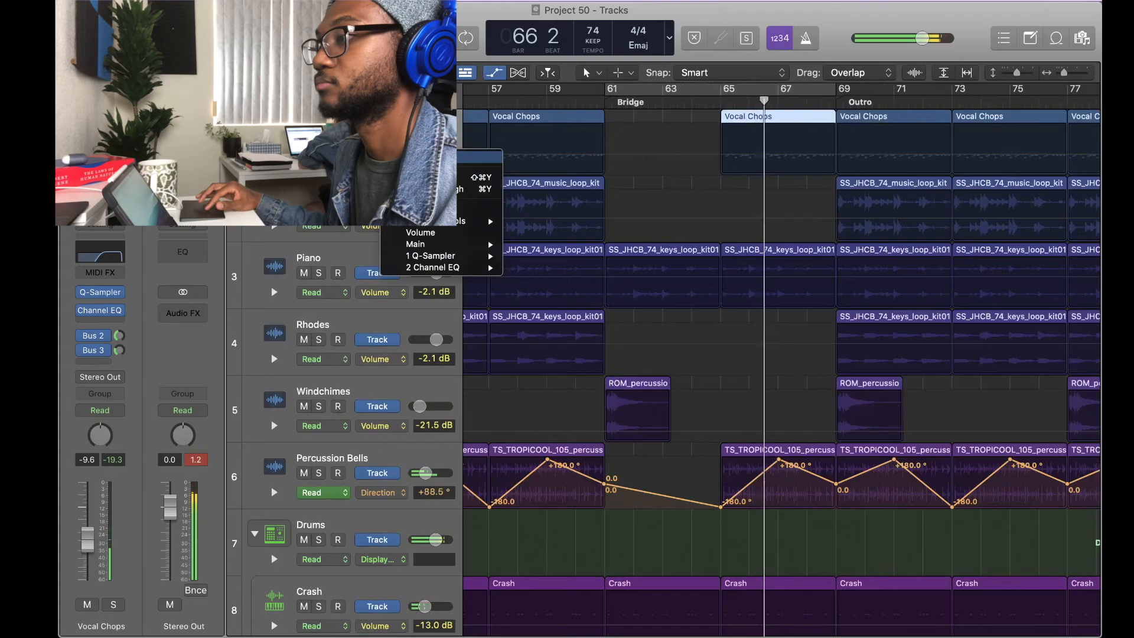
pyautogui.moveTo(442, 268)
pyautogui.click(535, 254)
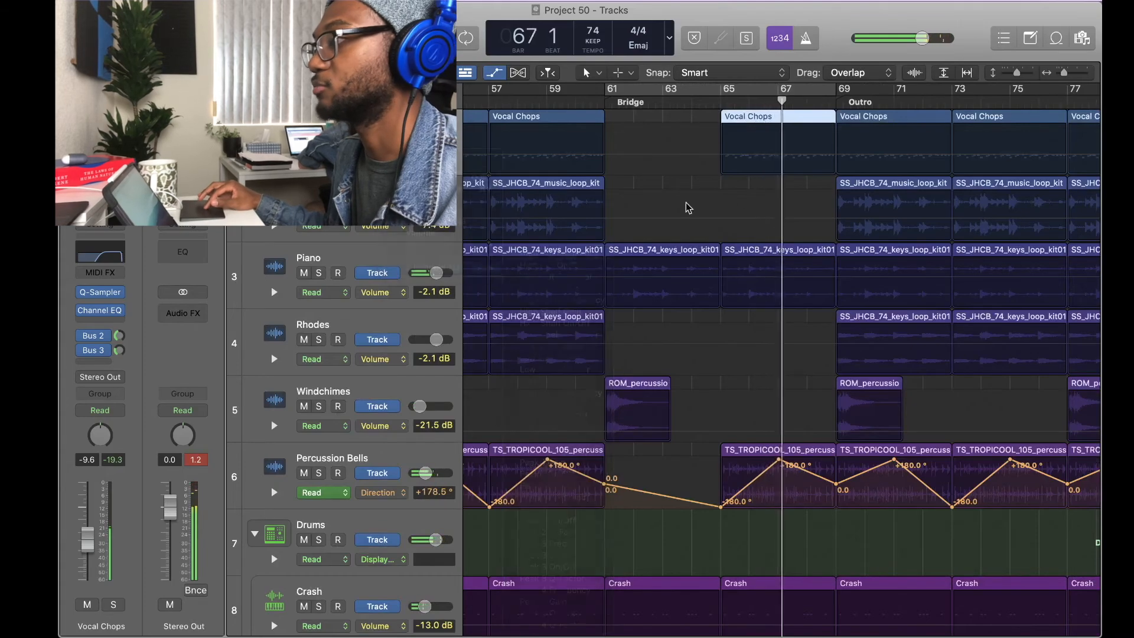
pyautogui.moveTo(827, 128); pyautogui.dragTo(828, 154)
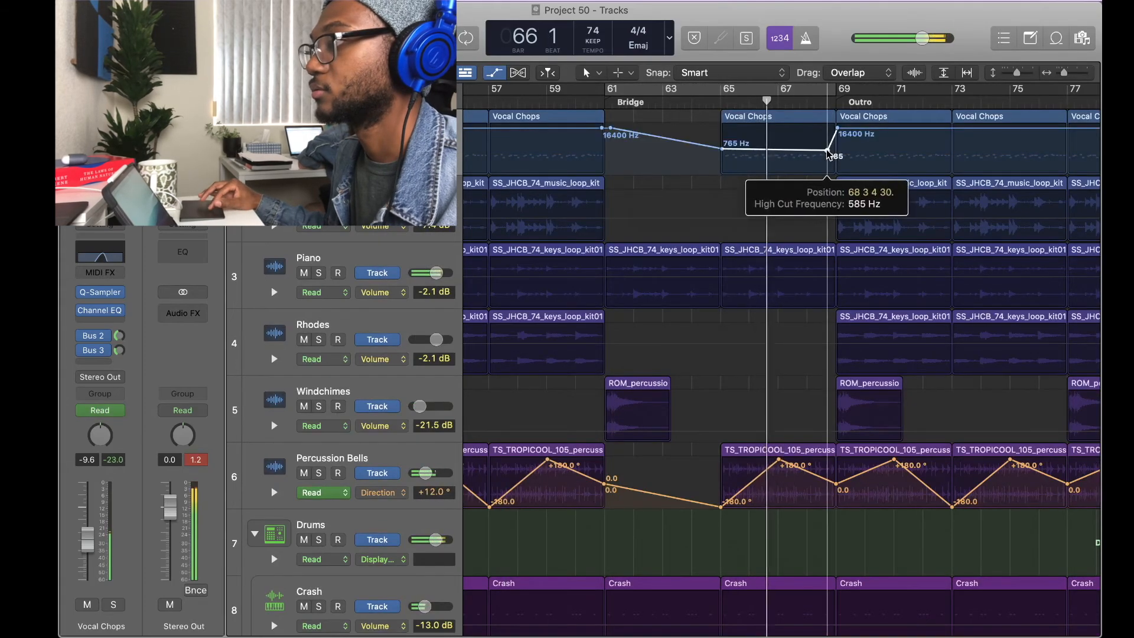
pyautogui.moveTo(723, 149); pyautogui.dragTo(723, 159)
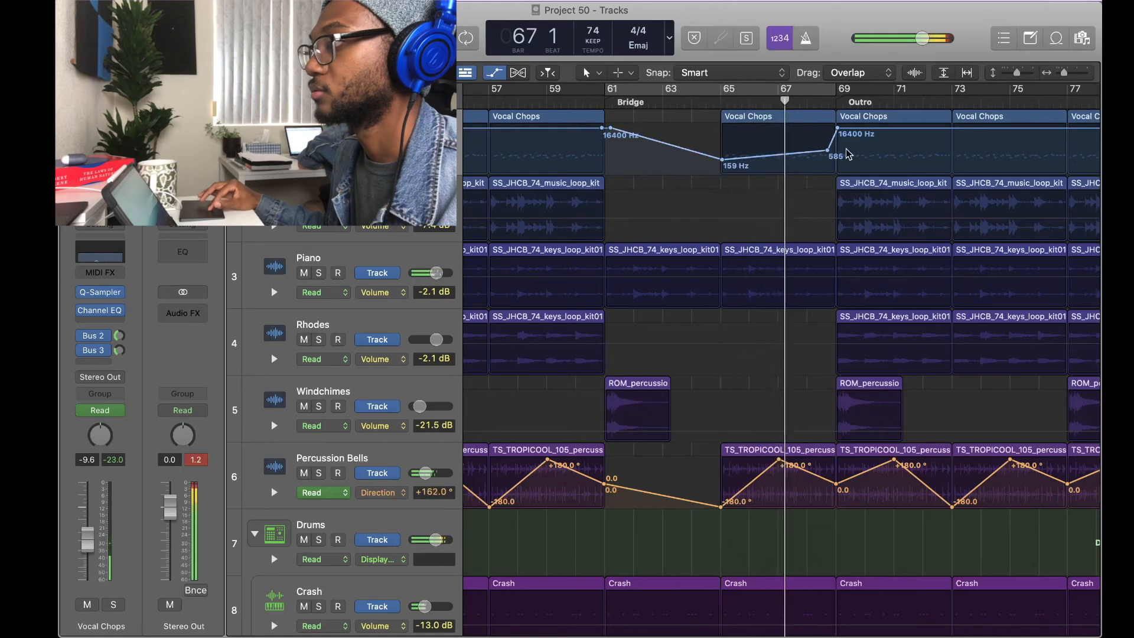
# Step: Raise the Vocal Chops' High Cut automation to 318 Hz at bar 65 and 1750 Hz before the Outro, checking its Channel EQ
pyautogui.moveTo(827, 152); pyautogui.dragTo(828, 142)
pyautogui.click(722, 159)
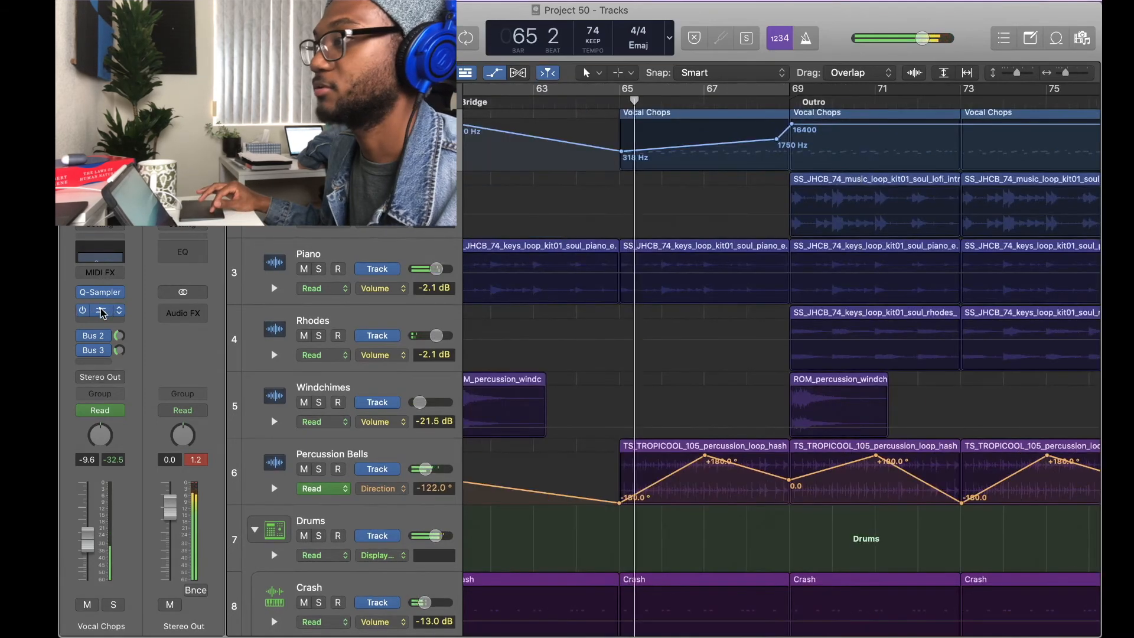
pyautogui.click(102, 310)
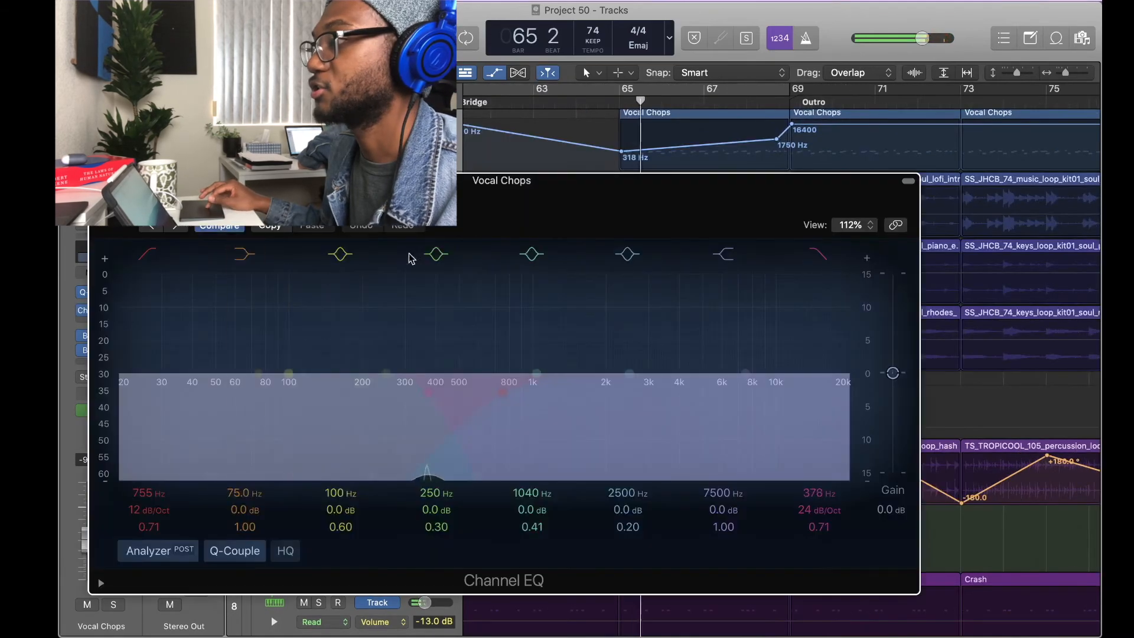
pyautogui.moveTo(563, 193); pyautogui.dragTo(646, 207)
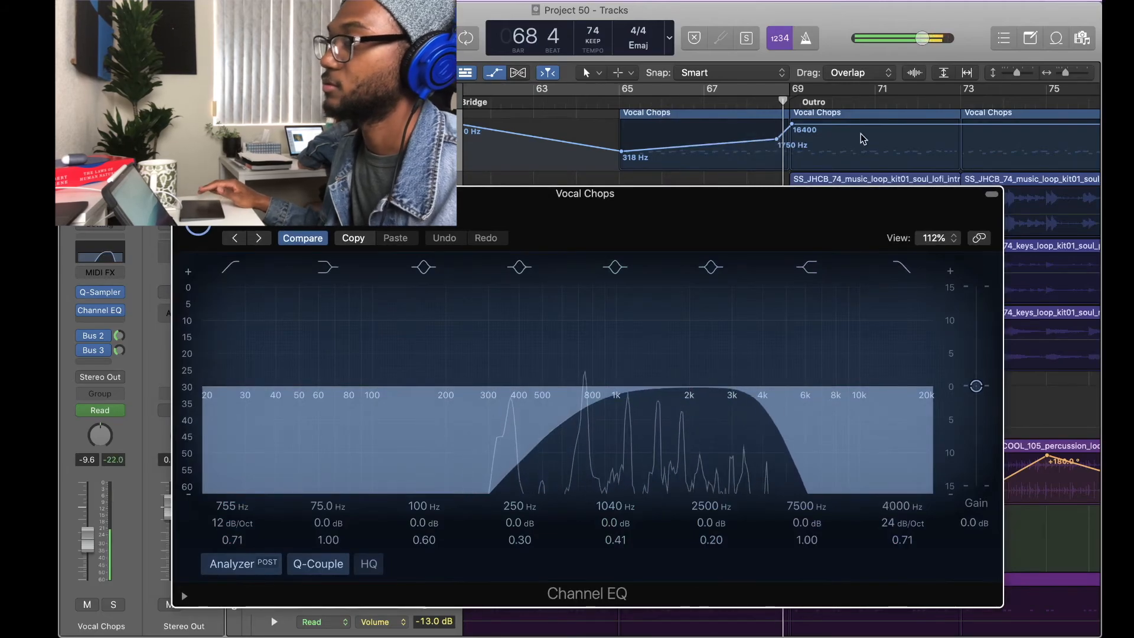
pyautogui.click(182, 193)
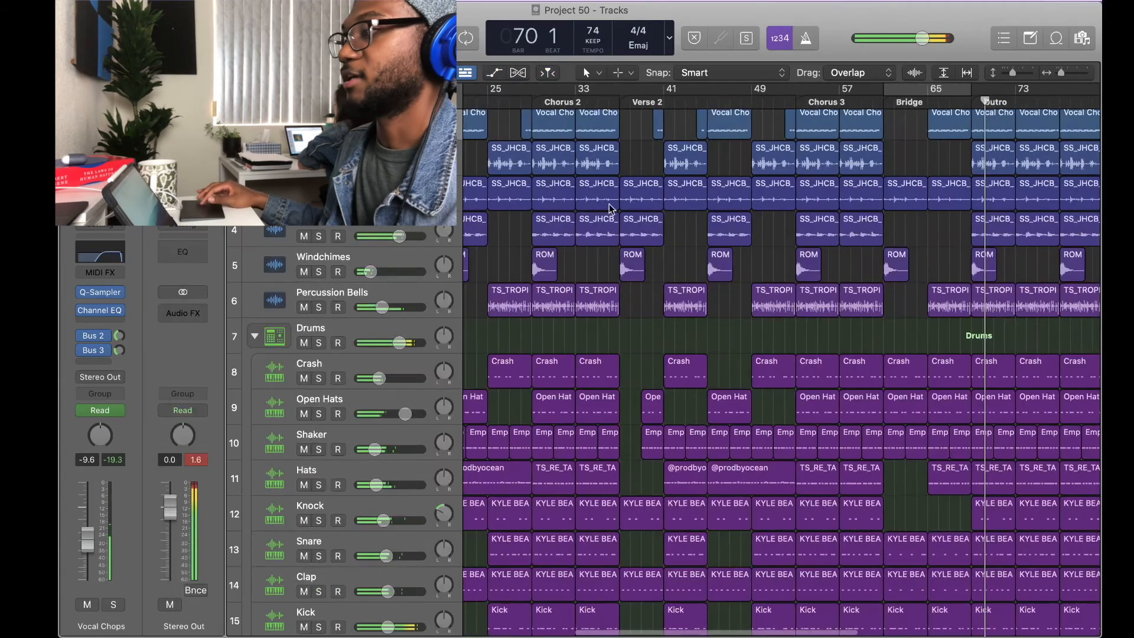
# Step: Set the cycle range over Chorus 3, bars 53 to 61, play it and collapse the Drums stack
pyautogui.scroll(-3, 794, 231)
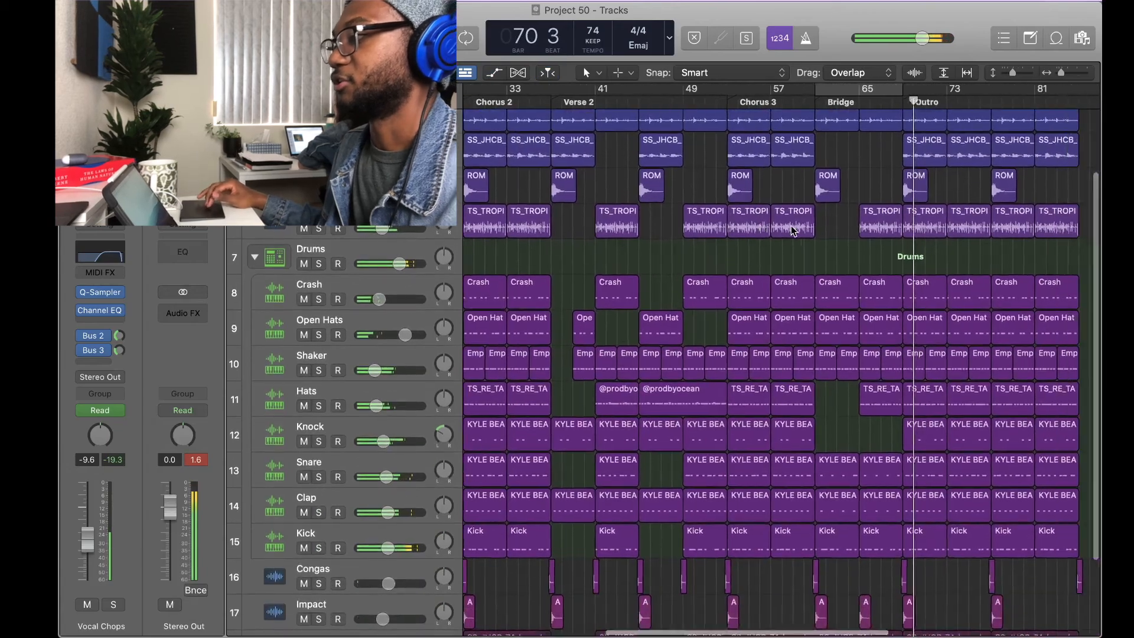
pyautogui.hscroll(6, 793, 231)
pyautogui.scroll(-3, 794, 231)
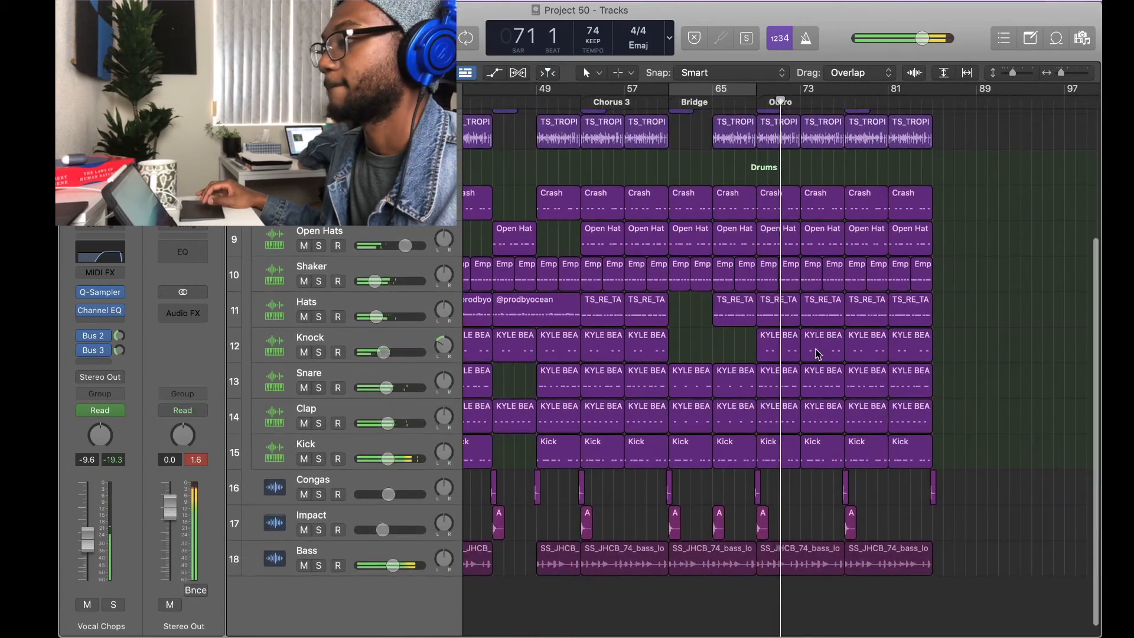
pyautogui.scroll(2, 898, 248)
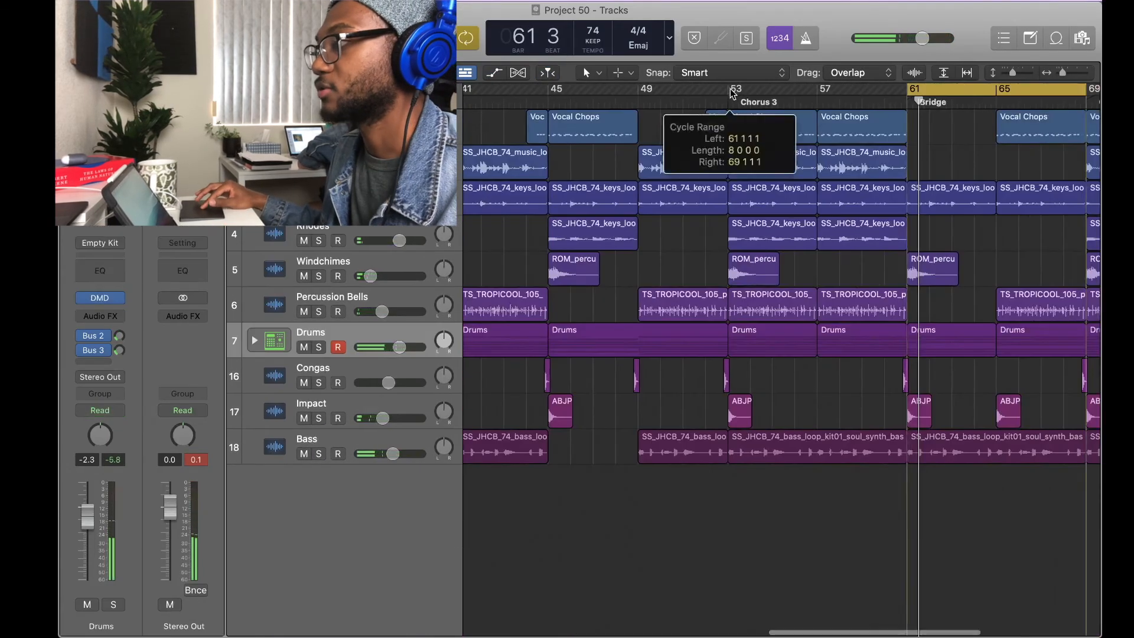
pyautogui.moveTo(732, 88); pyautogui.dragTo(905, 101)
pyautogui.press('space')
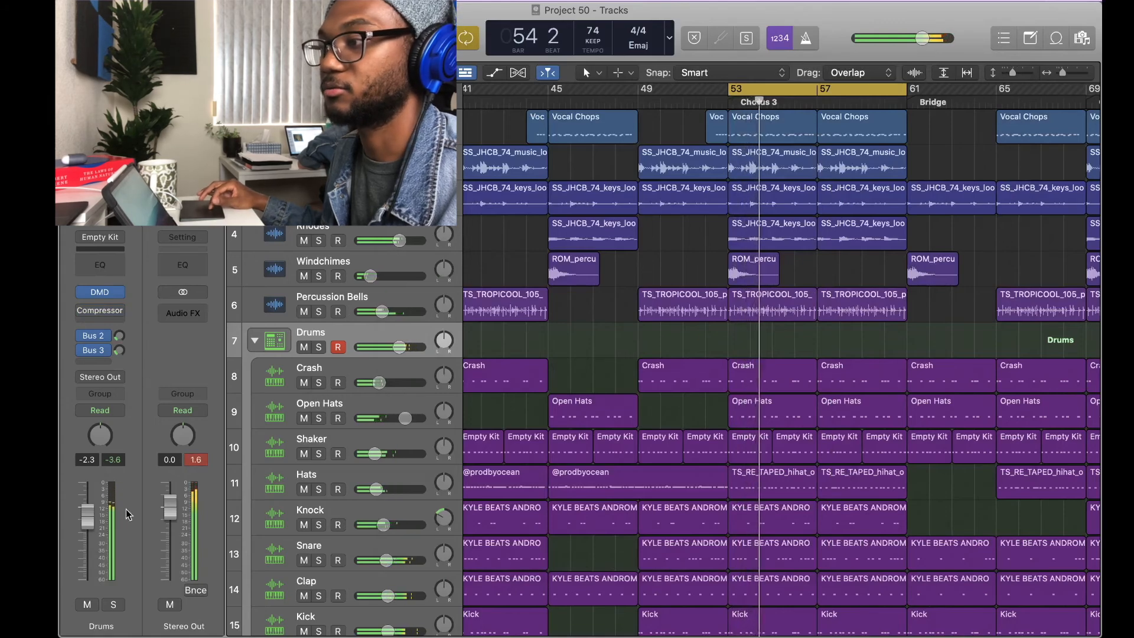
pyautogui.click(254, 341)
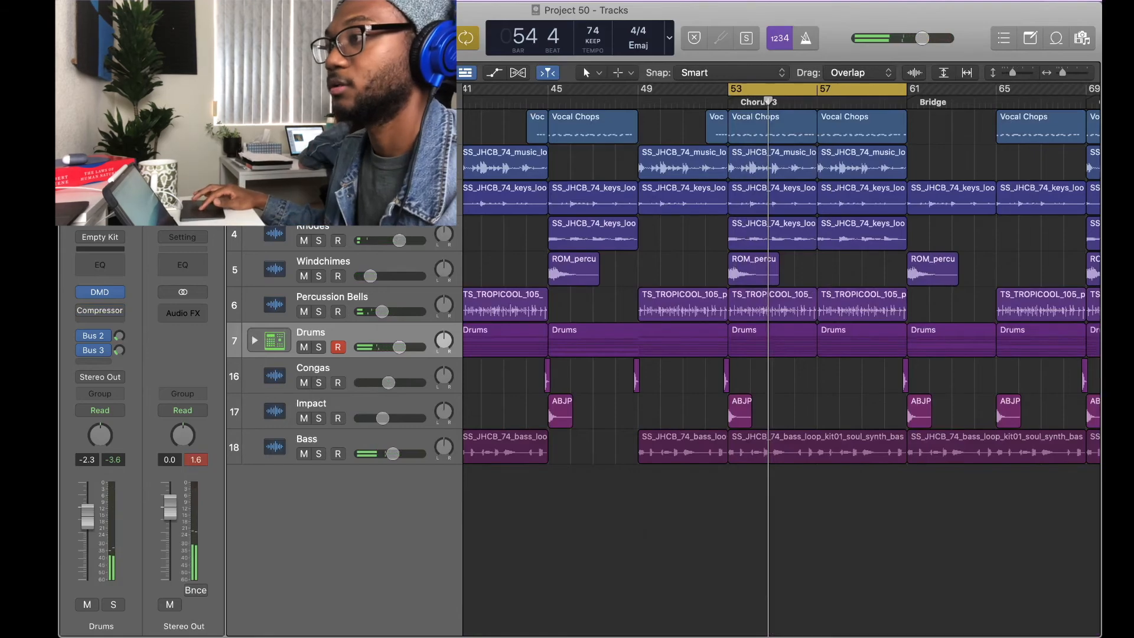
# Step: Open and enlarge the Mixer, and lower the Vocal Chops through Impact channels together, bringing Drums to -4.8 dB
pyautogui.press('super+2')
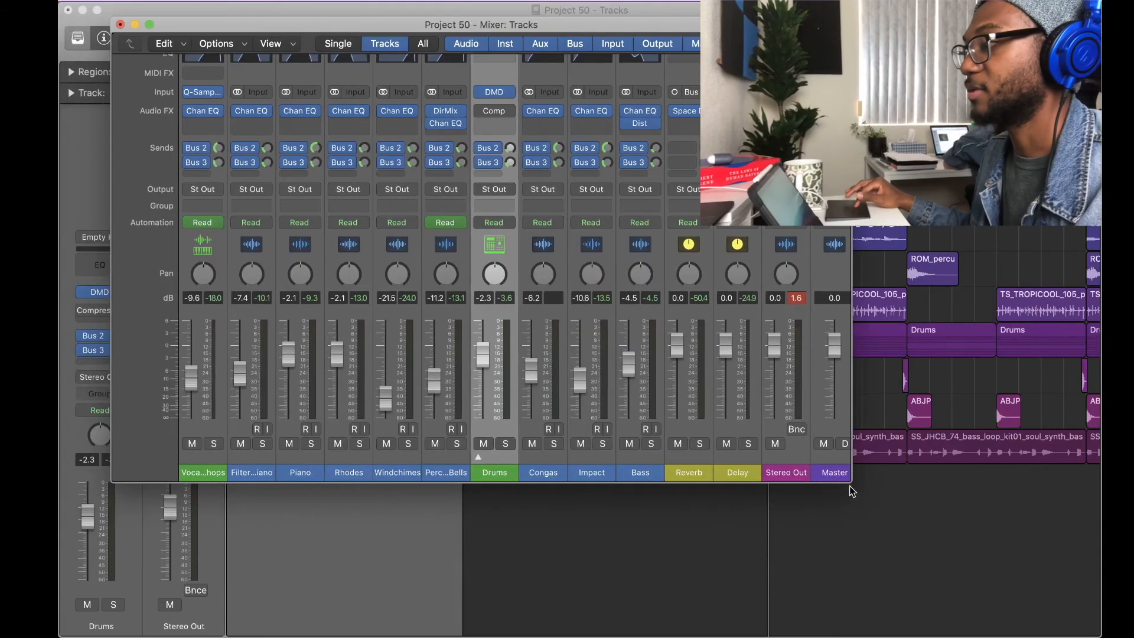
pyautogui.moveTo(849, 480); pyautogui.dragTo(1011, 566)
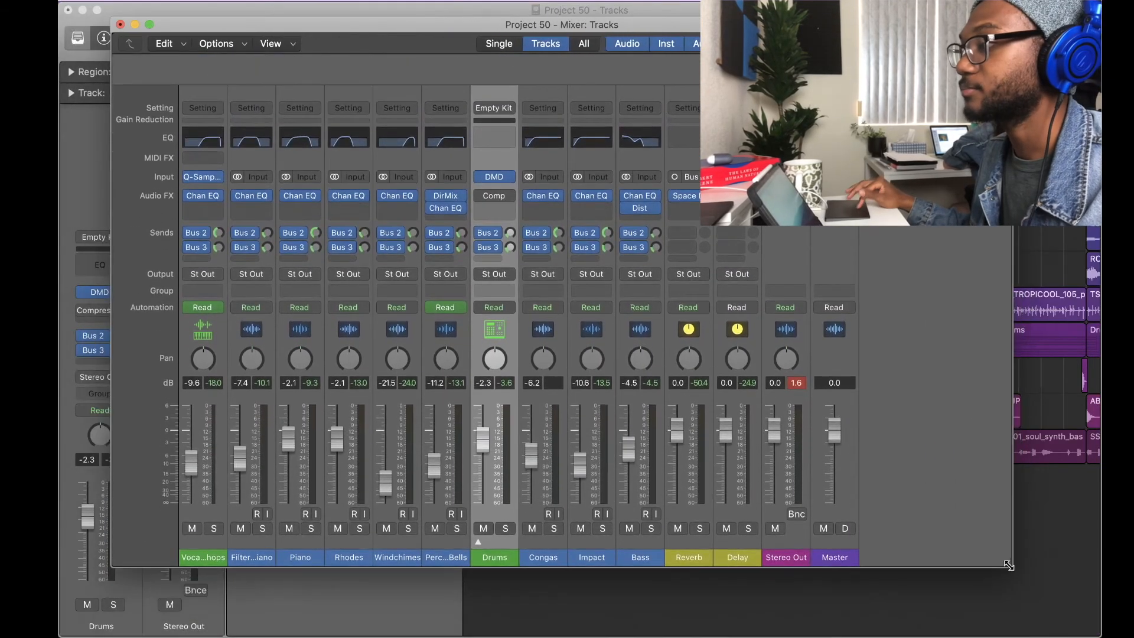
pyautogui.moveTo(651, 28); pyautogui.dragTo(687, 25)
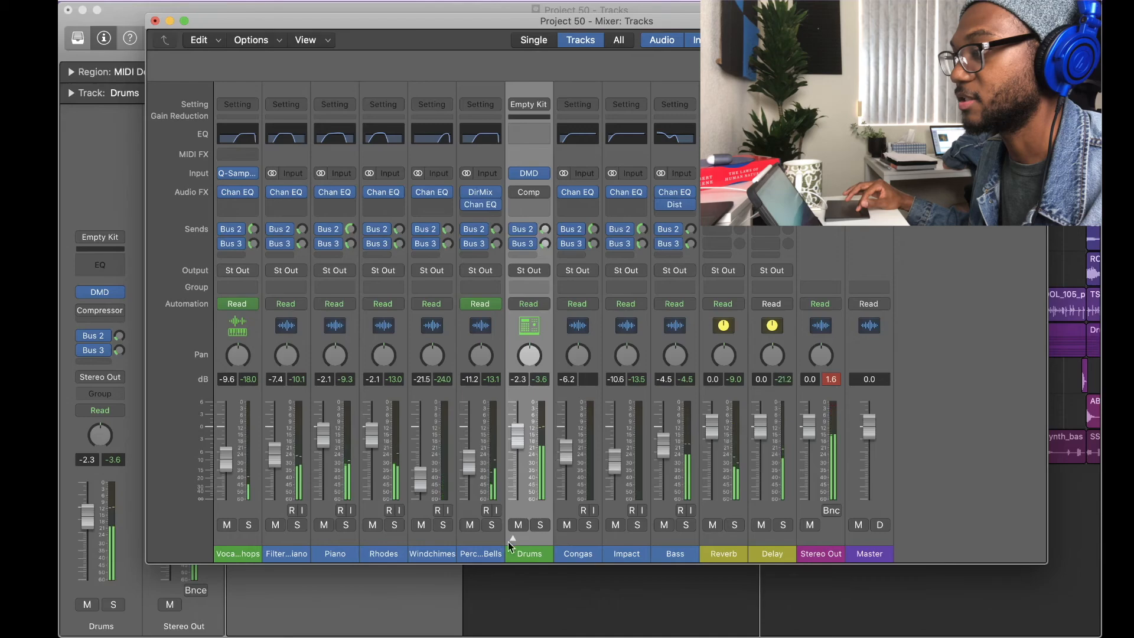
pyautogui.click(250, 536)
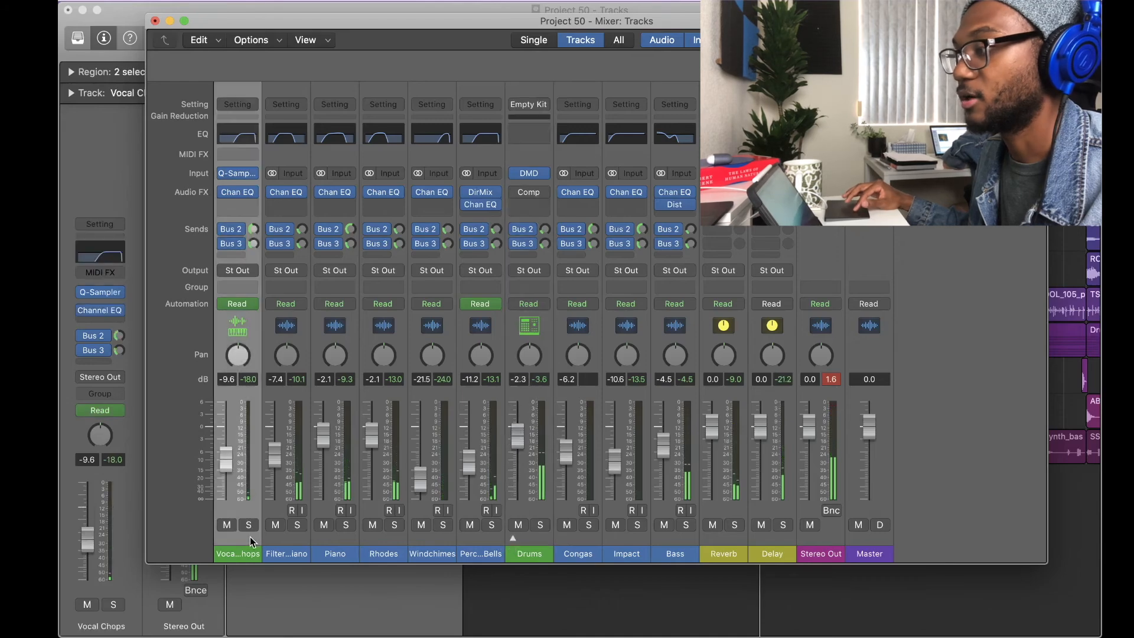
pyautogui.keyDown('shift'); pyautogui.click(632, 536); pyautogui.keyUp('shift')
pyautogui.moveTo(519, 433); pyautogui.dragTo(519, 438)
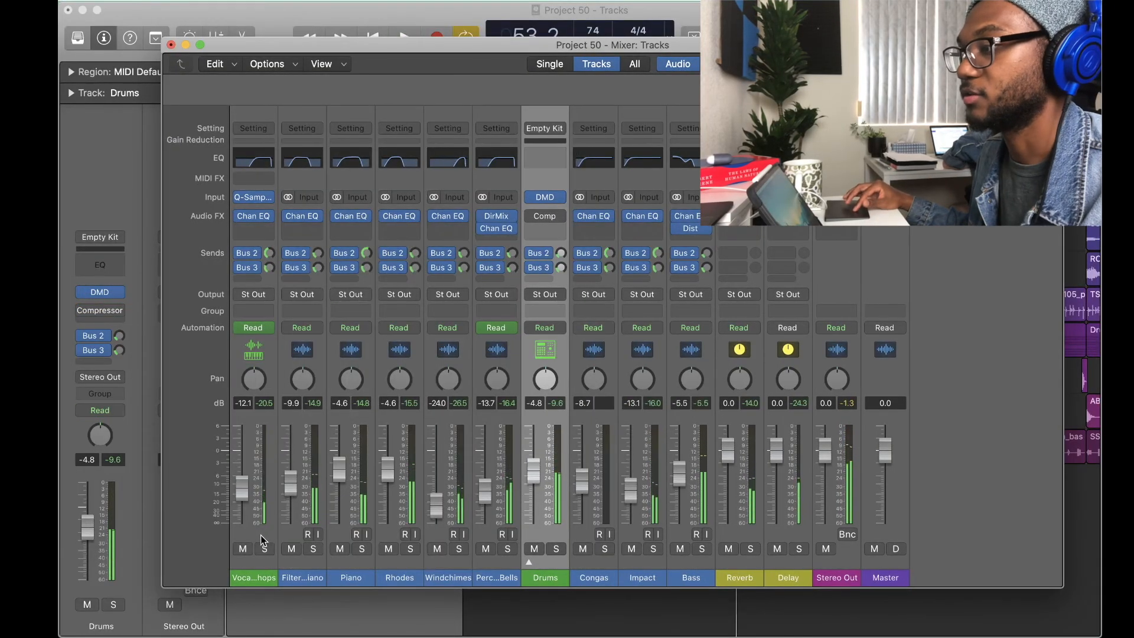
# Step: Lower the Vocal Chops through Impact channels together until Drums is at -6.8 dB, check playback and close the Mixer
pyautogui.click(261, 536)
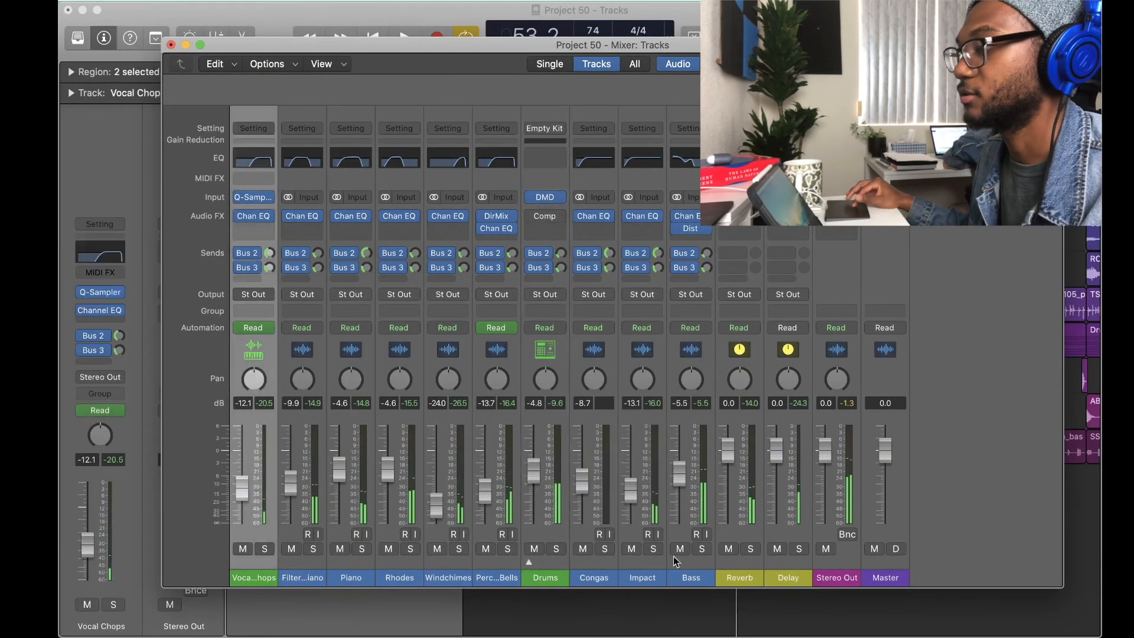
pyautogui.keyDown('shift'); pyautogui.click(634, 565); pyautogui.keyUp('shift')
pyautogui.moveTo(533, 471); pyautogui.dragTo(530, 479)
pyautogui.press('space')
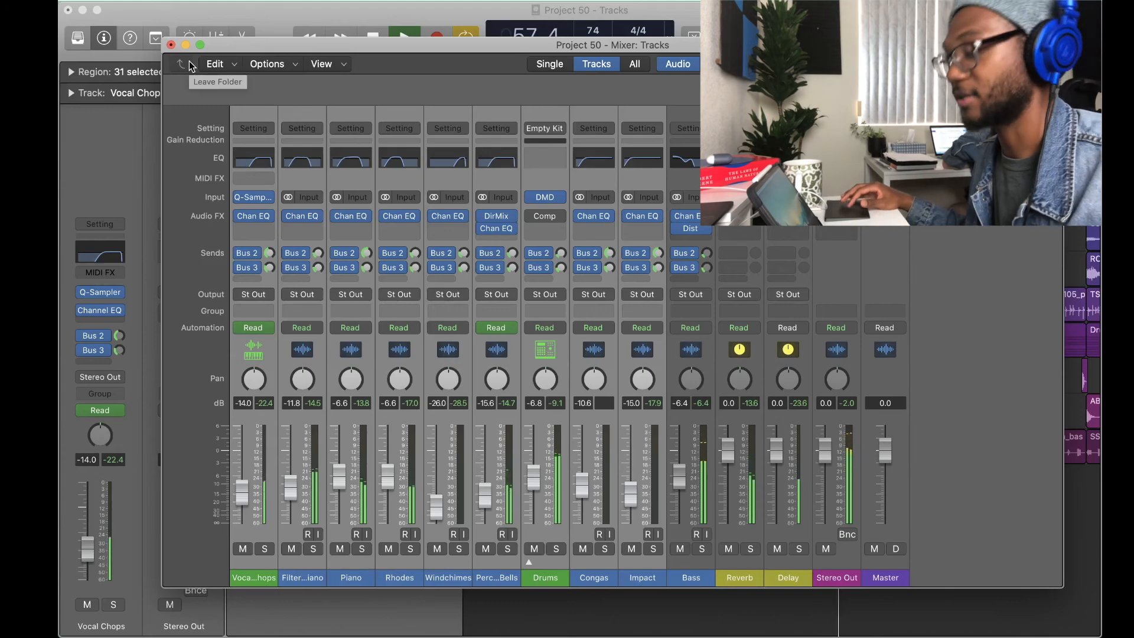
pyautogui.click(170, 45)
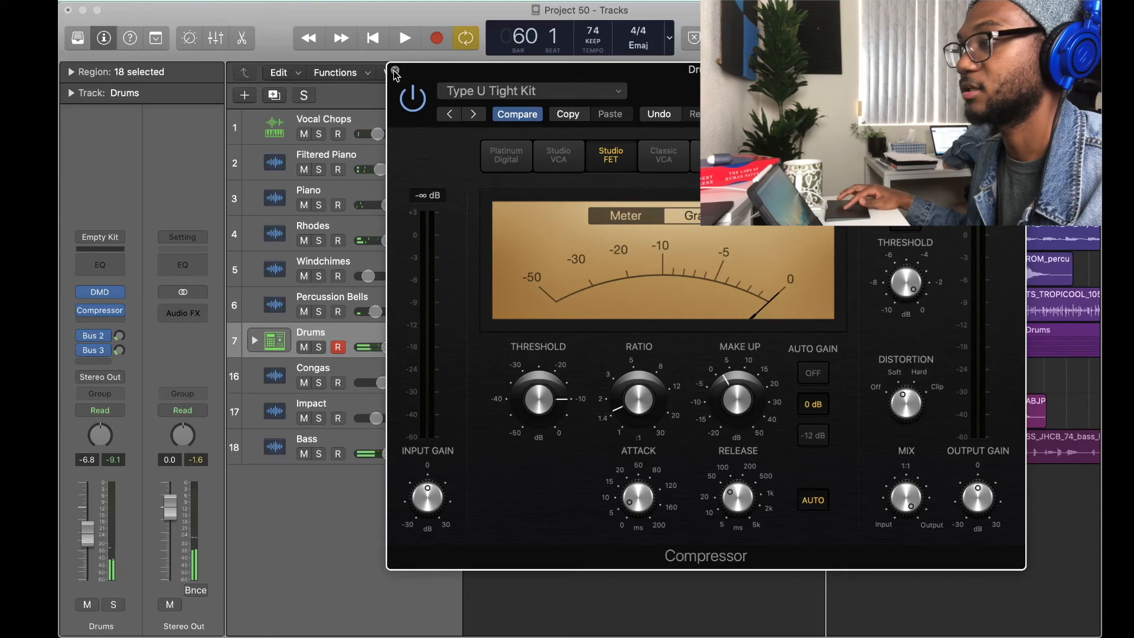
# Step: Insert a stereo Compressor with the Type U Tight Kit preset on Percussion Bells and lower the track's volume to -19.0 dB
pyautogui.click(396, 73)
pyautogui.press('space')
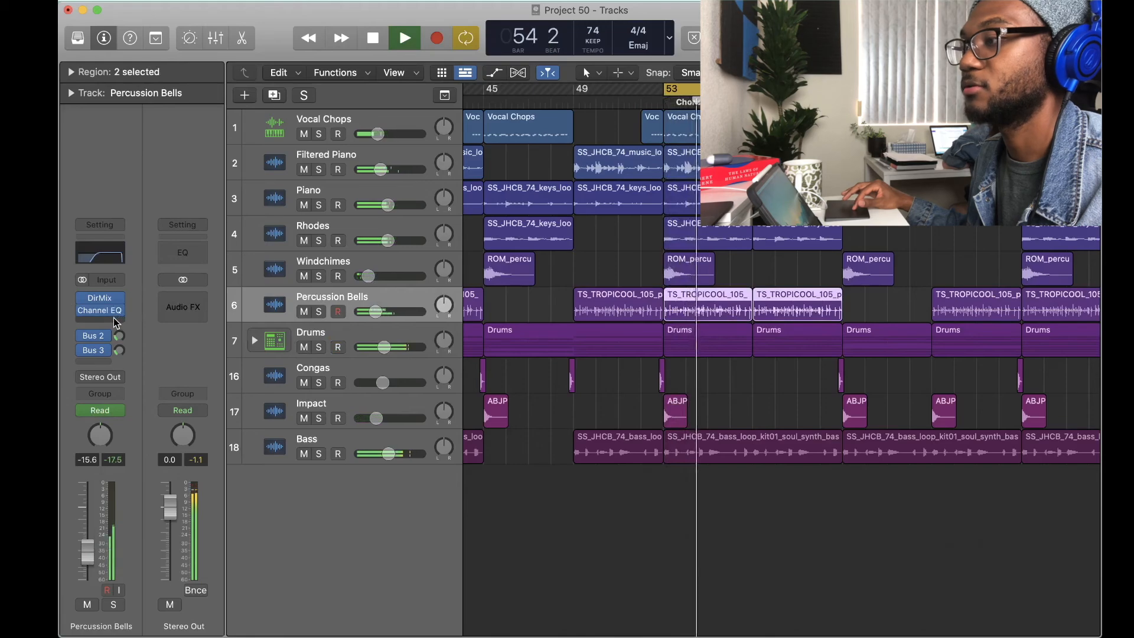
pyautogui.click(113, 322)
pyautogui.moveTo(166, 353)
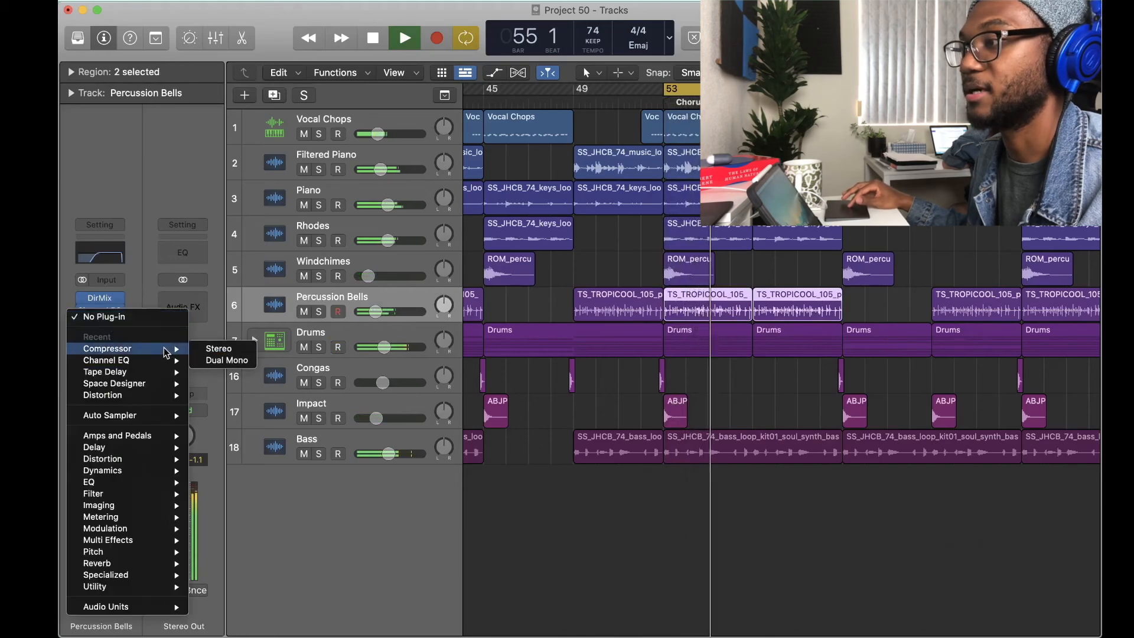
pyautogui.click(220, 349)
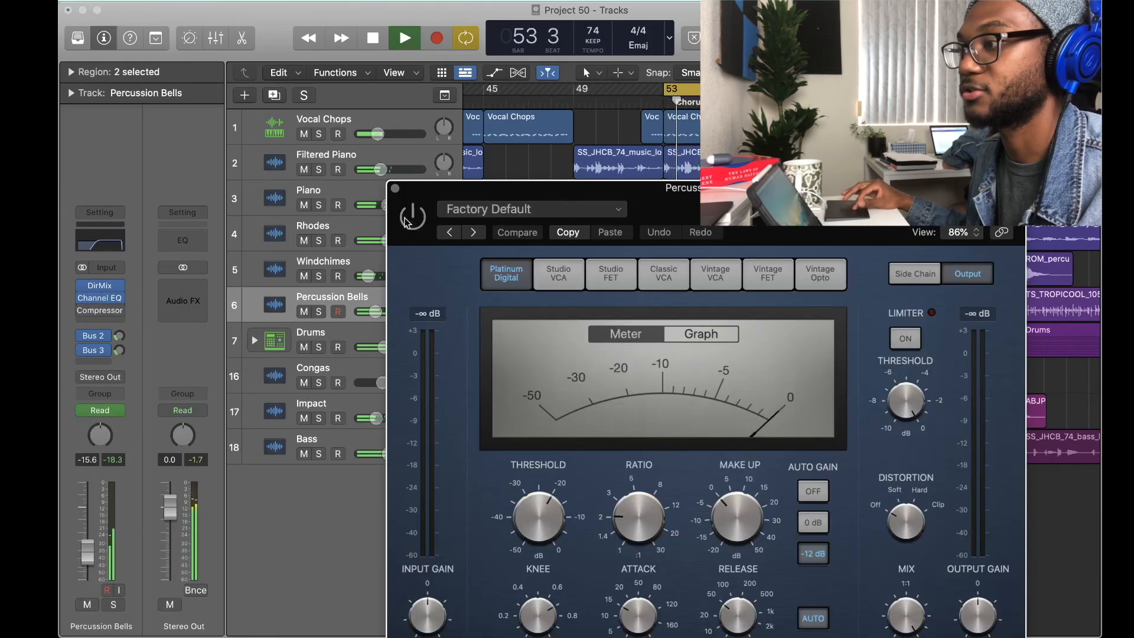
pyautogui.click(598, 210)
pyautogui.moveTo(565, 493)
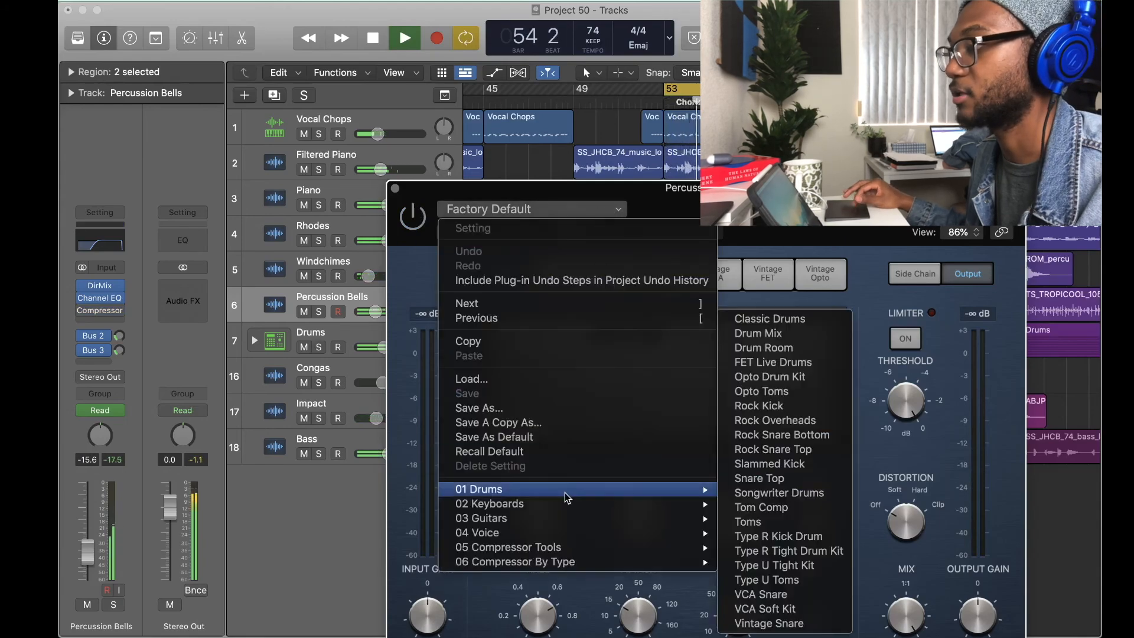
pyautogui.click(812, 568)
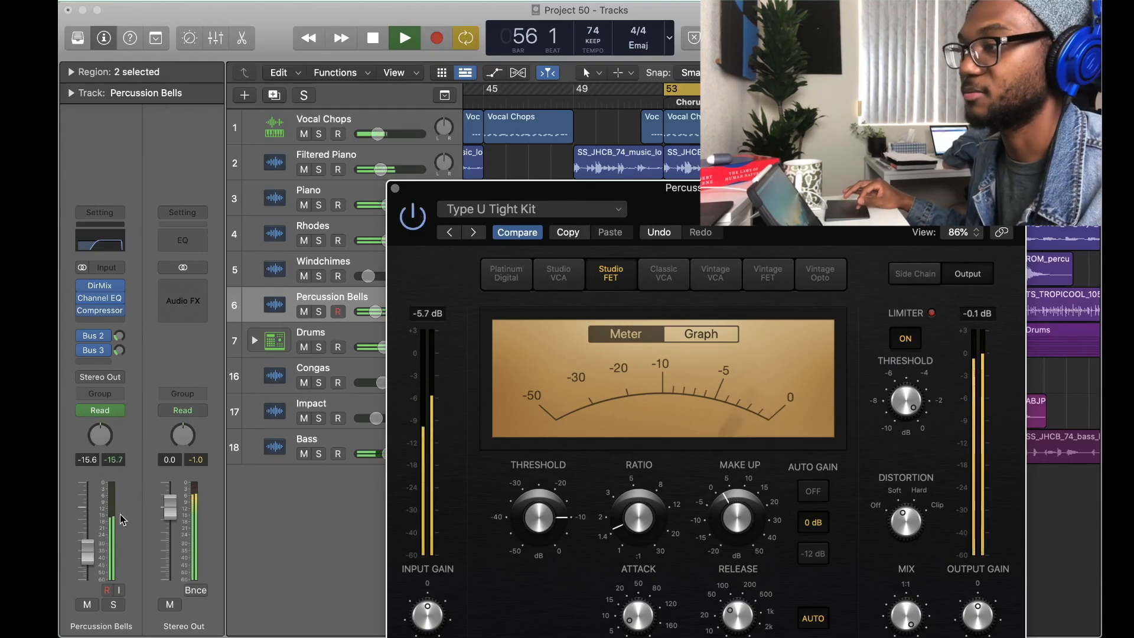
pyautogui.moveTo(86, 555); pyautogui.dragTo(86, 558)
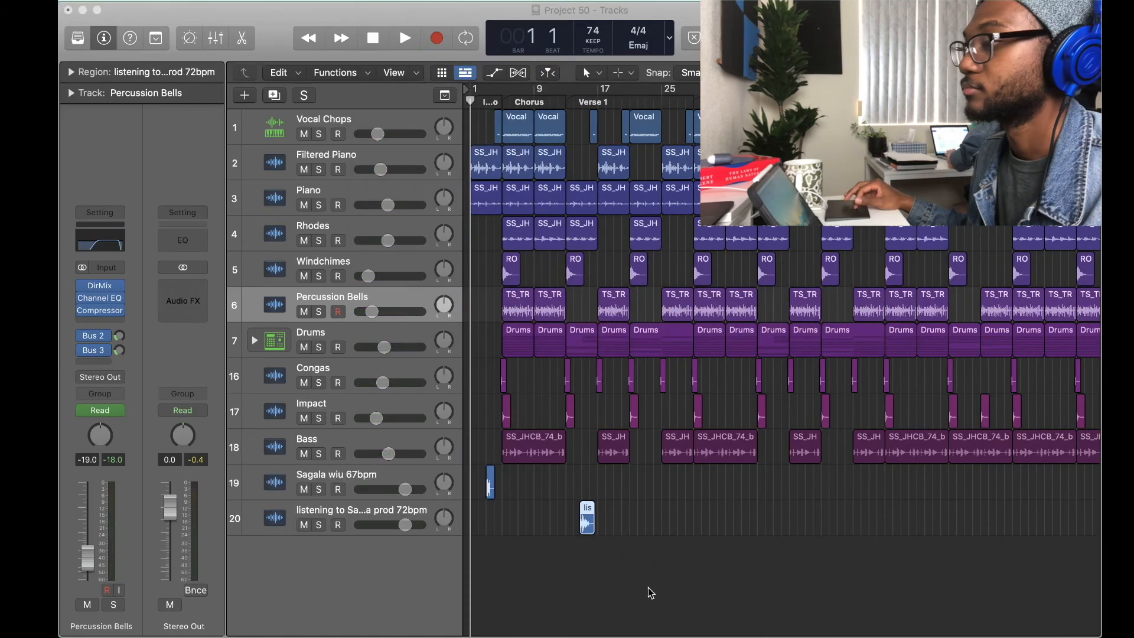
# Step: Play the start of the song briefly and inspect the track 20 vocal tag region's waveform in the audio editor
pyautogui.click(680, 558)
pyautogui.press('space')
pyautogui.press('space')
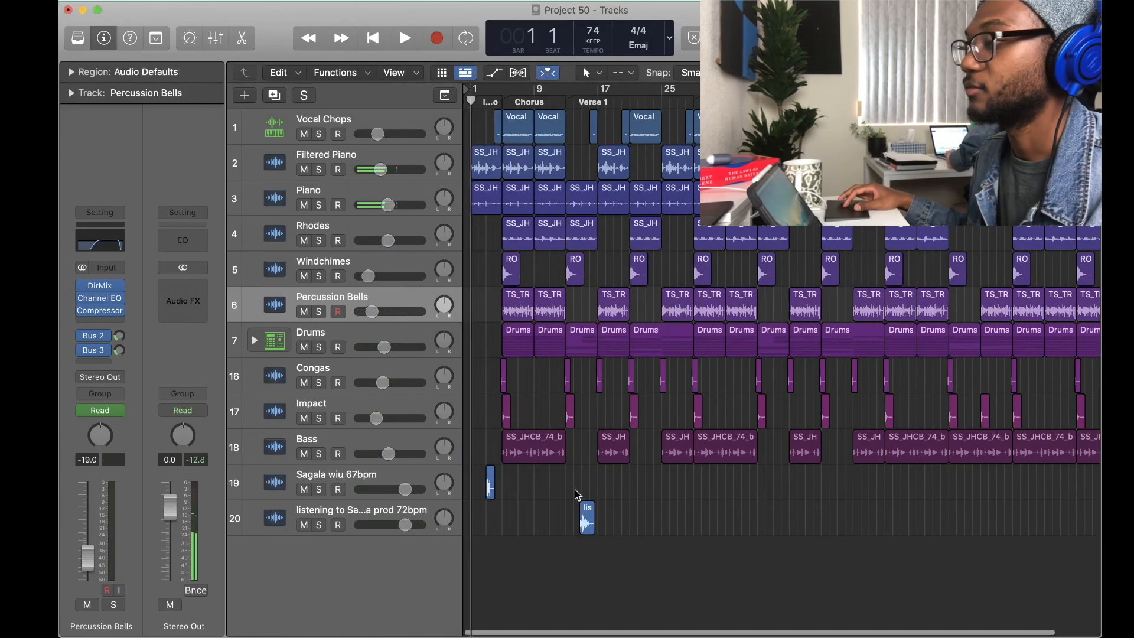
pyautogui.press('super+Right')
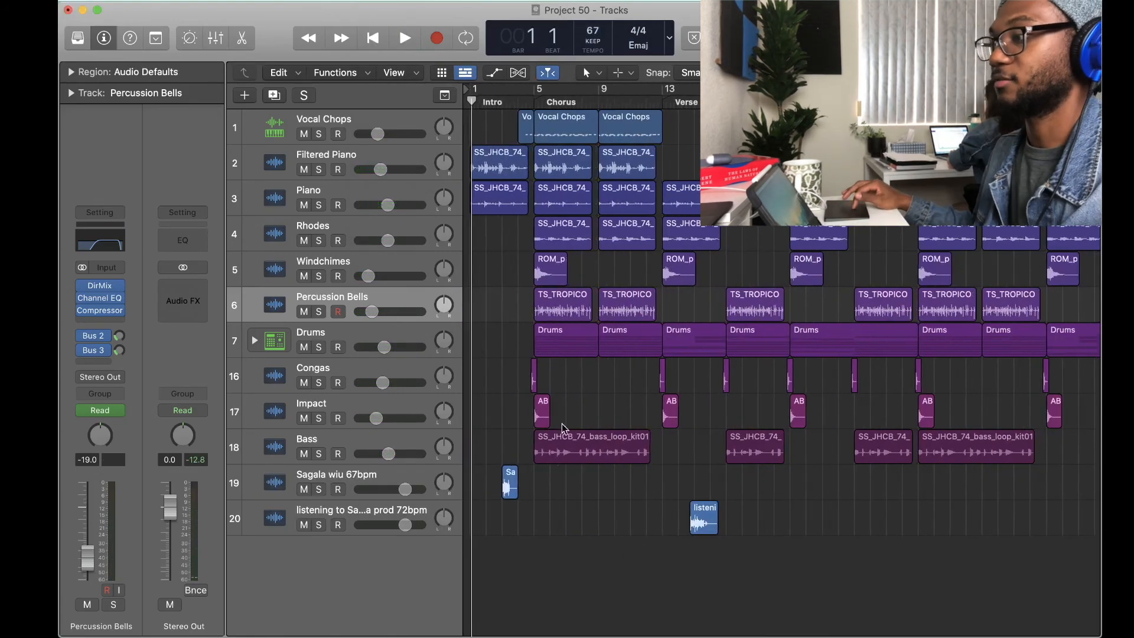
pyautogui.doubleClick(705, 518)
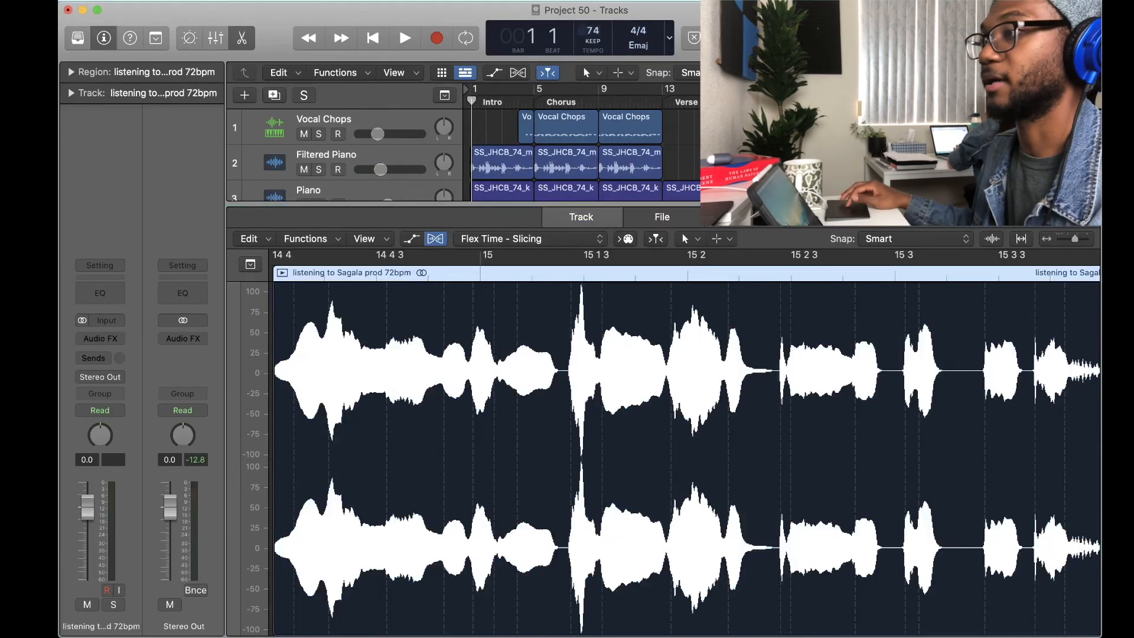
pyautogui.click(244, 37)
pyautogui.click(512, 542)
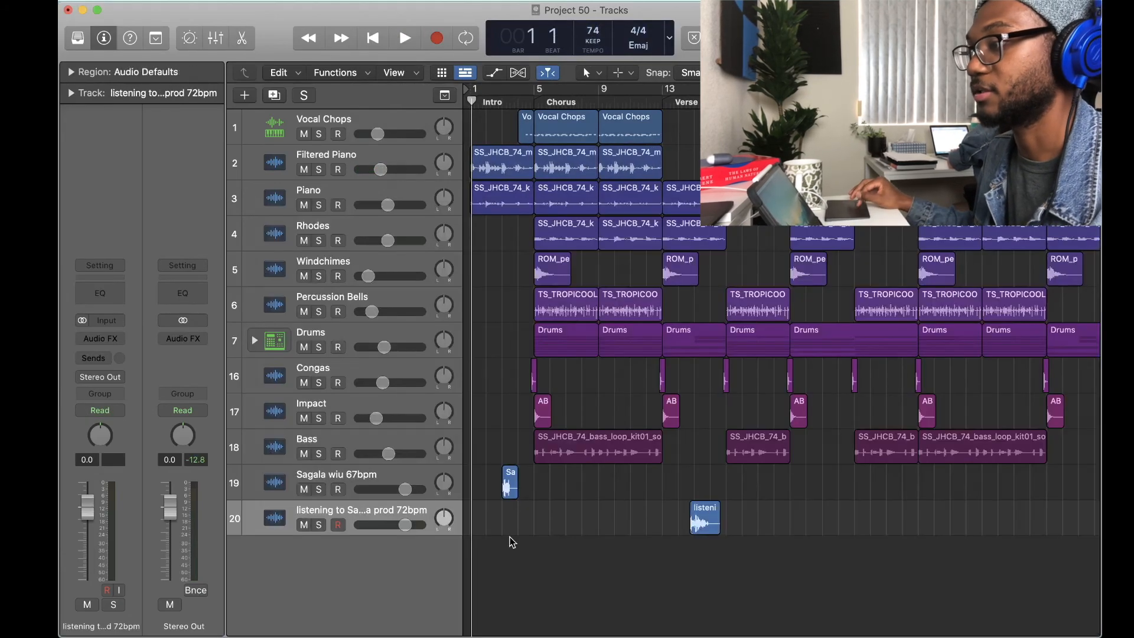
# Step: Apply the Tag Settings channel strip to both vocal tag tracks and move their regions to just before bar 5 and to bar 17
pyautogui.click(349, 493)
pyautogui.click(100, 265)
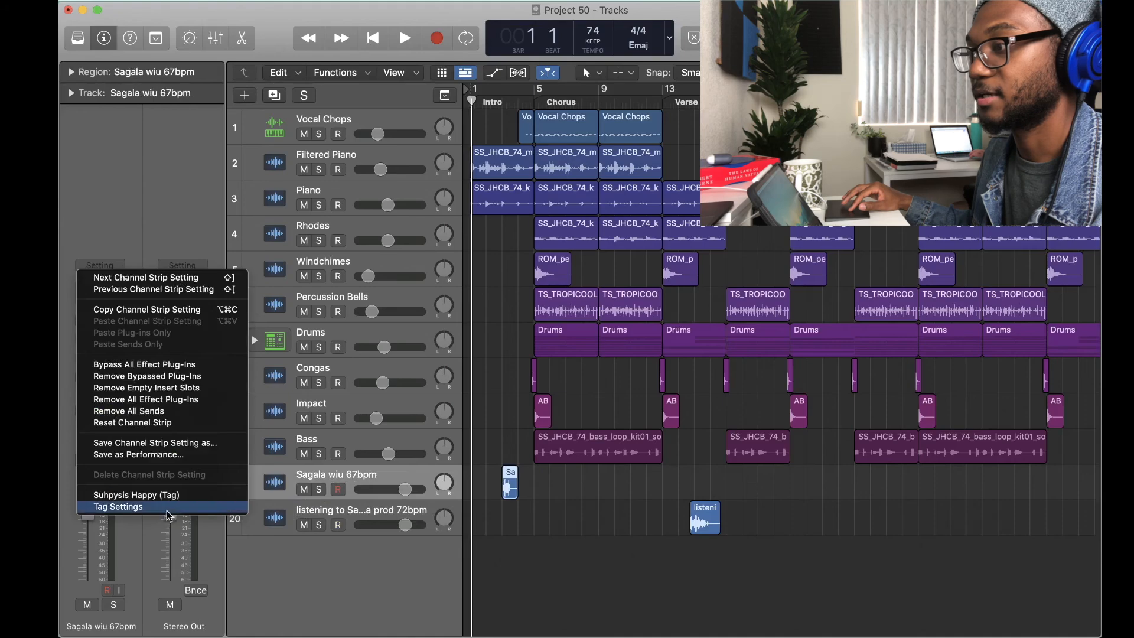
pyautogui.click(168, 506)
pyautogui.moveTo(509, 491); pyautogui.dragTo(534, 494)
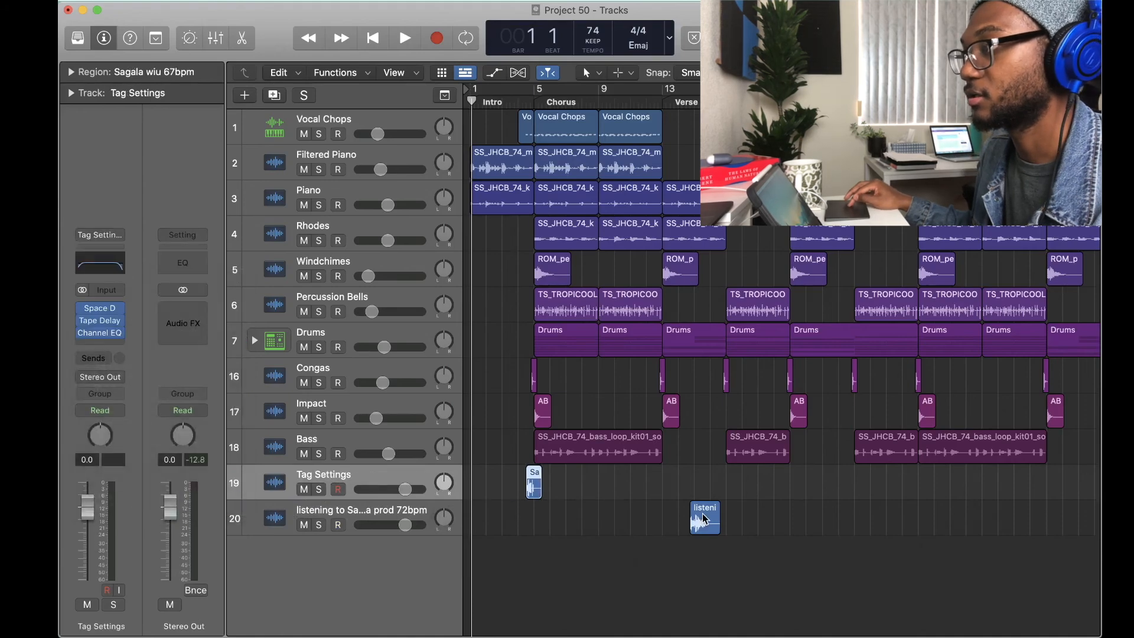
pyautogui.moveTo(704, 518); pyautogui.dragTo(741, 522)
pyautogui.click(100, 265)
pyautogui.click(184, 508)
# Step: Combine the two vocal tag tracks in a summing stack named Tag
pyautogui.rightClick(356, 481)
pyautogui.write('Tag')
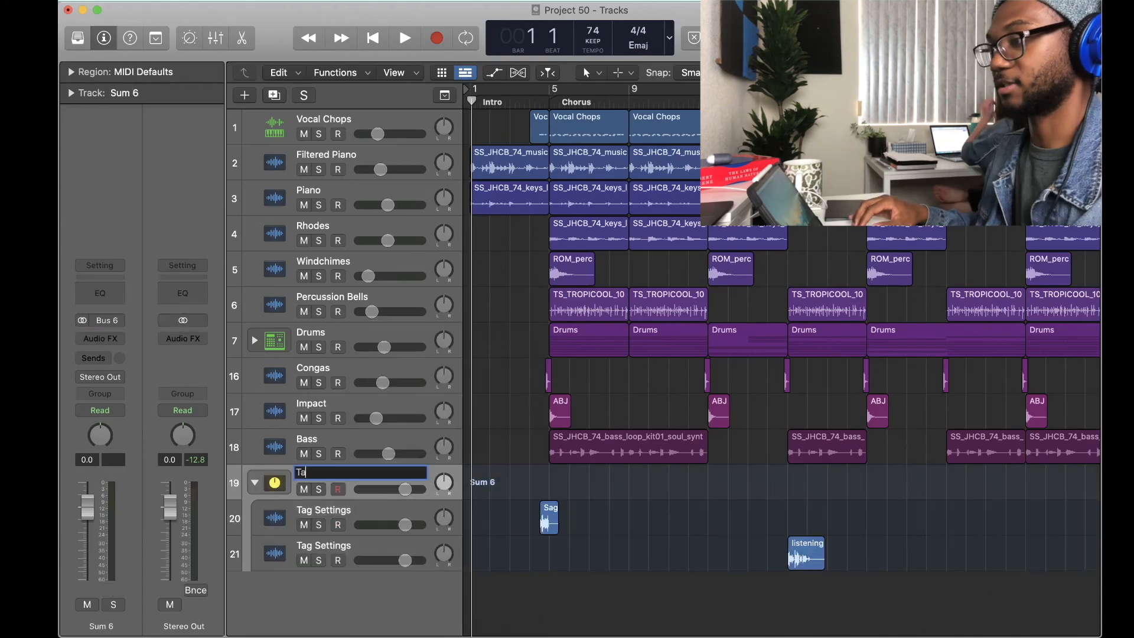
pyautogui.press('Return')
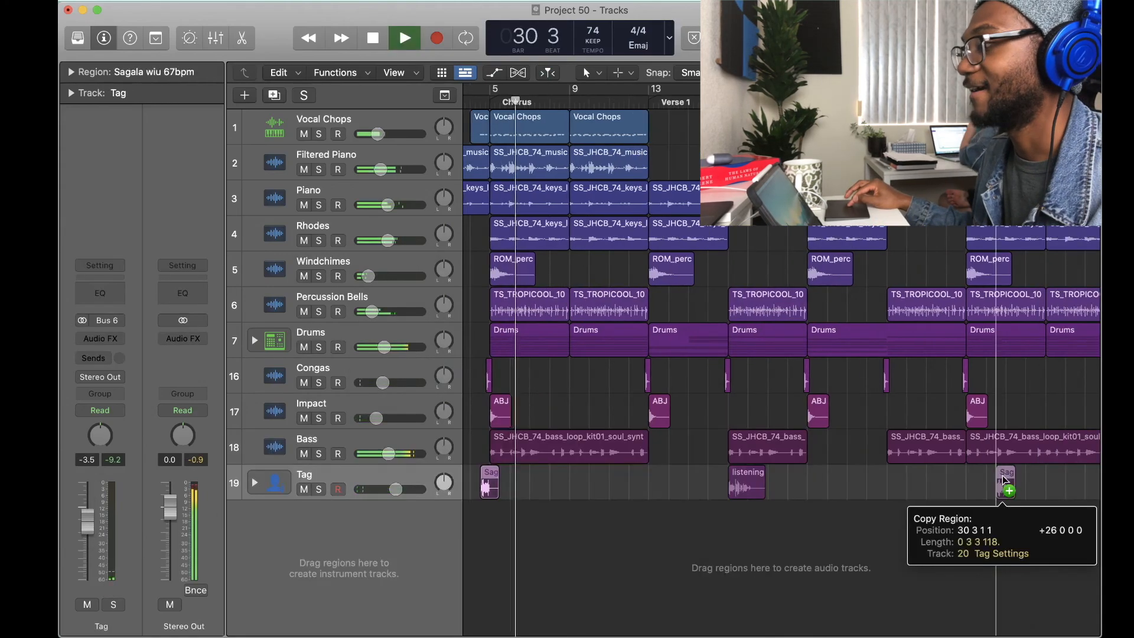
# Step: Copy the first vocal tag region to just before Chorus 2 and the second tag region to bar 41
pyautogui.moveTo(1005, 486); pyautogui.dragTo(972, 479)
pyautogui.hscroll(2, 974, 479)
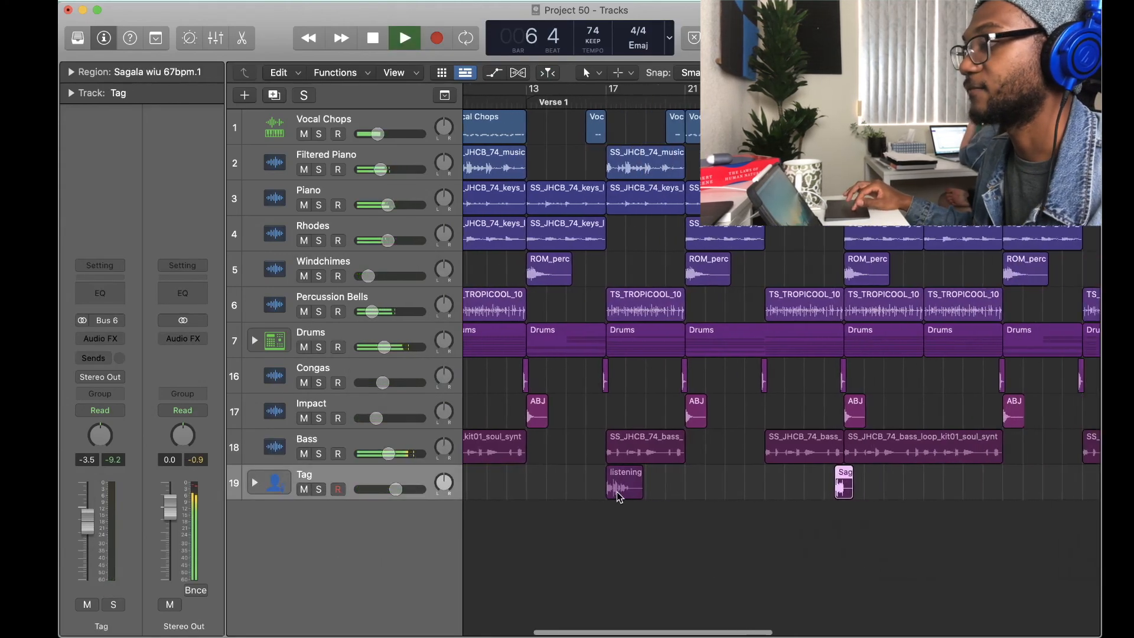
pyautogui.hscroll(5, 619, 492)
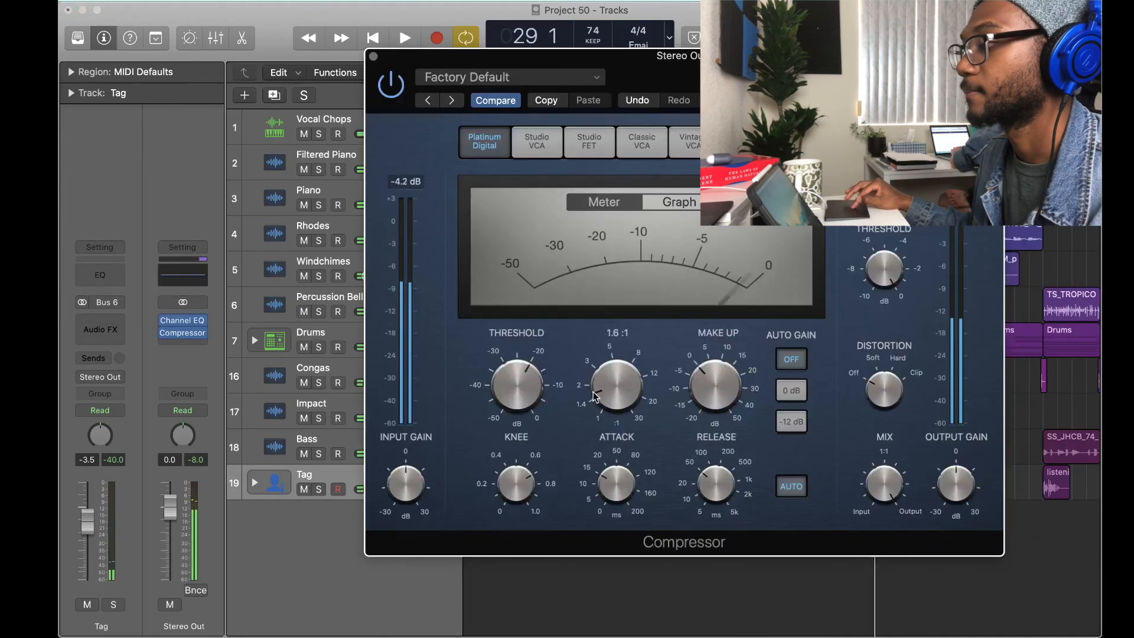
# Step: Set the Stereo Out Compressor's ratio to about 1.6:1 and the Limiter's gain to +6.3 dB during playback
pyautogui.moveTo(595, 399); pyautogui.dragTo(520, 391)
pyautogui.press('space')
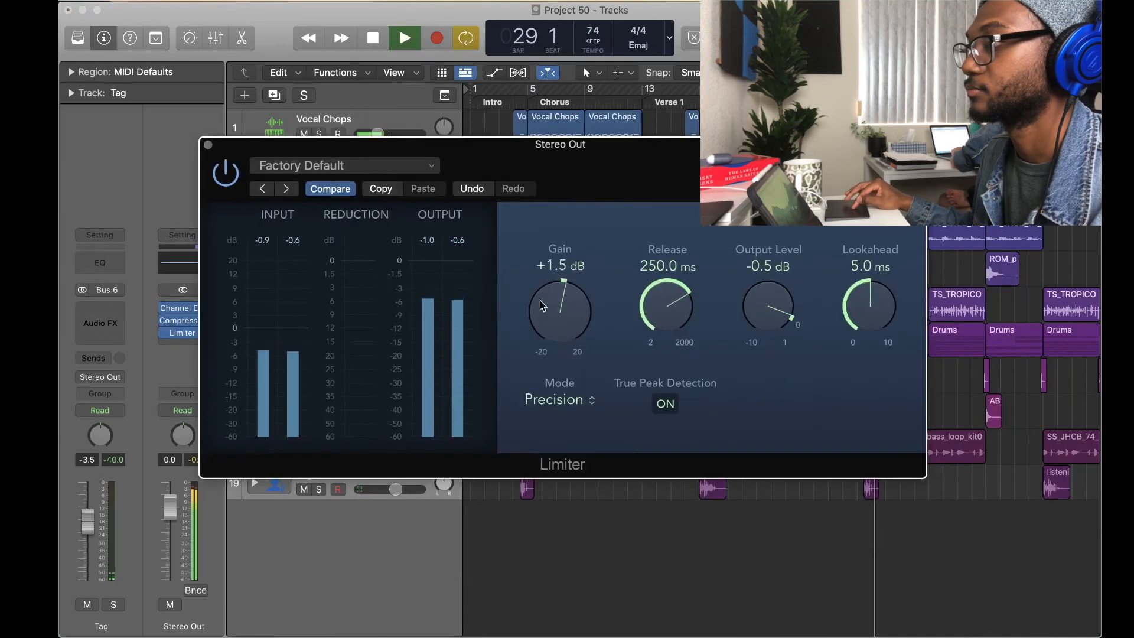
pyautogui.moveTo(539, 300)
pyautogui.mouseDown()
pyautogui.moveTo(545, 284)
pyautogui.moveTo(552, 308)
pyautogui.mouseUp()
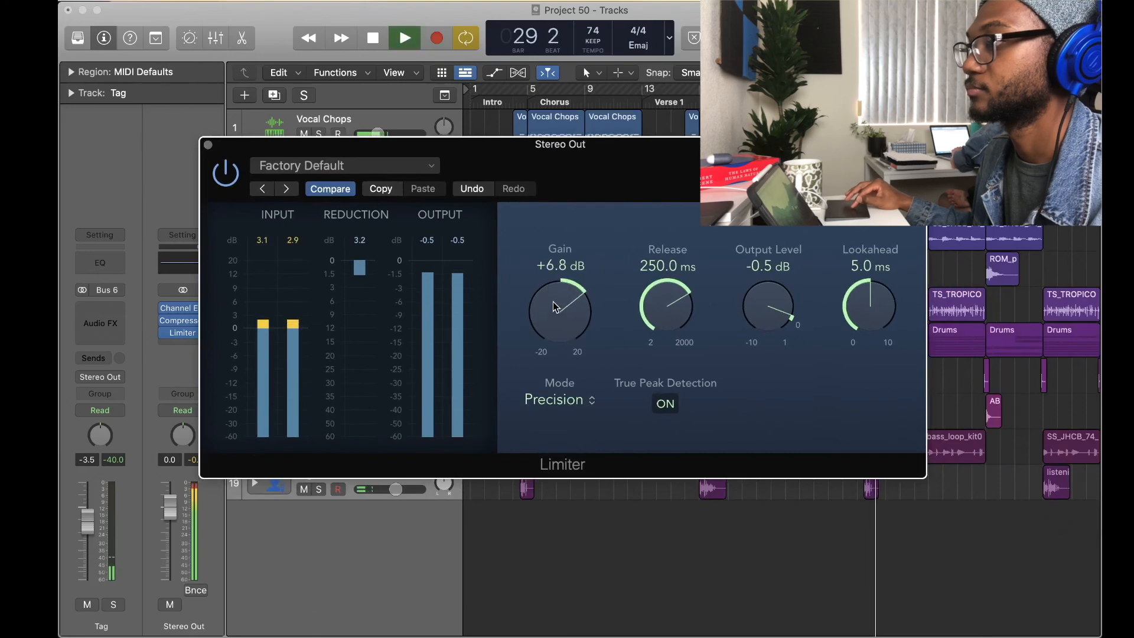
pyautogui.press('space')
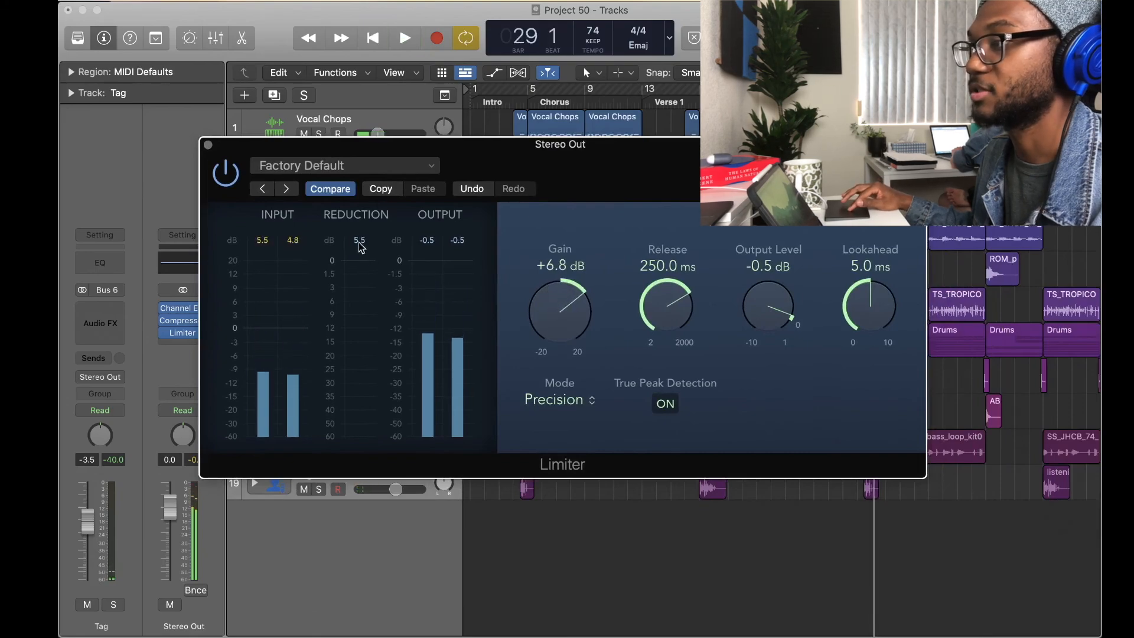
pyautogui.press('space')
pyautogui.moveTo(559, 313); pyautogui.dragTo(559, 325)
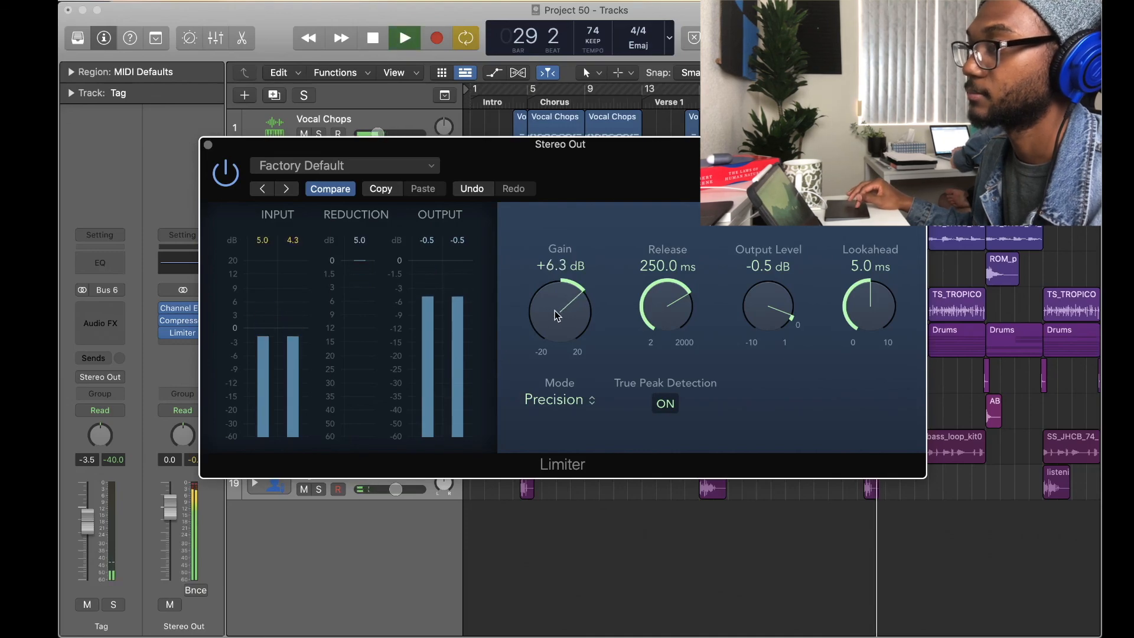
pyautogui.click(208, 145)
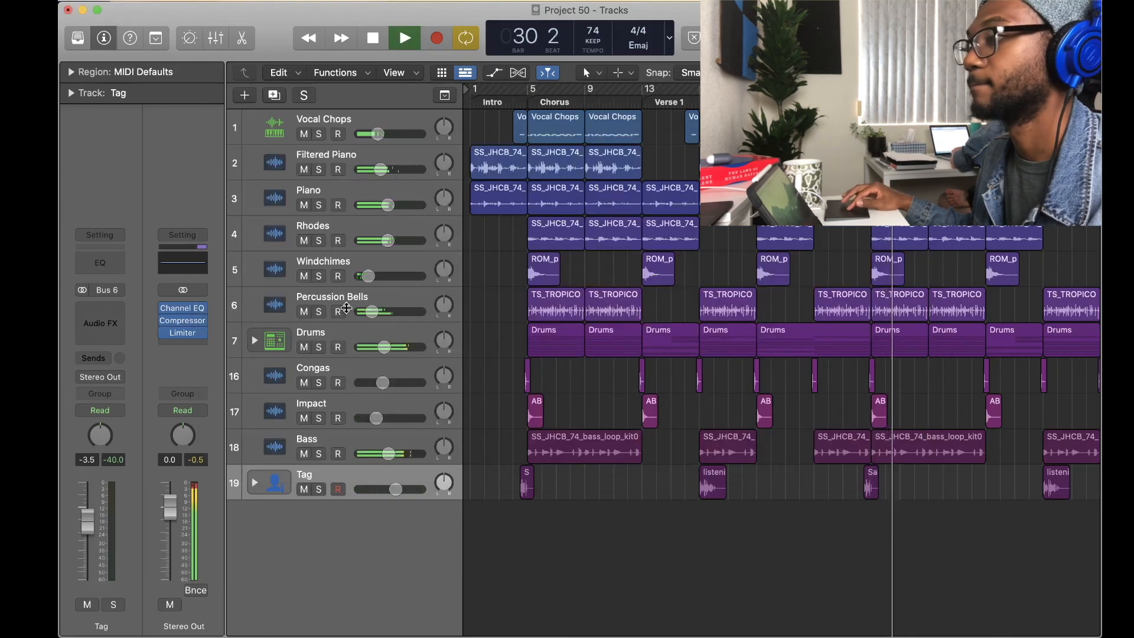
# Step: Expand the Drums stack to review its individual tracks during playback, and collapse it again
pyautogui.click(255, 341)
pyautogui.scroll(-5, 685, 354)
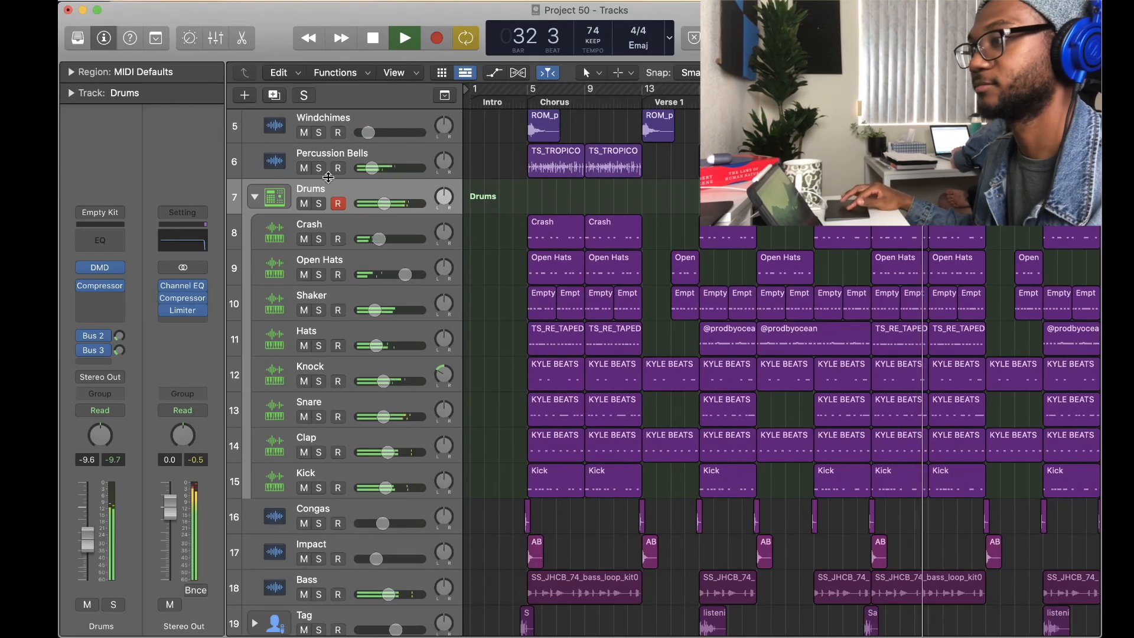
pyautogui.click(256, 198)
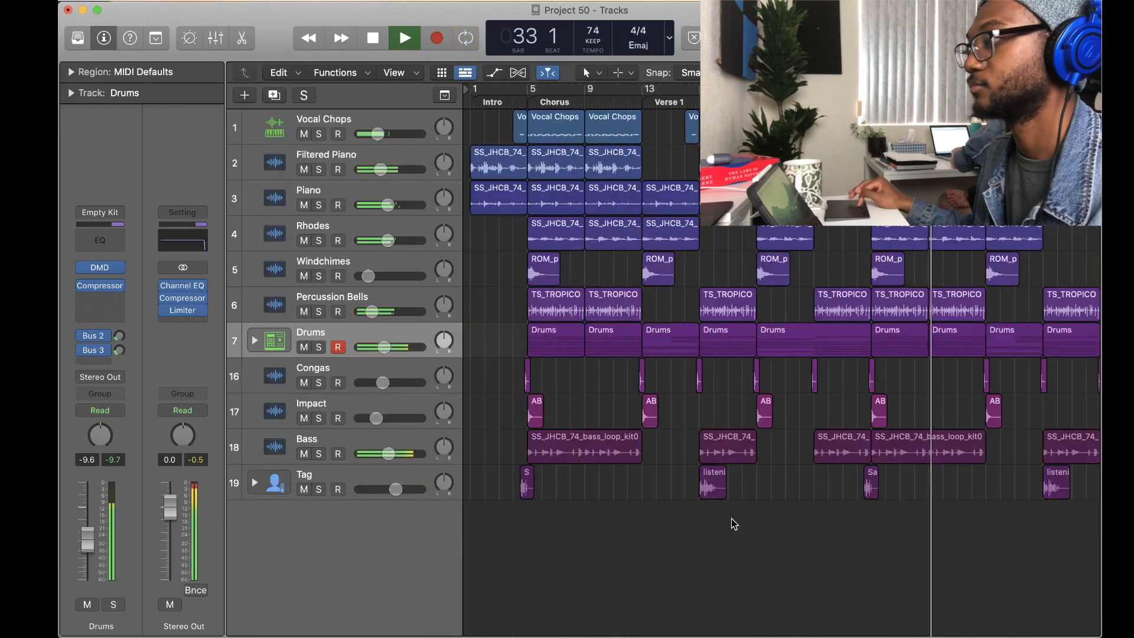